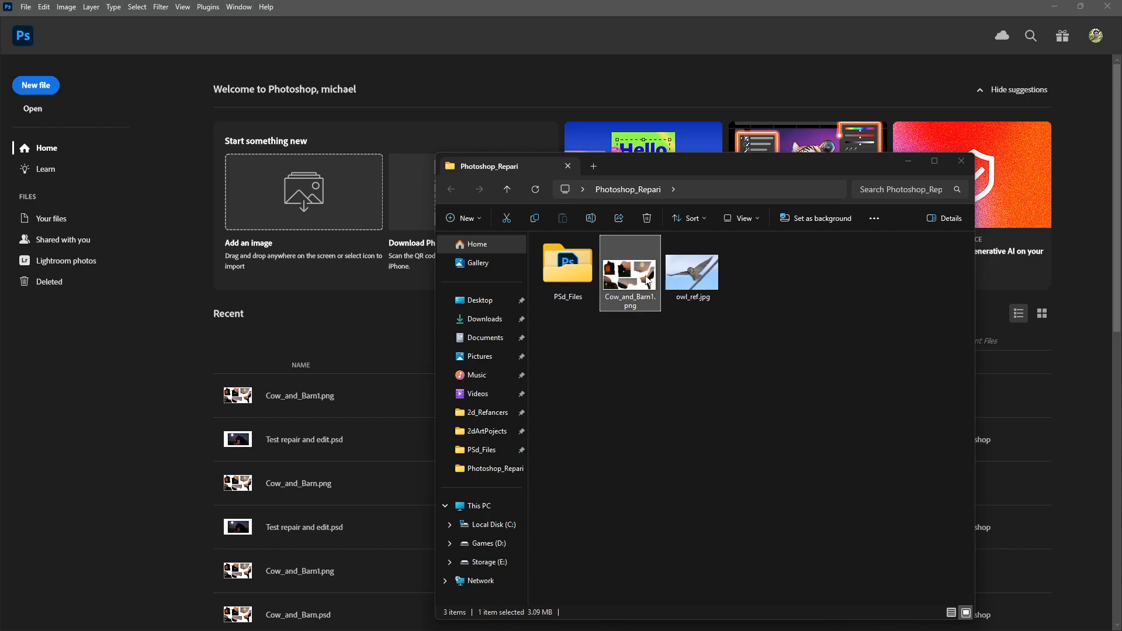
- Open Cow_and_Barn1.png from the Photoshop_Repari folder in Photoshop and activate the Move tool
left_click_drag(629, 298, 229, 91)
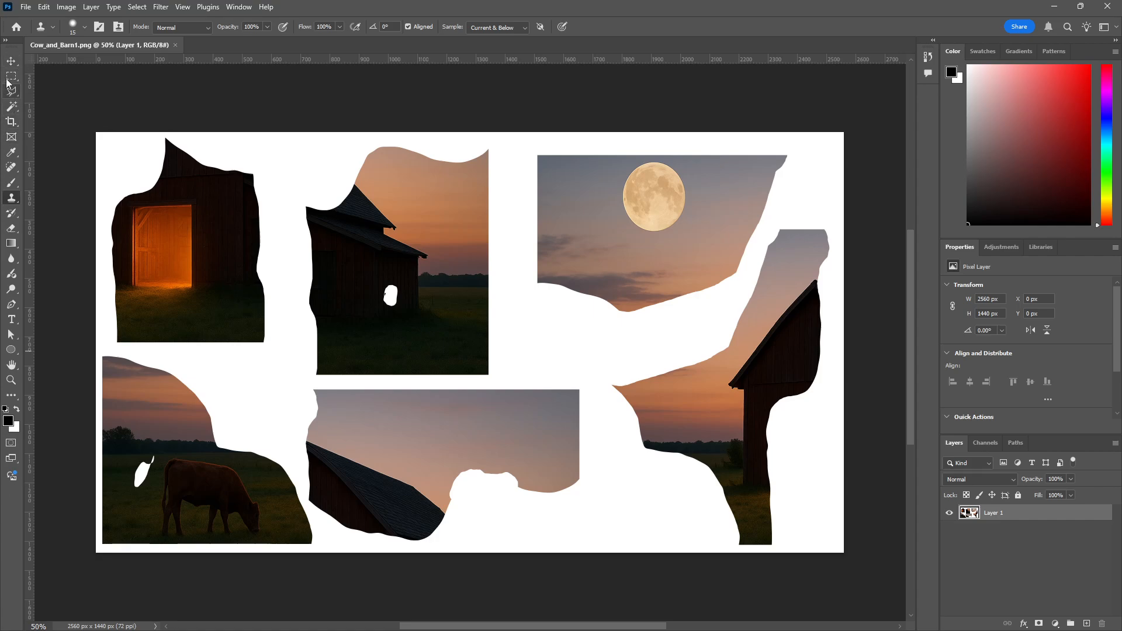
left_click(11, 61)
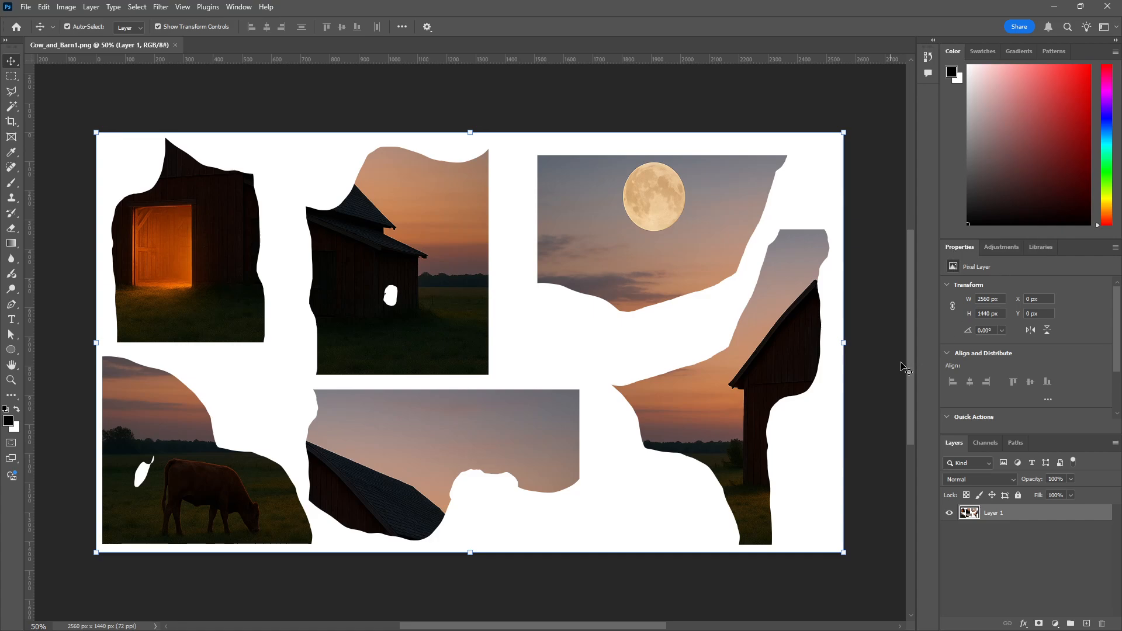
- Examine the separate barn, cow, roof and moon pieces up close and as a whole across the canvas
scroll(957, 379, "down", 2)
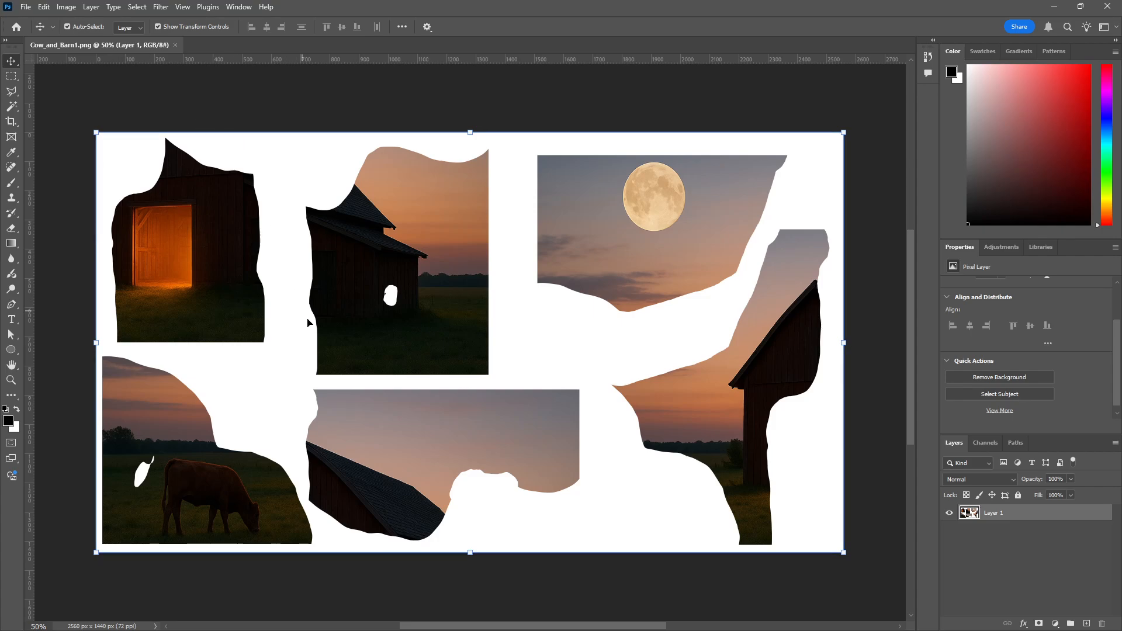
key("space")
left_click_drag(312, 334, 394, 301)
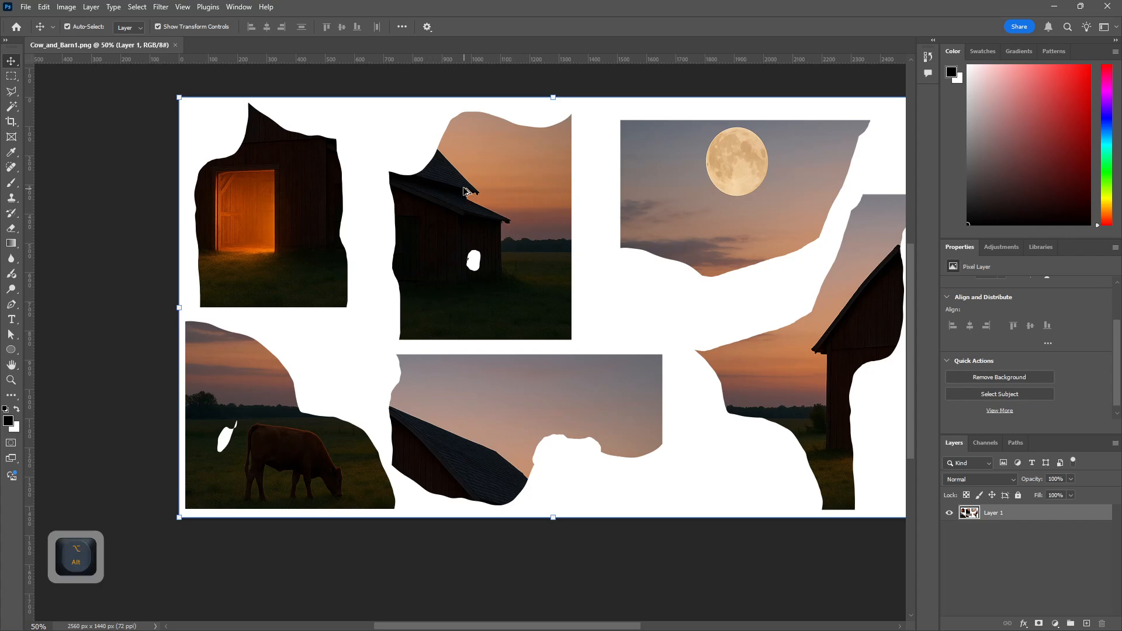
scroll(504, 255, "down", 1, "alt")
scroll(500, 295, "up", 4, "alt")
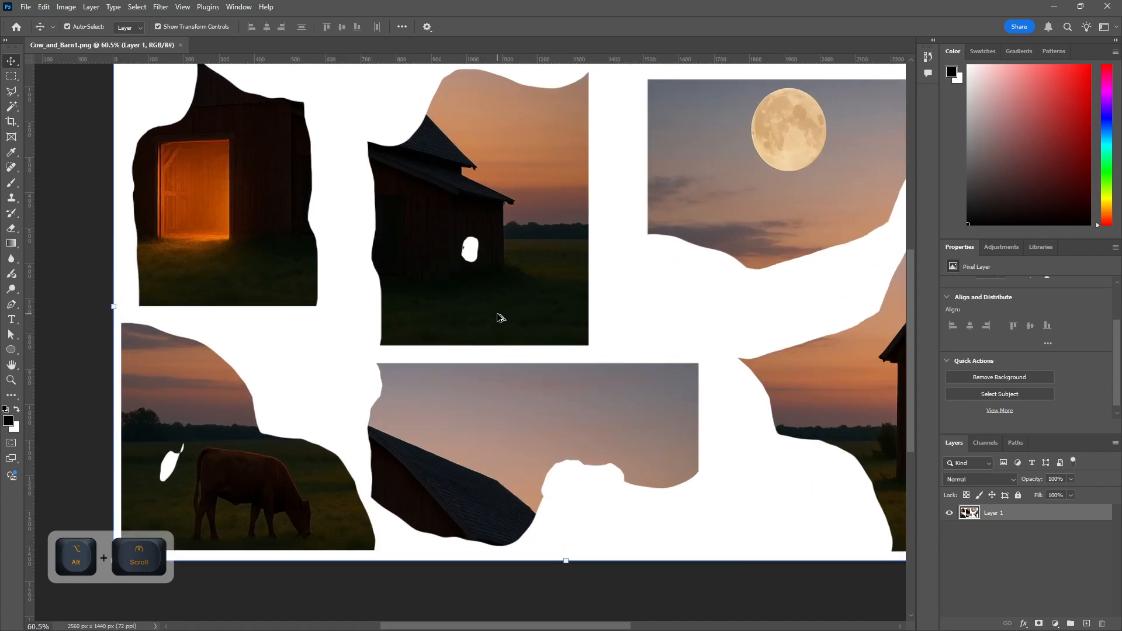
scroll(486, 366, "up", 2, "alt")
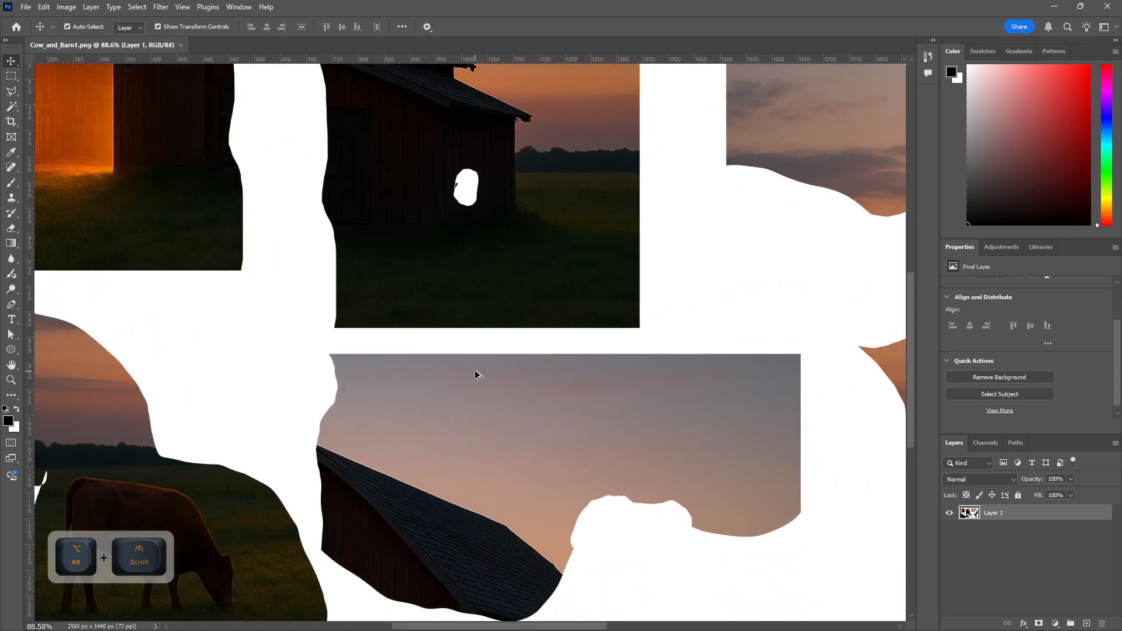
scroll(477, 375, "down", 5, "alt")
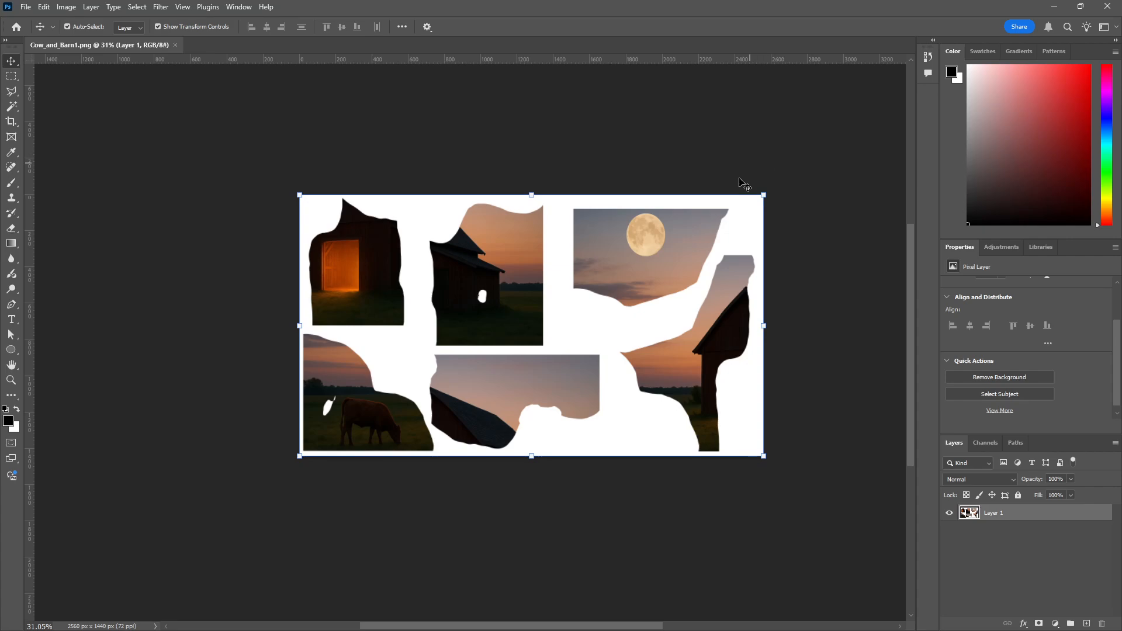
left_click(16, 115)
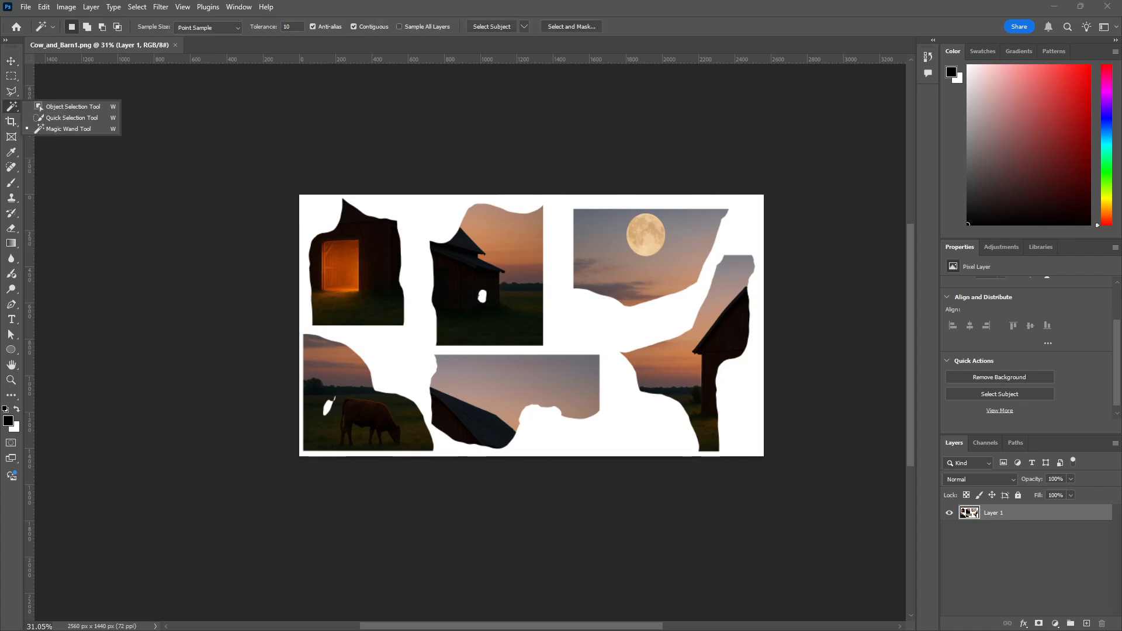
left_click(58, 117)
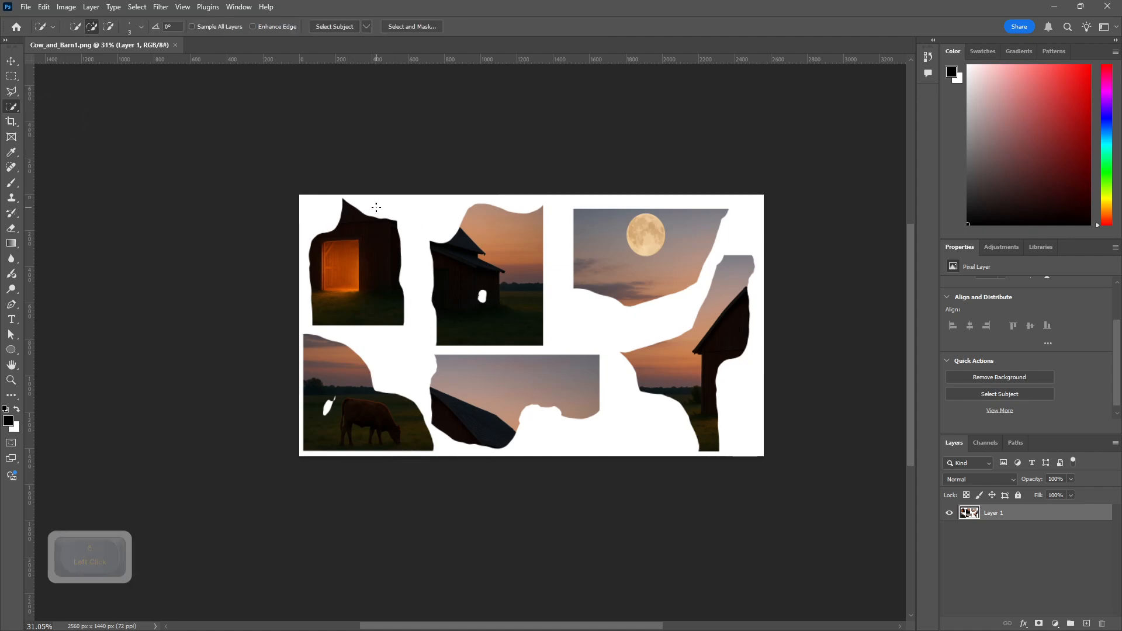
mouse_move(374, 206)
left_mouse_down()
mouse_move(409, 203)
mouse_move(399, 245)
mouse_move(422, 311)
left_mouse_up()
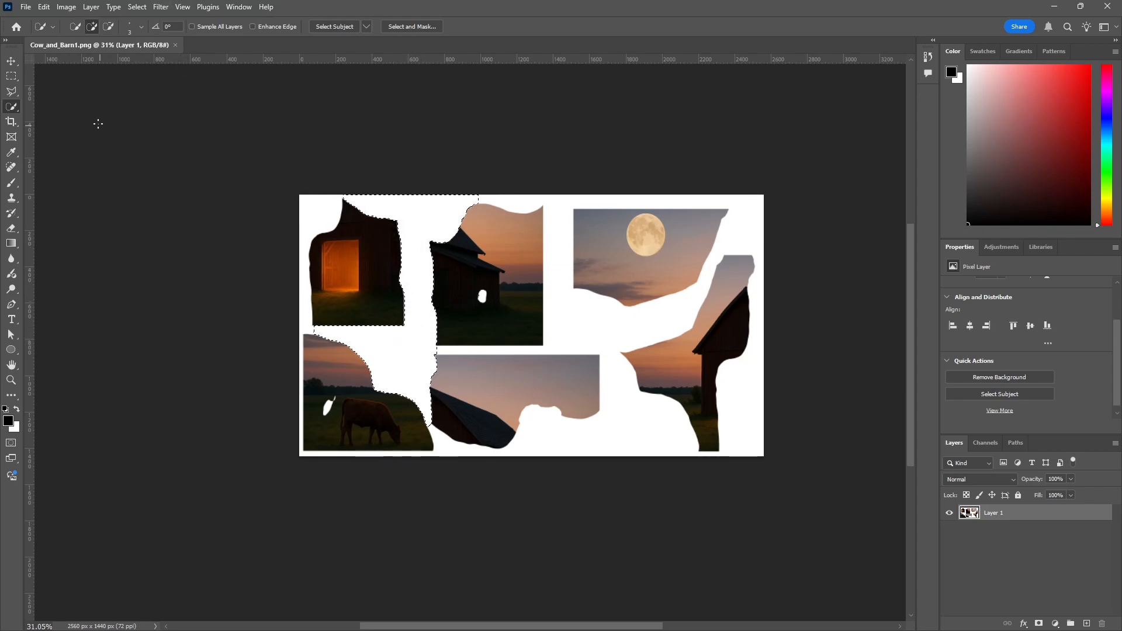
- Replace the current selection with a Magic Wand selection of the white background around the image pieces, using tolerance 10
left_click_drag(11, 106, 58, 132)
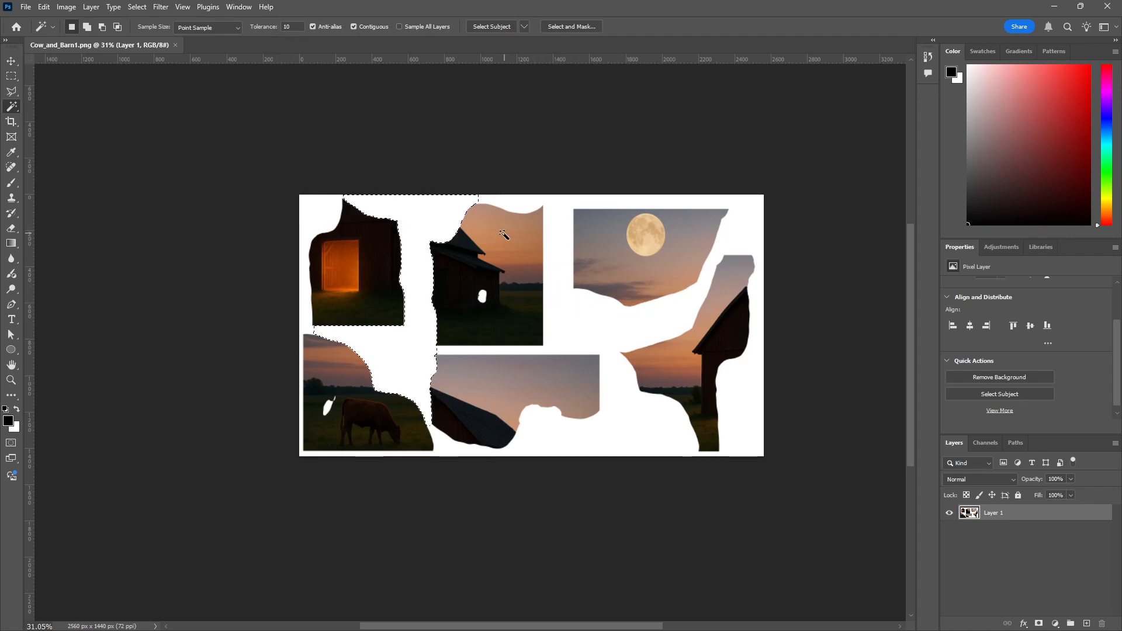
key("ctrl+d")
left_click(434, 216)
- Add the white gap beside the cow and its small upper sliver to the Magic Wand selection
scroll(403, 409, "up", 2)
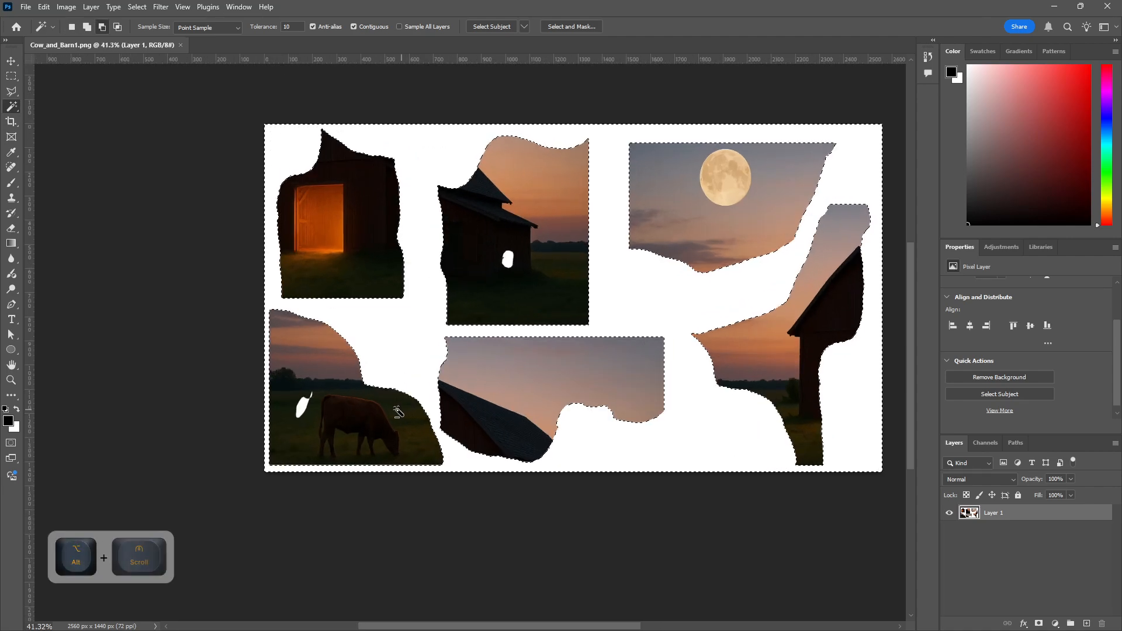
scroll(398, 412, "up", 4)
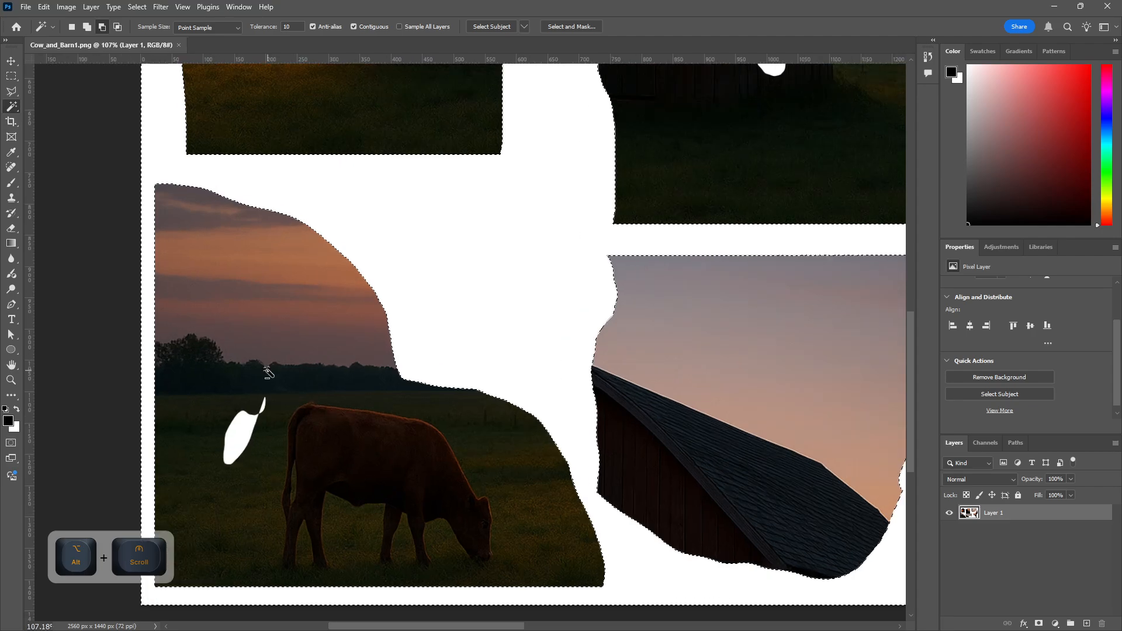
scroll(267, 373, "up", 1)
left_click(231, 443, "shift")
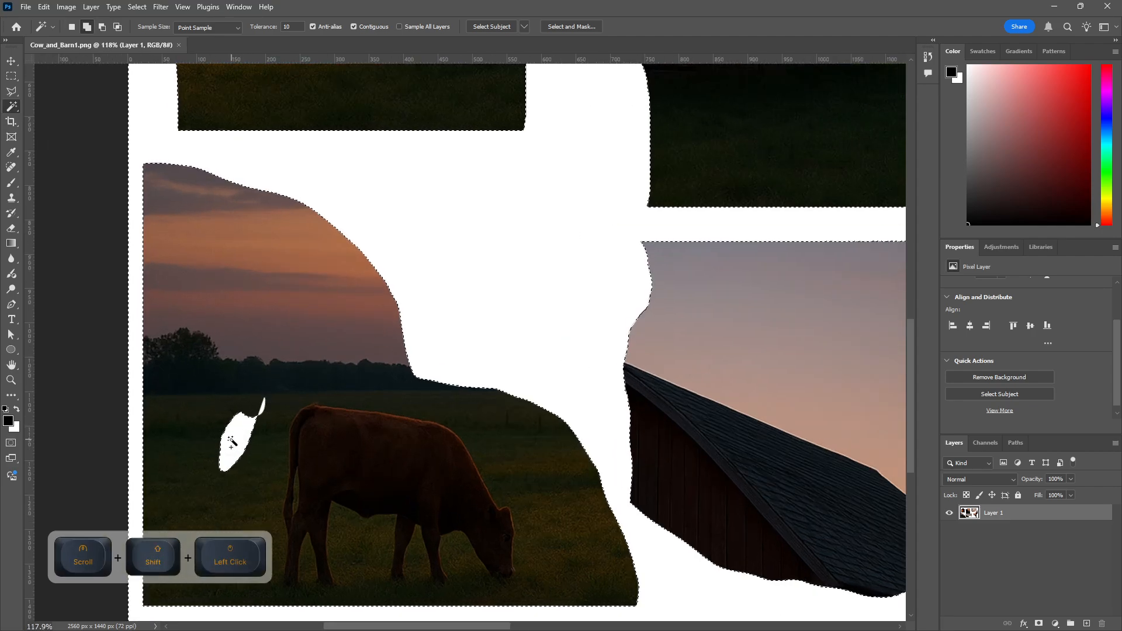
left_click(264, 397, "shift")
key("ctrl+z")
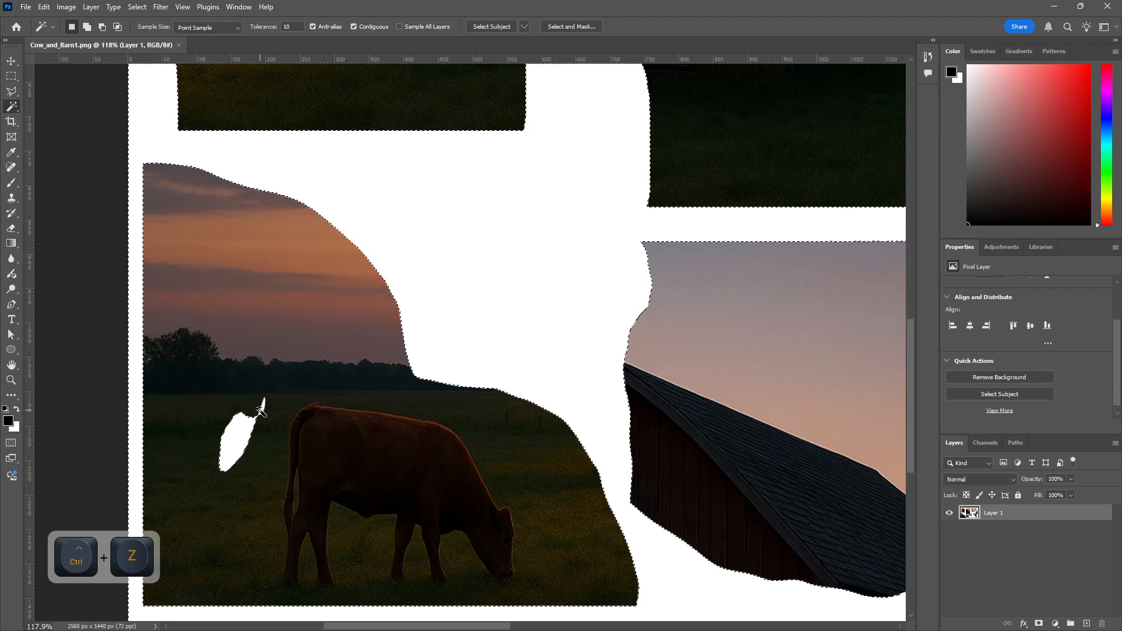
left_click(263, 411, "shift")
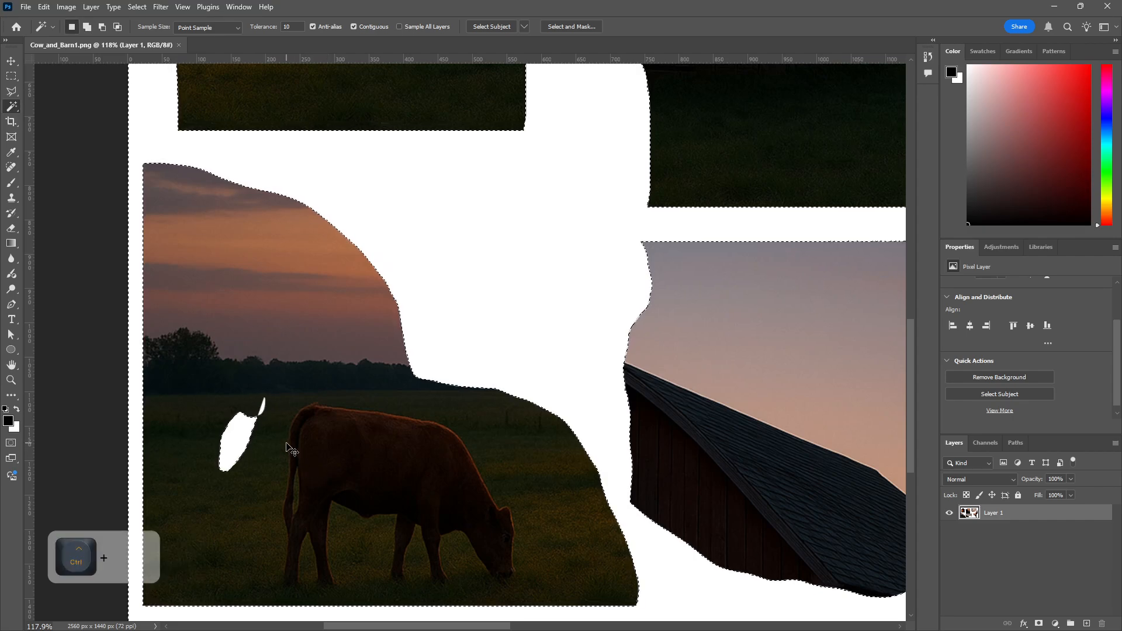
scroll(267, 413, "up", 5, "alt")
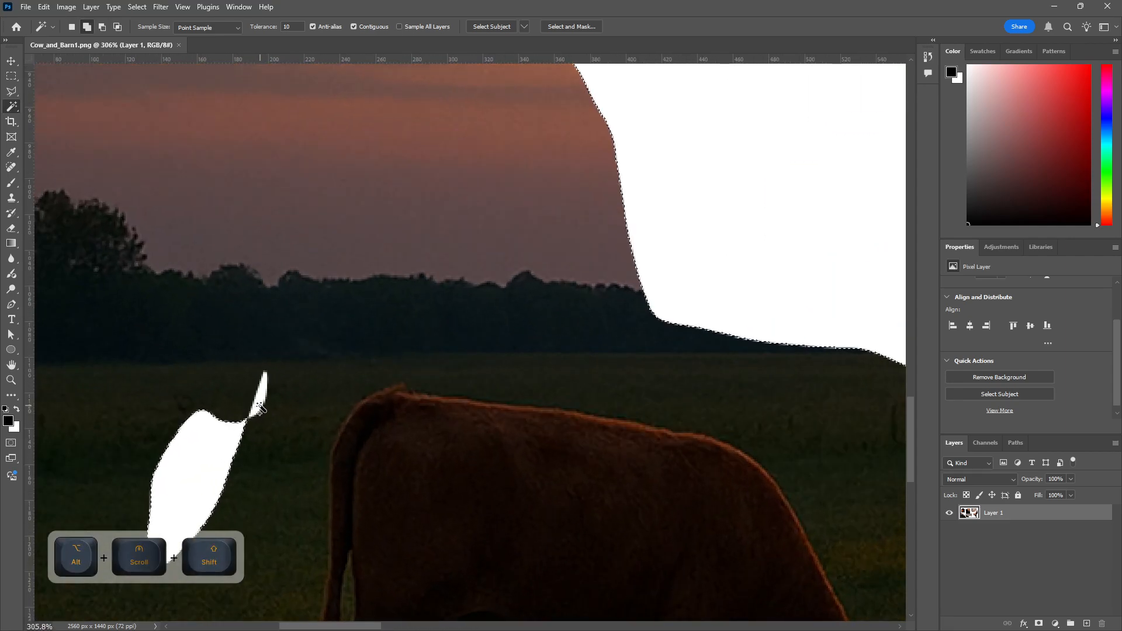
left_click(257, 407, "shift")
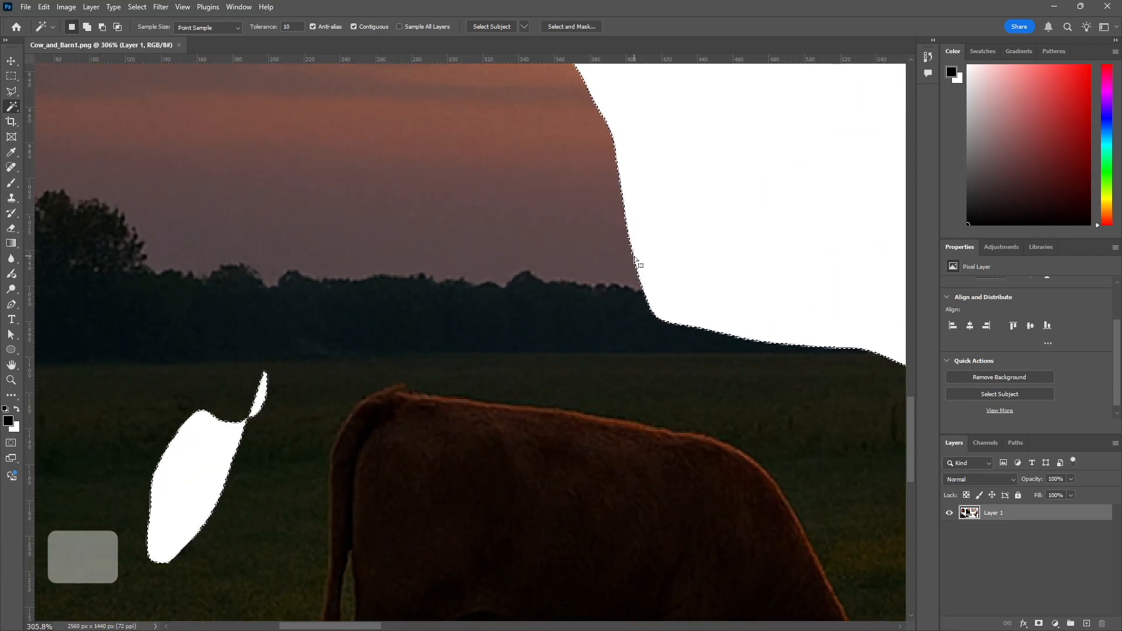
- Add the white hole in the dark barn wall to the Magic Wand selection
scroll(684, 208, "down", 5, "alt")
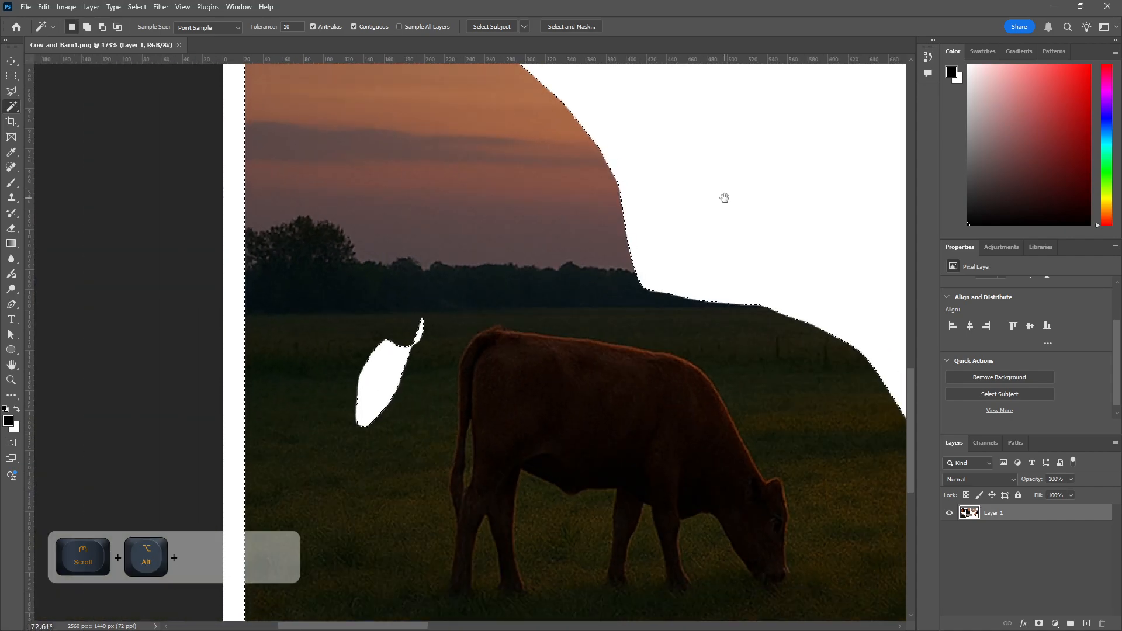
left_click_drag(725, 195, 339, 228)
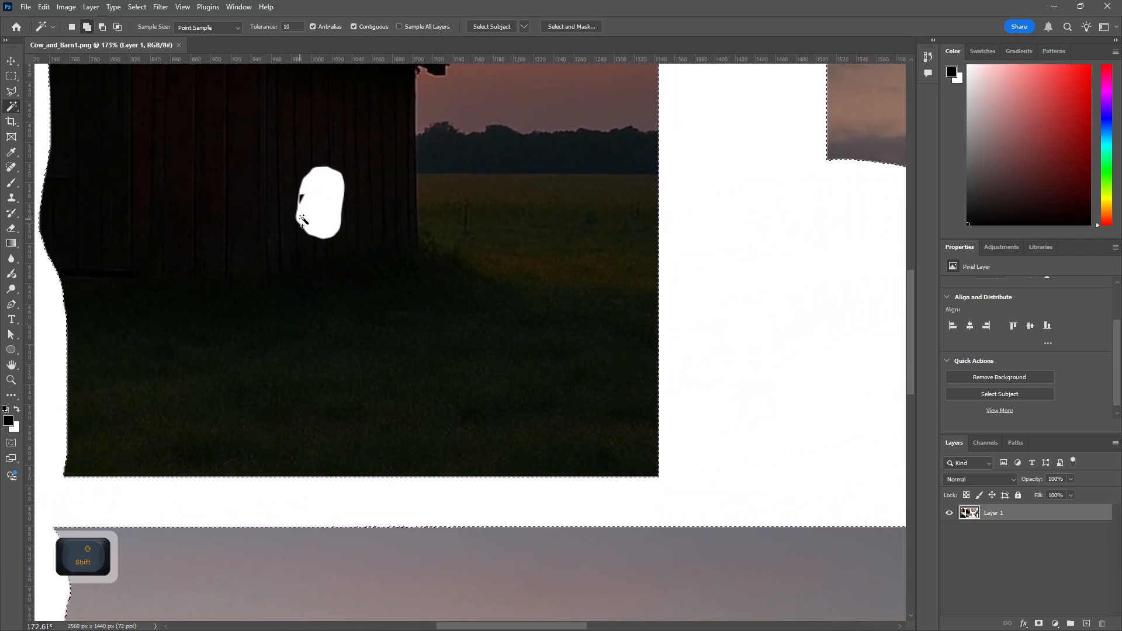
left_click(302, 212, "shift")
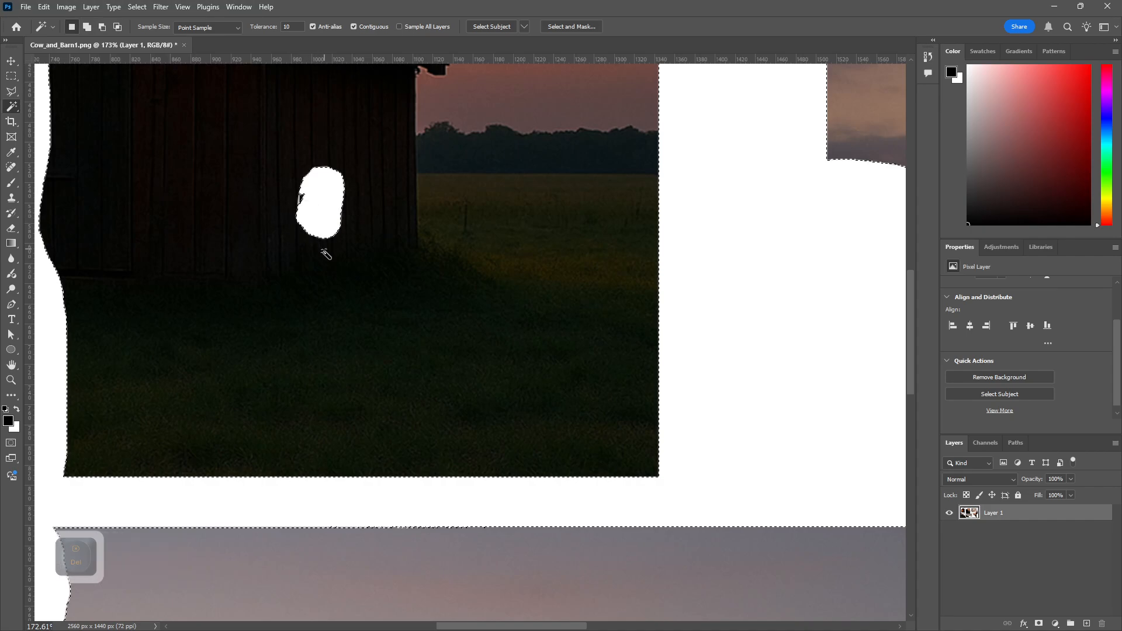
- Delete the selected white areas from the layer and clear the selection
key("Delete")
scroll(360, 283, "down", 5, "alt")
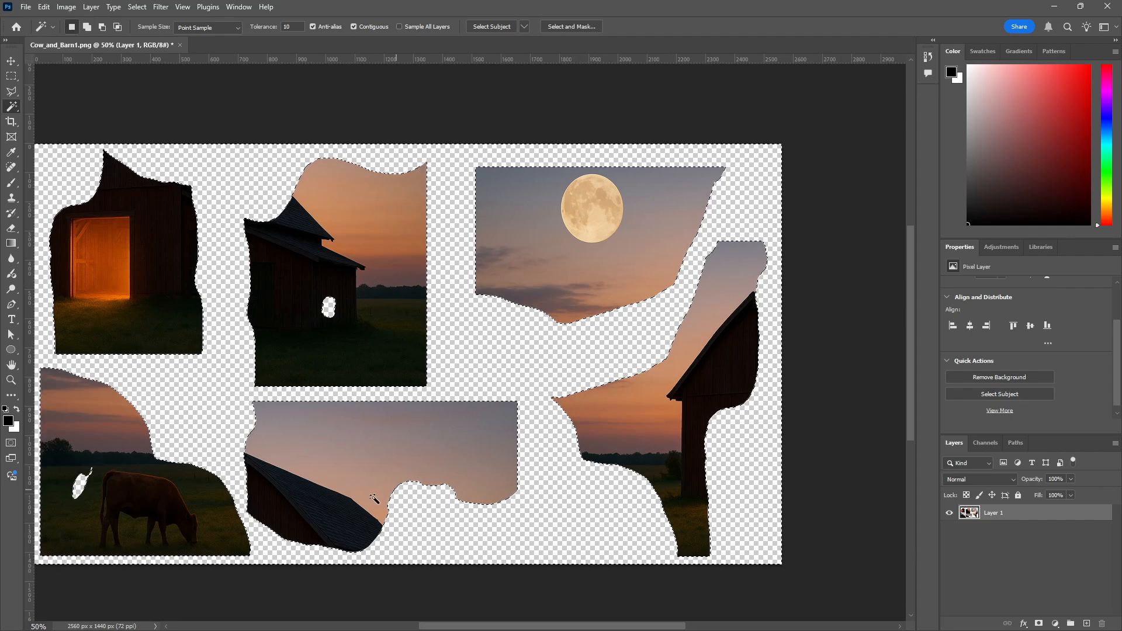
left_click_drag(278, 388, 433, 339)
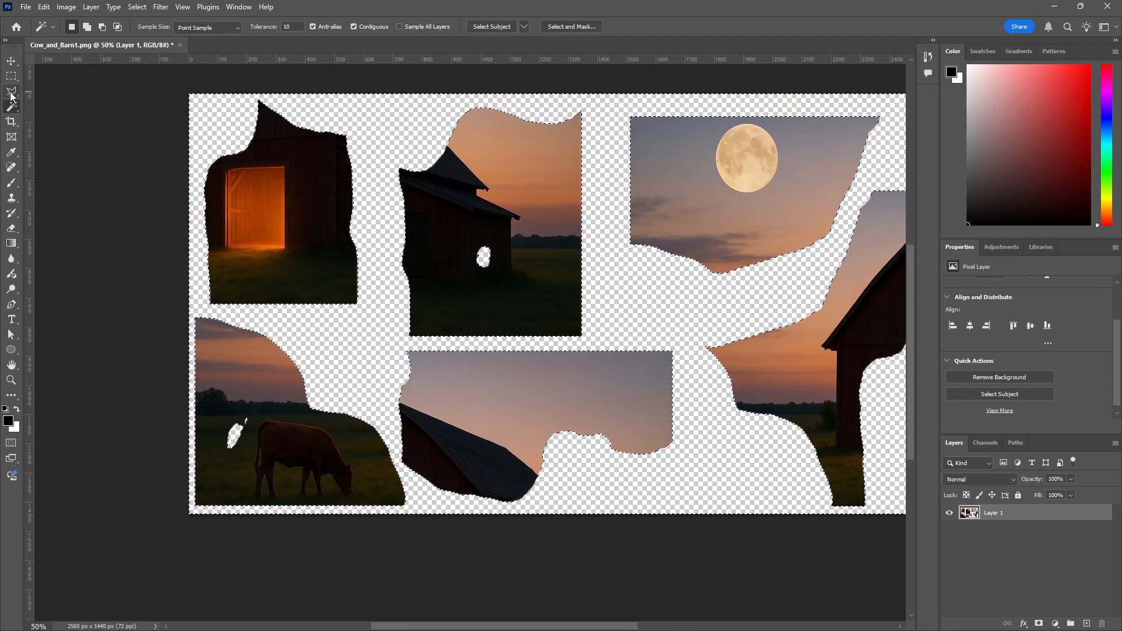
key("ctrl")
key("ctrl+d")
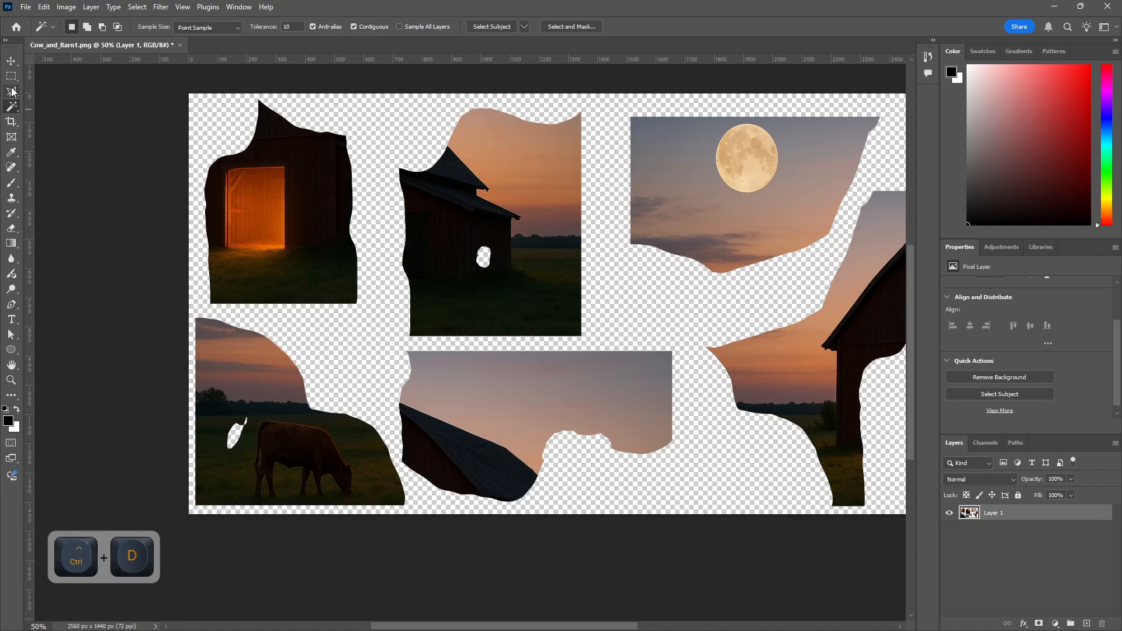
- Cut the barn piece with the glowing doorway using a freehand Lasso selection, paste it as its own layer, and hide that layer
mouse_move(11, 90)
left_mouse_down()
mouse_move(150, 131)
mouse_move(76, 128)
mouse_move(40, 100)
mouse_move(63, 100)
left_mouse_up()
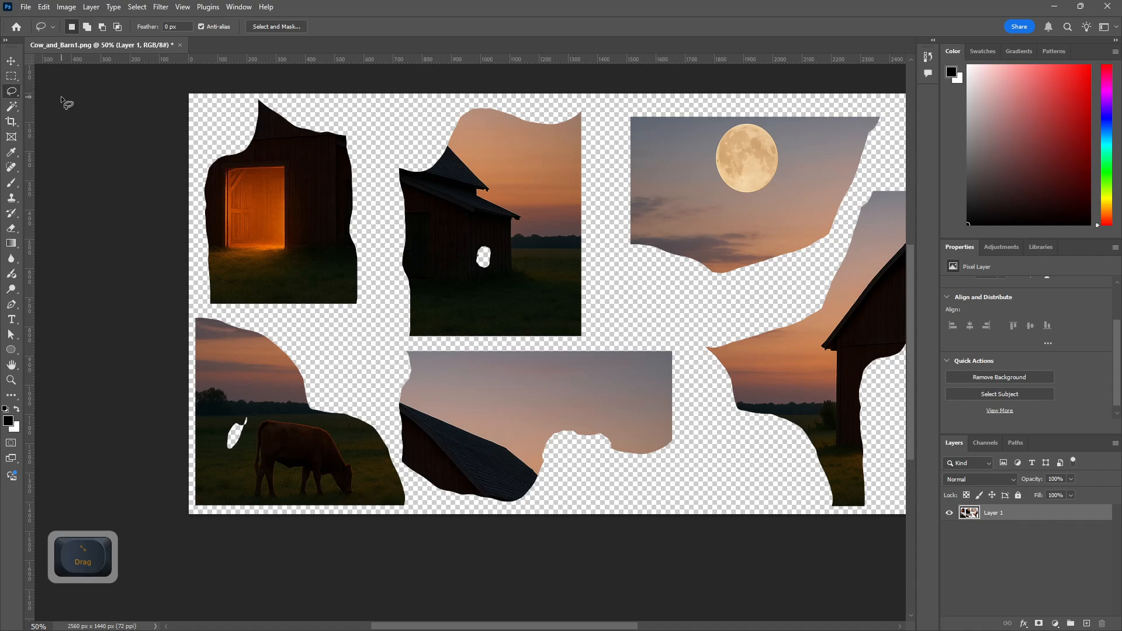
mouse_move(189, 302)
left_mouse_down()
mouse_move(245, 324)
mouse_move(300, 315)
left_mouse_up()
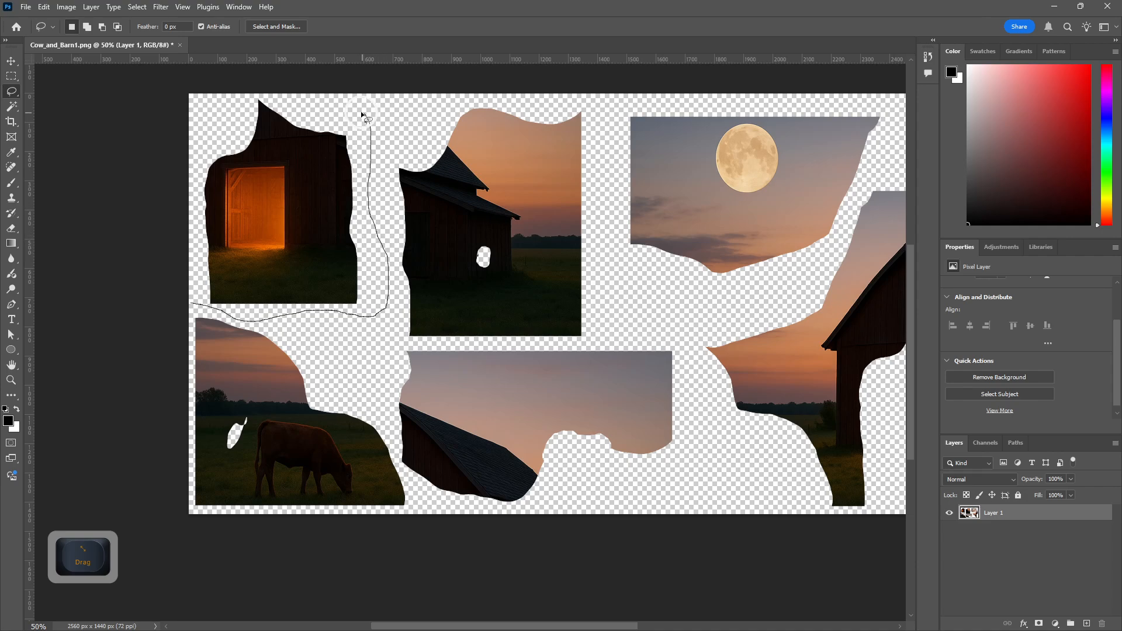
mouse_move(361, 114)
left_mouse_down()
mouse_move(333, 118)
mouse_move(255, 90)
mouse_move(210, 113)
mouse_move(188, 190)
mouse_move(194, 304)
left_mouse_up()
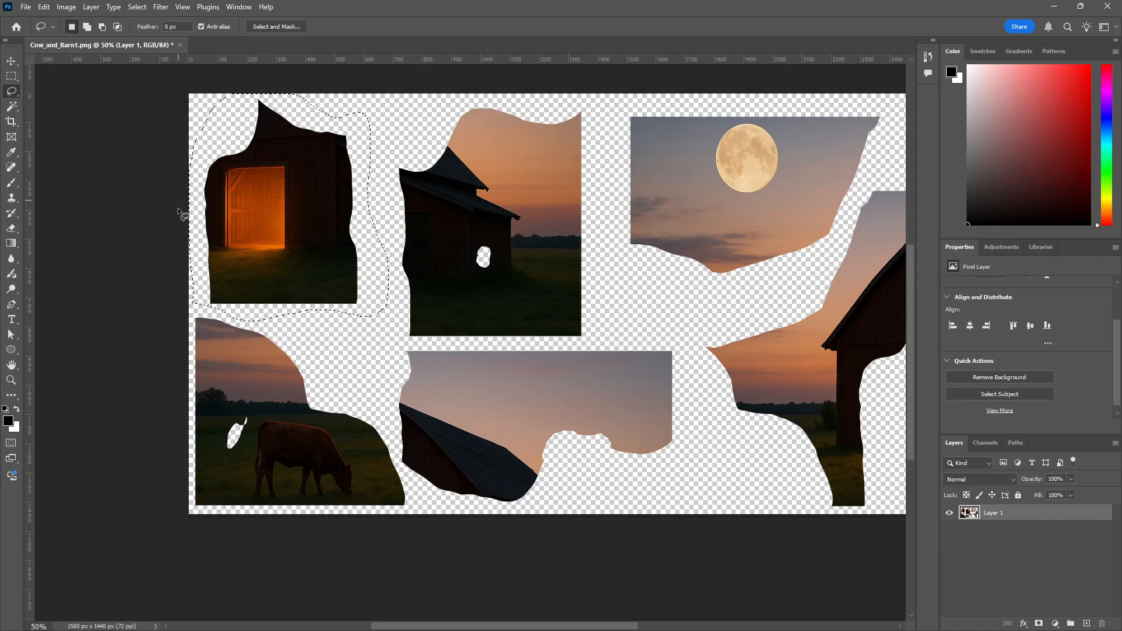
key("ctrl+x")
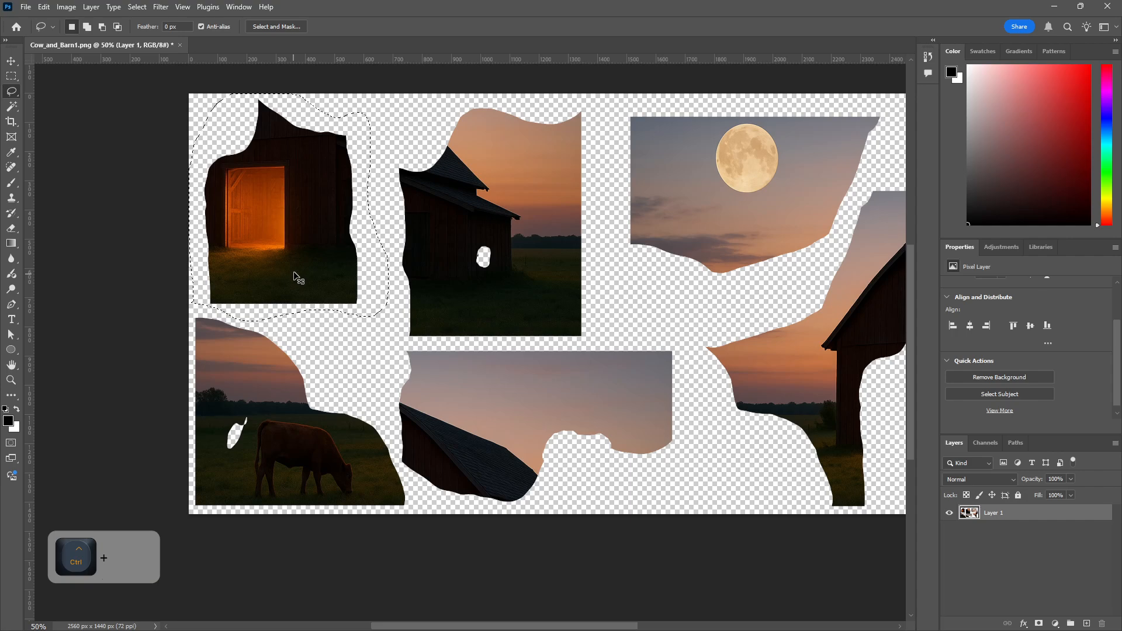
key("ctrl+v")
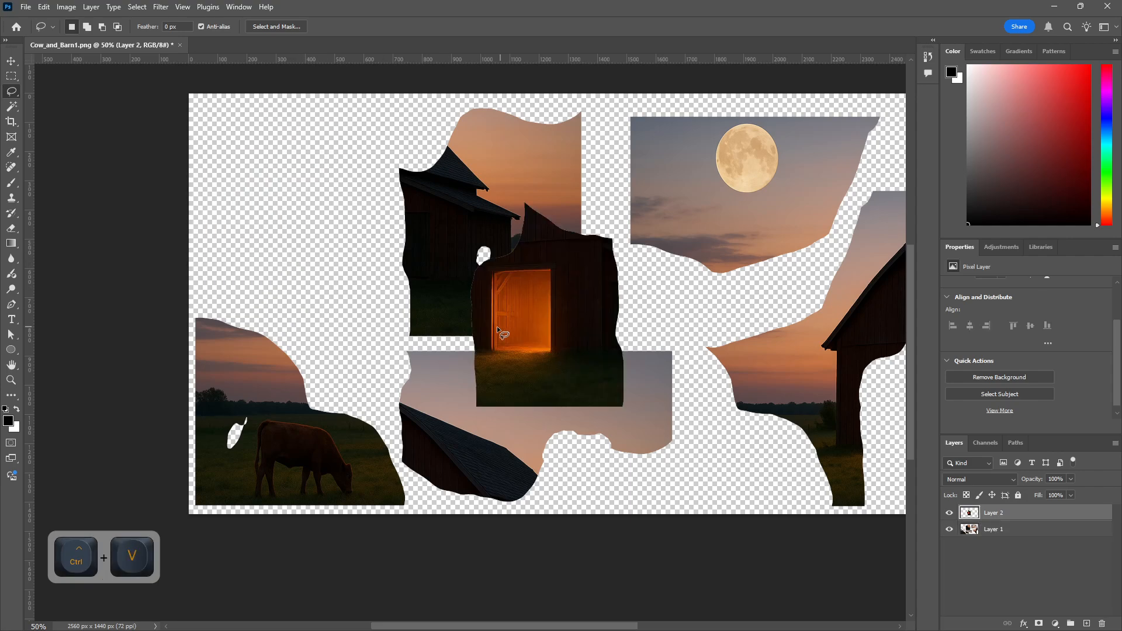
left_click(949, 513)
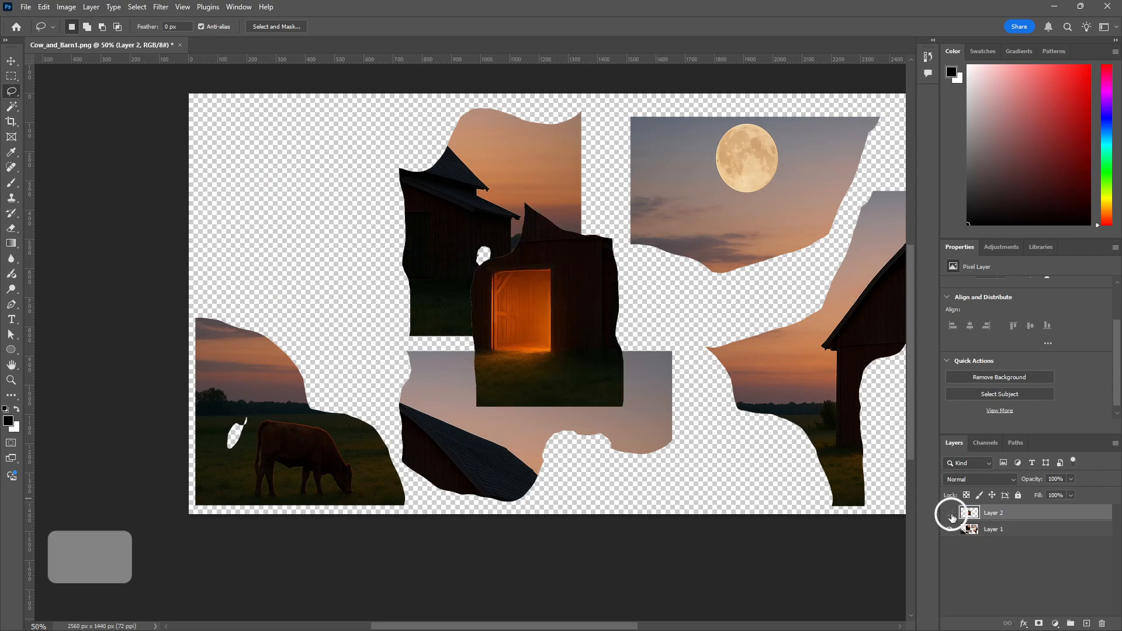
- Outline the cow piece on Layer 1 with a Polygonal Lasso selection
left_click(976, 529)
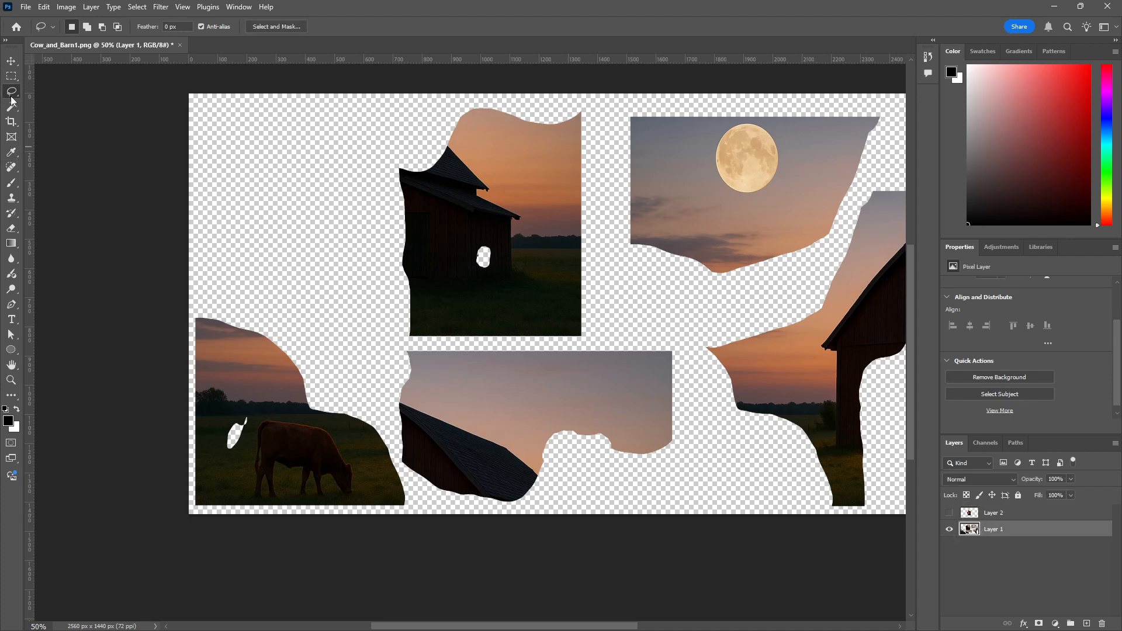
left_click_drag(12, 91, 75, 114)
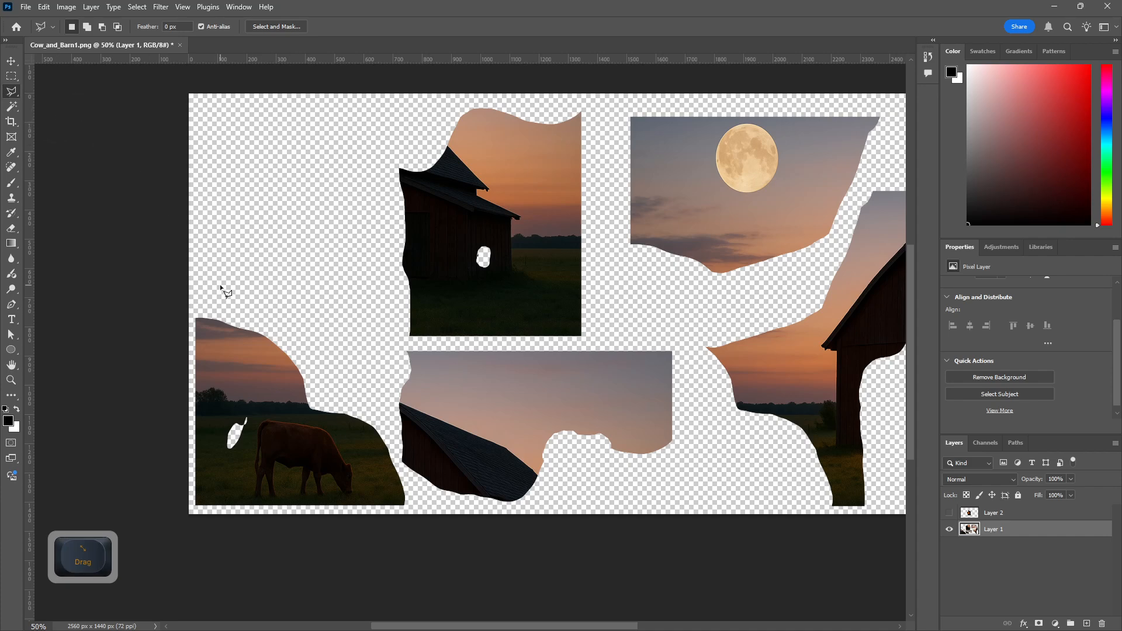
left_click(201, 295)
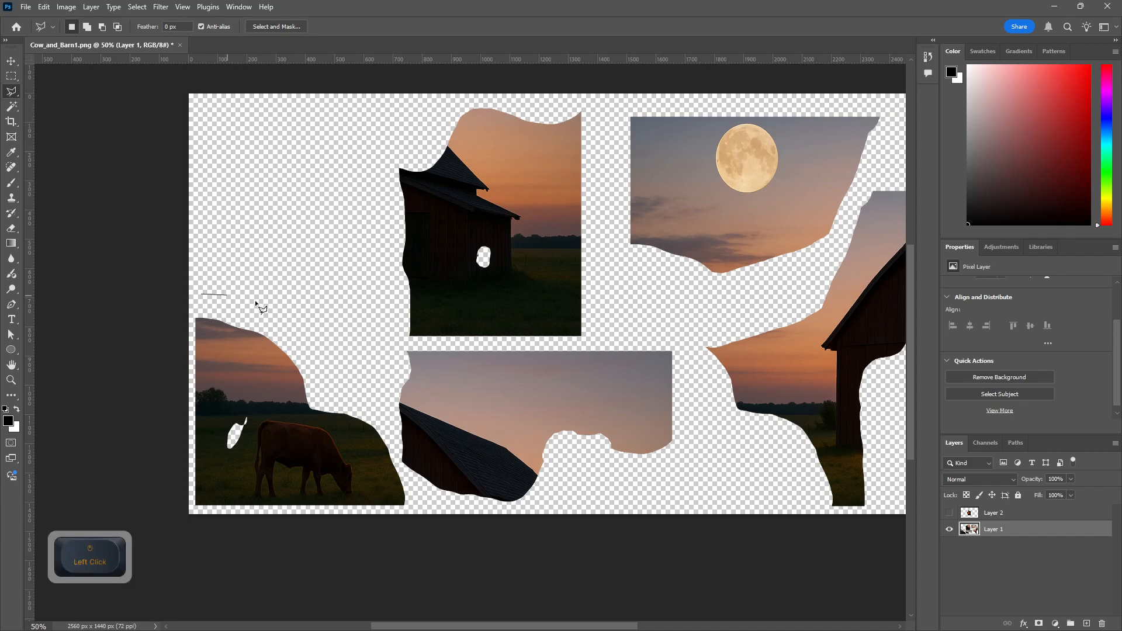
left_click(348, 368)
left_click(380, 415)
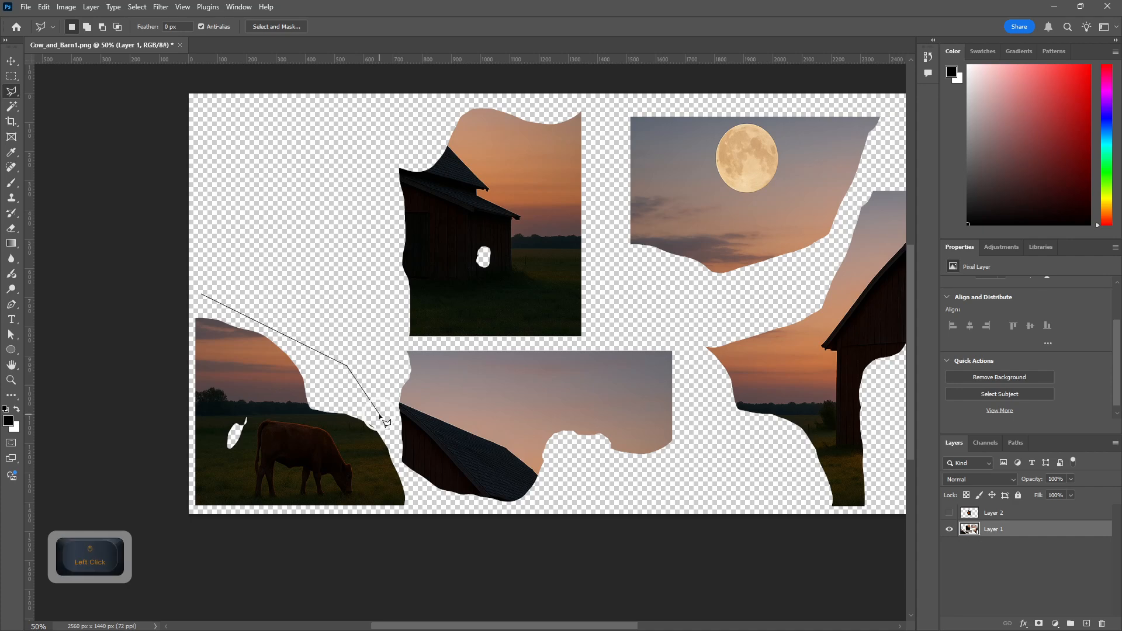
left_click(419, 505)
left_click(370, 512)
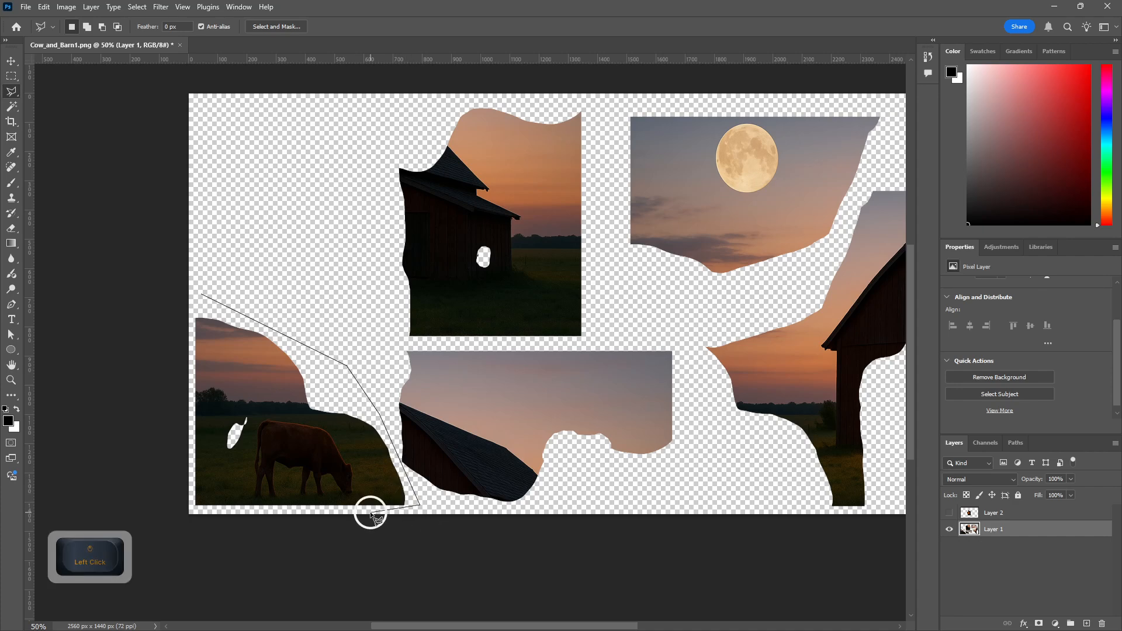
left_click(197, 508)
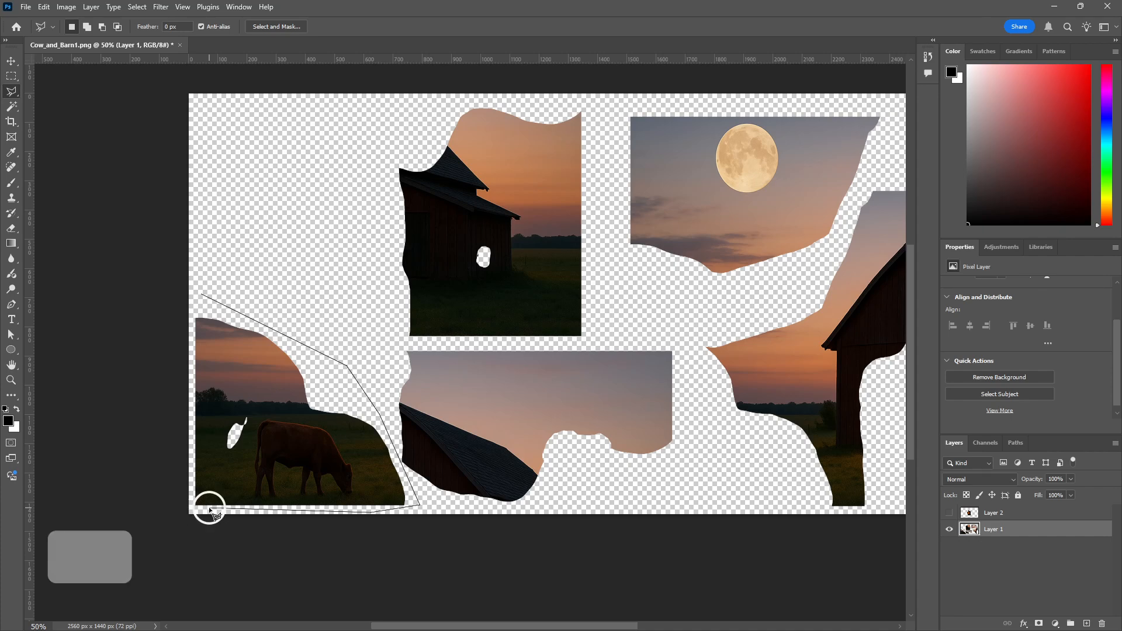
double_click(181, 519)
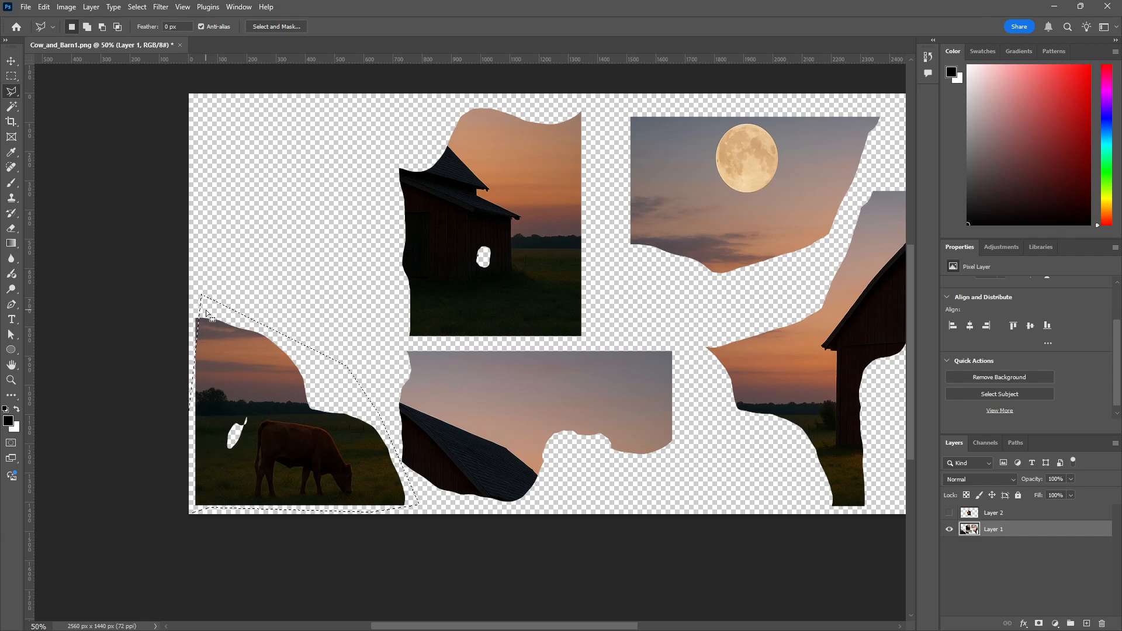
- Add the missed strip along the cow piece's straight left edge to the Polygonal Lasso selection
key("shift")
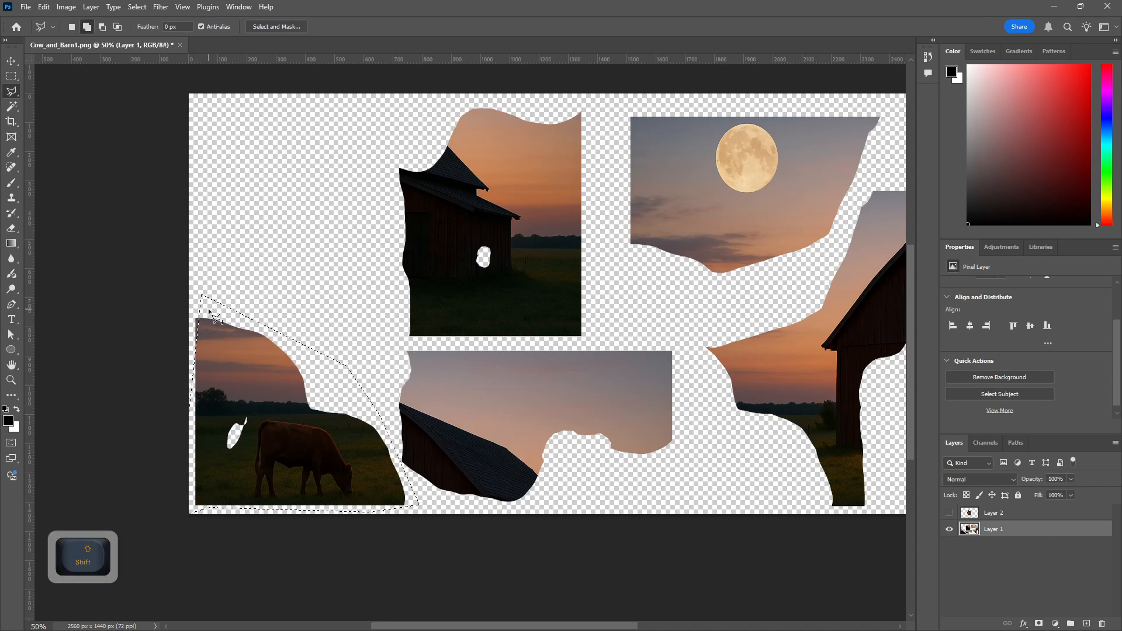
left_click(208, 310, "shift")
left_click(170, 317)
left_click(170, 456)
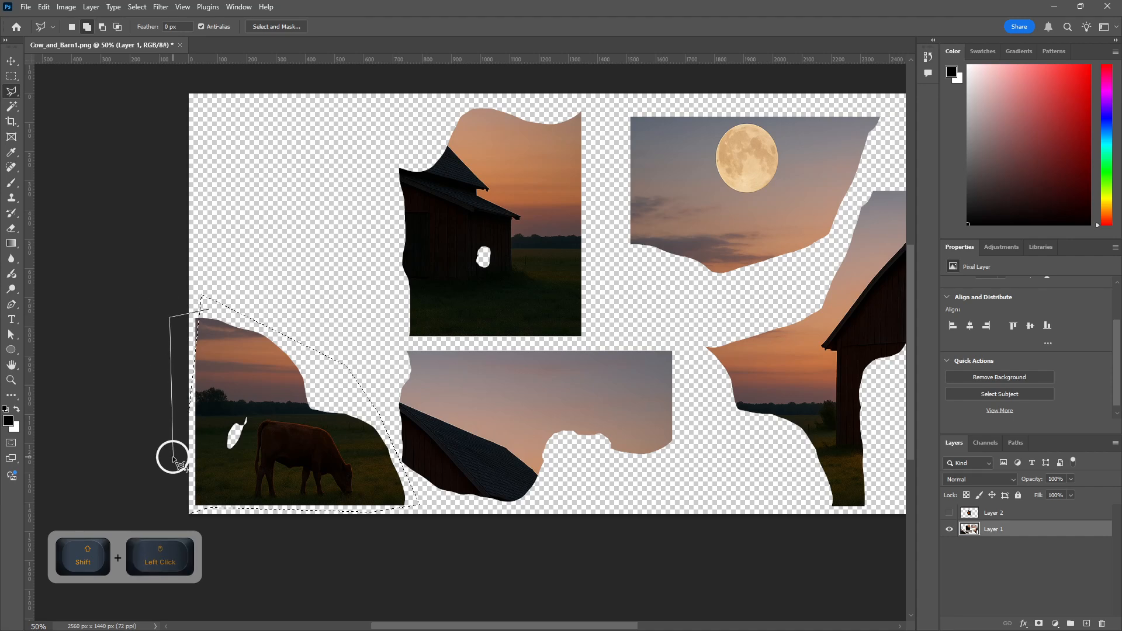
double_click(194, 518)
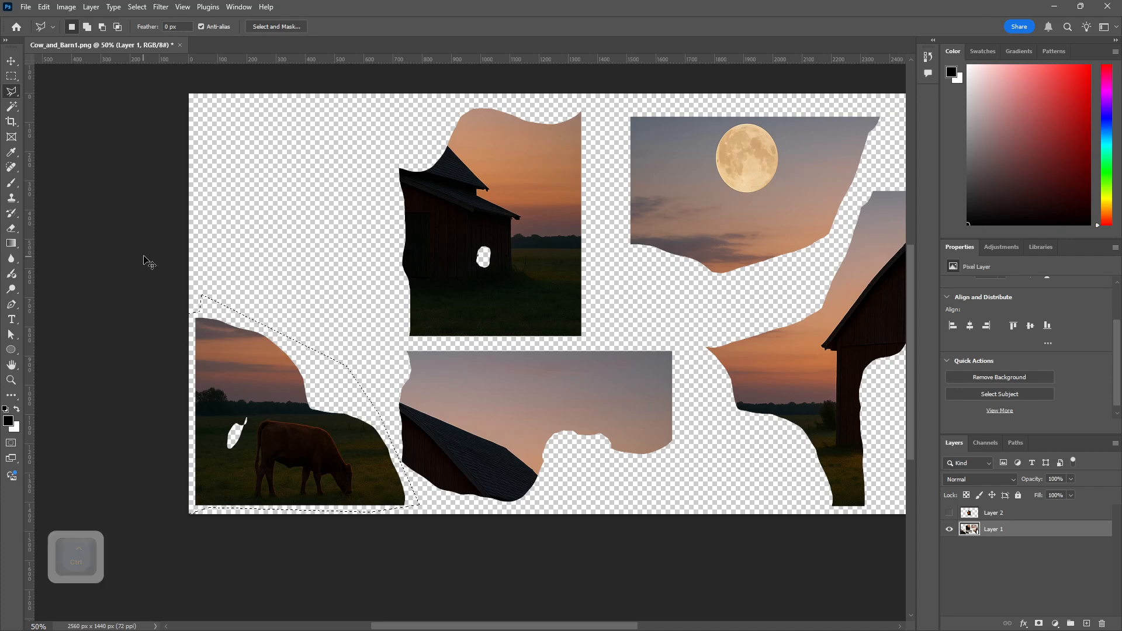
- Cut the selected cow piece, paste it as its own layer, and hide that layer
key("ctrl+x")
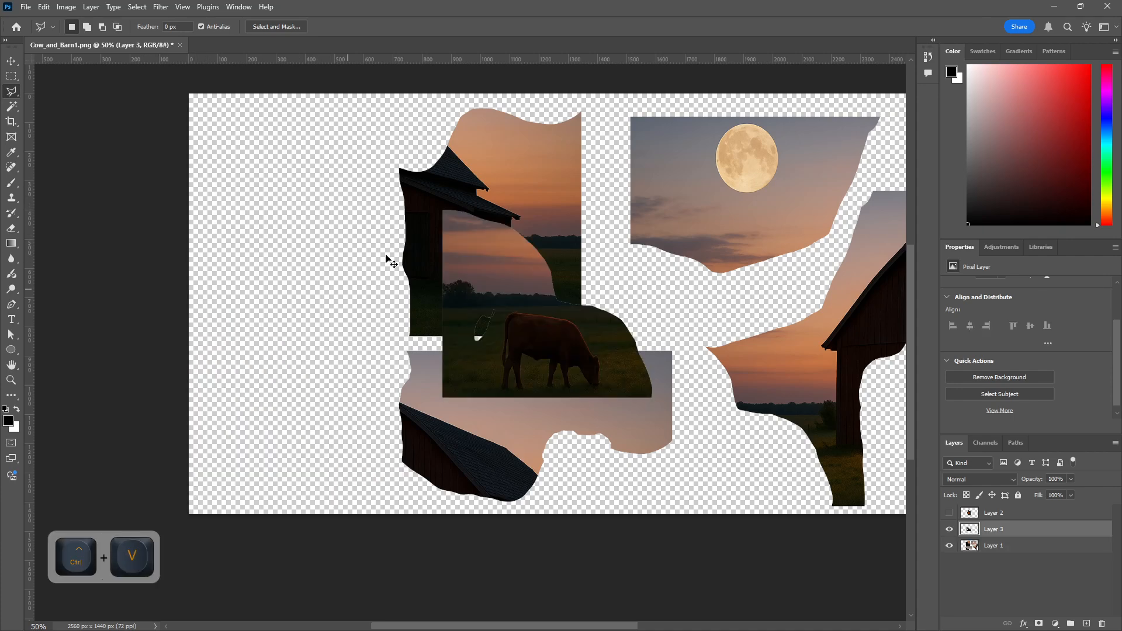
key("ctrl+v")
left_click(949, 529)
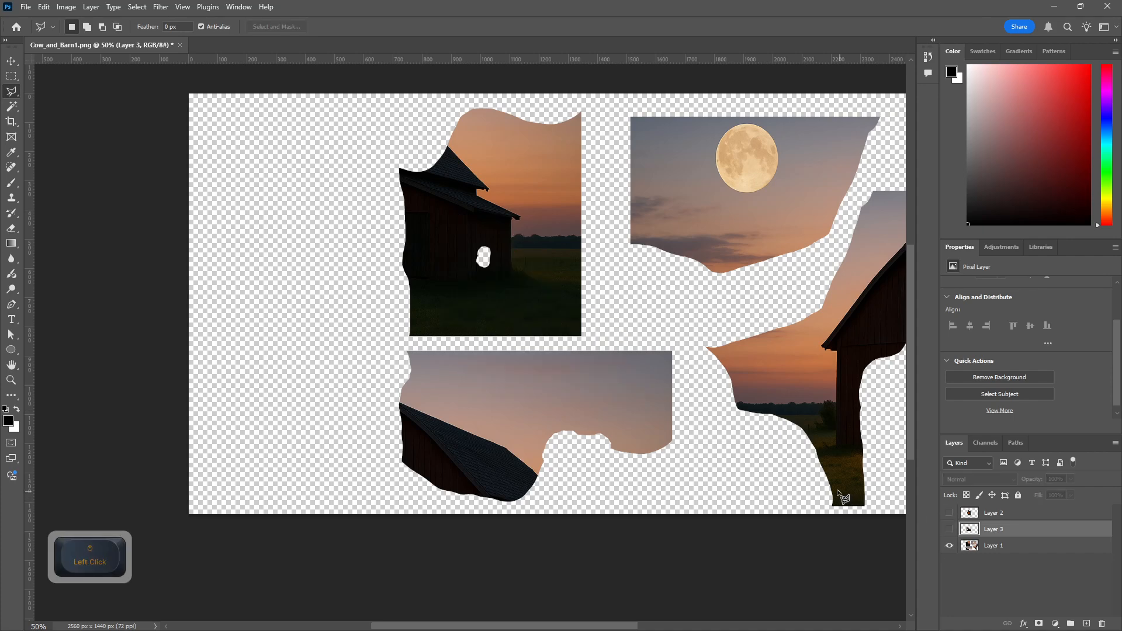
- Outline the barn roof and pale sky piece on Layer 1 with a Polygonal Lasso selection
left_click(996, 546)
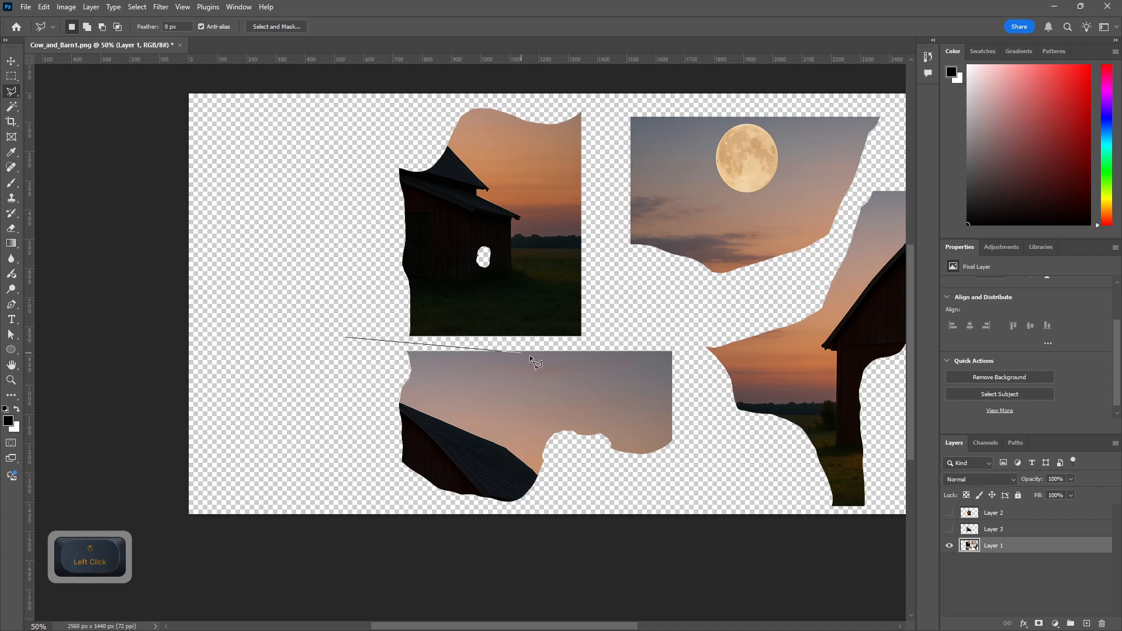
left_click(673, 350)
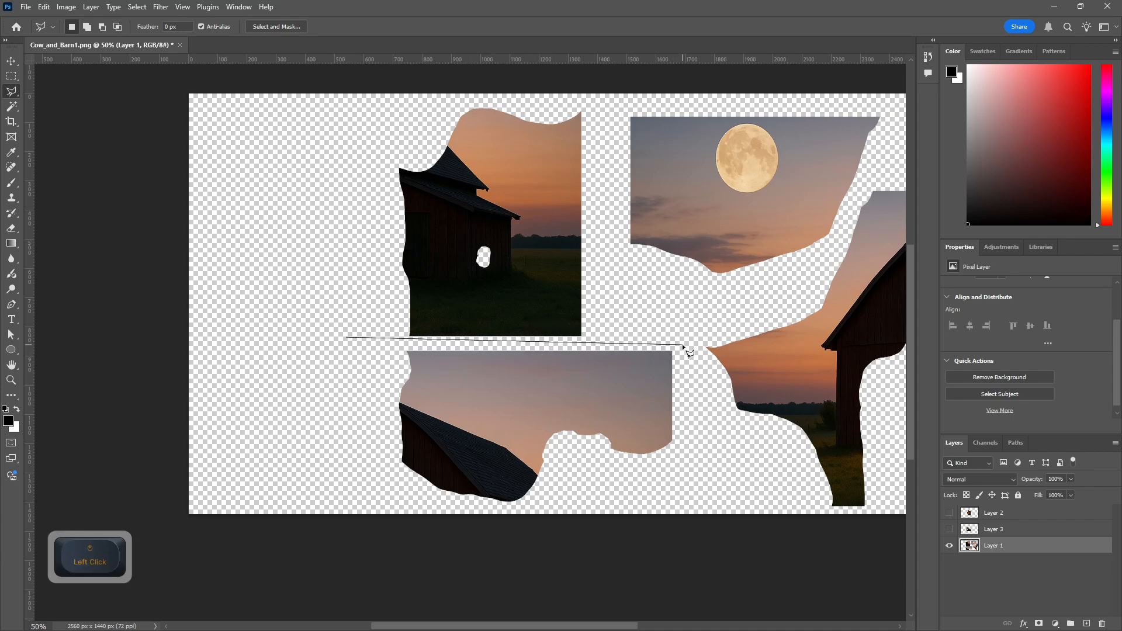
left_click(682, 345)
left_click(707, 469)
left_click(600, 513)
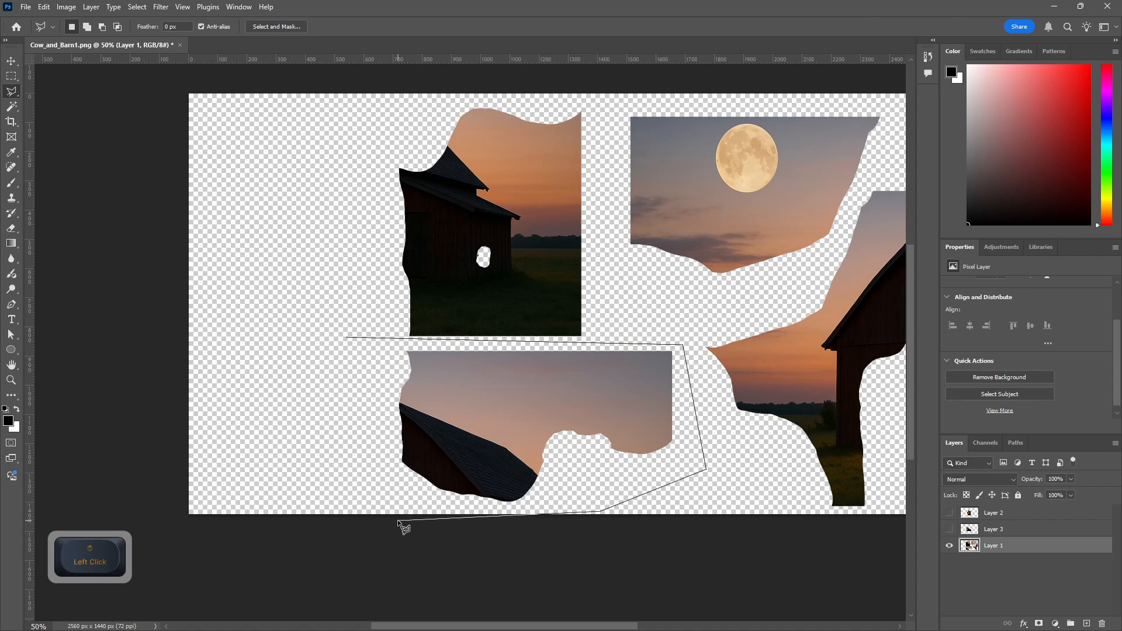
left_click(409, 500)
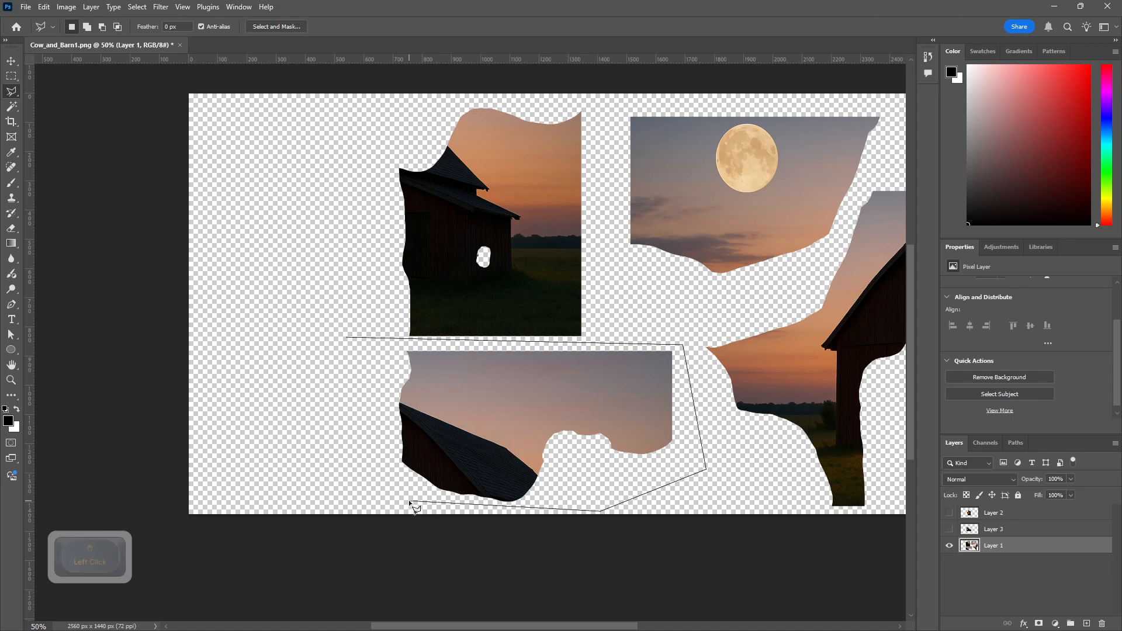
double_click(338, 419)
- Cut the selected roof and sky piece, paste it as its own layer, and hide that layer
key("ctrl+x")
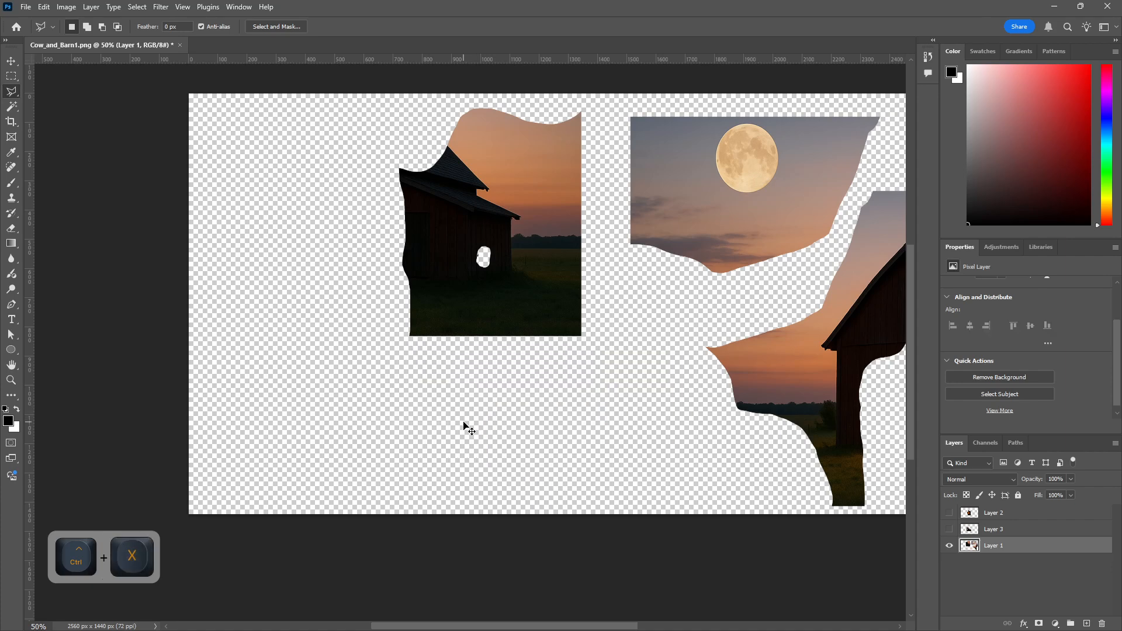
key("ctrl+v")
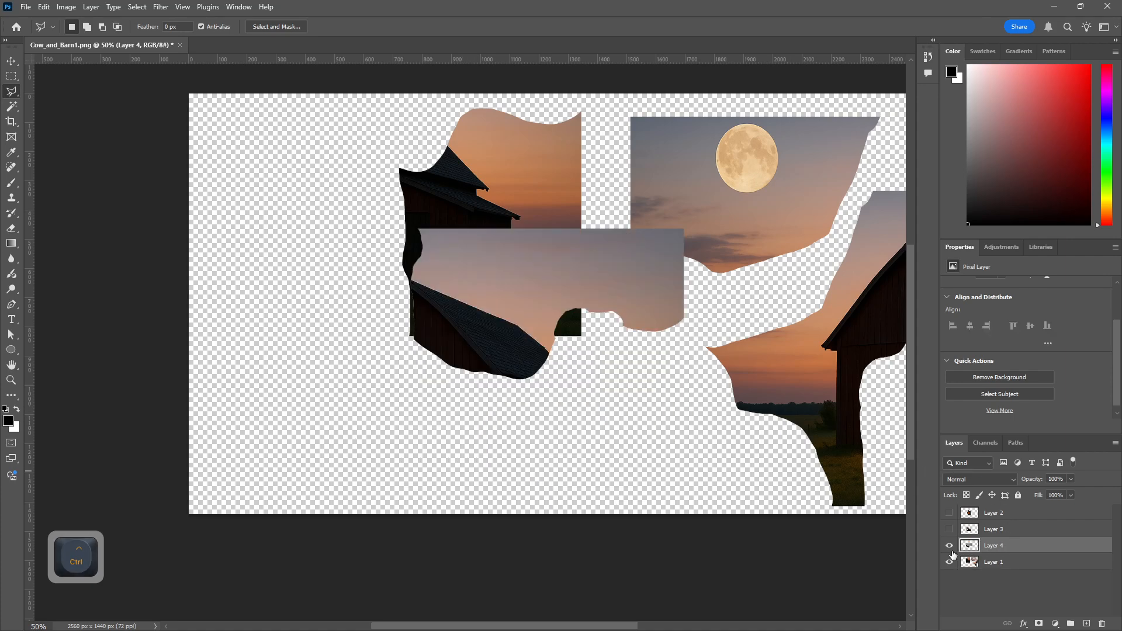
left_click(949, 545)
- Outline the tall barn-side and sunset piece on Layer 1 with a Polygonal Lasso selection
left_click(982, 562)
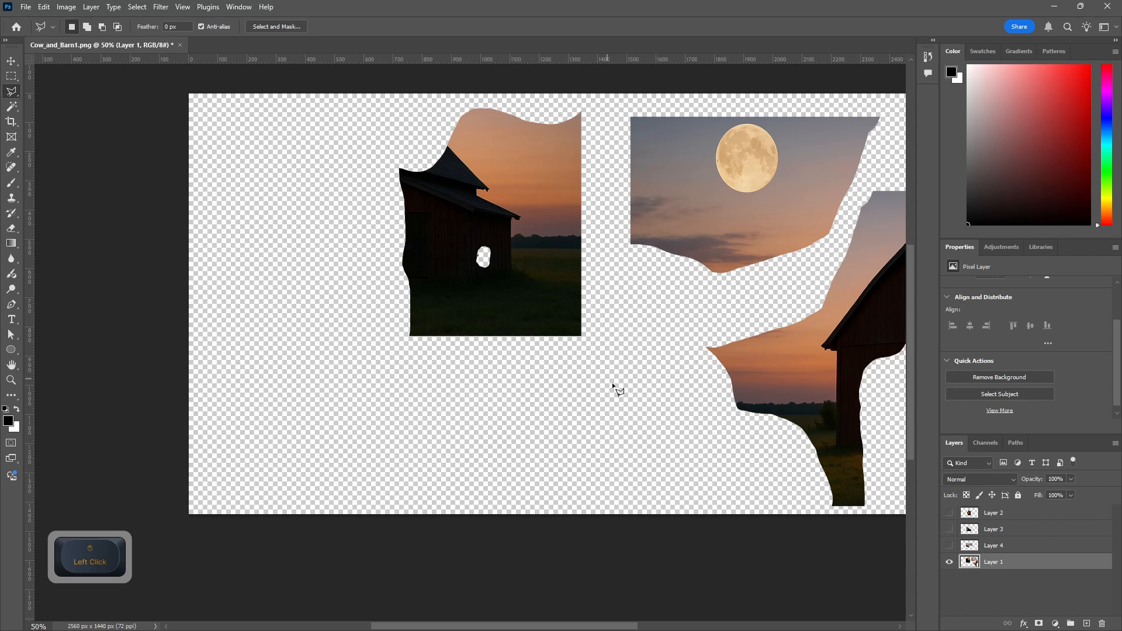
left_click_drag(612, 384, 478, 403)
left_click(533, 386)
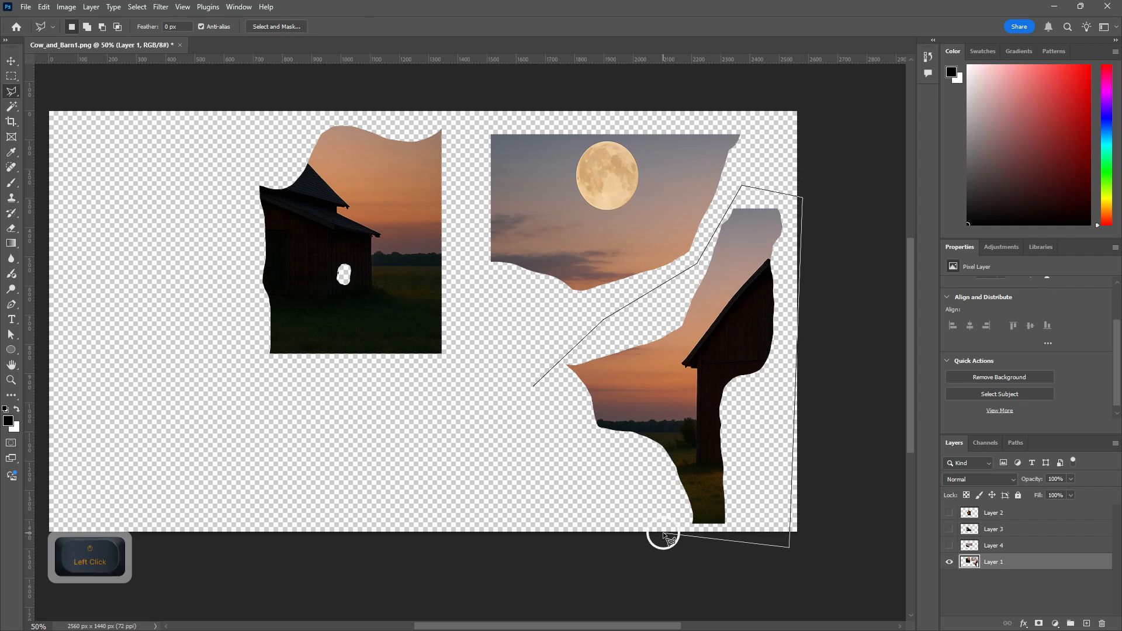
double_click(582, 471)
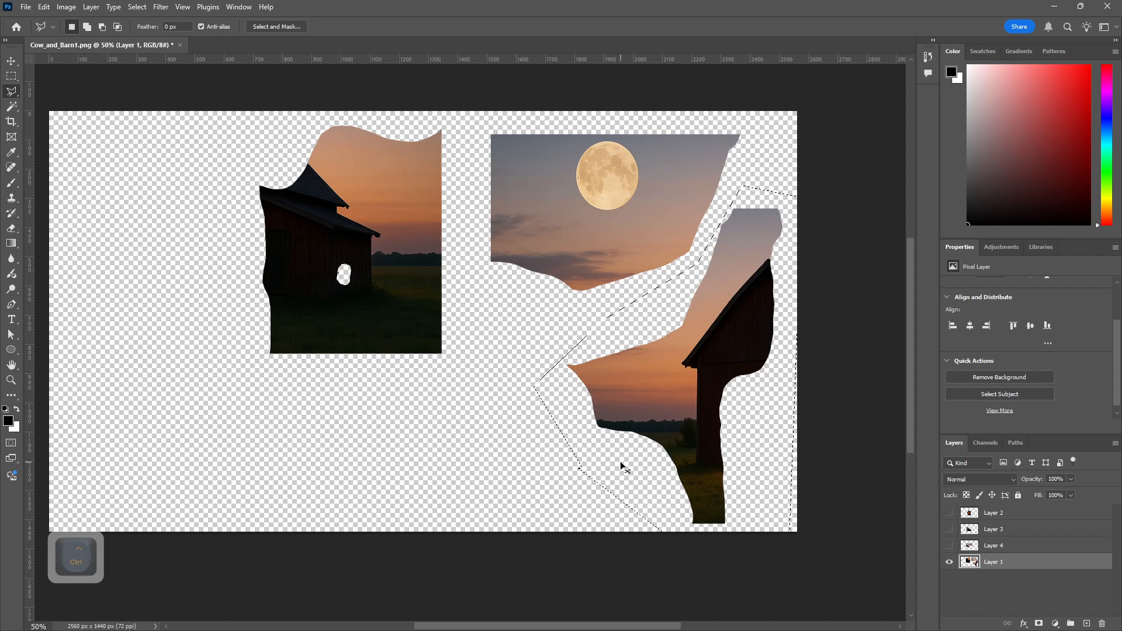
- Cut the selected barn-side piece, paste it as its own layer, and hide that layer
key("ctrl+x")
key("ctrl+v")
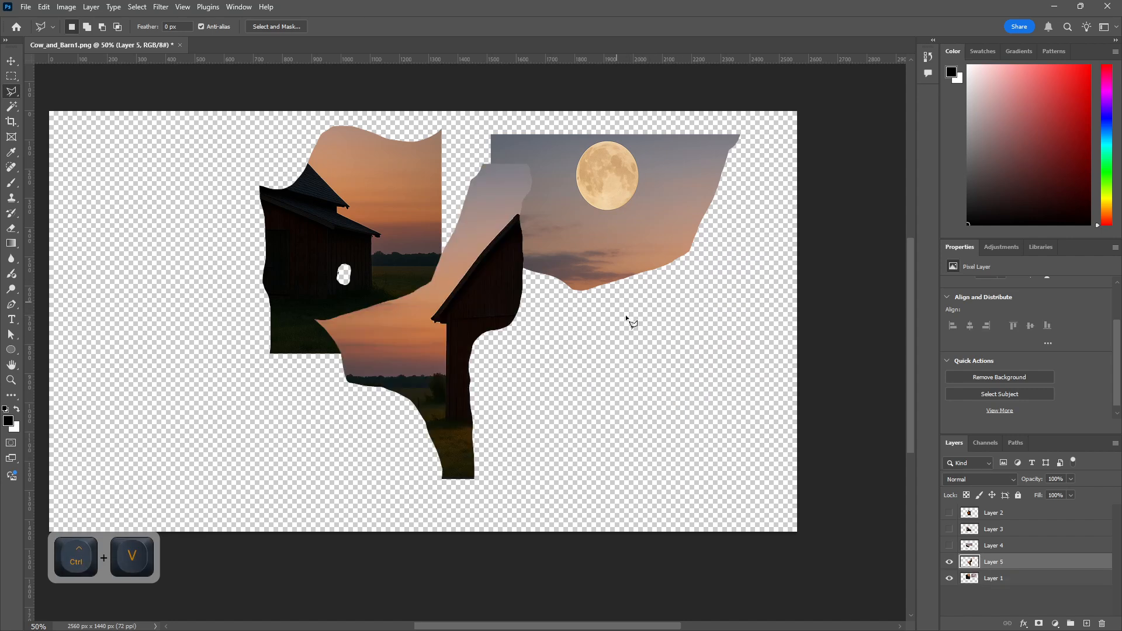
left_click(949, 562)
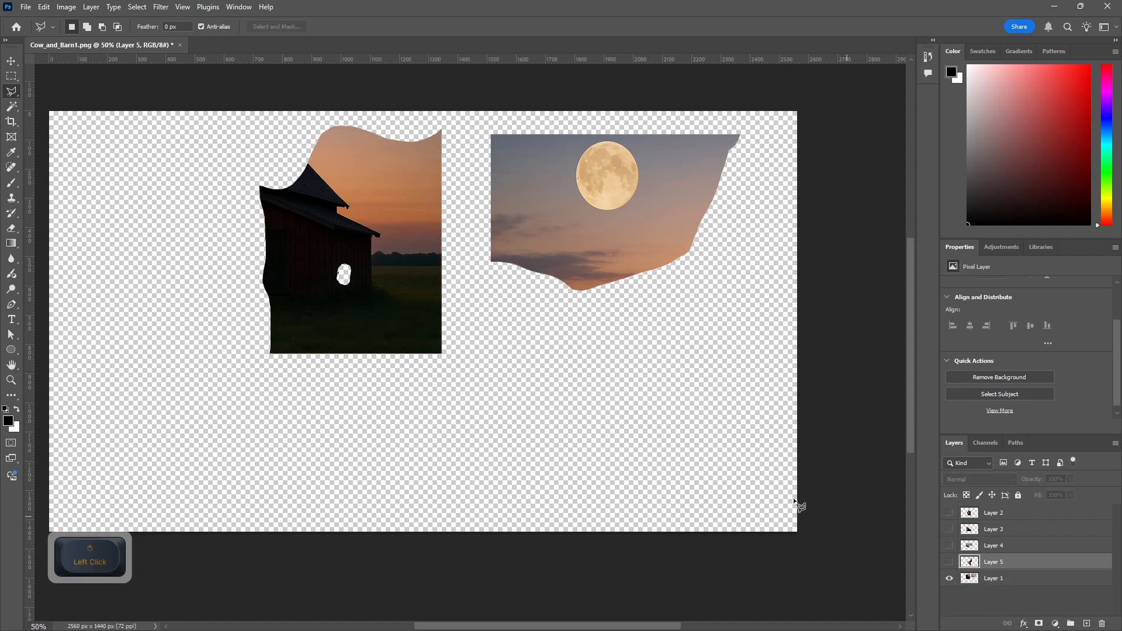
- Outline the small dark barn piece with the Polygonal Lasso and move it from Layer 1 onto its own layer by cut and paste
left_click(214, 142)
left_click(304, 112)
left_click(467, 125)
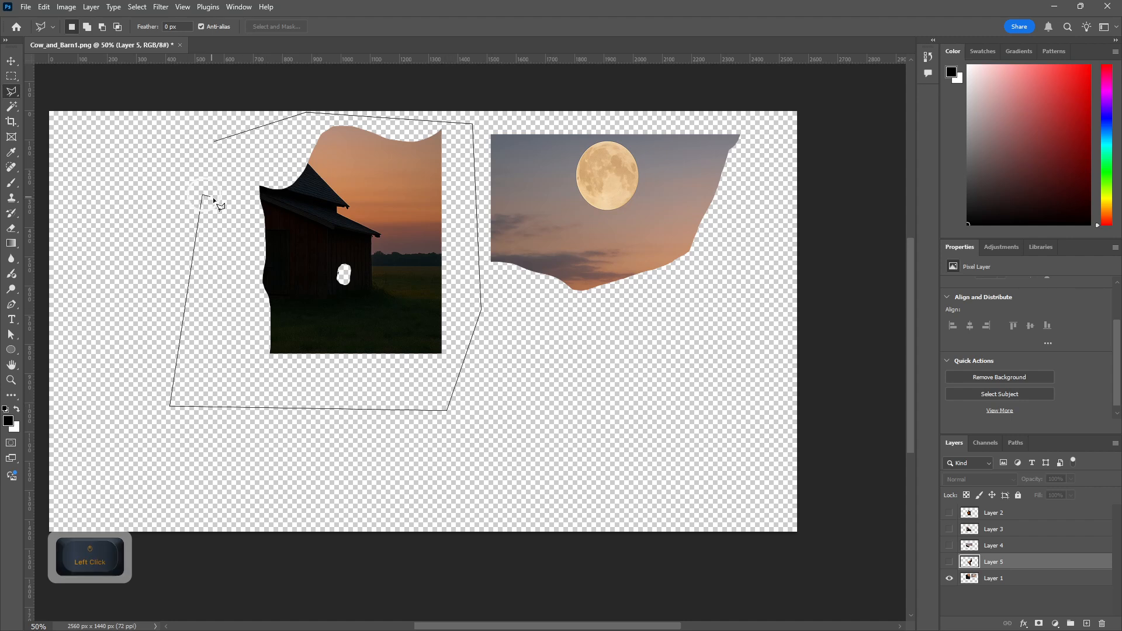
left_click(992, 578)
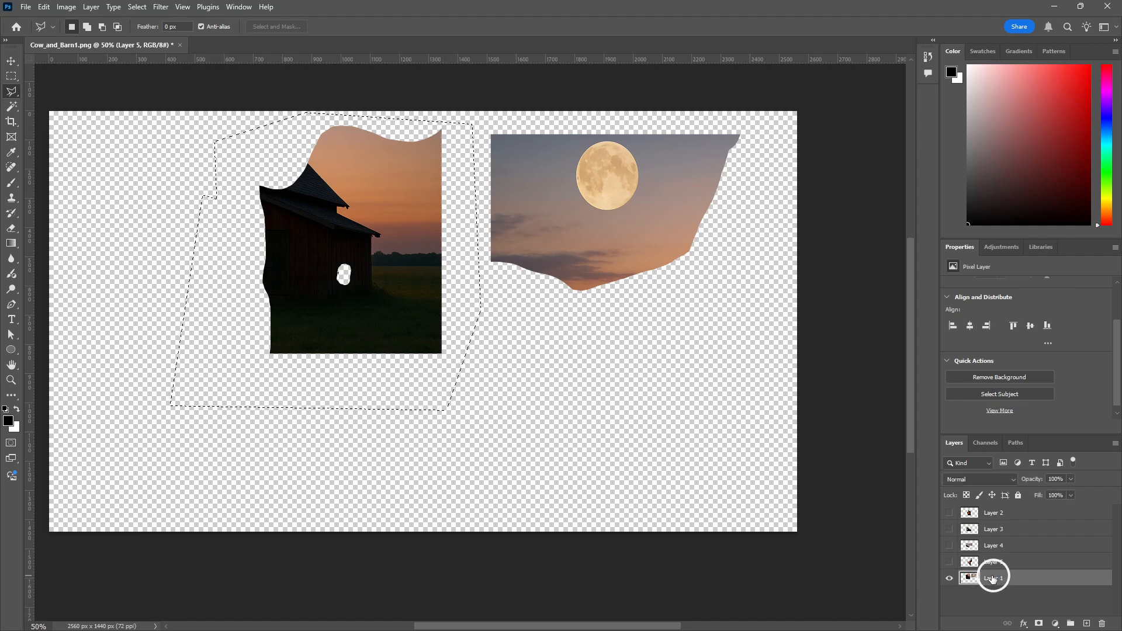
key("ctrl+x")
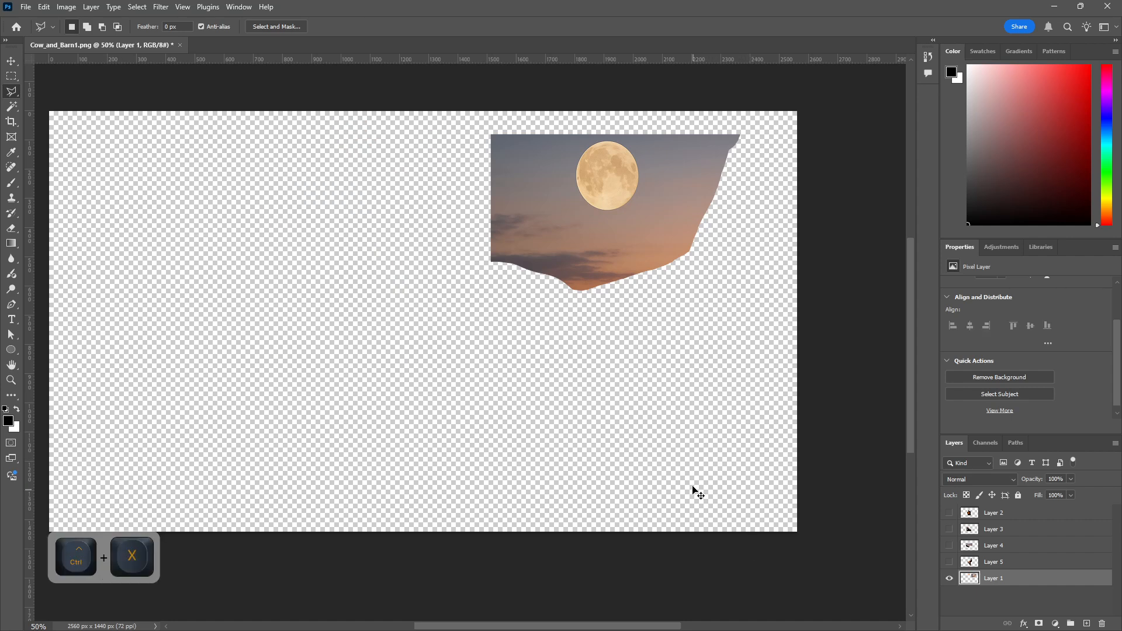
key("ctrl+v")
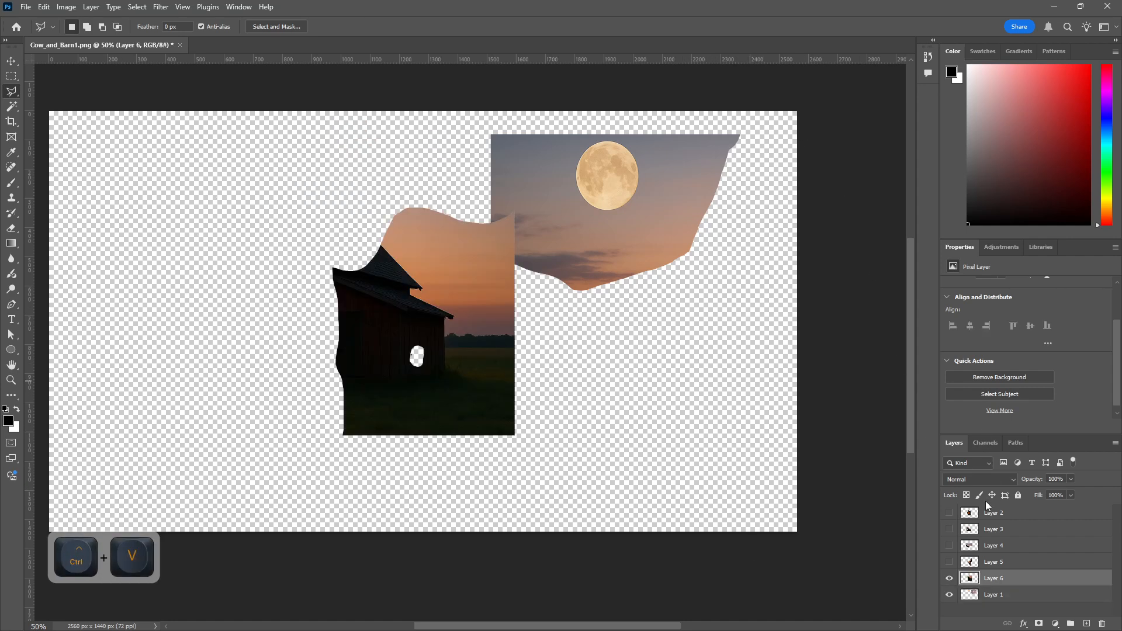
- Make the hidden Layers 5, 4, 3 and 2 visible again
left_click(951, 562)
left_click(950, 546)
left_click(949, 530)
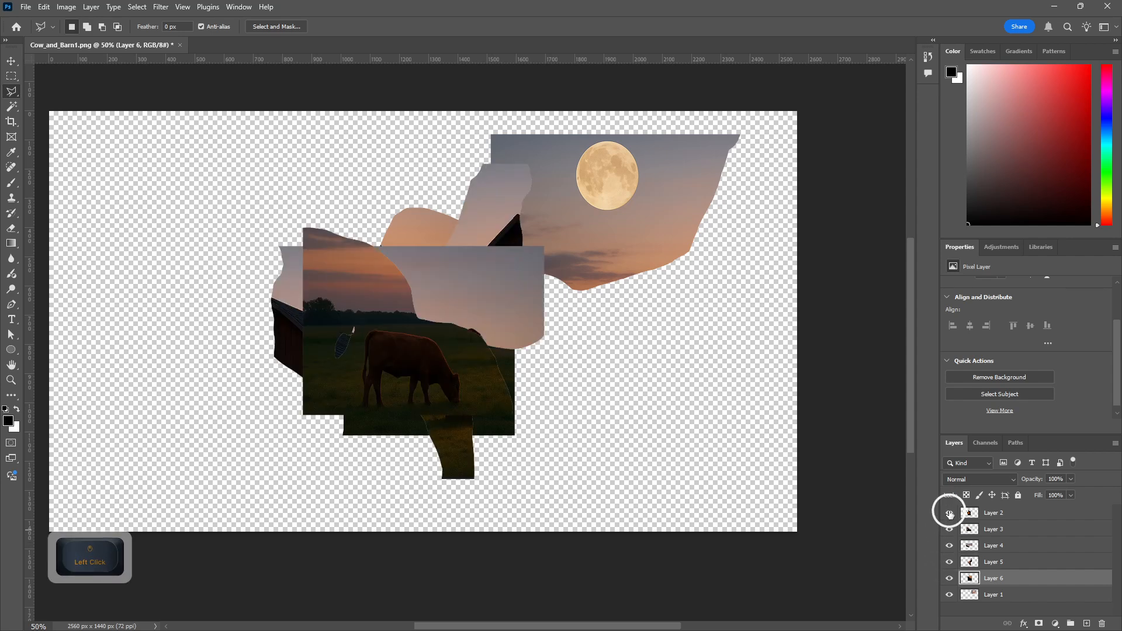
left_click(950, 513)
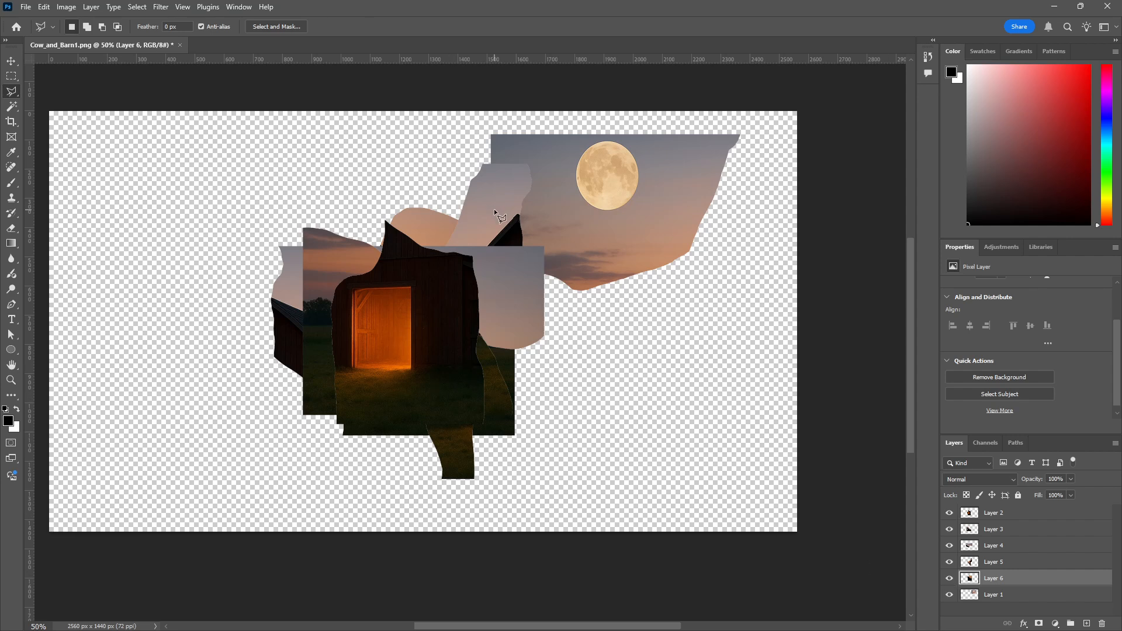
- Spread out the stacked pieces with the Move tool, placing the cow piece at the canvas's lower left and the small dark barn beside it
key("v")
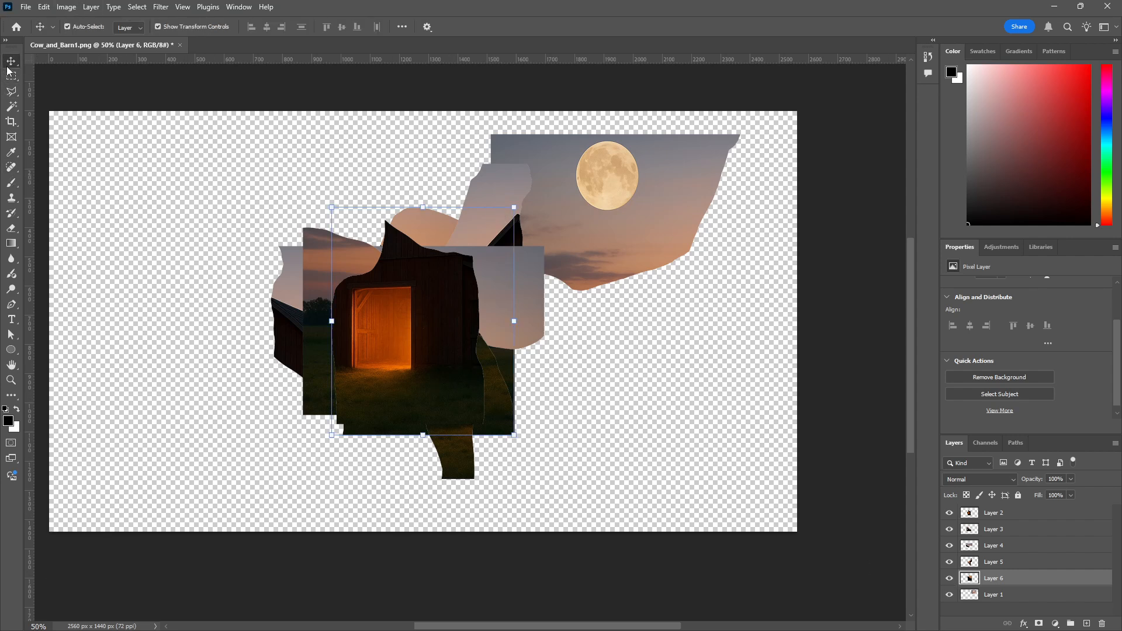
left_click_drag(382, 375, 174, 455)
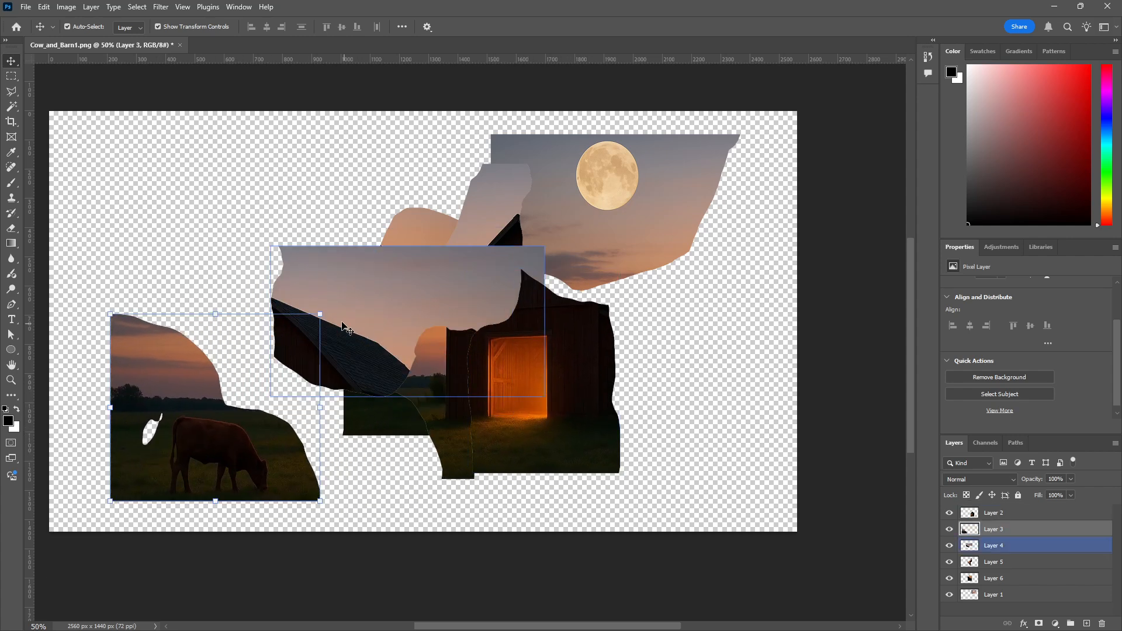
left_click_drag(340, 322, 173, 232)
left_click_drag(429, 254, 364, 350)
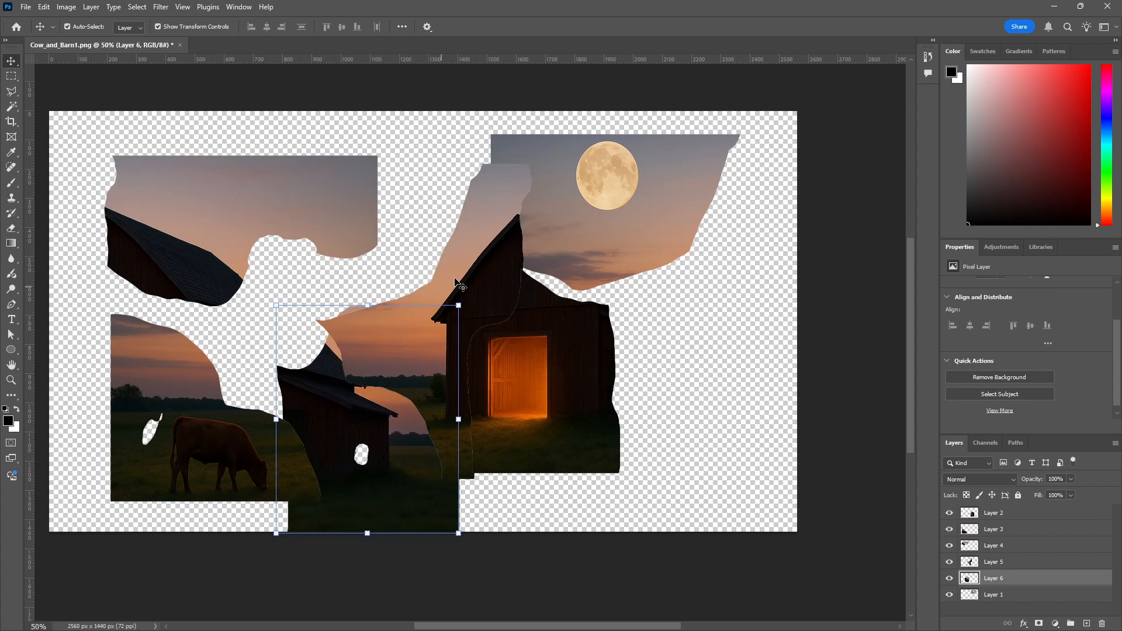
- Move the moon piece above the cow piece and the roof and sky piece above the glowing-doorway barn
left_click_drag(576, 207, 133, 237)
left_click_drag(358, 190, 613, 197)
mouse_move(213, 233)
left_mouse_down()
mouse_move(295, 225)
mouse_move(234, 226)
mouse_move(211, 245)
mouse_move(226, 247)
mouse_move(210, 249)
mouse_move(222, 252)
mouse_move(213, 238)
left_mouse_up()
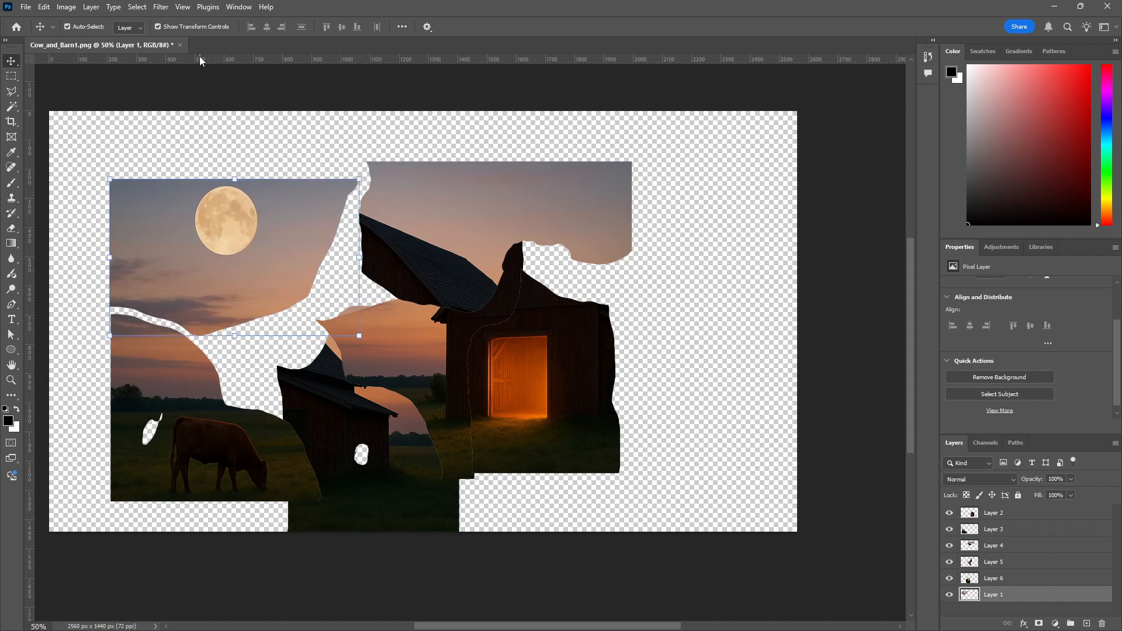
left_click(182, 7)
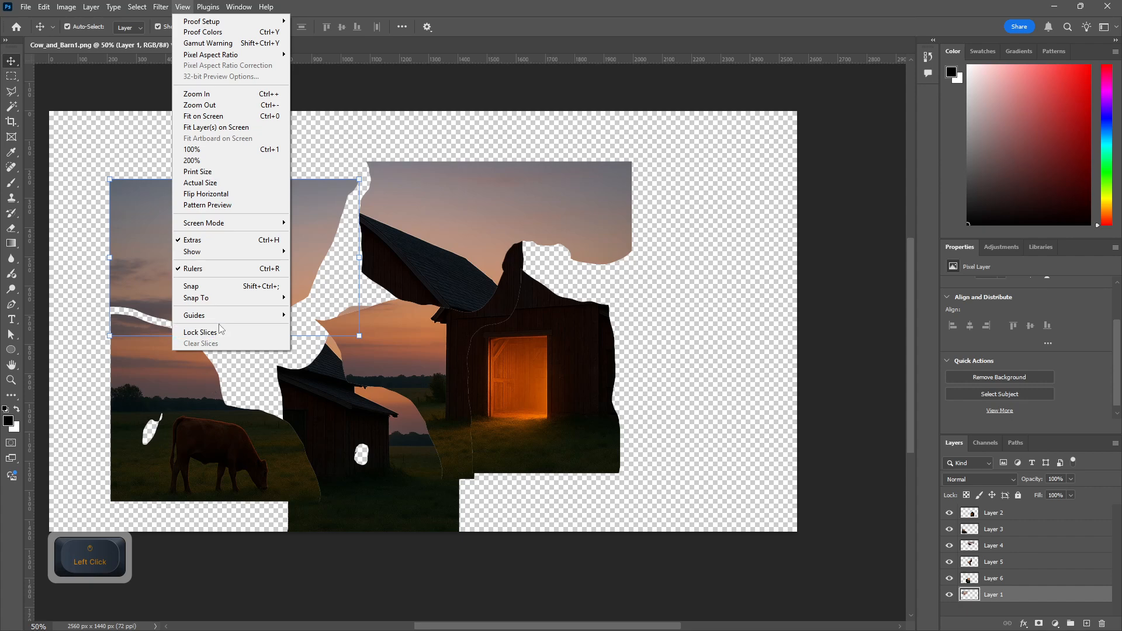
mouse_move(223, 315)
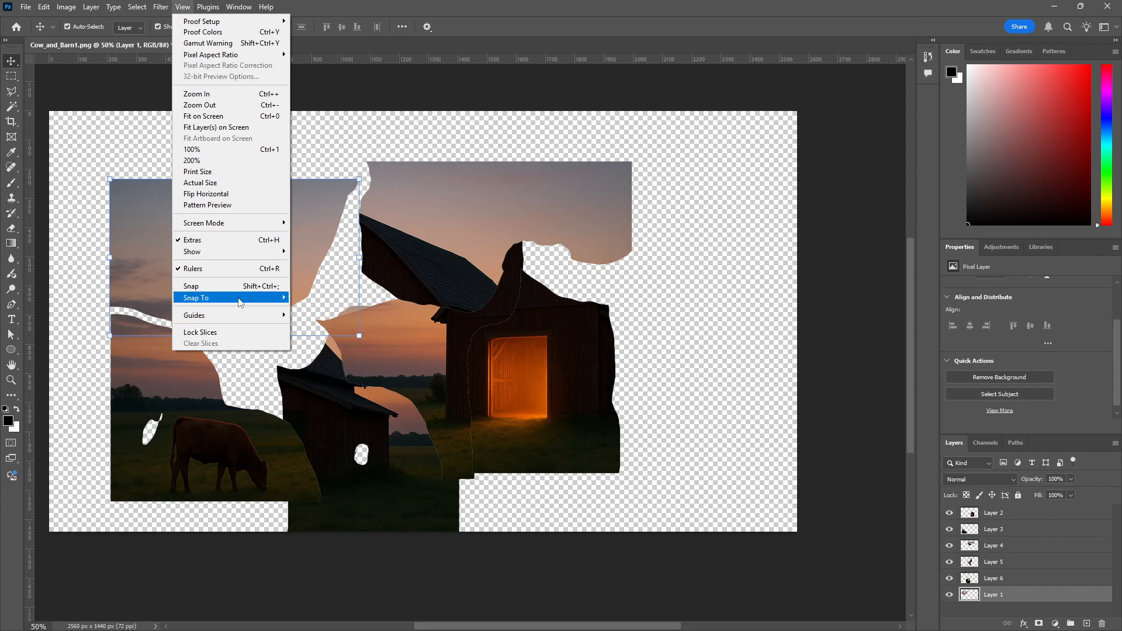
mouse_move(245, 299)
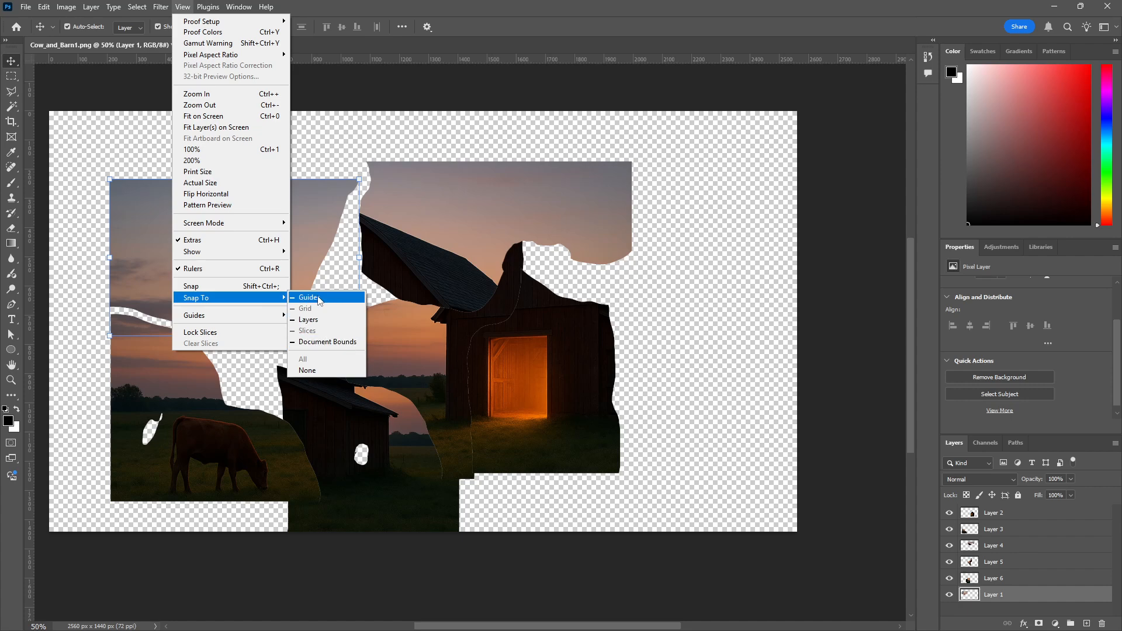
left_click(595, 292)
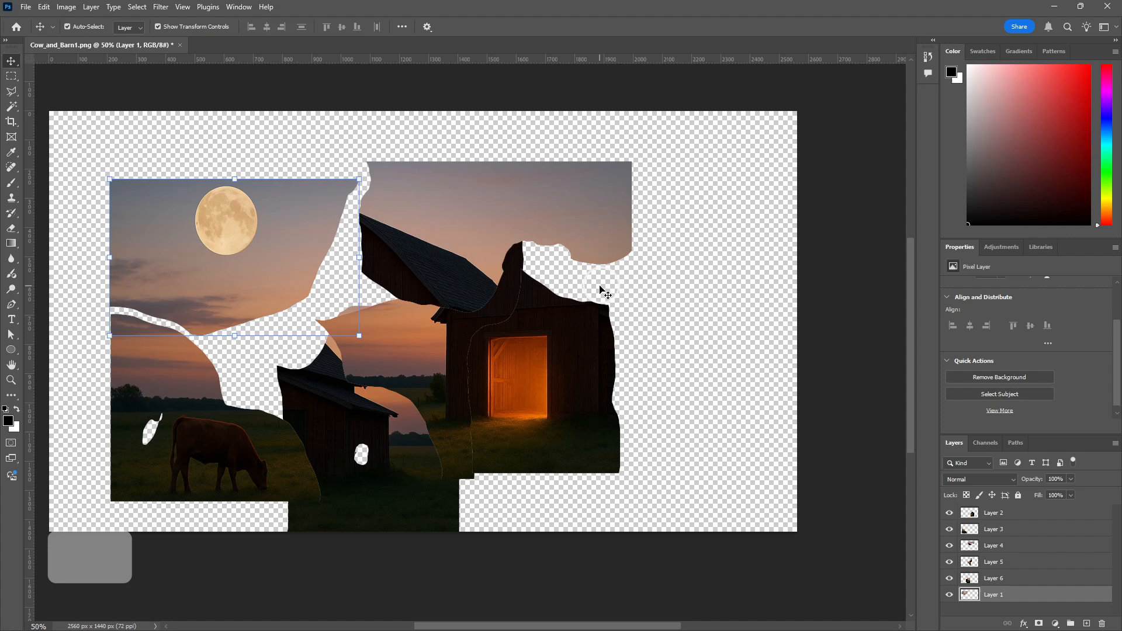
- Move the glowing-doorway barn, the barn gable and the small dark barn pieces aside toward the canvas's right half
left_click_drag(517, 366, 604, 372)
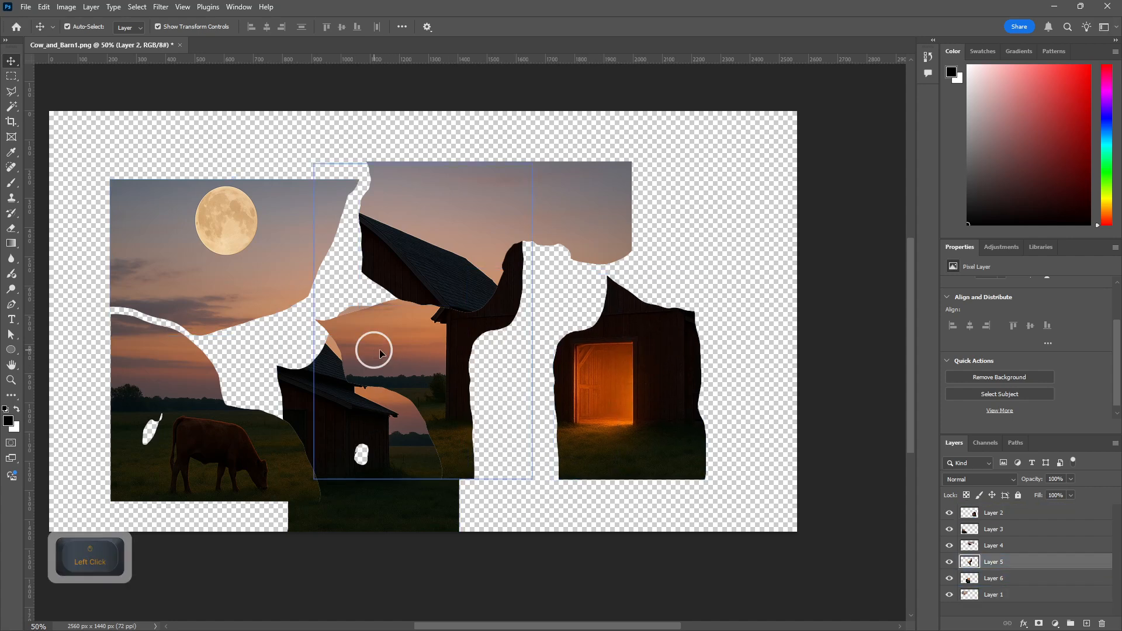
left_click_drag(373, 349, 636, 331)
left_click_drag(388, 415, 602, 414)
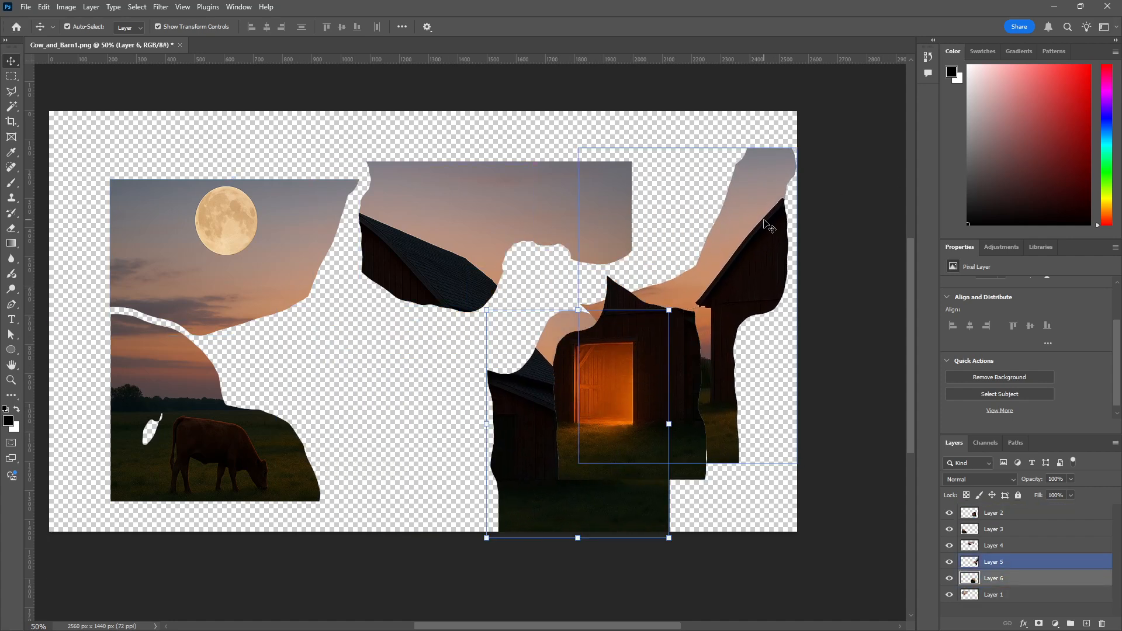
- Place the barn gable piece beside the moon and cow pieces and fit the roof and sky piece against its right edge
left_click_drag(764, 223, 376, 260)
left_click_drag(466, 222, 504, 246)
left_click_drag(367, 126, 397, 193)
left_click_drag(459, 249, 470, 256)
- Fit the glowing-doorway barn into the gap beside the gable piece and set the small dark barn against its right edge
left_click_drag(418, 418, 578, 447)
left_click_drag(567, 442, 524, 435)
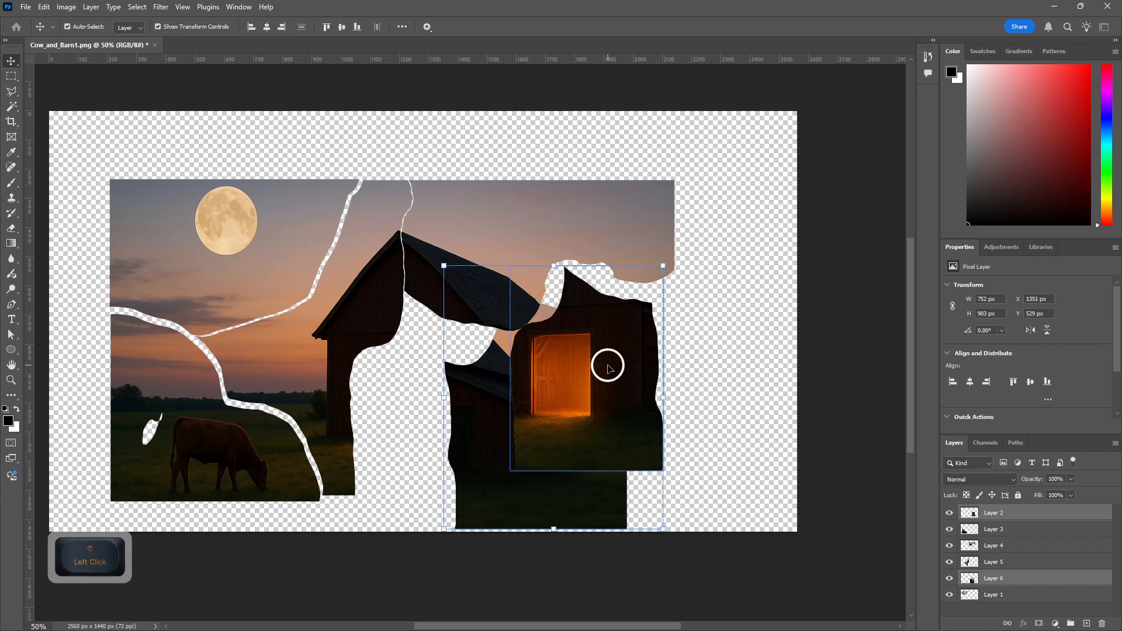
left_click_drag(636, 387, 462, 377)
left_click(651, 341)
left_click(764, 298)
left_click_drag(643, 444, 627, 419)
- Nudge the small dark barn piece on Layer 6 to X 1528 px, Y 544 px, aligning its bottom edge with the doorway barn
scroll(561, 483, "up", 8)
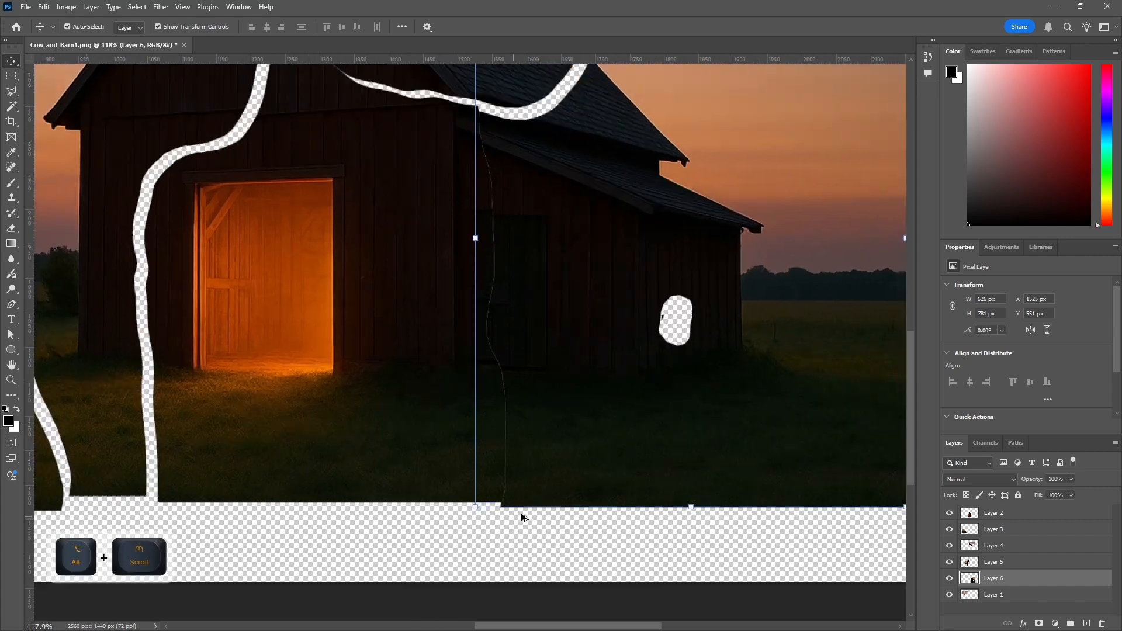
scroll(516, 510, "up", 4)
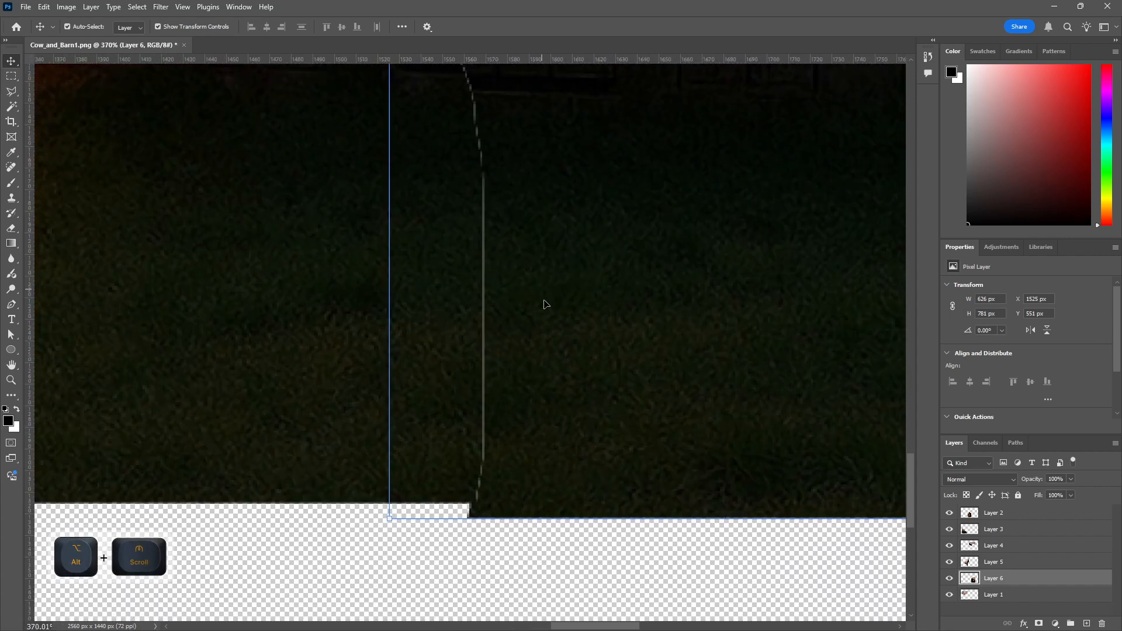
key("Right")
key("Right")
key("Right")
key("Right")
key("Right")
key("Right")
key("Right")
key("Right")
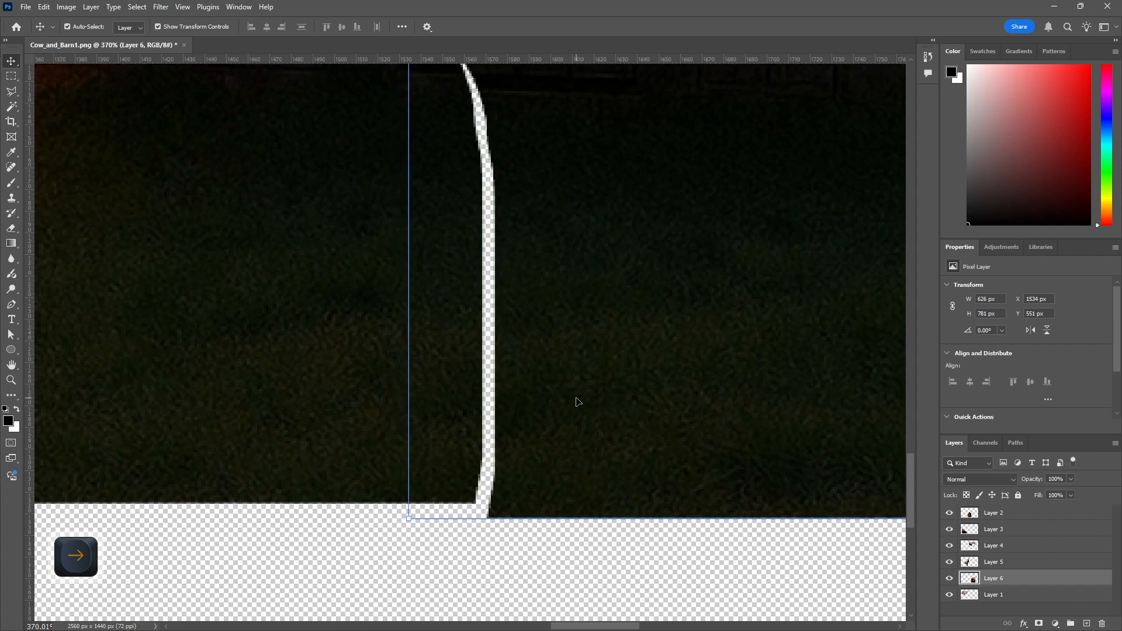
key("Left")
key("Left")
key("Left")
key("Left")
key("Up")
key("Up")
key("Up")
key("Up")
key("Up")
key("Up")
key("Up")
key("Up")
key("Up")
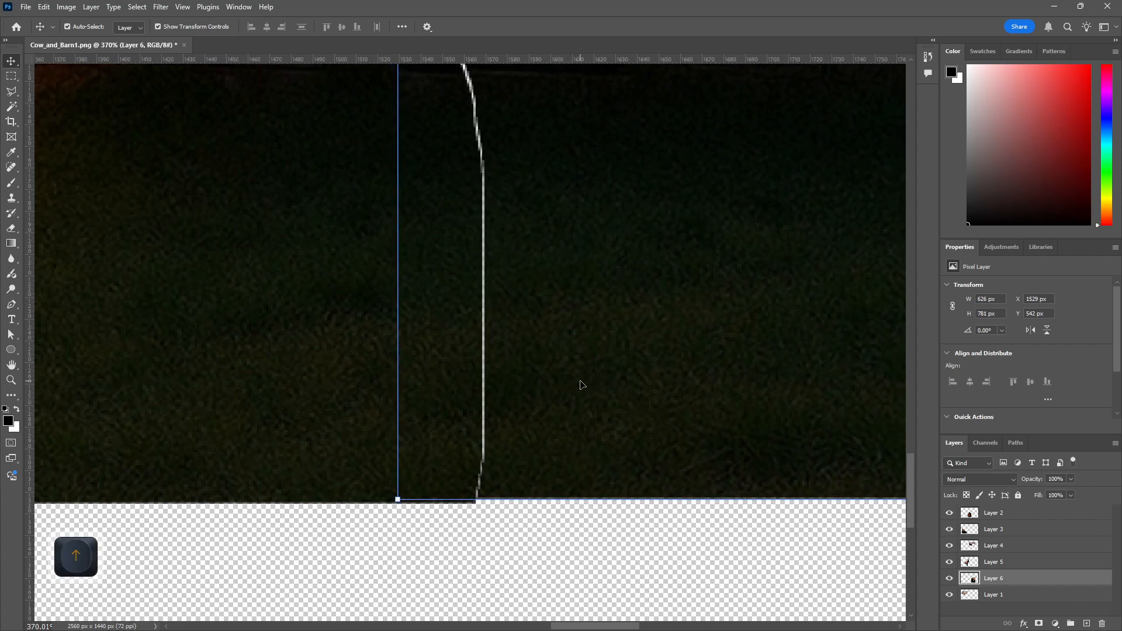
key("Down")
key("Left")
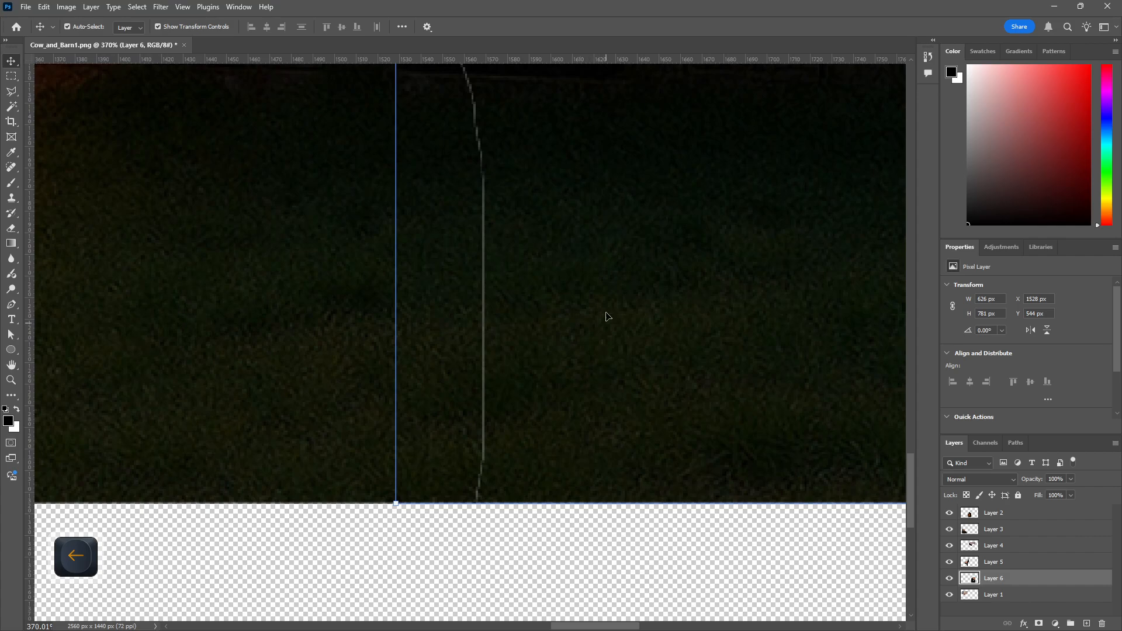
- Nudge the barn gable piece on Layer 5 down to Y 245 px and right to close its seam with the doorway barn
scroll(606, 304, "down", 8)
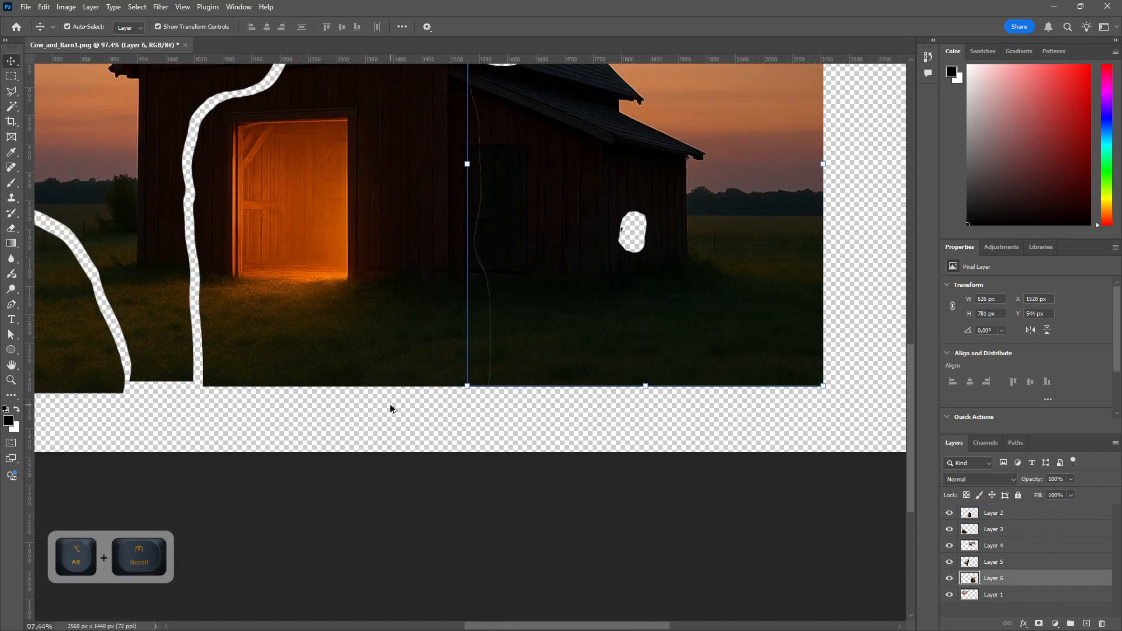
left_click_drag(226, 396, 479, 471)
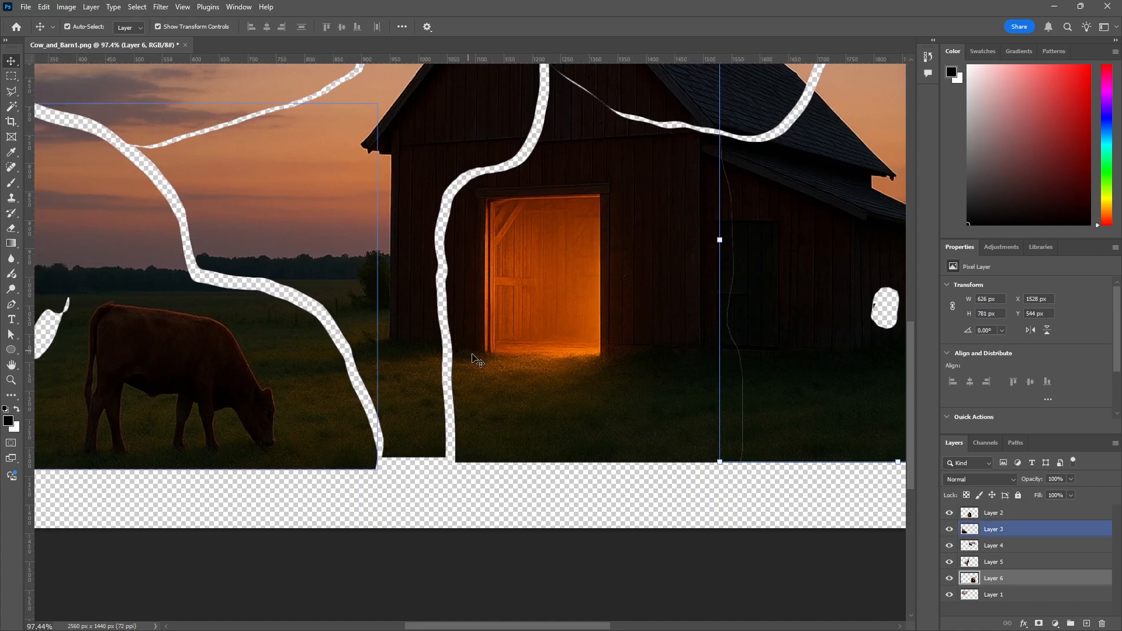
left_click(408, 366)
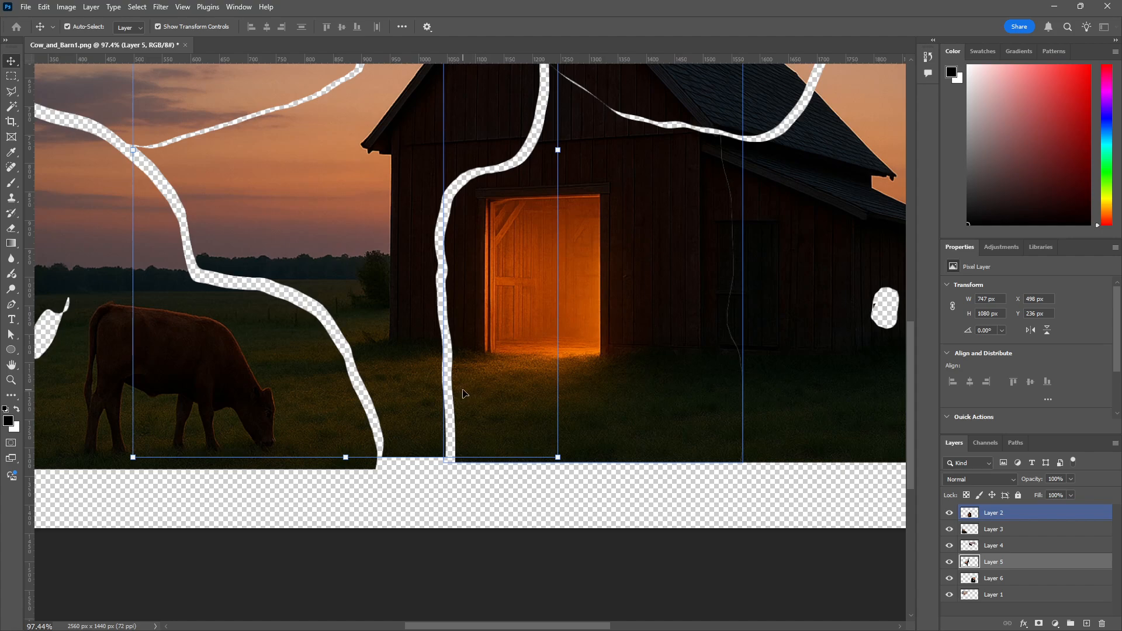
key("Down")
key("Down")
key("Down")
key("Down")
key("Down")
key("Down")
key("Down")
key("Down")
key("Down")
key("Down")
key("Right")
key("Right")
key("Right")
key("Right")
key("Right")
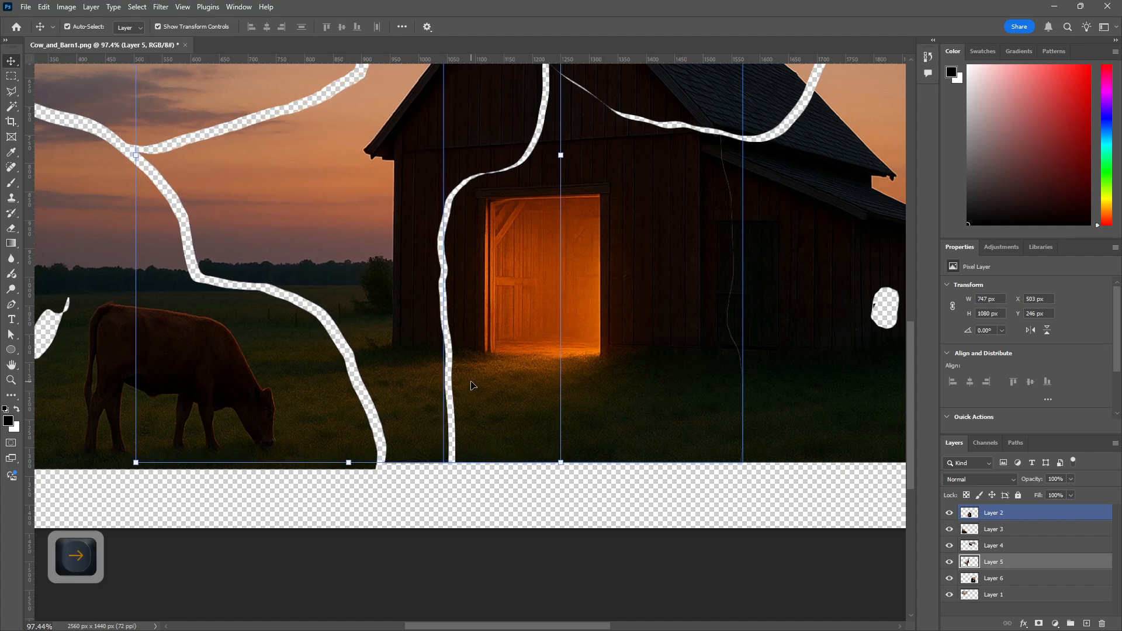
key("Right")
key("Right")
key("Right")
key("Right")
key("Right")
key("Right")
key("Right")
key("Right")
scroll(431, 491, "up", 1)
scroll(465, 500, "up", 5, "alt")
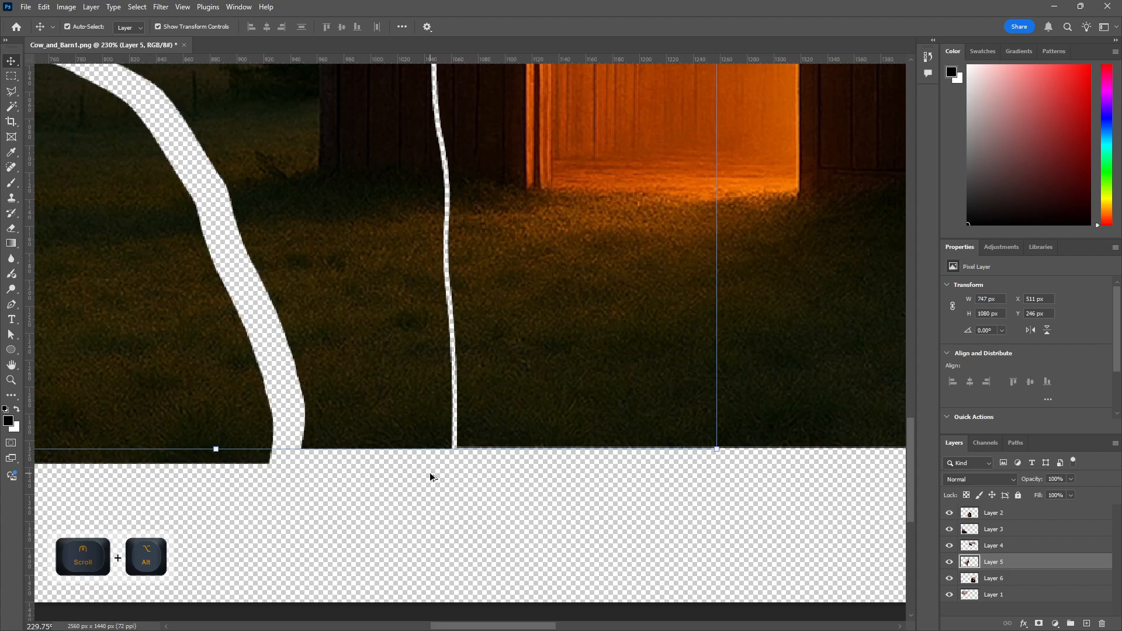
scroll(429, 472, "up", 3, "alt")
key("Up")
key("Right")
key("Right")
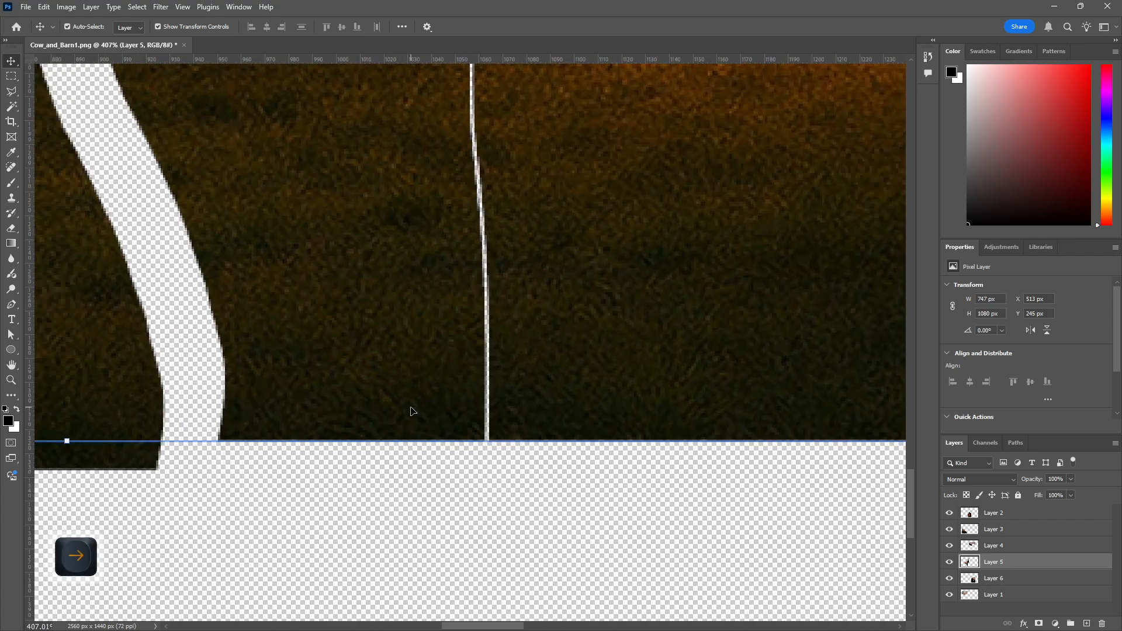
key("Right")
- Nudge the cow piece on Layer 3 to X 235 px, Y 682 px against the gable piece, then deselect it
left_click(150, 372)
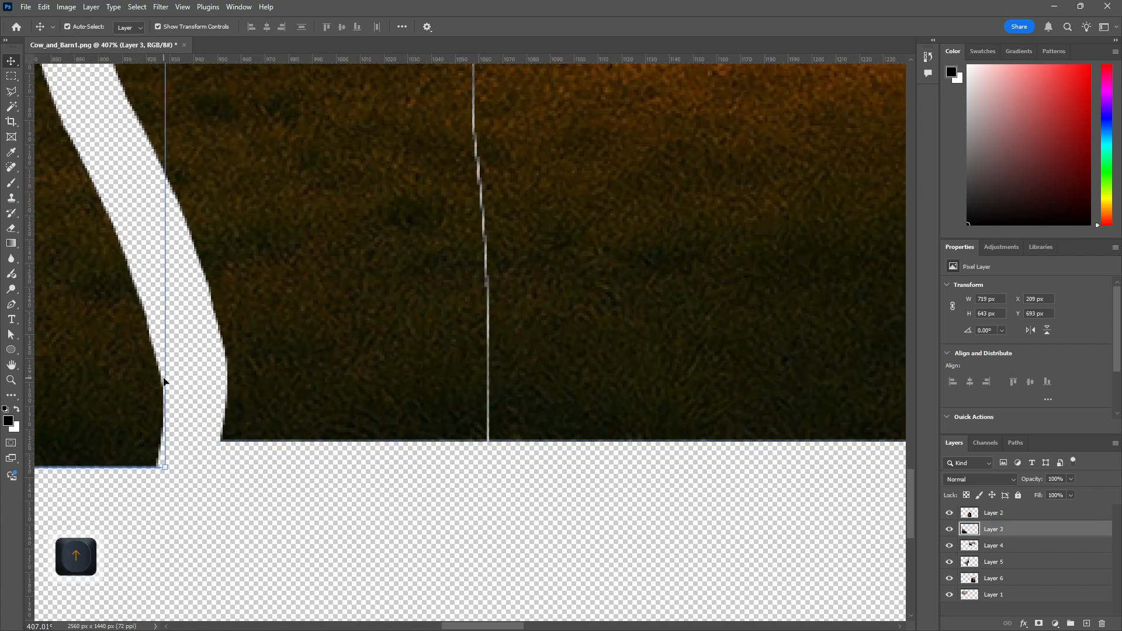
key("Up")
key("Up")
key("Up")
key("Up")
key("Up")
key("Up")
key("Up")
key("Up")
key("Up")
key("Up")
key("Up")
key("Right")
key("Right")
key("Right")
key("Right")
key("Right")
key("Right")
key("Right")
key("Right")
key("Right")
key("Right")
key("Right")
key("Right")
key("Right")
key("Right")
key("Right")
key("Right")
key("Right")
key("Right")
key("Right")
key("Right")
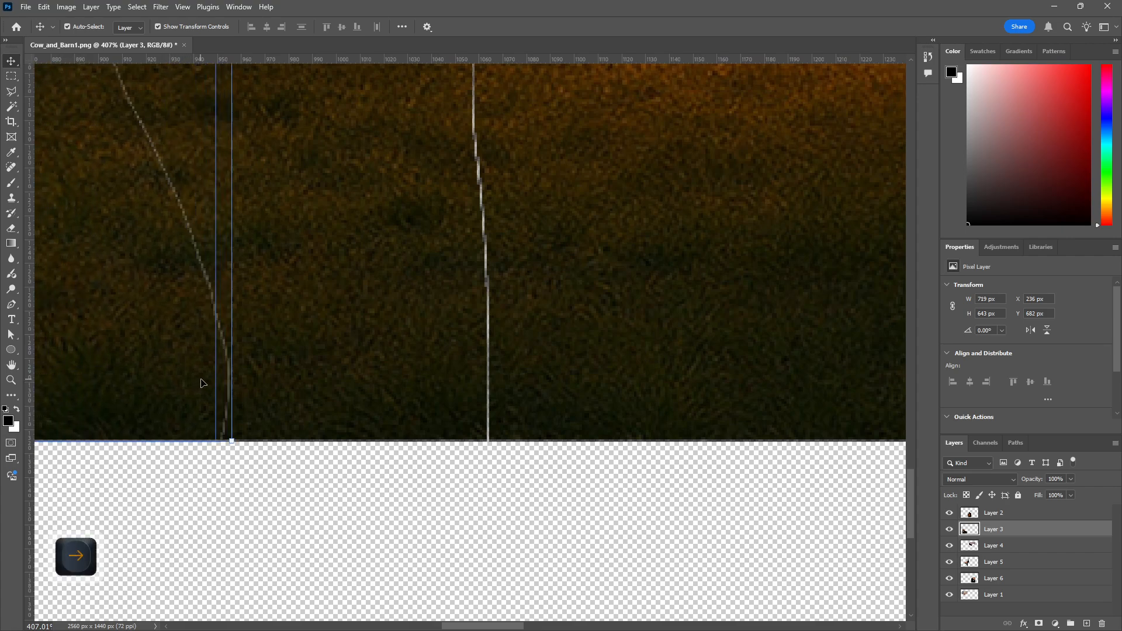
key("Left")
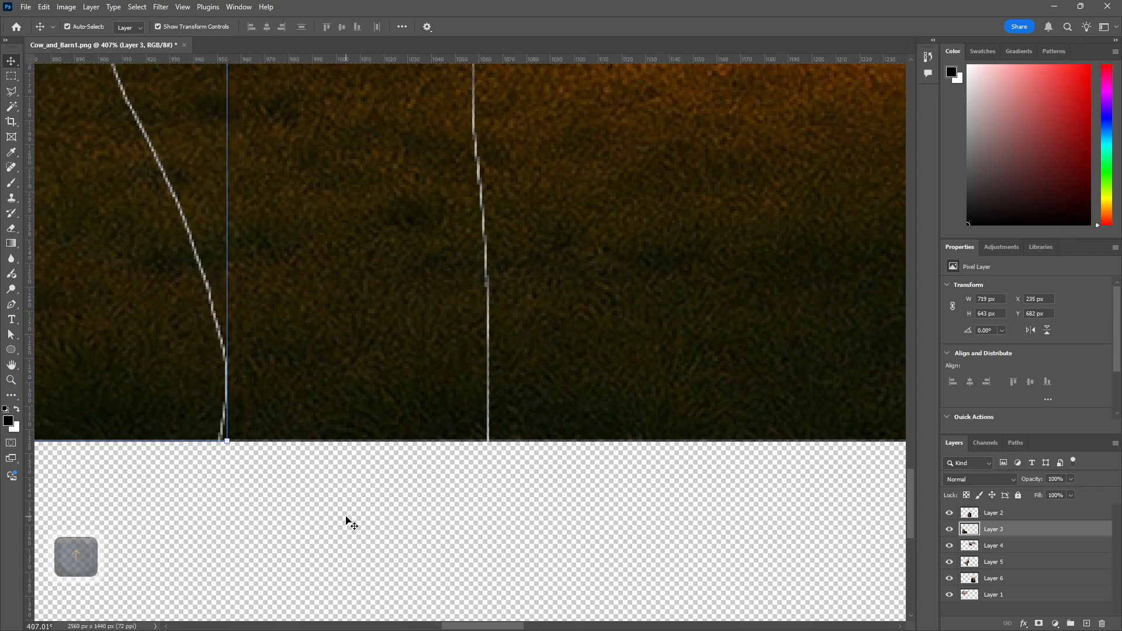
left_click(349, 523)
left_click(424, 434)
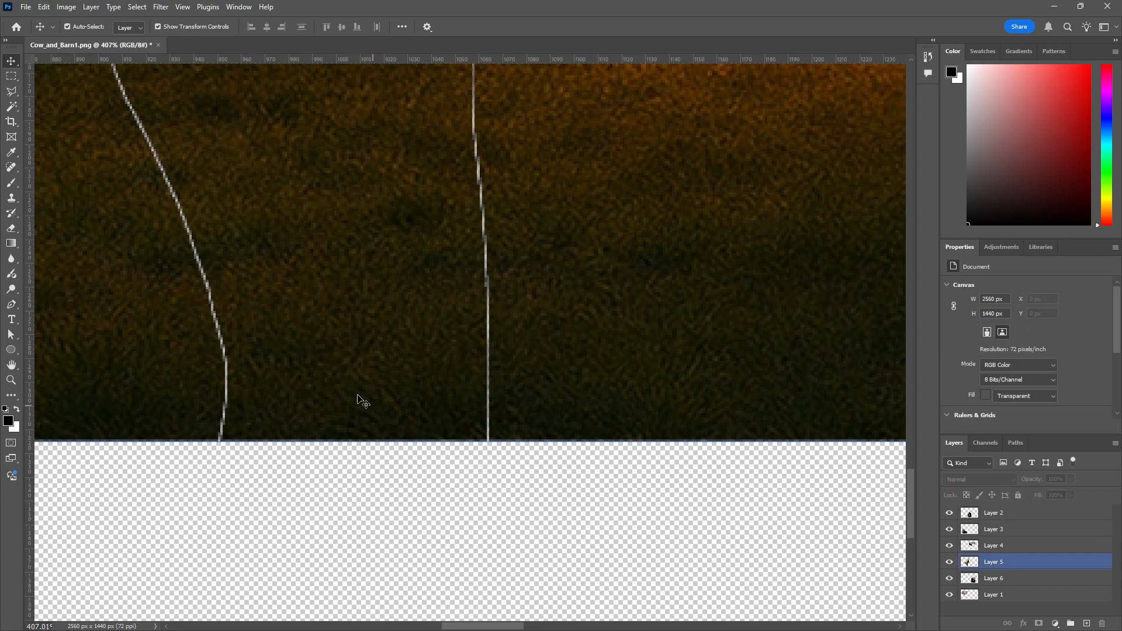
left_click_drag(327, 315, 654, 626)
left_click_drag(358, 44, 531, 329)
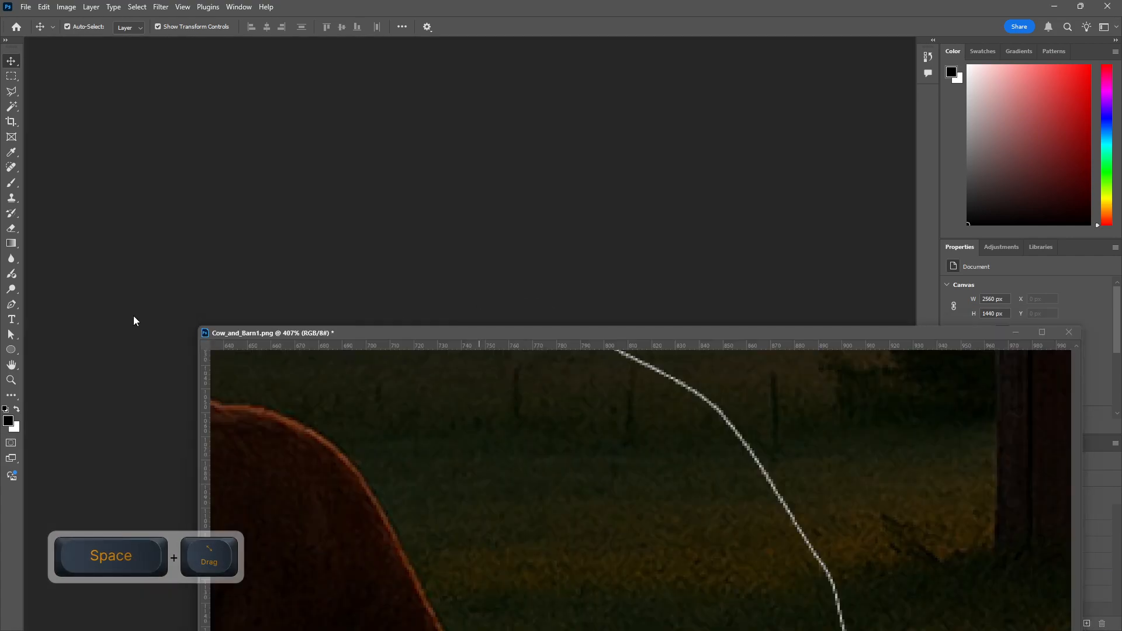
left_click_drag(223, 334, 70, 43)
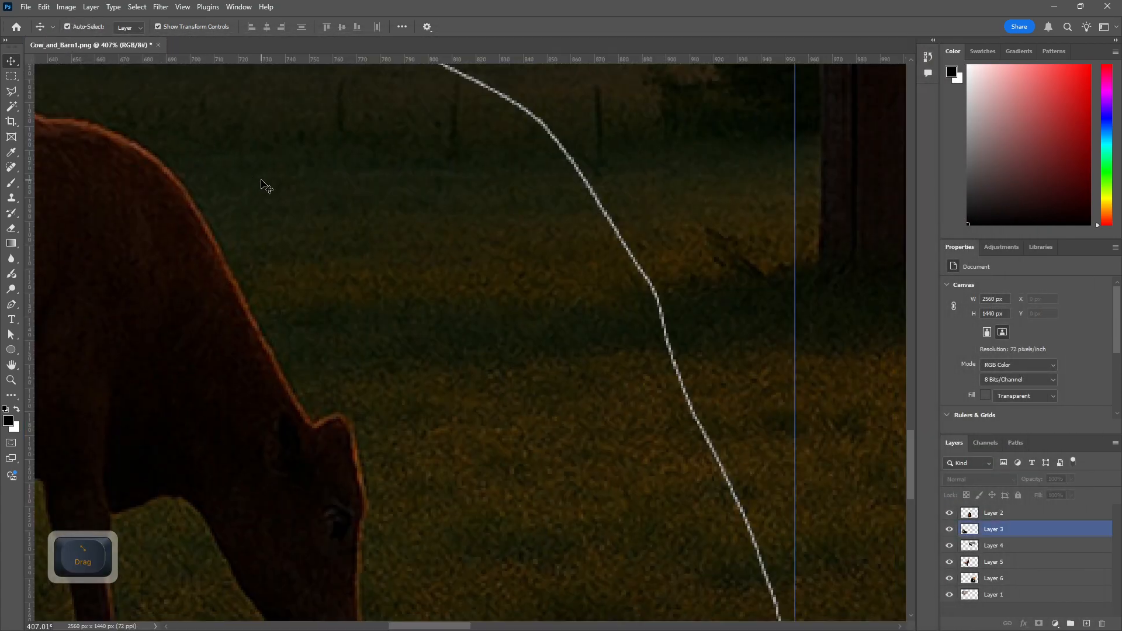
- Move the moon piece on Layer 1 down and right against the cow and barn gable pieces
scroll(287, 193, "down", 3)
scroll(353, 216, "down", 5)
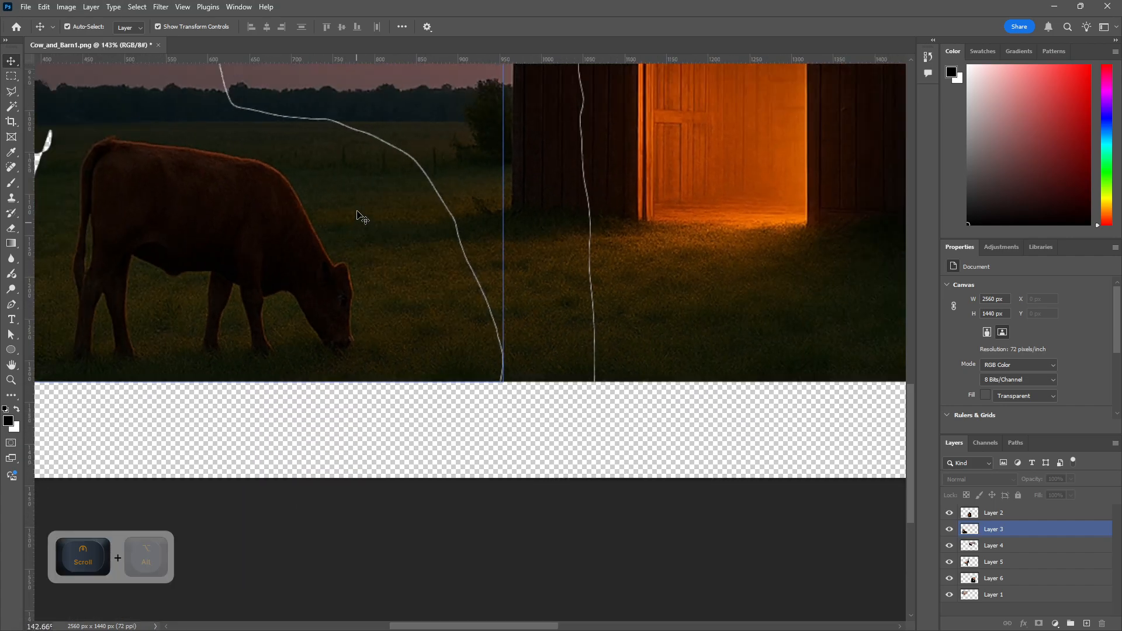
left_click_drag(357, 215, 493, 571)
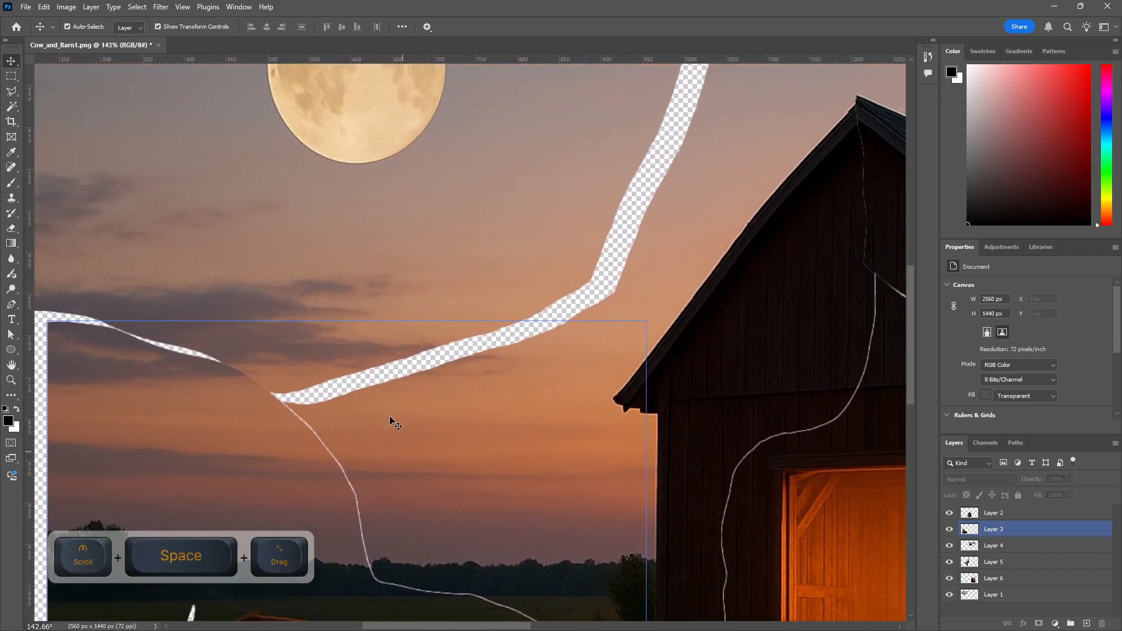
mouse_move(350, 280)
left_mouse_down()
mouse_move(383, 286)
mouse_move(367, 288)
left_mouse_up()
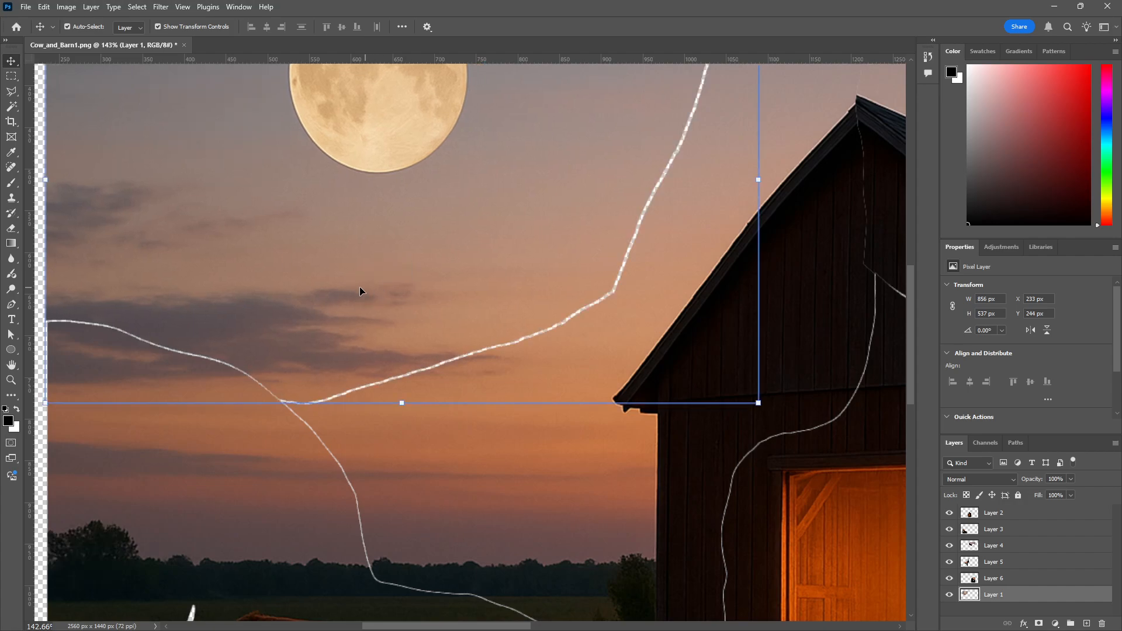
- Nudge the moon piece to X 235 px, Y 245 px so its left edge lines up with the cow piece
left_click_drag(195, 355, 336, 348)
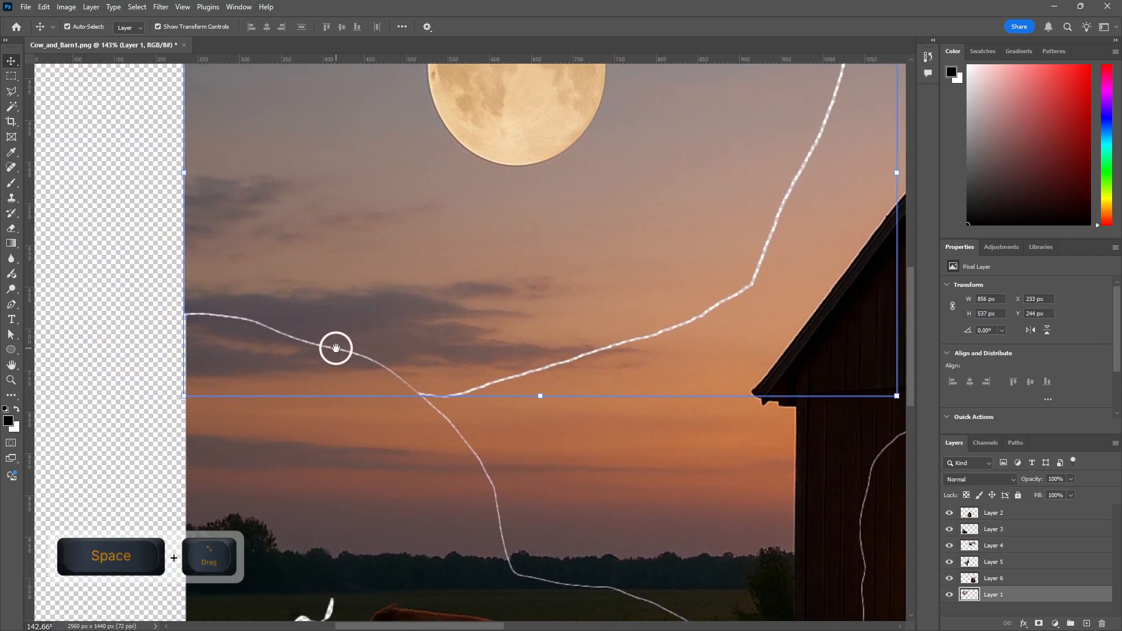
scroll(231, 268, "up", 8, "alt")
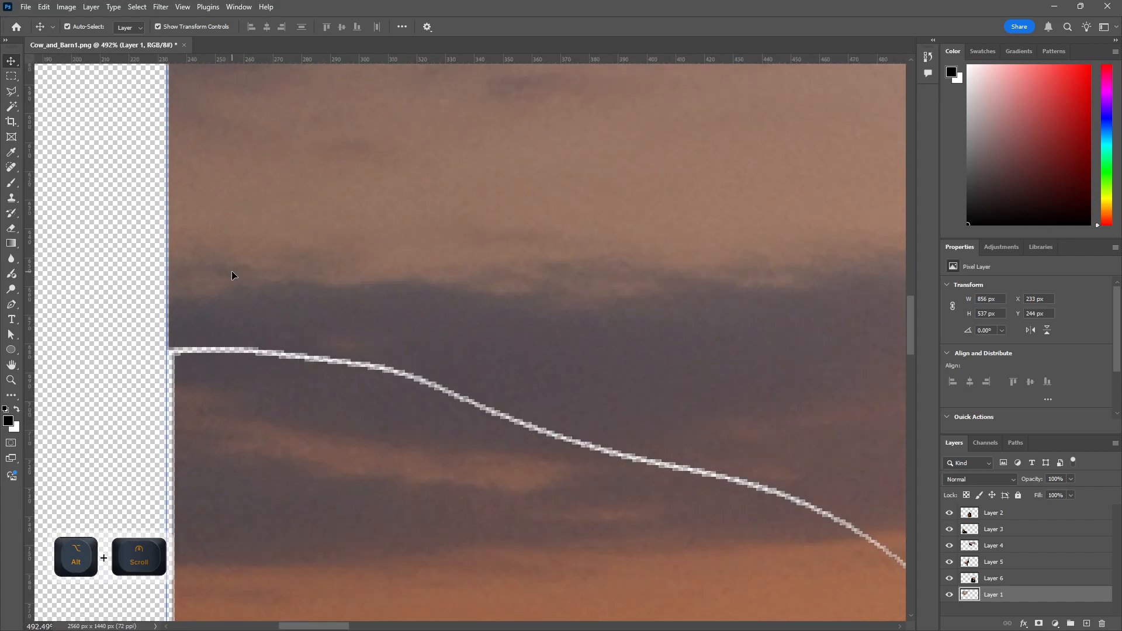
left_click(236, 274)
key("Right")
key("Right")
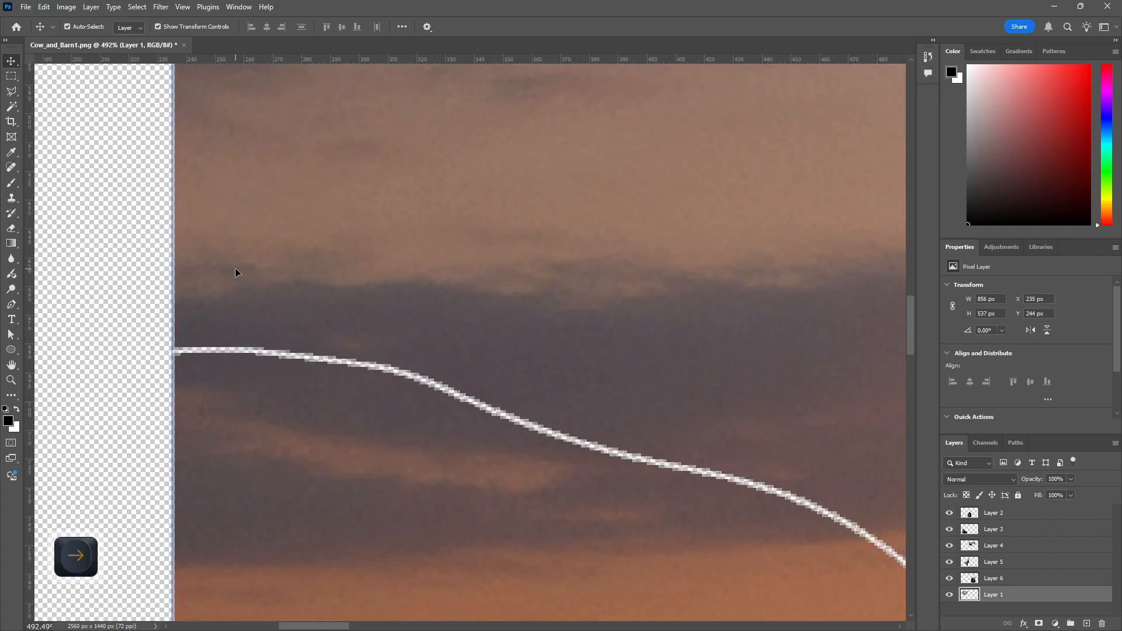
key("Down")
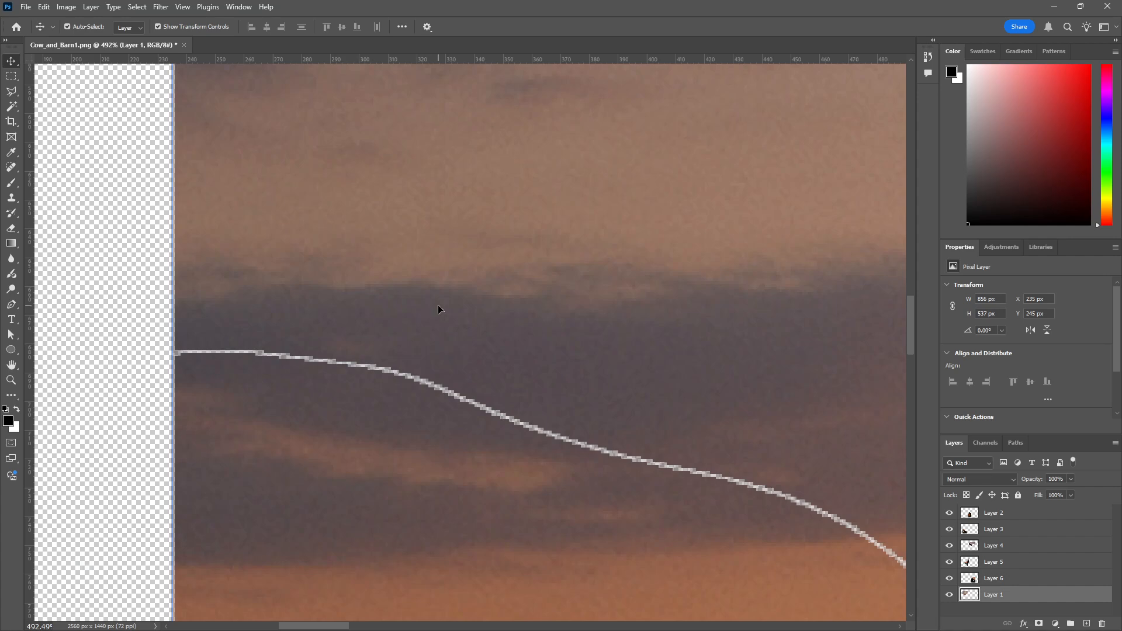
- Examine the top-edge seam between the moon and barn gable pieces up close and deselect the moon layer
scroll(481, 321, "down", 5, "alt")
key("space")
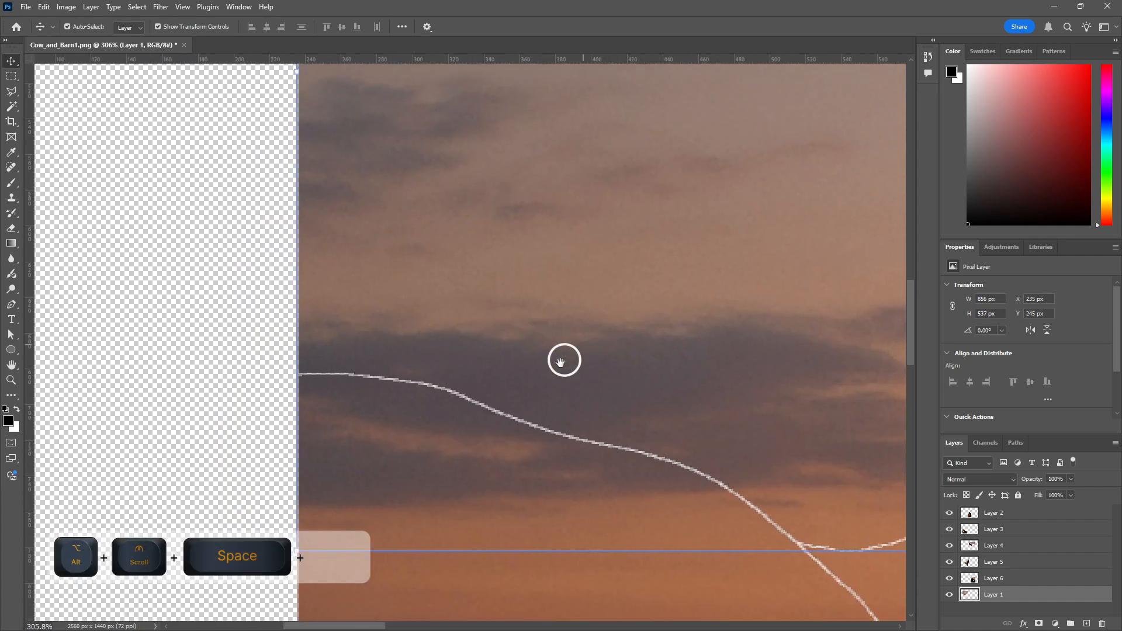
left_click_drag(563, 358, 448, 344)
scroll(420, 371, "up", 5, "alt")
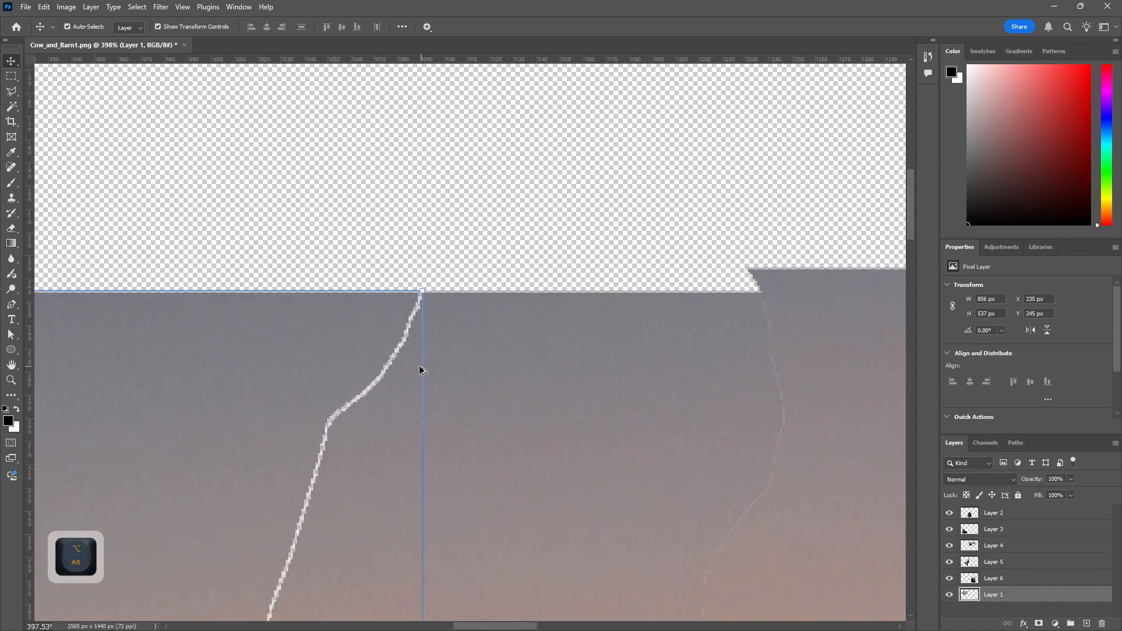
scroll(367, 369, "up", 3, "alt")
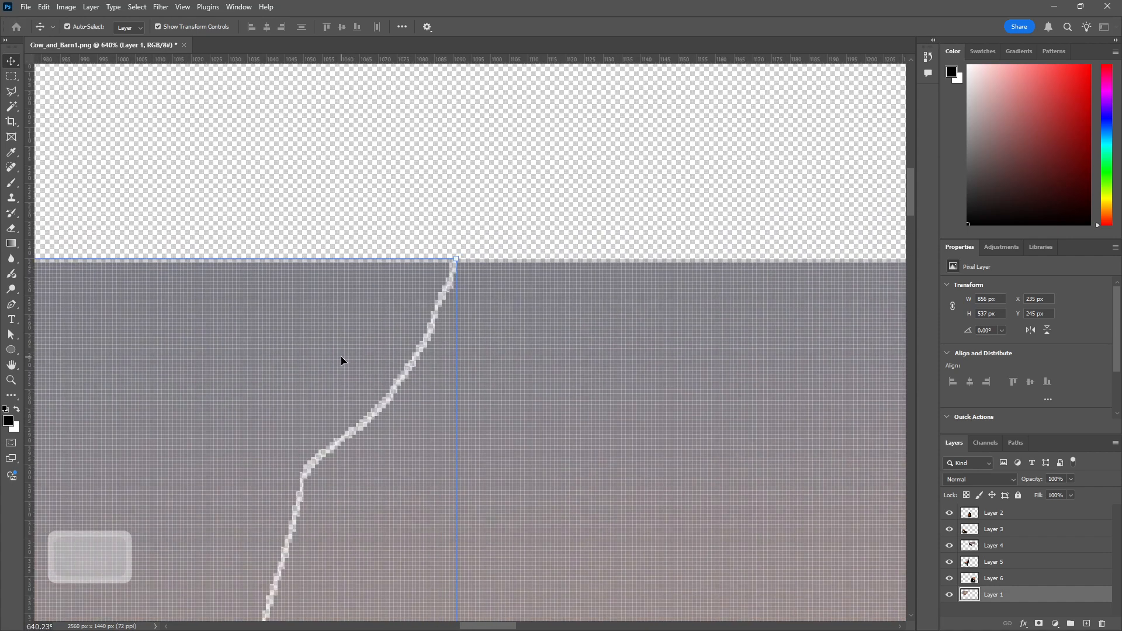
left_click(552, 204)
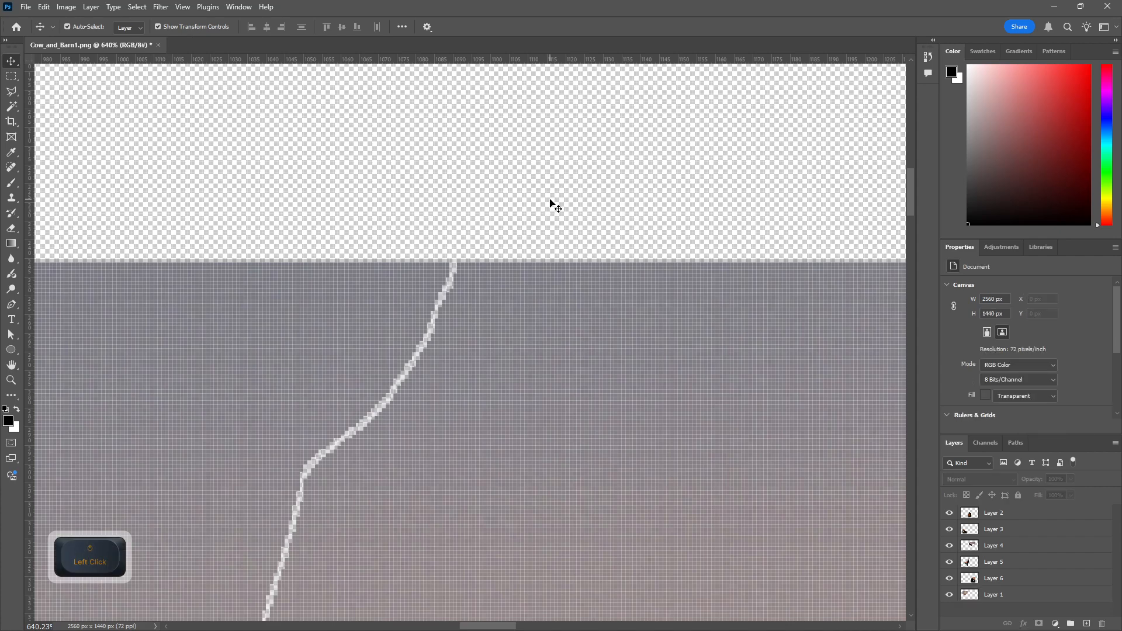
- Nudge the roof and sky piece on Layer 4 right and down to X 1211 px, Y 243 px
left_click(435, 301)
scroll(348, 339, "down", 10, "alt")
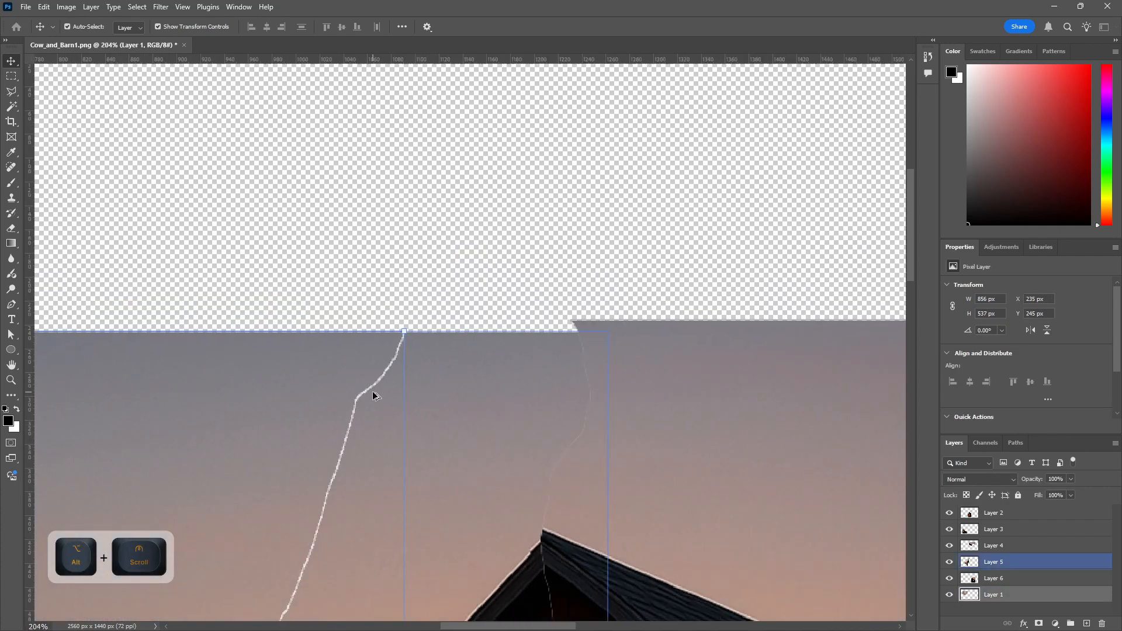
scroll(525, 402, "down", 10, "alt")
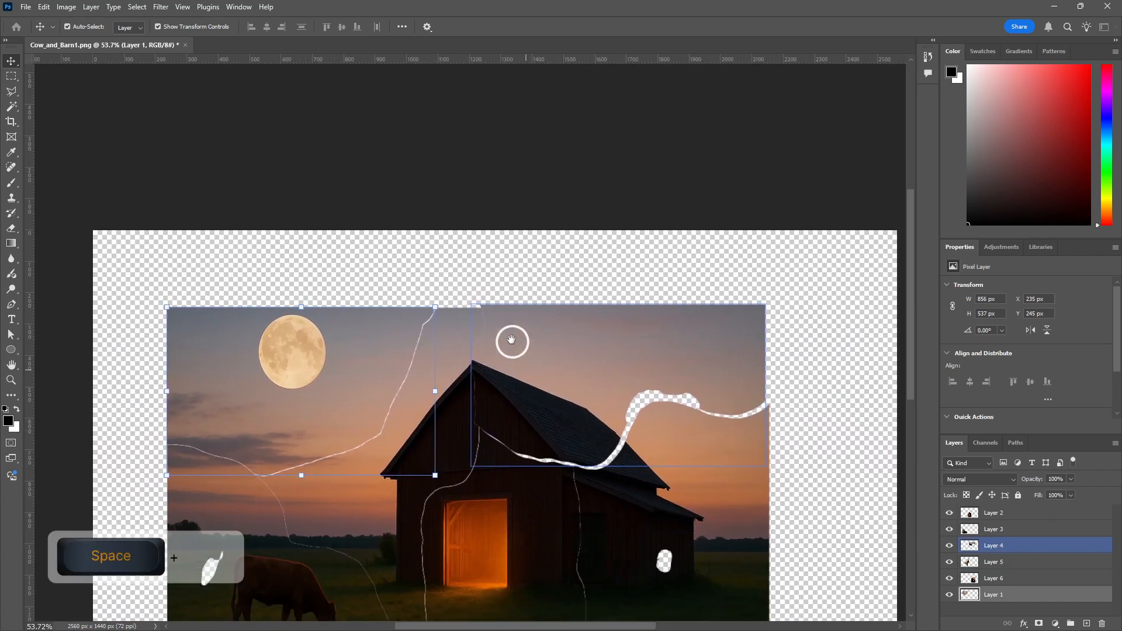
left_click_drag(511, 341, 464, 347)
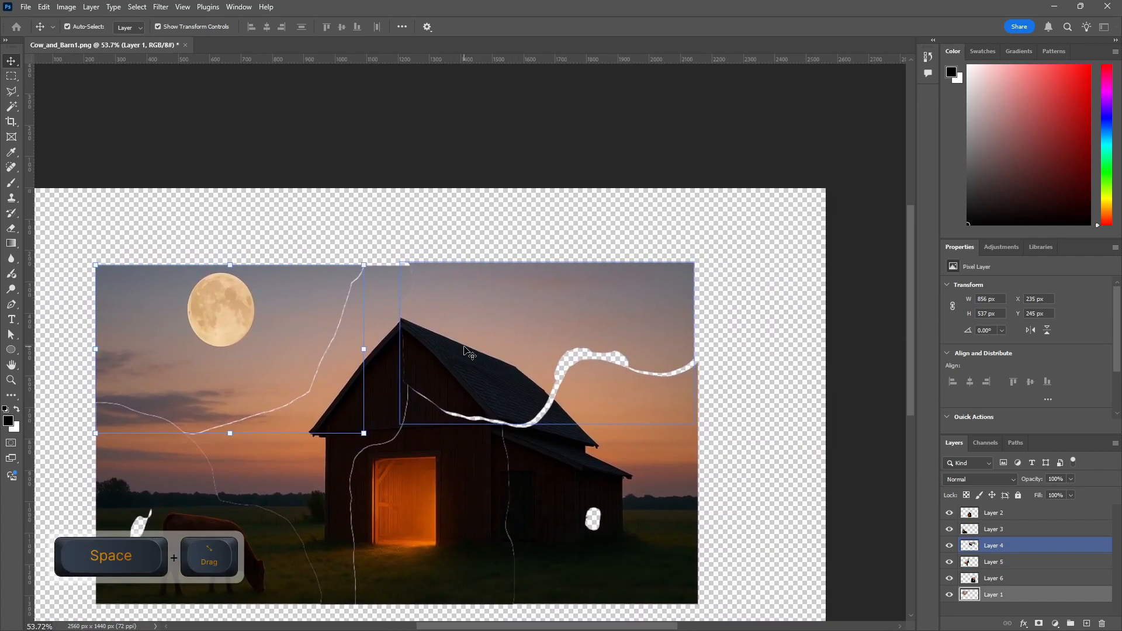
scroll(464, 350, "up", 5, "alt")
left_click(471, 345)
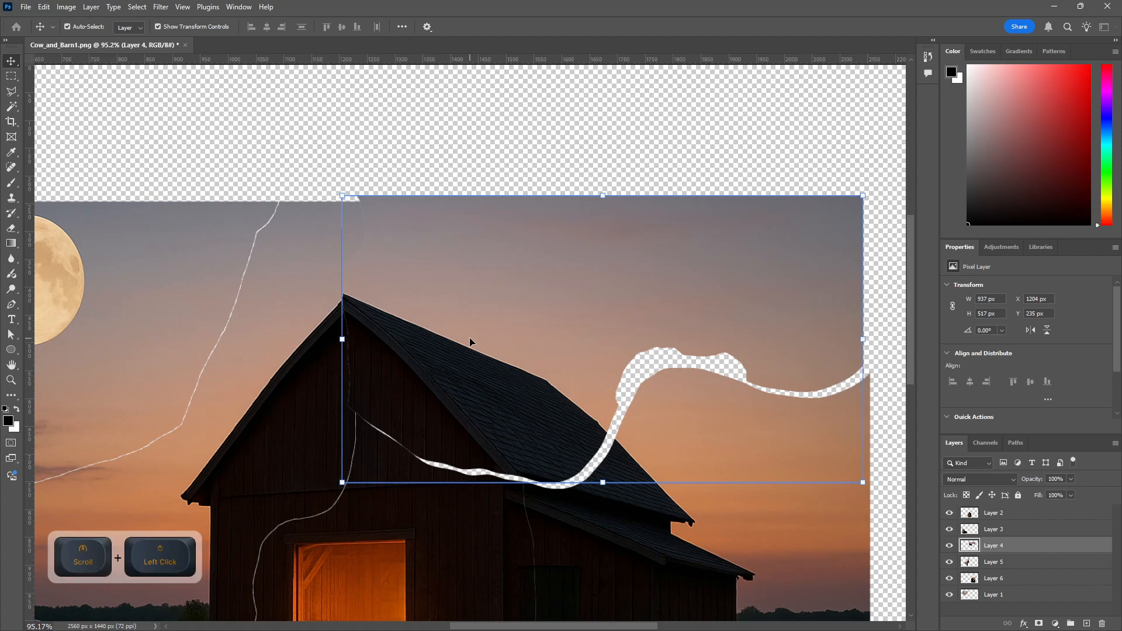
key("Right")
key("Right")
key("Right")
key("Right")
key("Right")
key("Right")
key("Right")
key("Down")
key("Down")
key("Down")
key("Down")
key("Down")
key("Down")
key("Down")
key("Down")
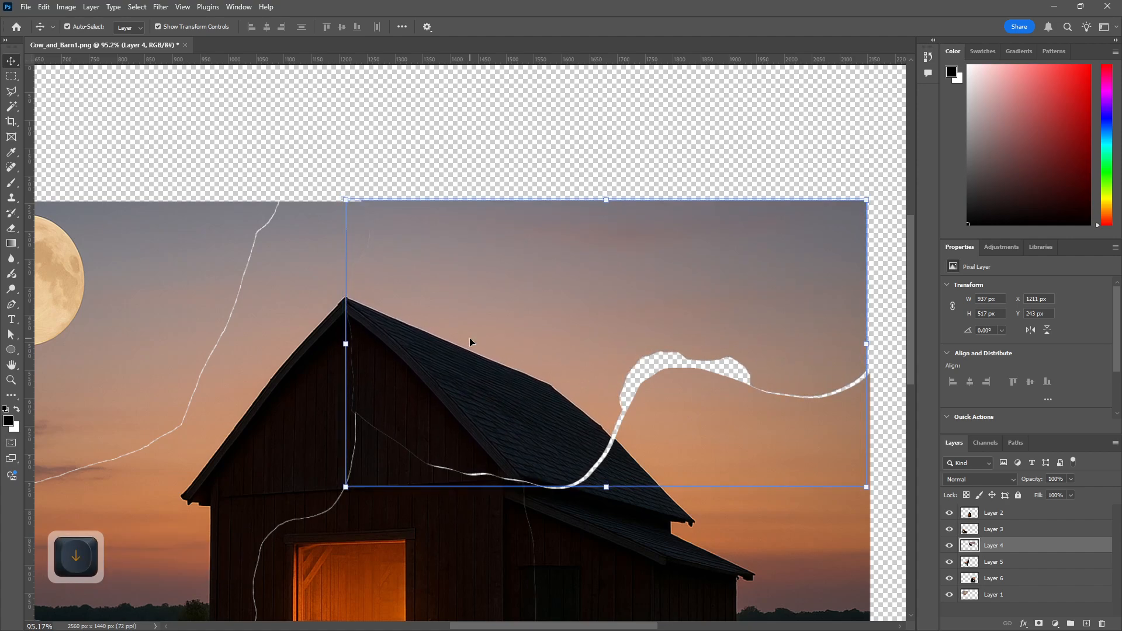
- Fit the Layer 4 piece against the barn gable piece at X 1218 px, Y 245 px, with their top edges level
left_click_drag(469, 338, 466, 338)
scroll(374, 246, "up", 7, "alt")
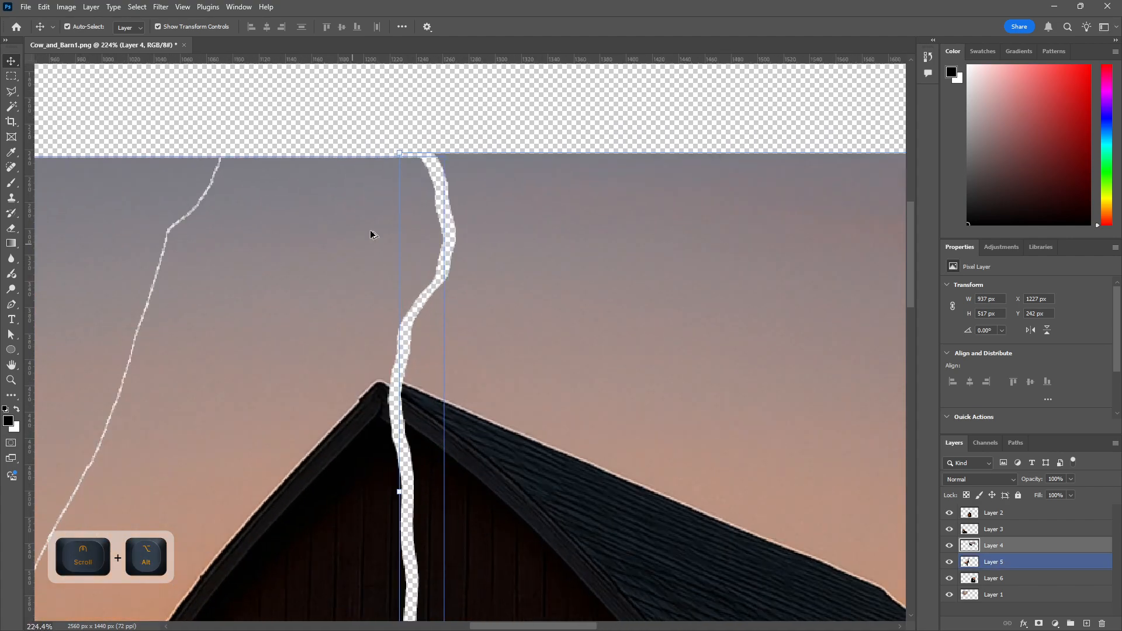
scroll(370, 234, "up", 4, "alt")
left_click_drag(557, 183, 523, 192)
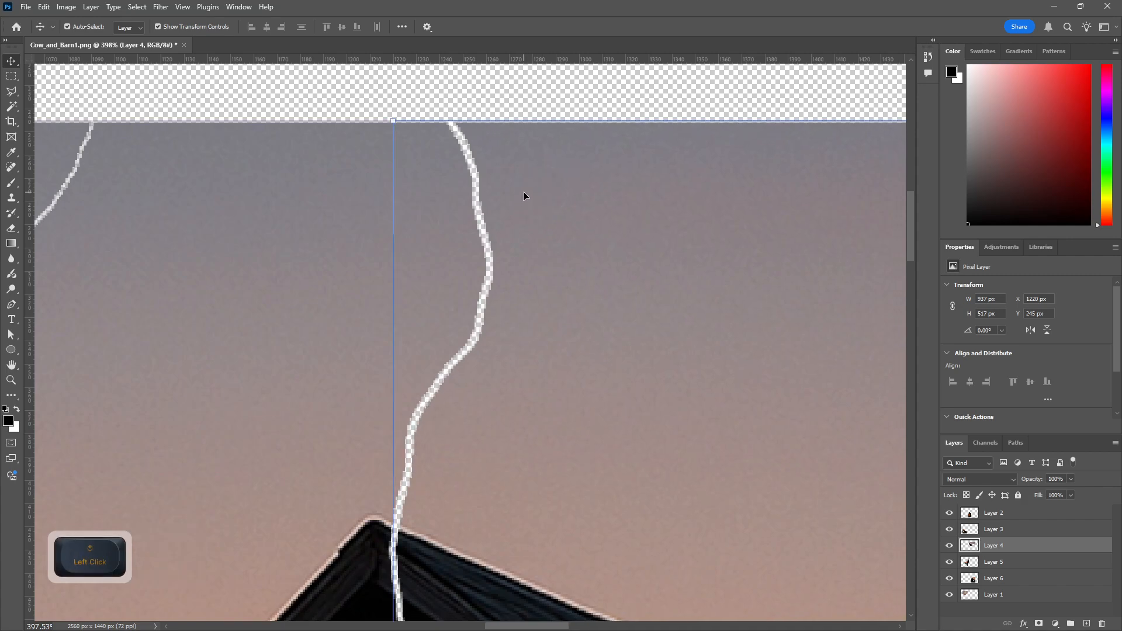
key("Left")
key("Left")
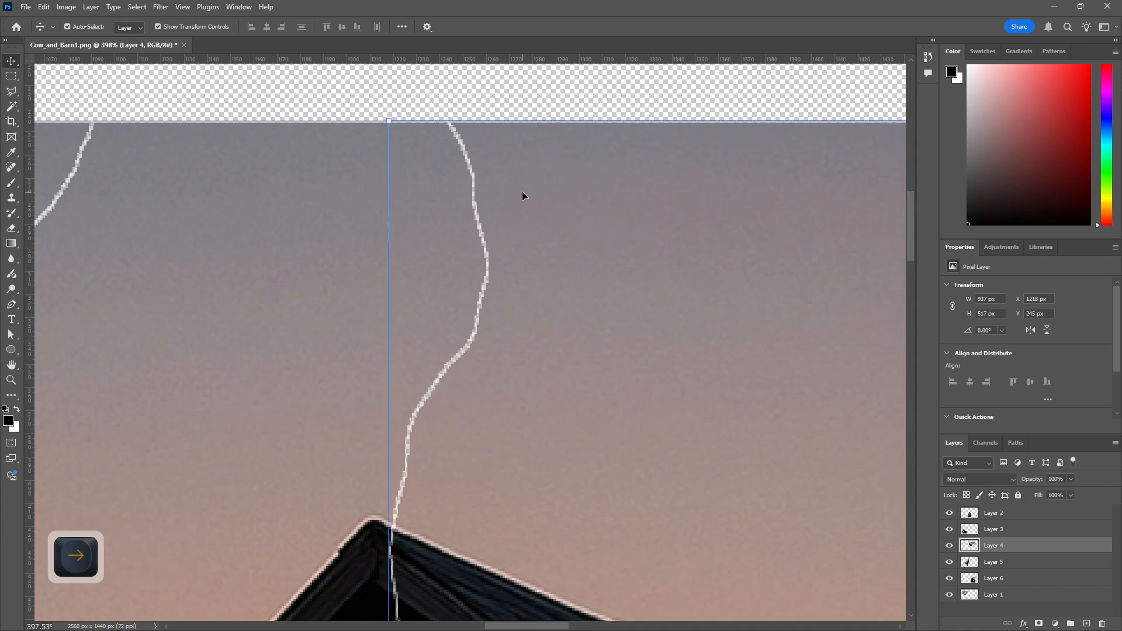
- Group Layer 1 through Layer 6 and name the group Pieces
scroll(560, 283, "down", 4, "alt")
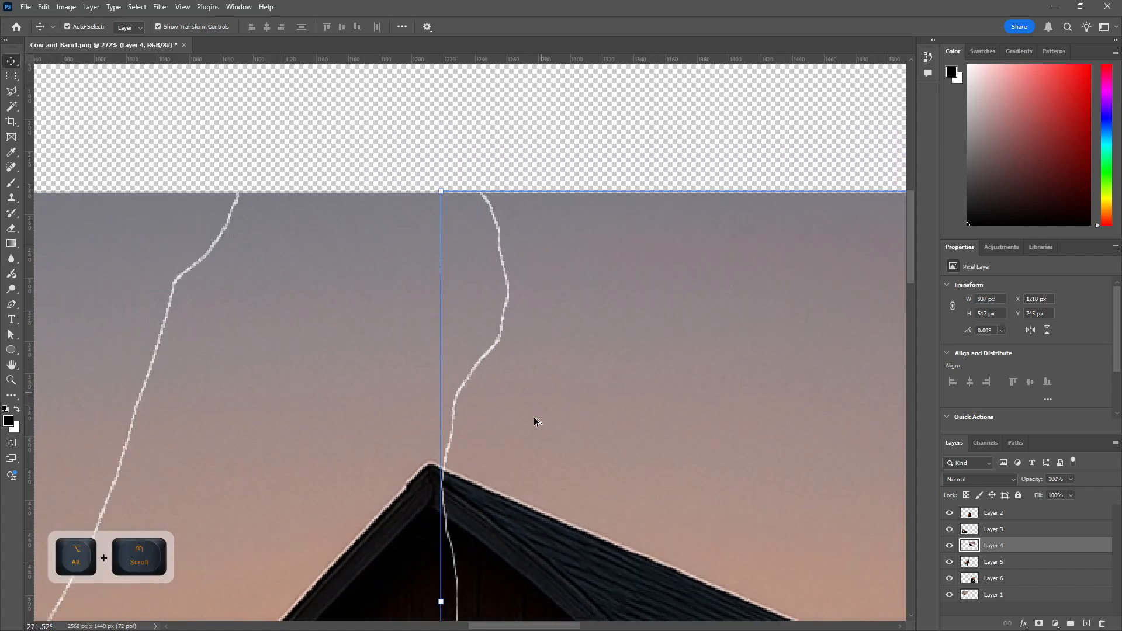
left_click_drag(529, 463, 426, 116)
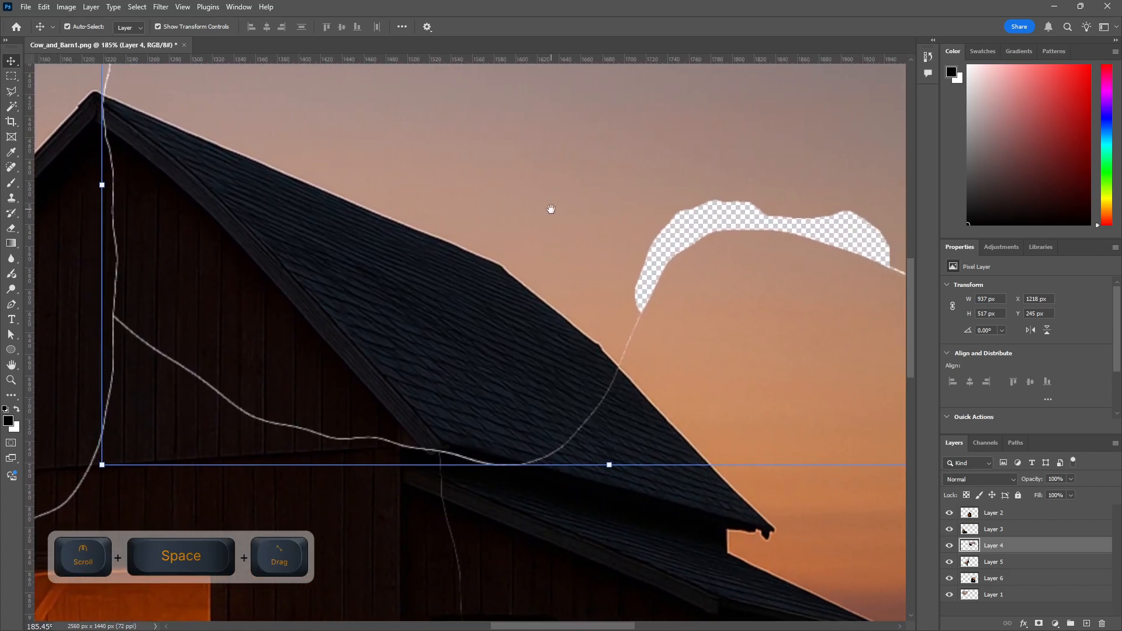
left_click_drag(551, 210, 216, 233)
scroll(433, 276, "down", 5, "alt")
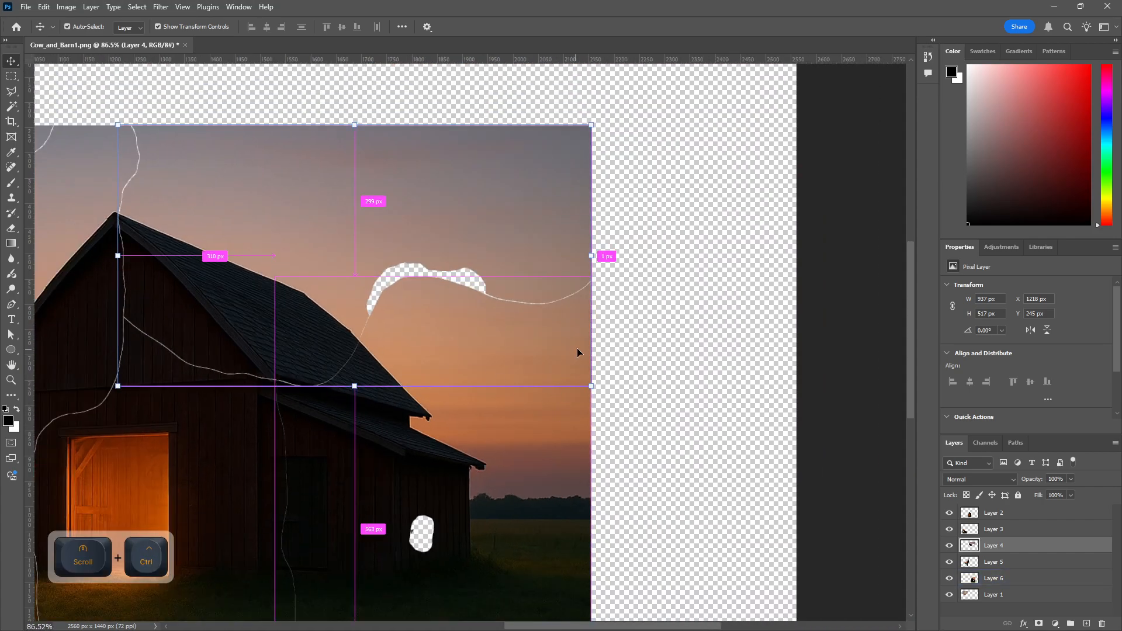
left_click(1000, 532)
left_click(994, 513)
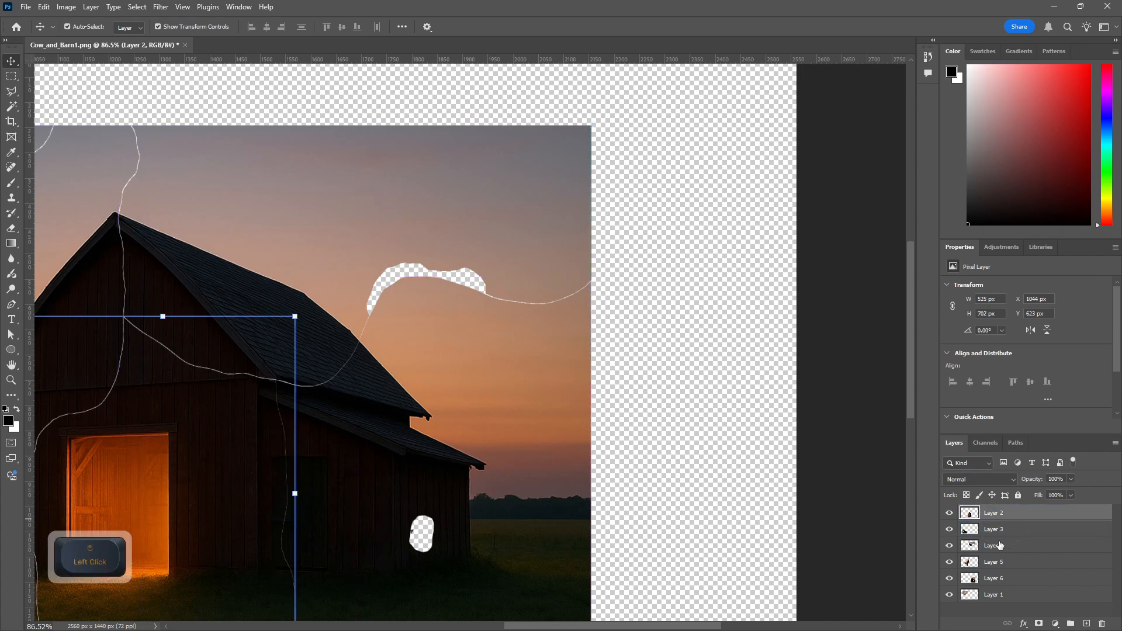
left_click(995, 602, "shift")
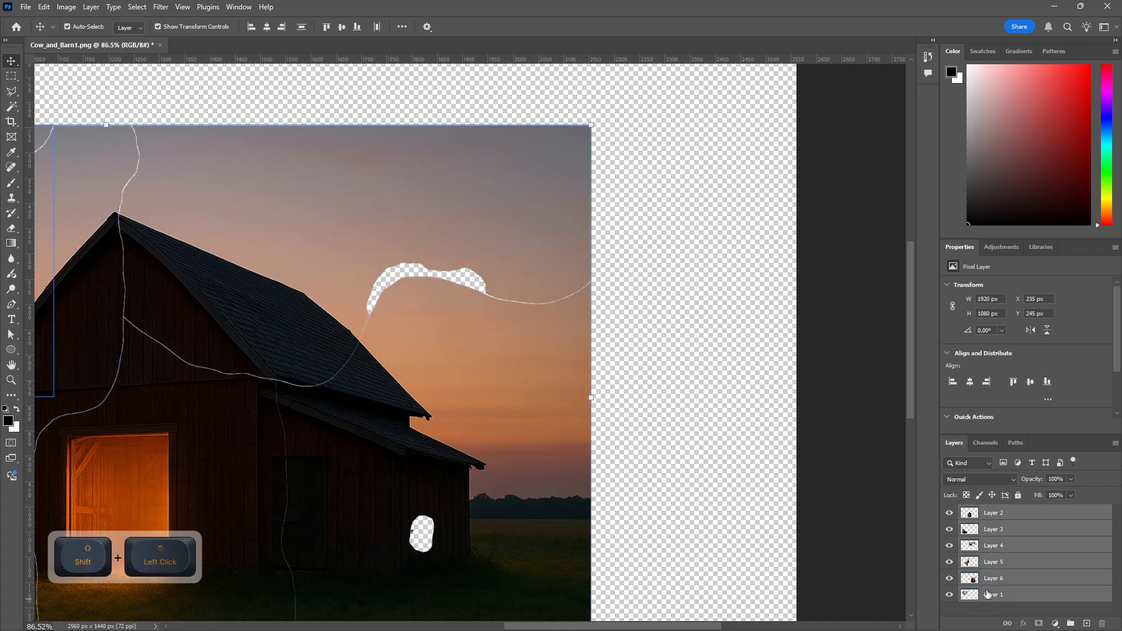
left_click(986, 520)
left_click(996, 596, "shift")
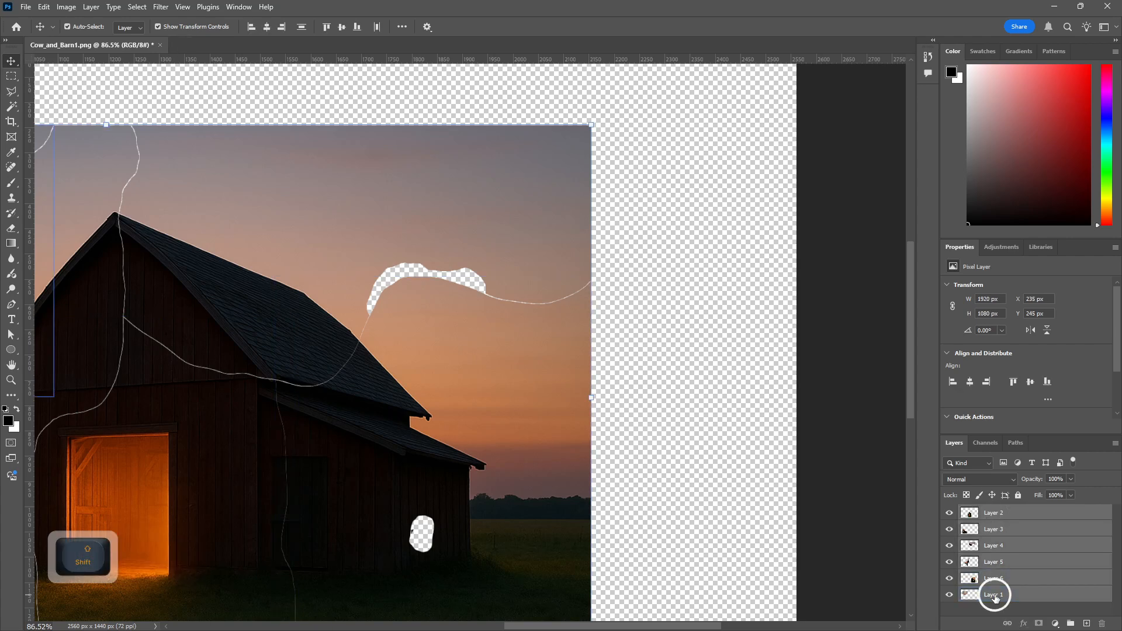
key("ctrl+g")
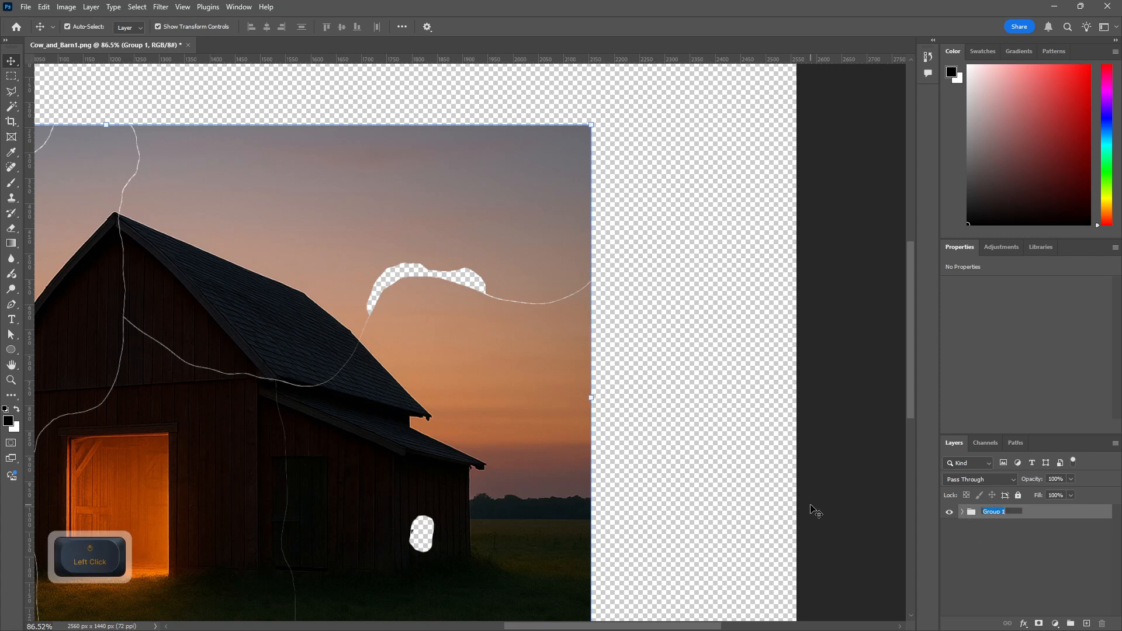
type("Pieces")
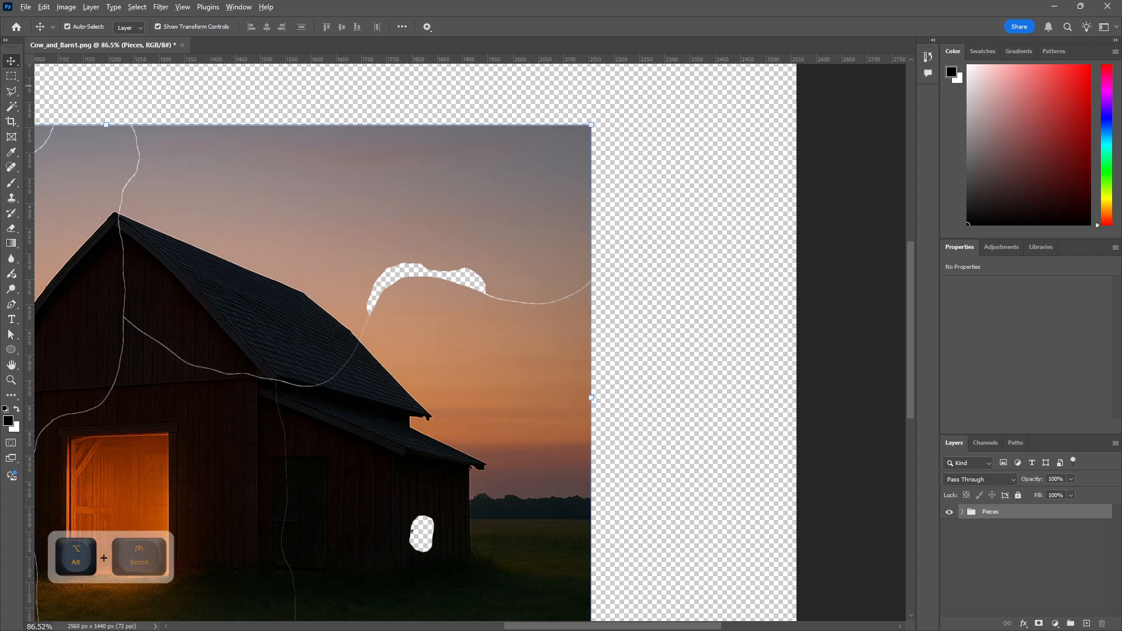
- Select the whole canvas, copy the assembled image merged, and paste it as a new layer above the Pieces group
scroll(383, 471, "down", 5)
key("space")
left_click_drag(426, 405, 662, 360)
key("ctrl")
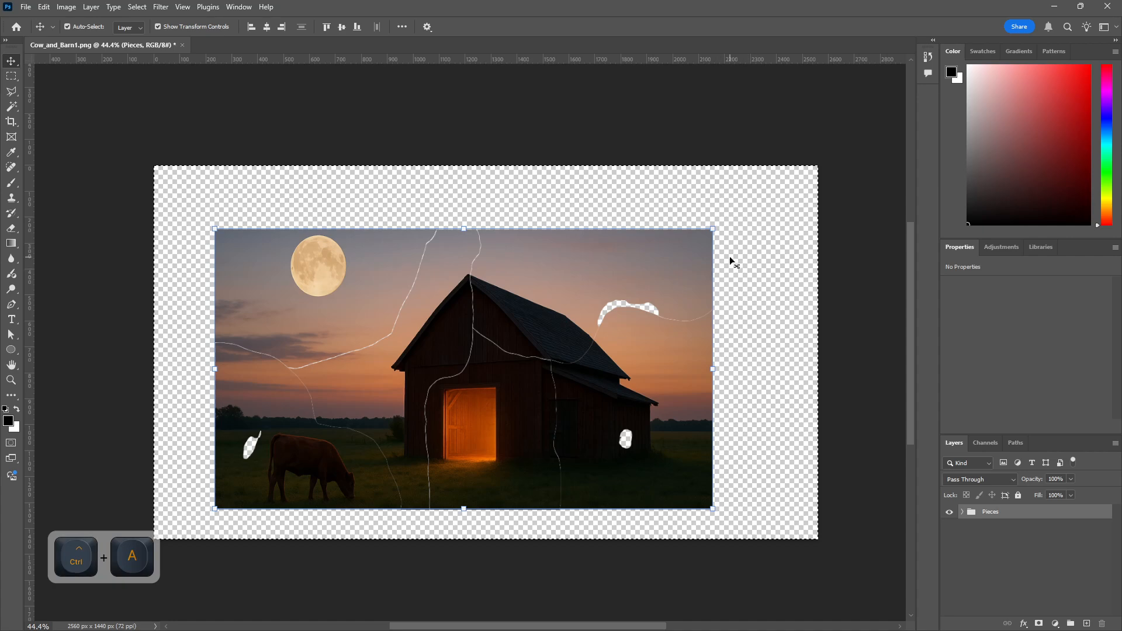
left_click(44, 7)
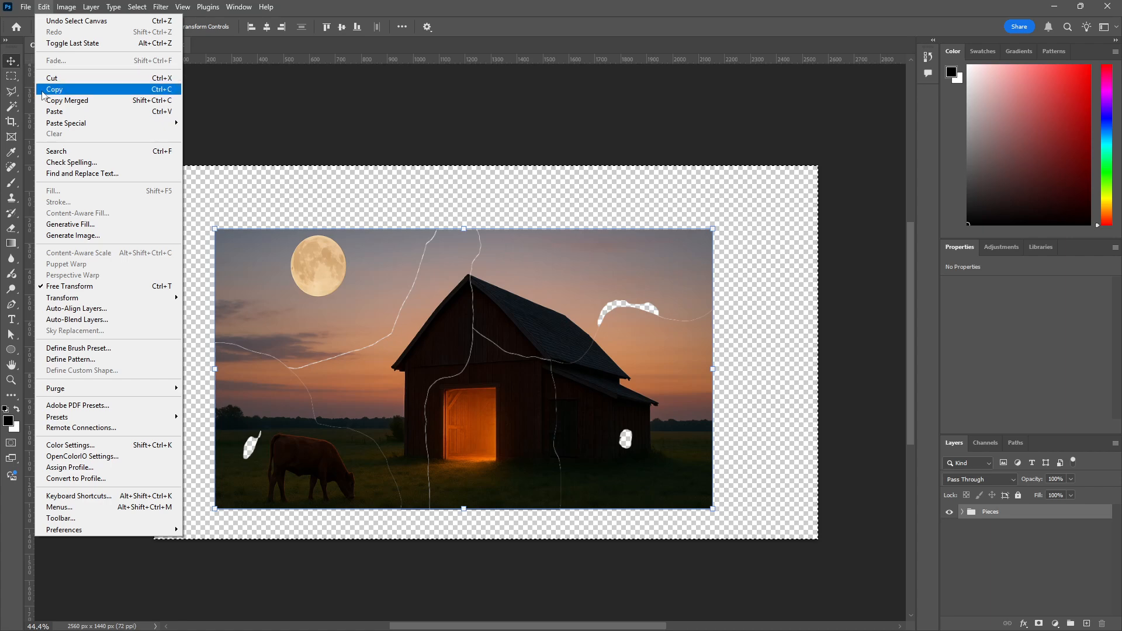
left_click(69, 101)
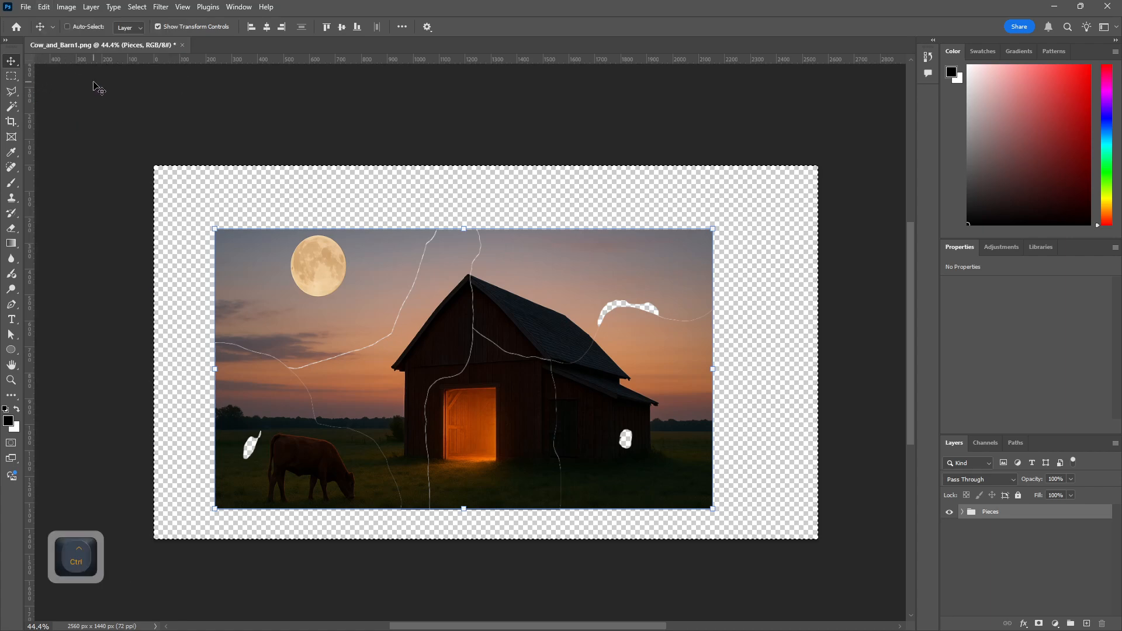
key("ctrl")
key("ctrl+v")
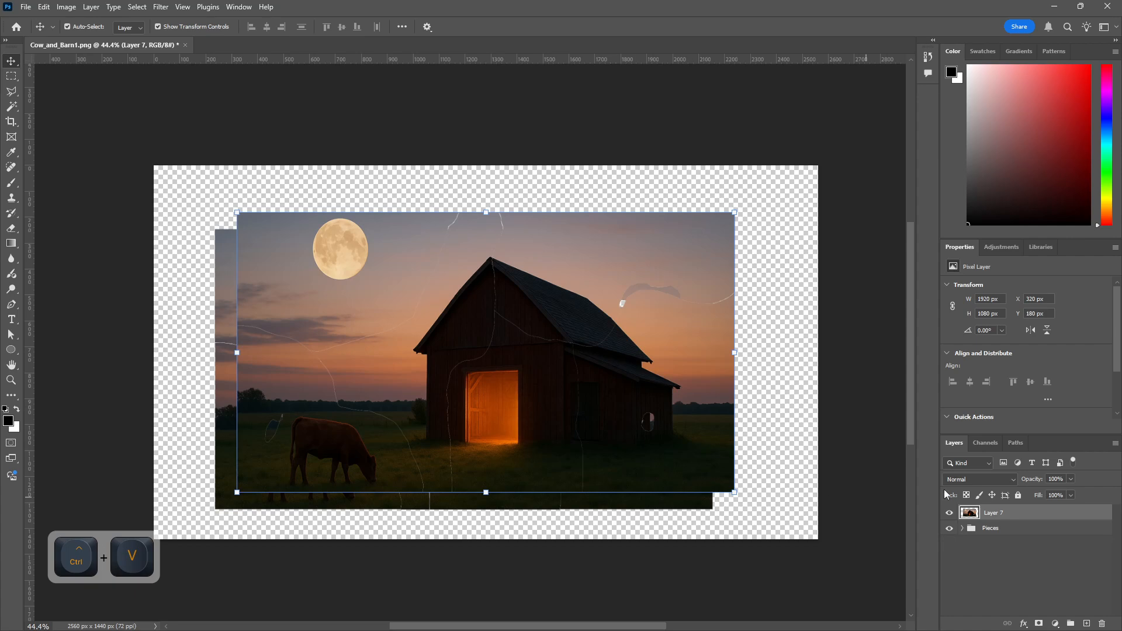
- Move the merged copy on Layer 7 over the assembled pieces to X 237 px, Y 236 px, then deselect it
left_click(950, 525)
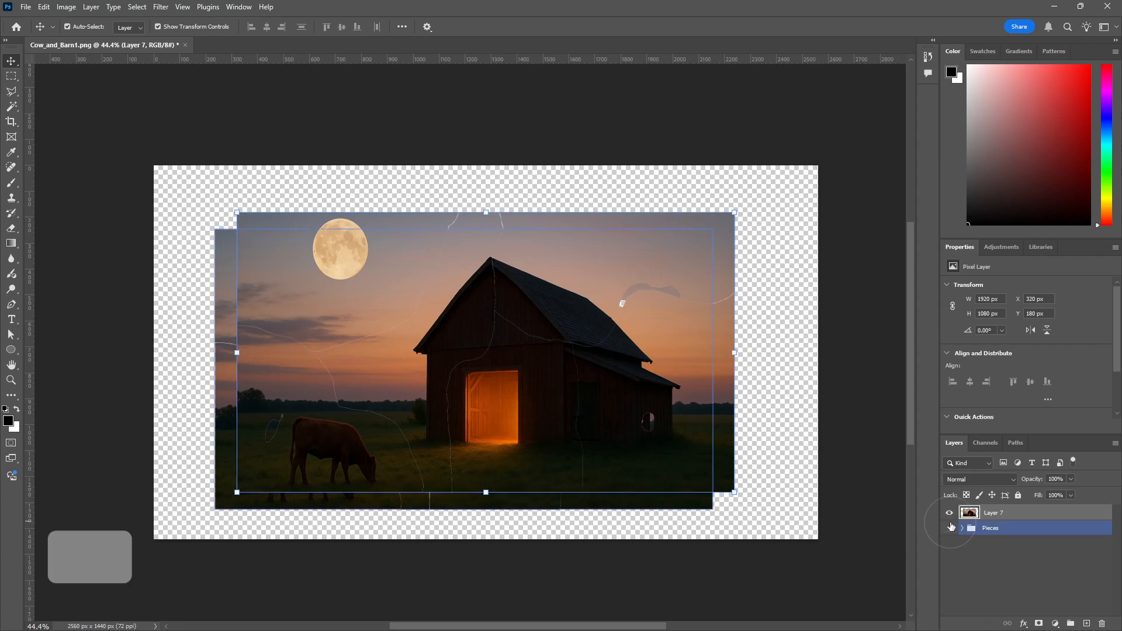
left_click(950, 528)
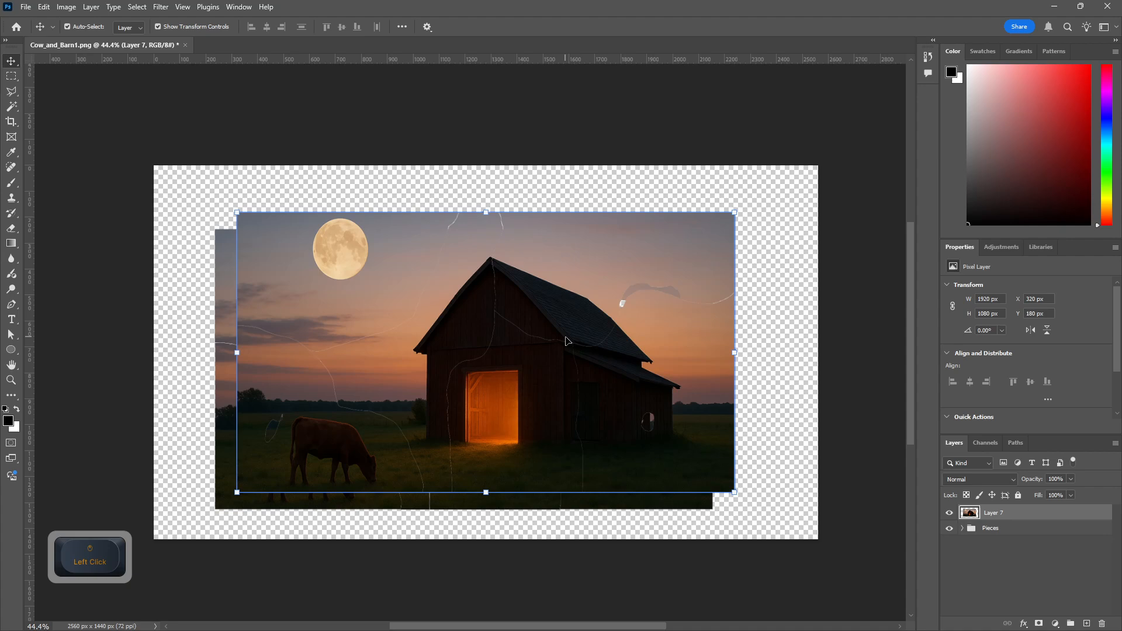
left_click_drag(566, 340, 546, 356)
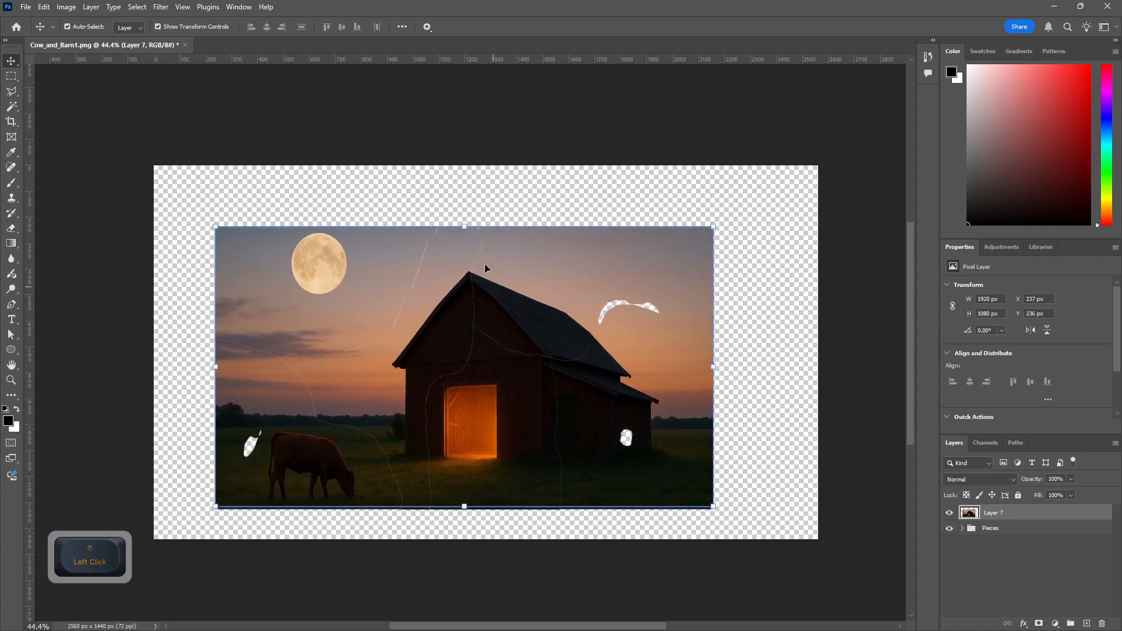
left_click(564, 171)
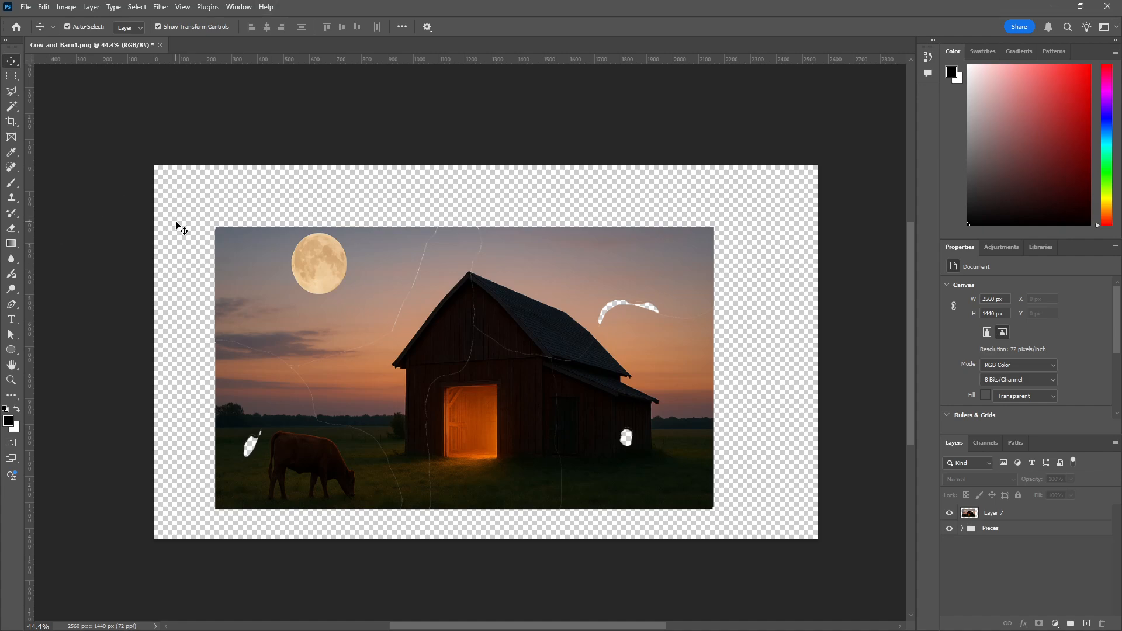
- Resize the canvas to 1920 by 1080 pixels with a centred anchor and accept the clipping
left_click(44, 8)
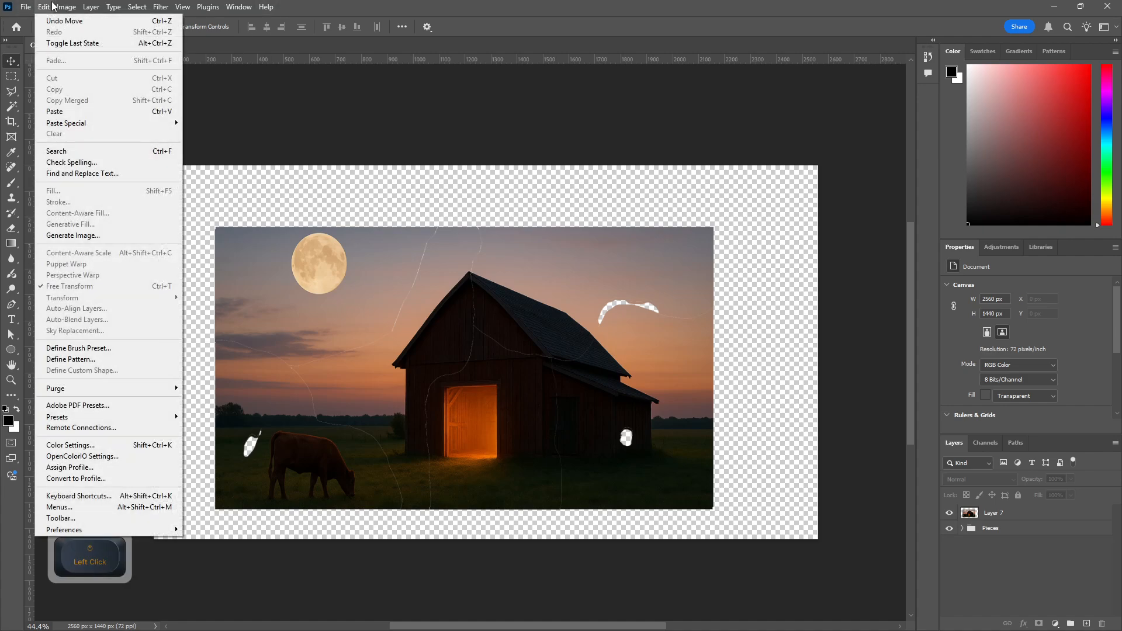
mouse_move(24, 6)
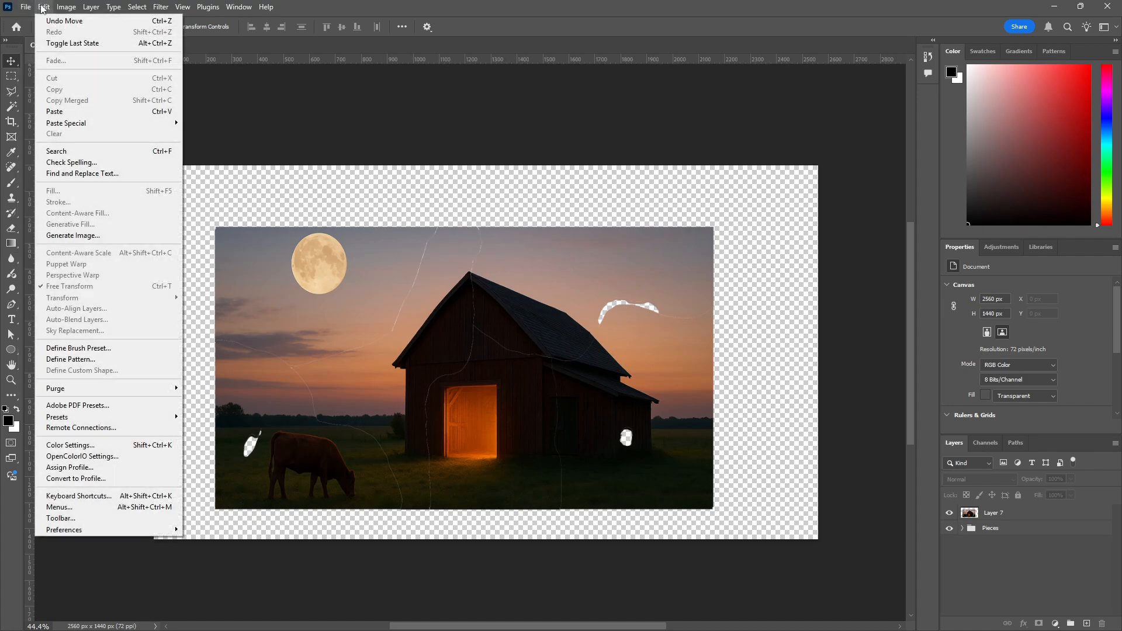
left_click(66, 7)
left_click(66, 7)
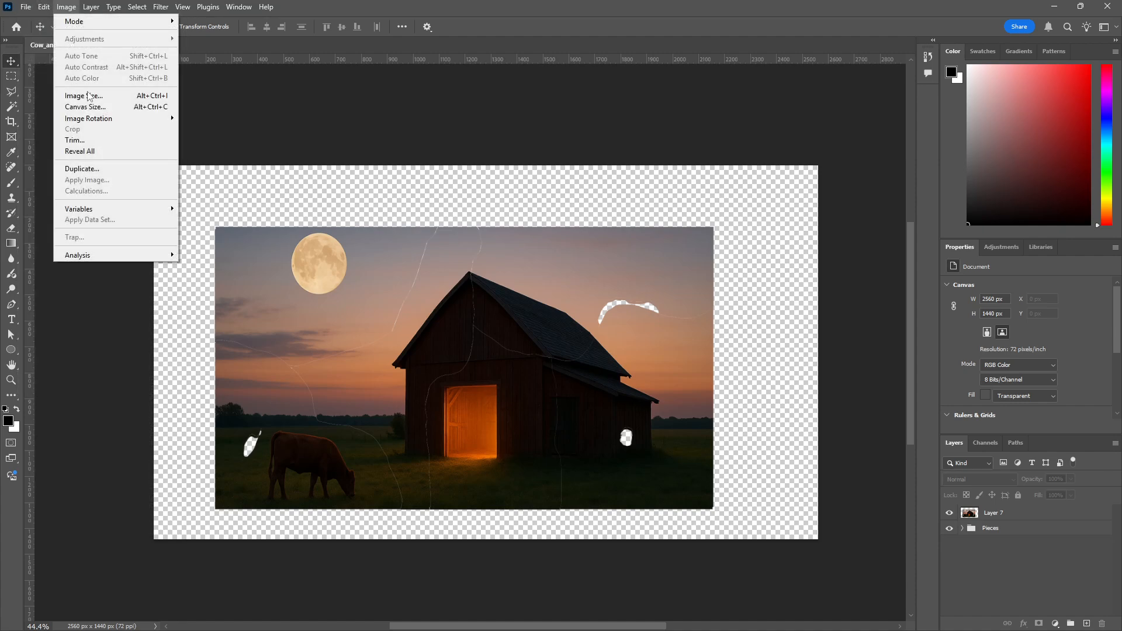
left_click(106, 110)
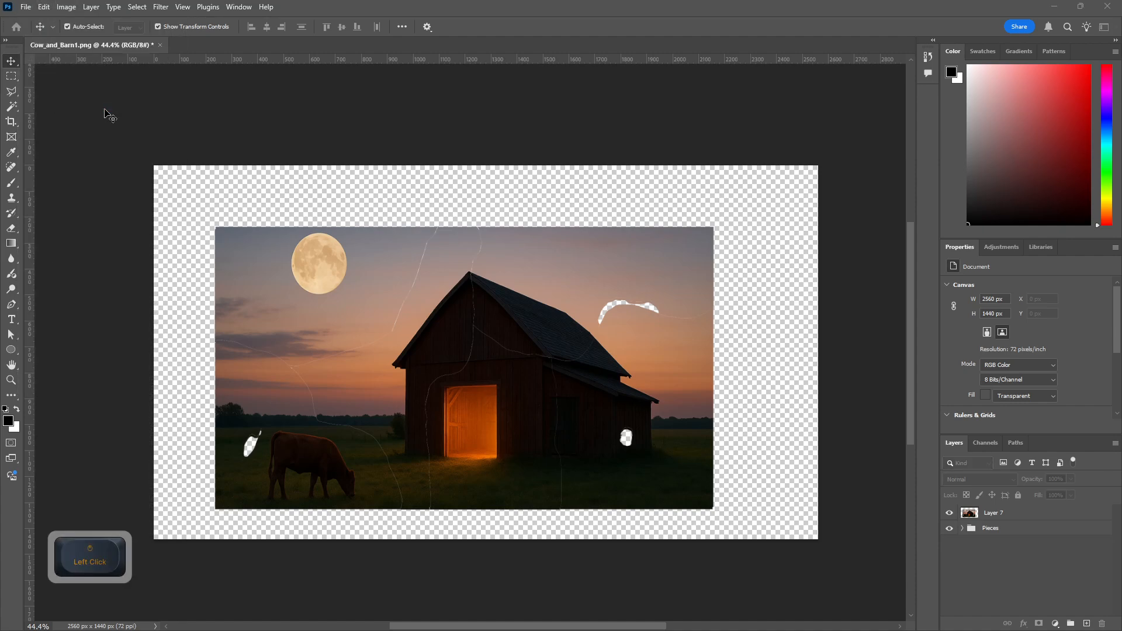
left_click_drag(841, 209, 626, 227)
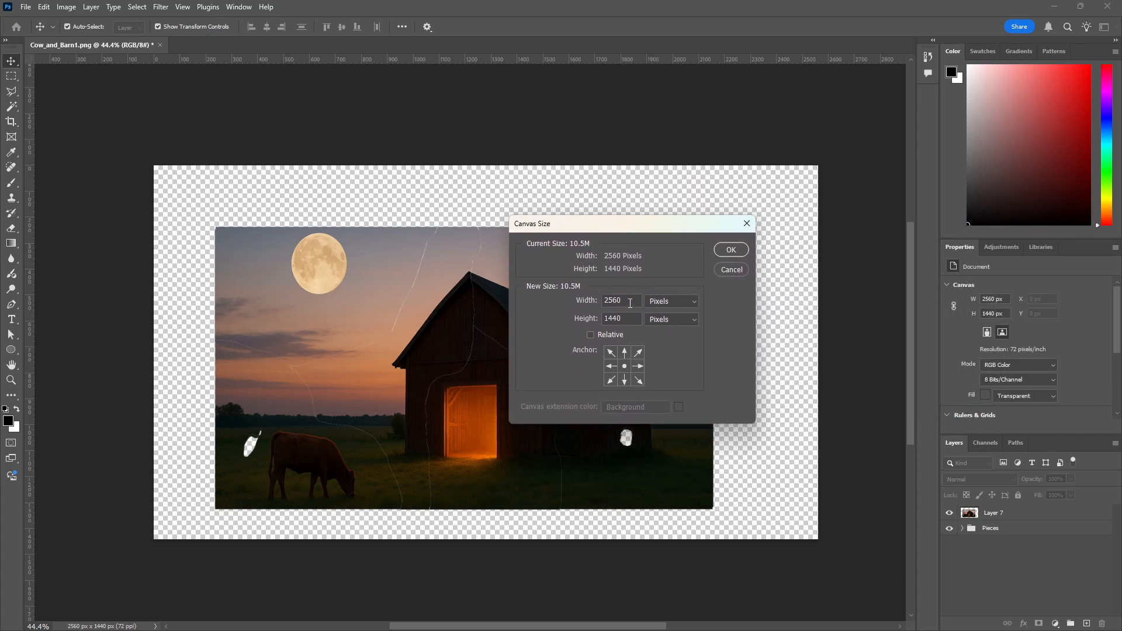
left_click_drag(630, 303, 538, 290)
type("1920")
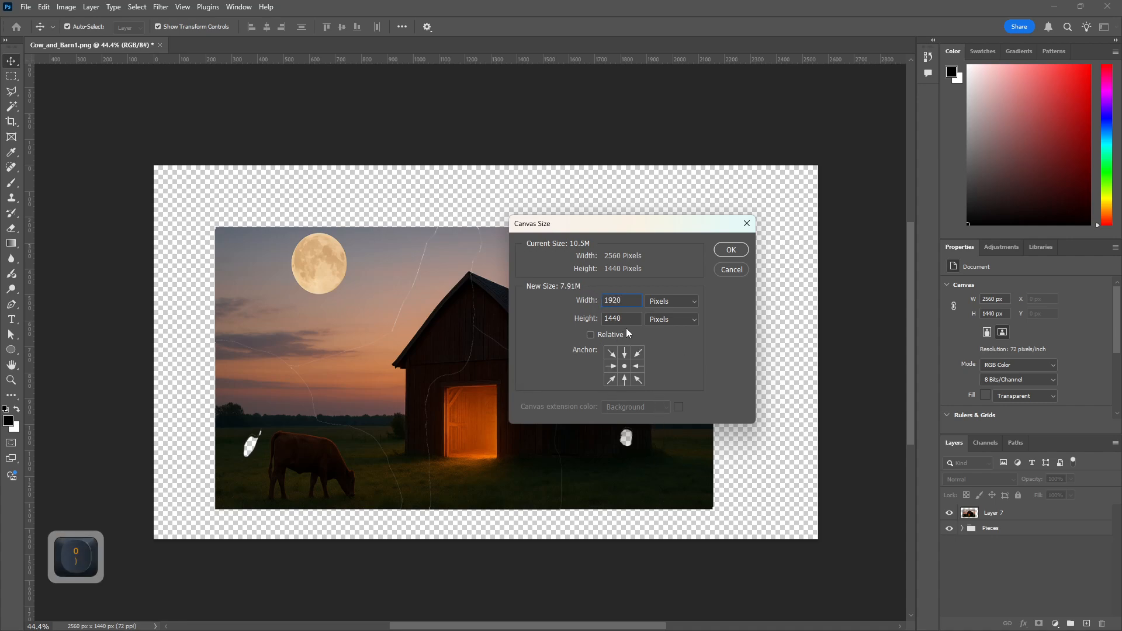
left_click(629, 333)
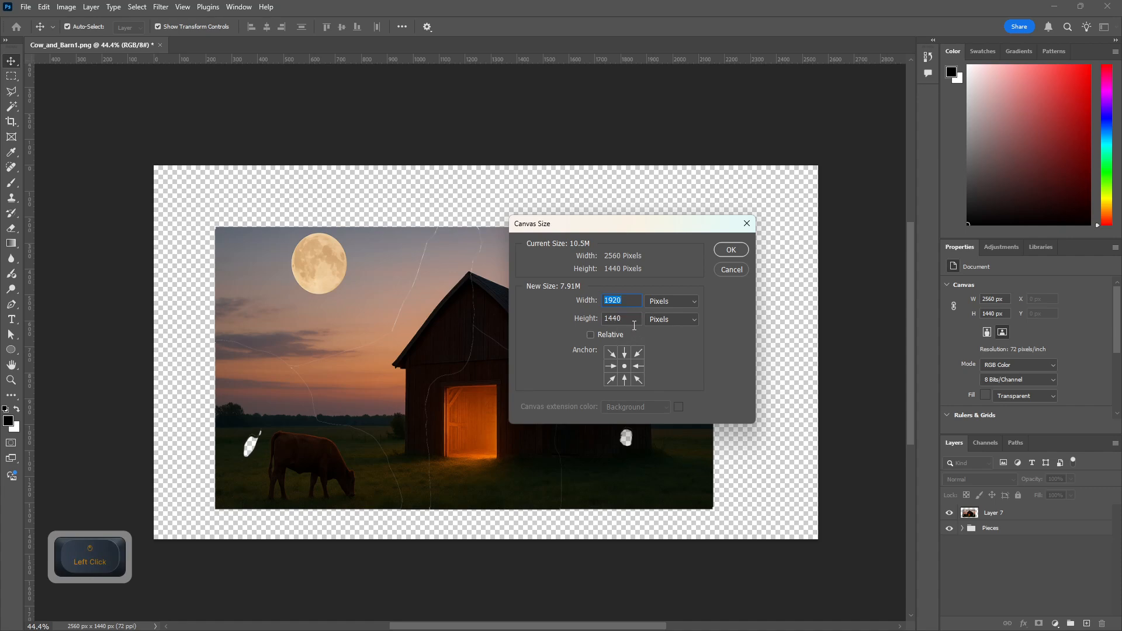
left_click_drag(634, 325, 548, 338)
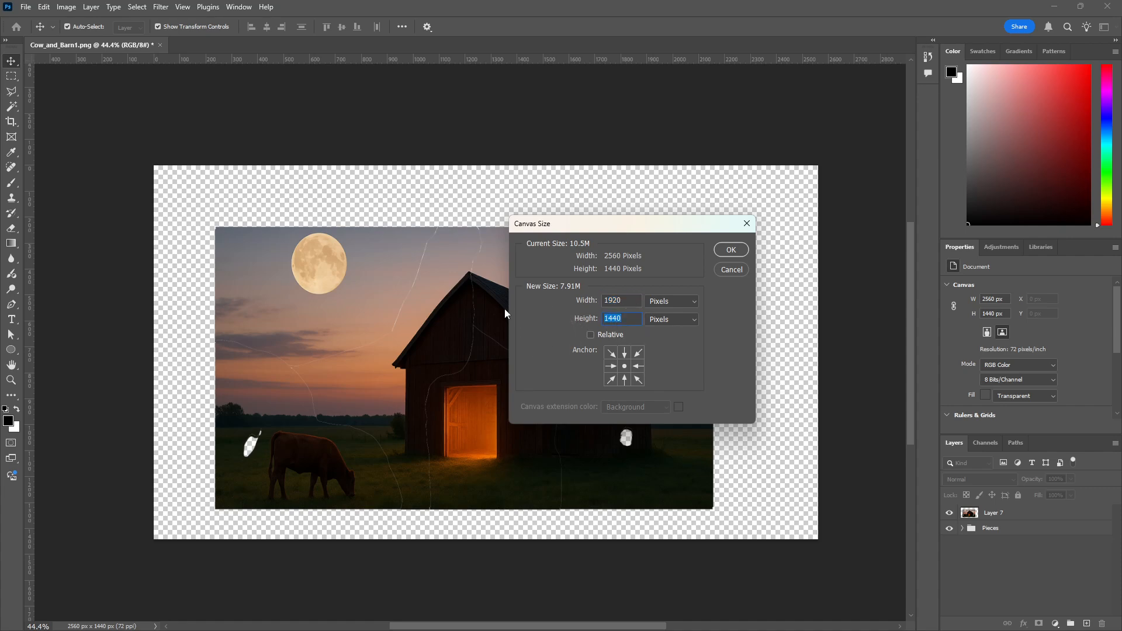
type("108")
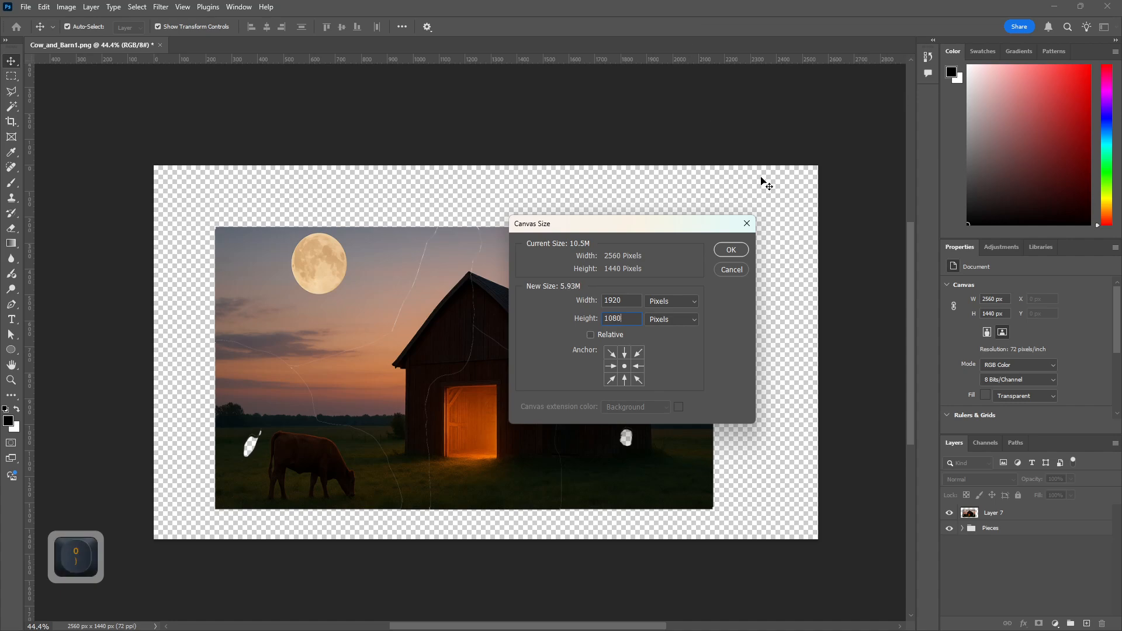
type("0")
left_click(740, 256)
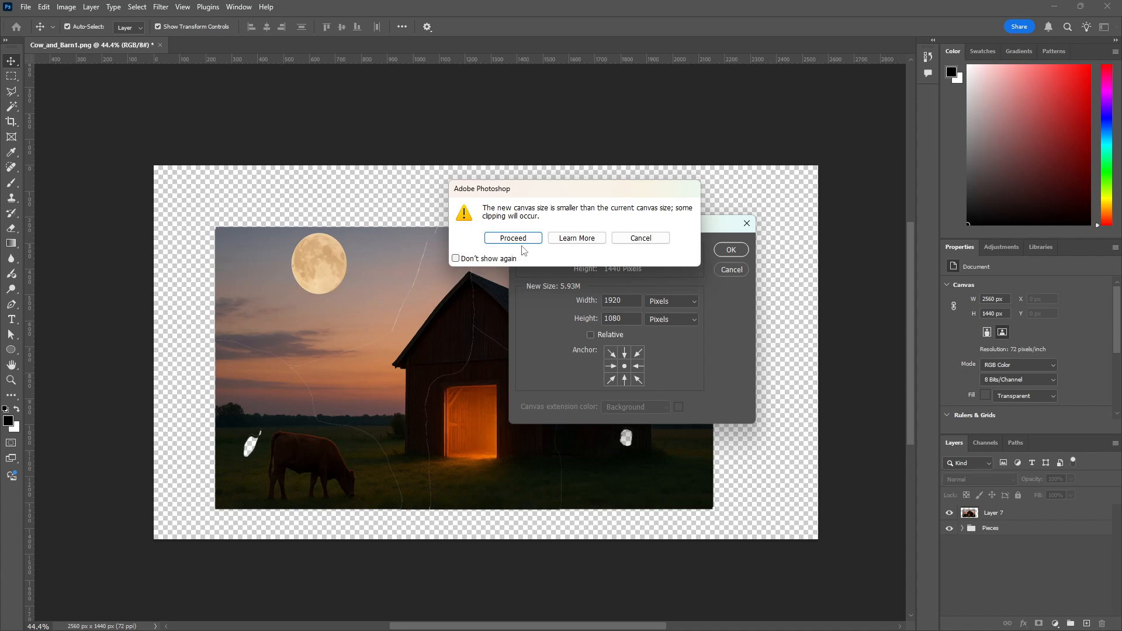
left_click(523, 248)
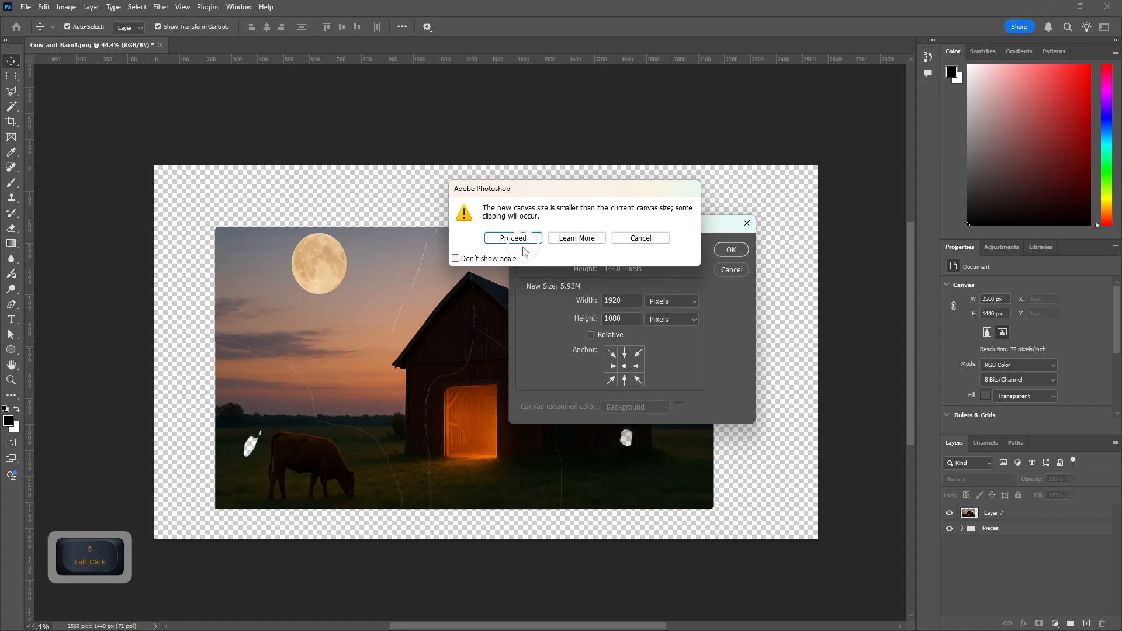
- Accept the canvas clipping and move Layer 7 together with the Pieces group so the image fills the resized canvas
left_click(513, 238)
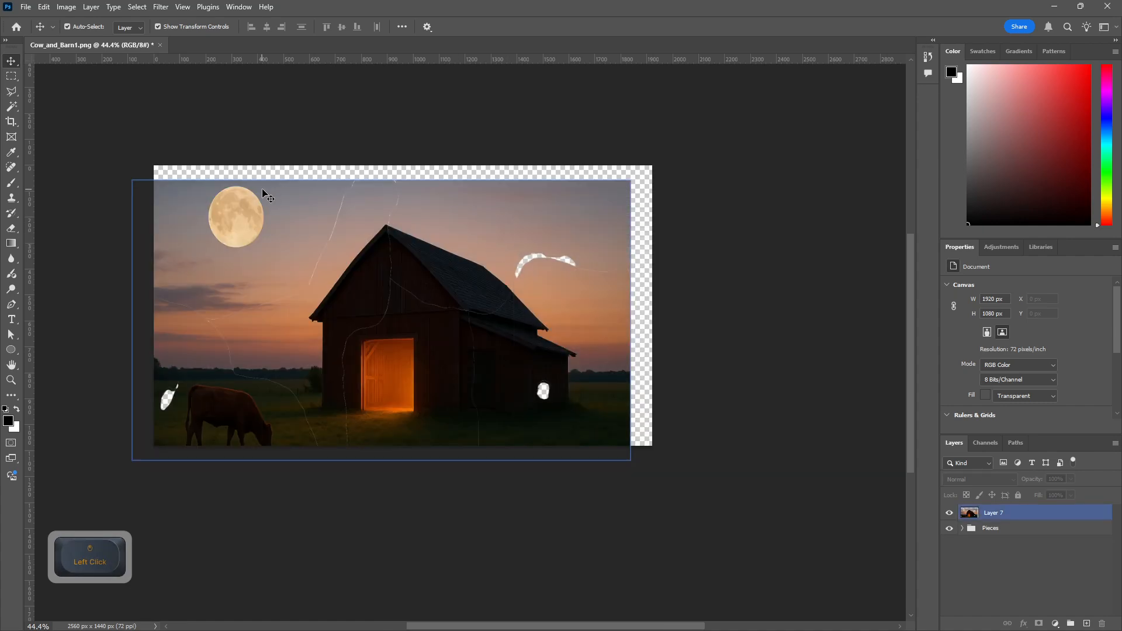
mouse_move(257, 300)
left_mouse_down()
mouse_move(303, 278)
mouse_move(274, 311)
left_mouse_up()
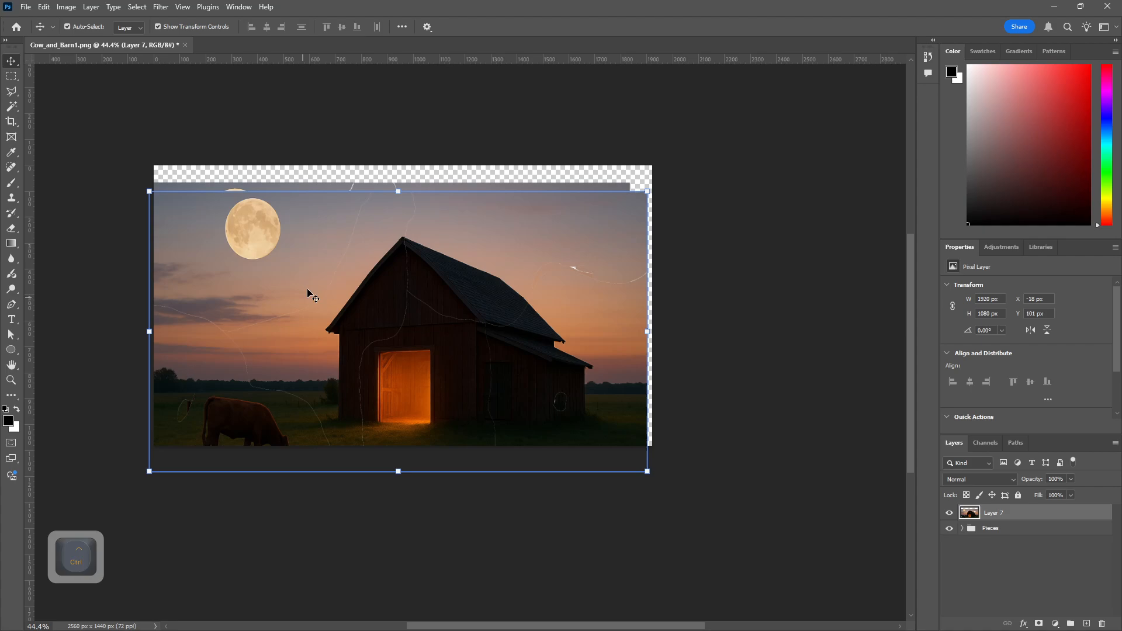
key("ctrl+z")
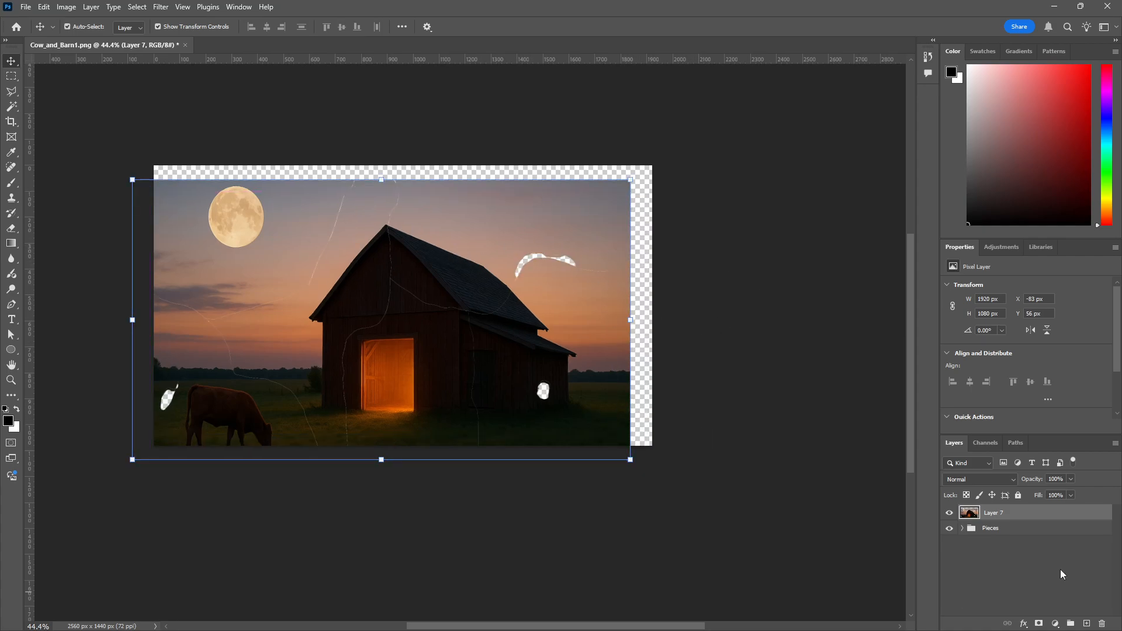
left_click(983, 532, "shift")
left_click_drag(520, 316, 542, 305)
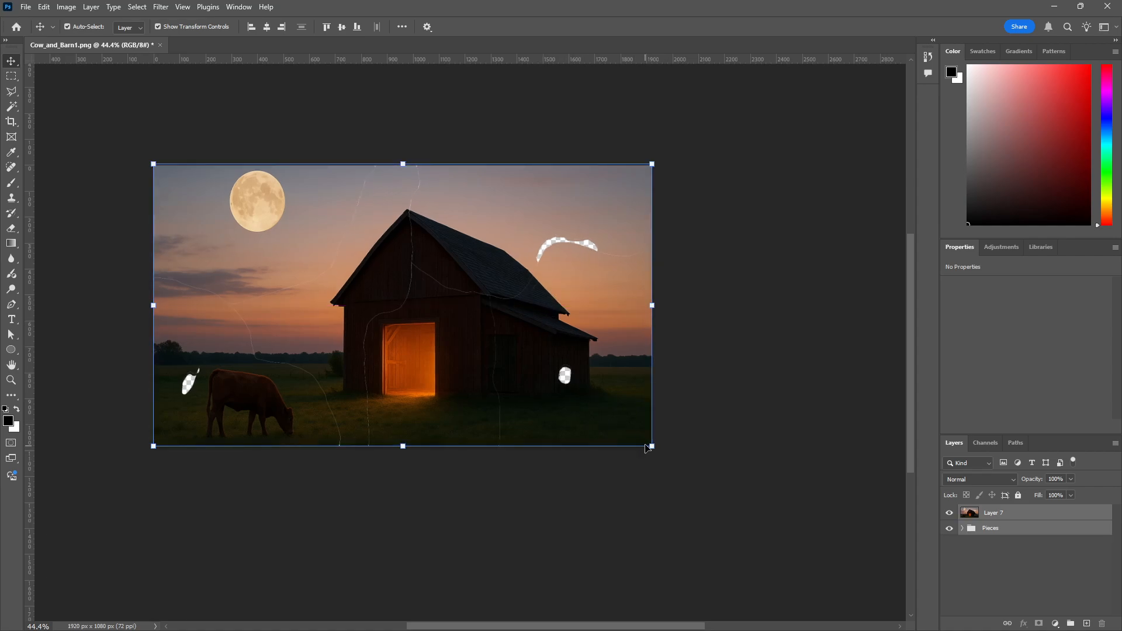
- Turn on snapping to the document bounds and scale Layer 7 and the Pieces group together to the canvas edges
left_click_drag(651, 446, 651, 443)
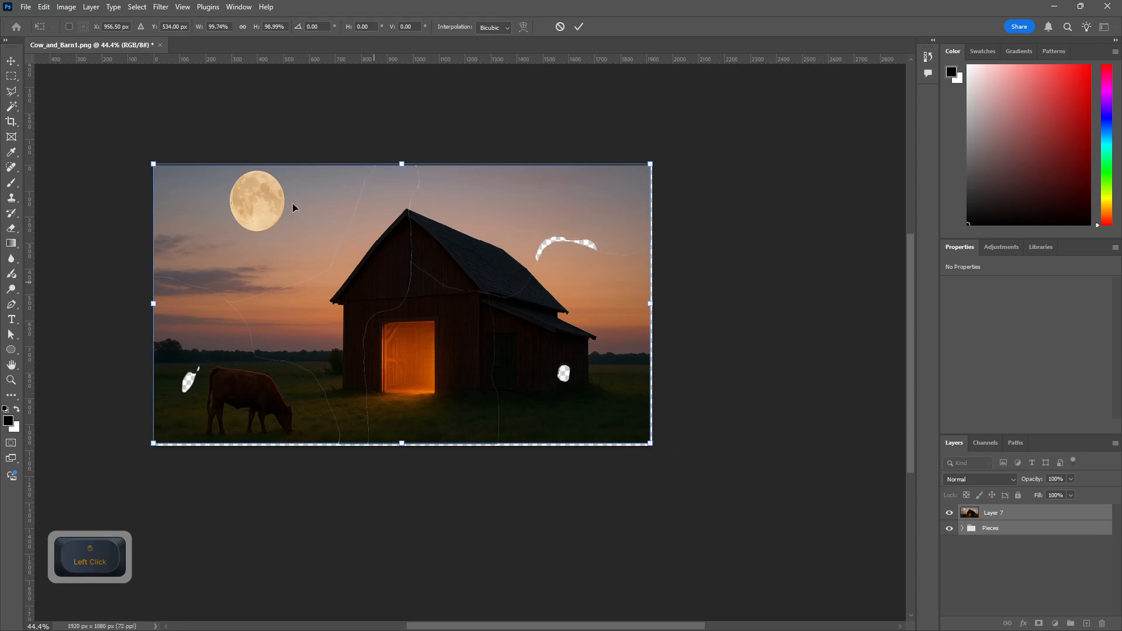
left_click(183, 7)
mouse_move(226, 300)
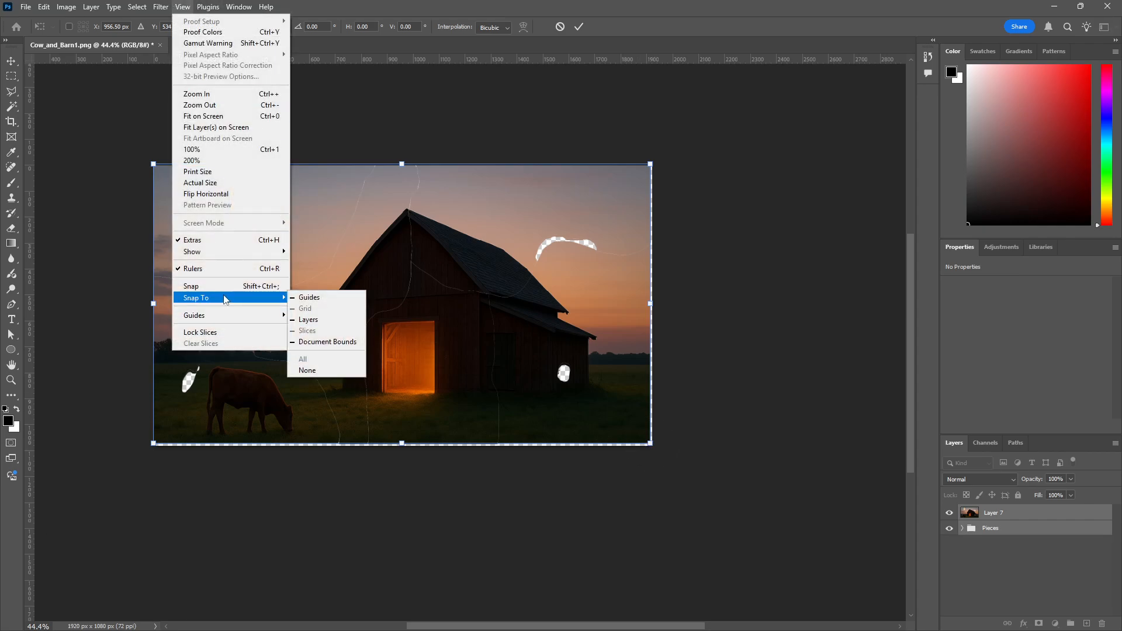
left_click(320, 350)
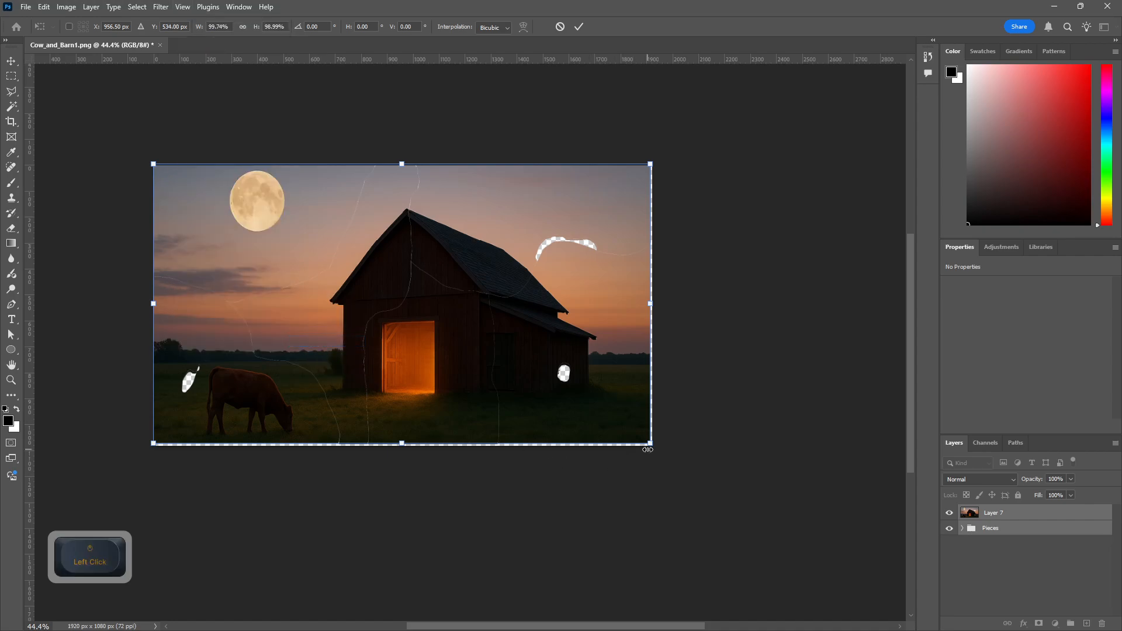
left_click_drag(647, 449, 652, 445)
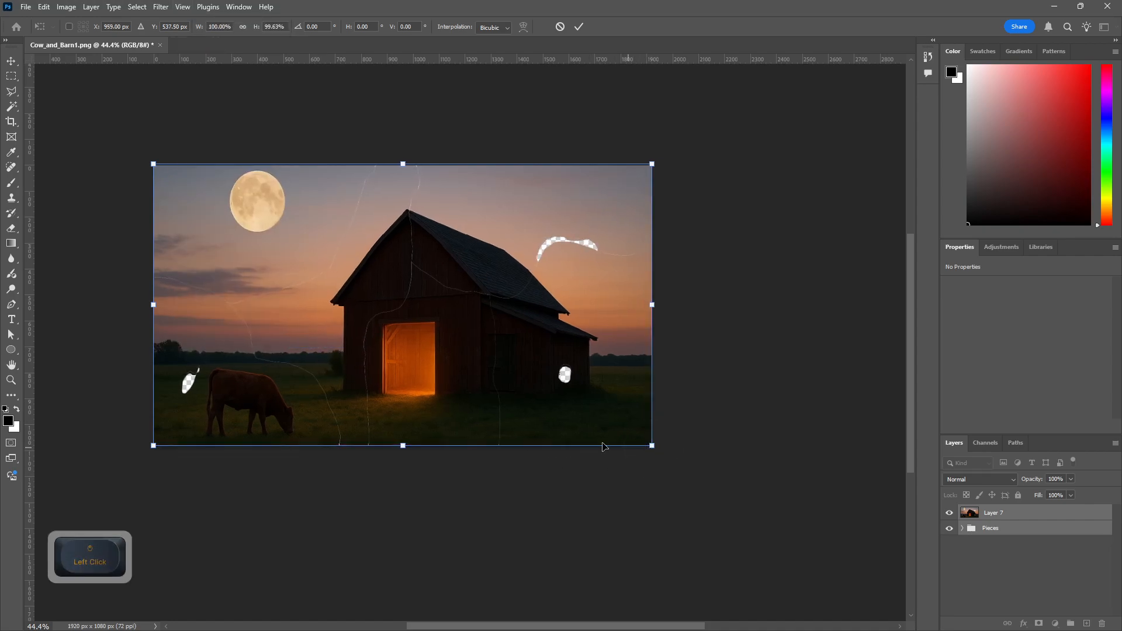
left_click_drag(402, 446, 403, 445)
left_click_drag(403, 165, 410, 168)
left_click_drag(152, 305, 147, 304)
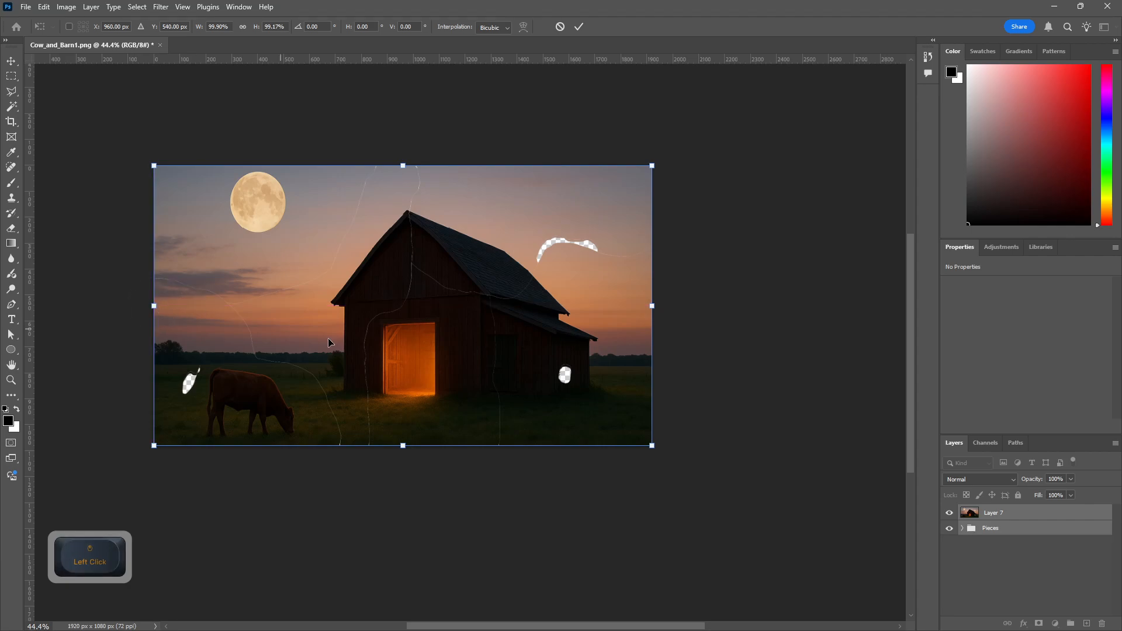
- Hide the Pieces group and stretch Layer 7 vertically to 100.84% so it meets the canvas's lower edge
left_click(949, 529)
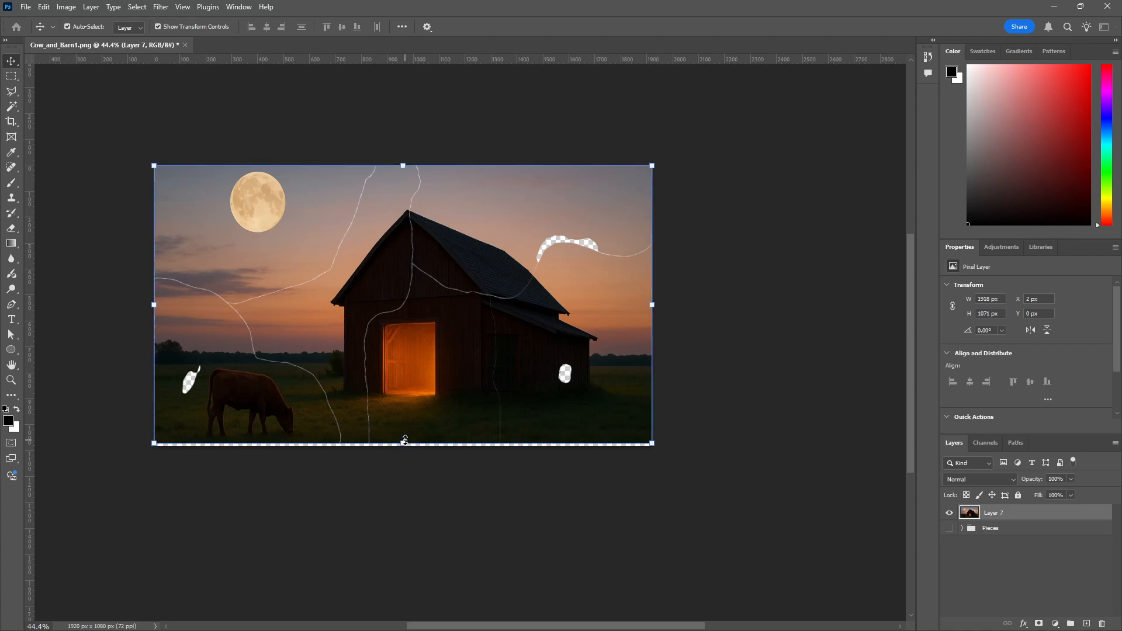
left_click_drag(395, 446, 421, 446)
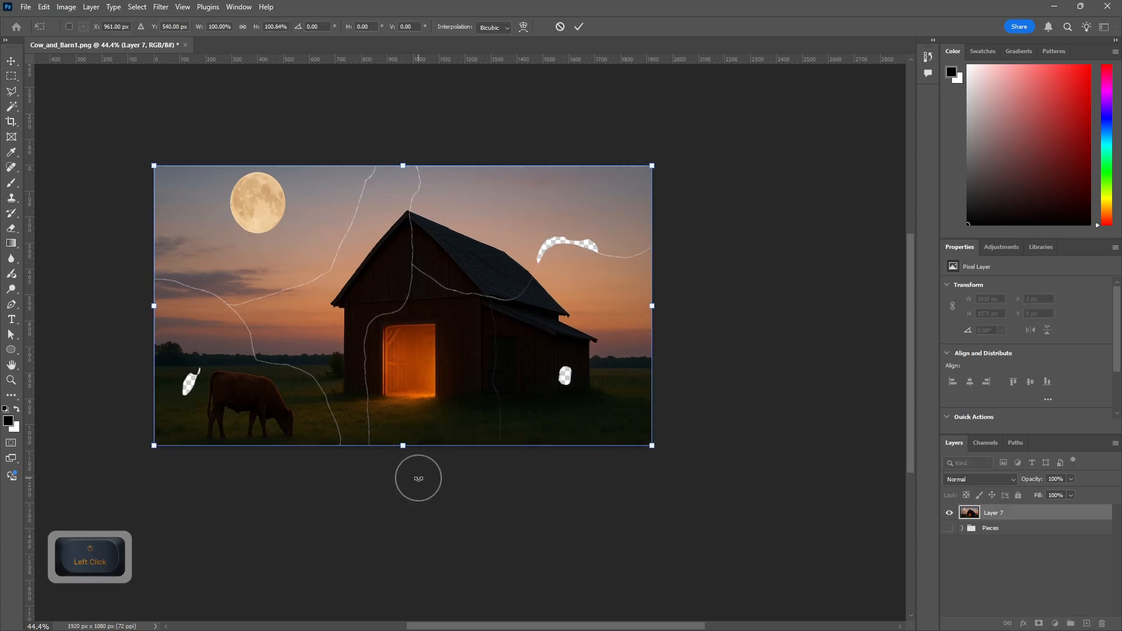
- Hide Layer 7, show the Pieces group, and stretch all its layers to the canvas edges at 100.10% width and 100.84% height
left_click(950, 512)
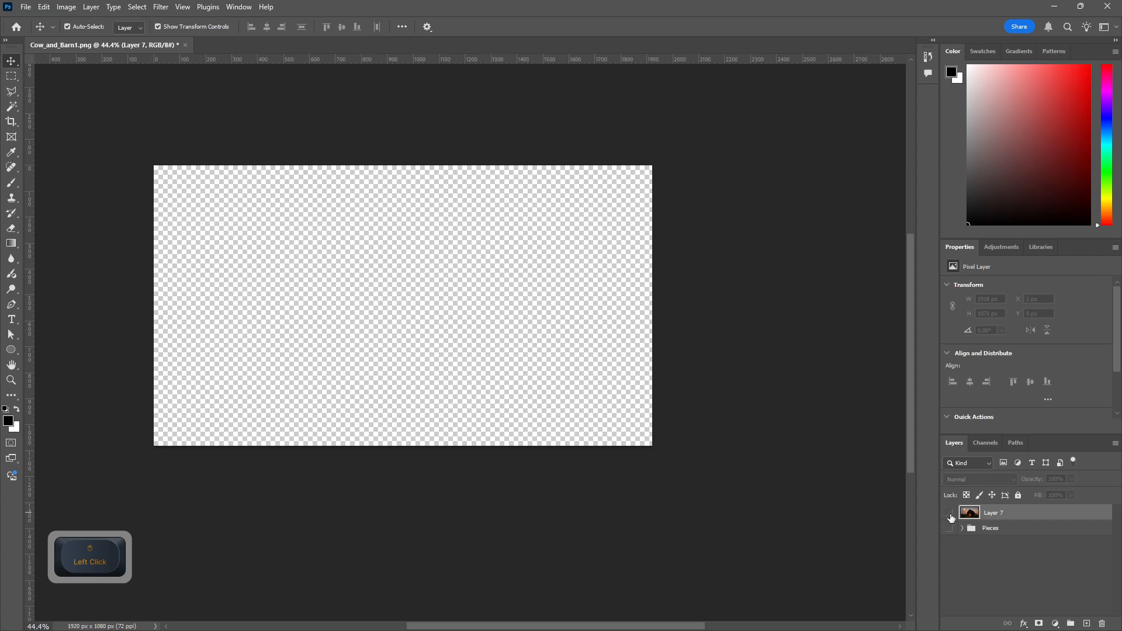
left_click(949, 529)
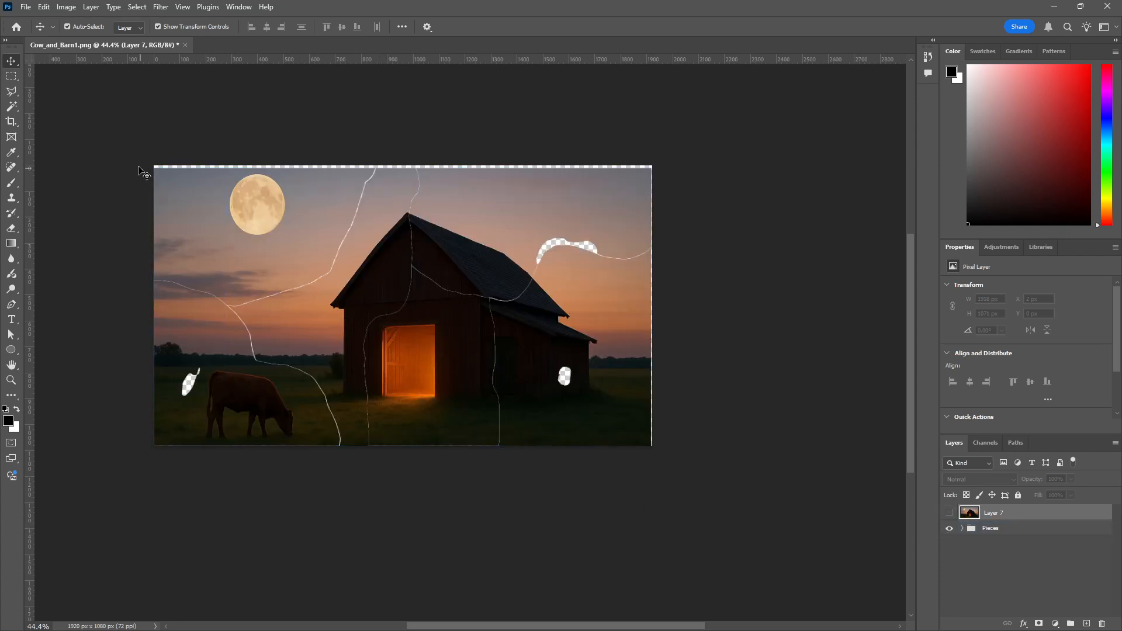
left_click_drag(134, 165, 691, 525)
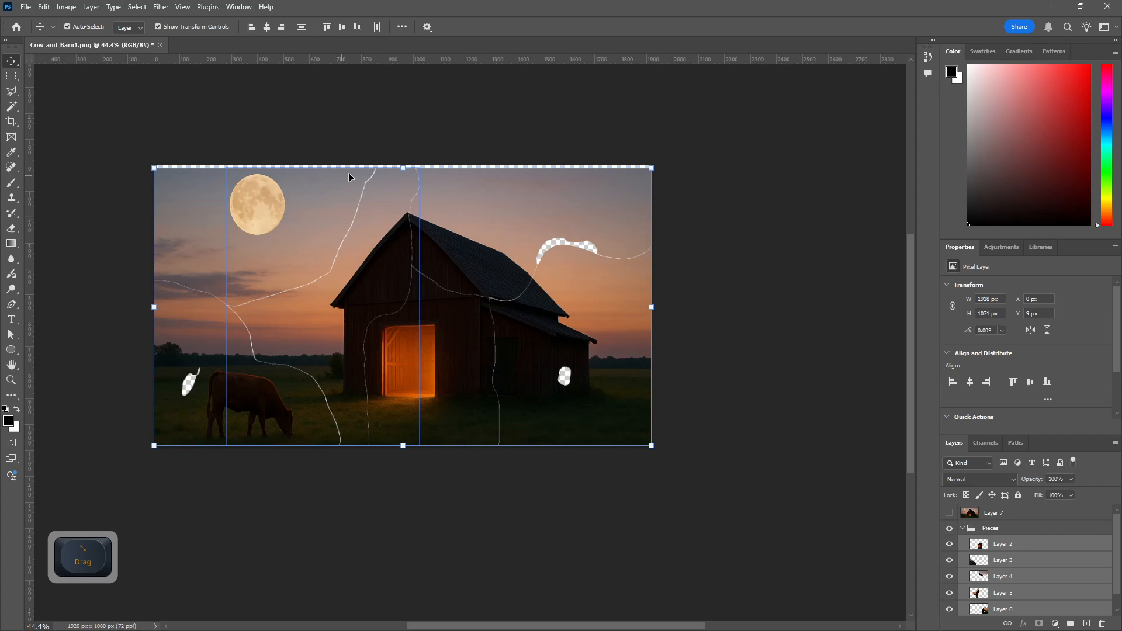
left_click_drag(402, 170, 401, 166)
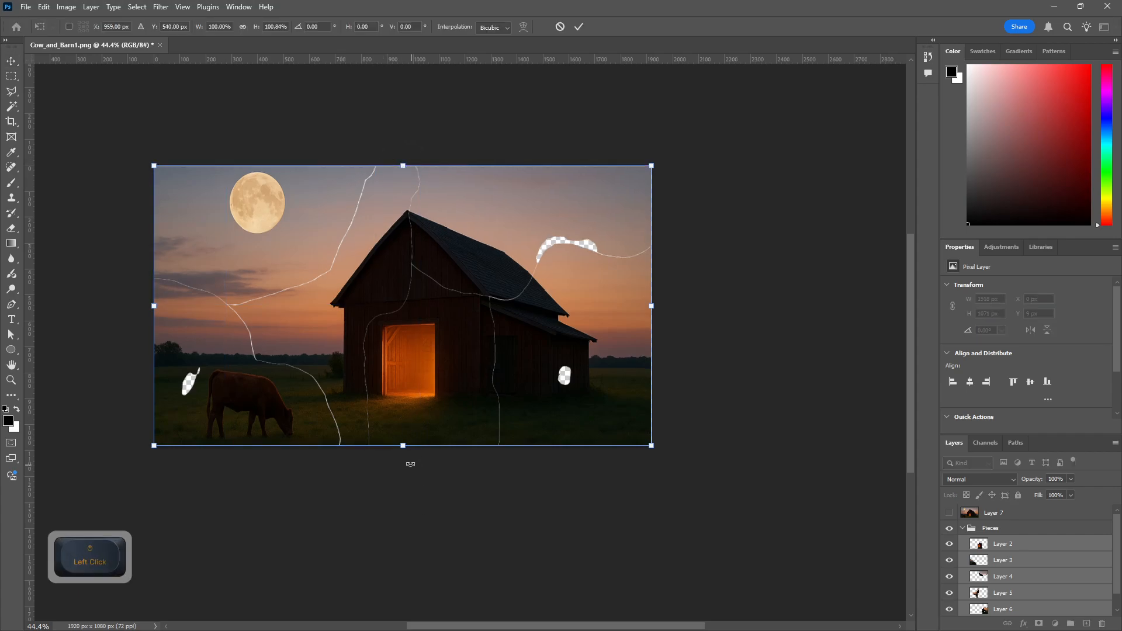
mouse_move(402, 446)
left_mouse_down()
mouse_move(436, 447)
mouse_move(402, 446)
left_mouse_up()
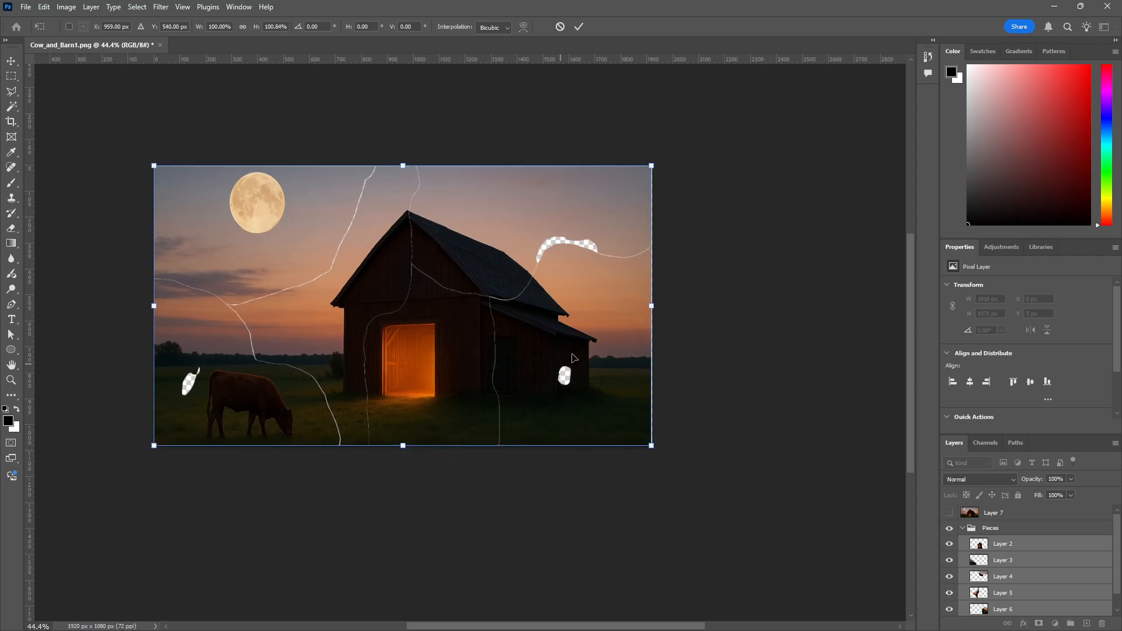
left_click_drag(652, 304, 651, 315)
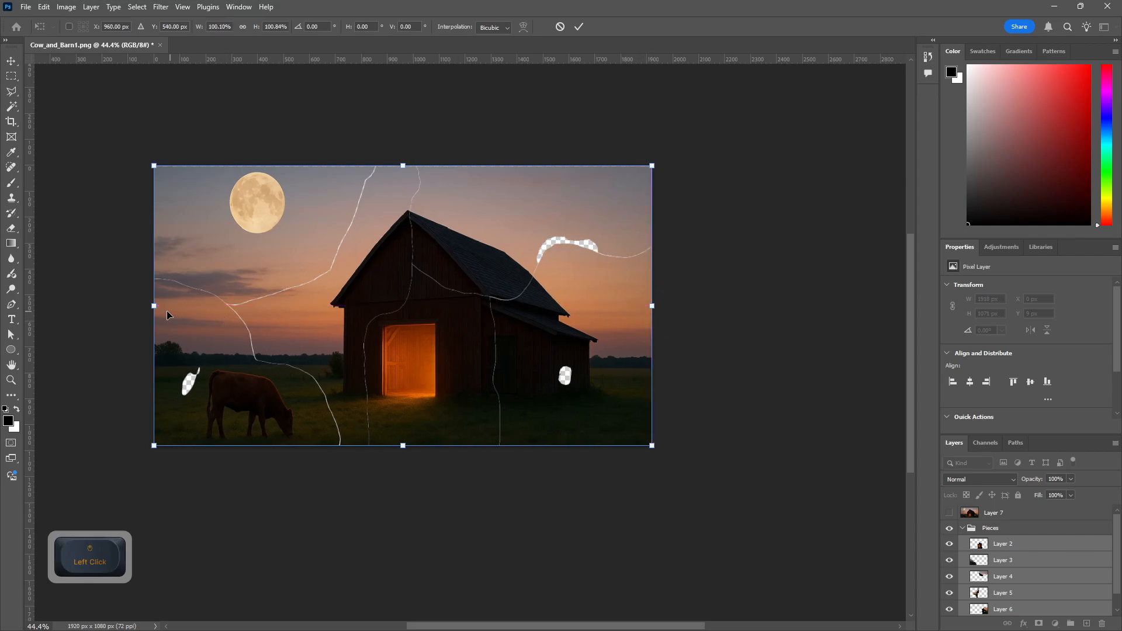
left_click_drag(152, 305, 151, 306)
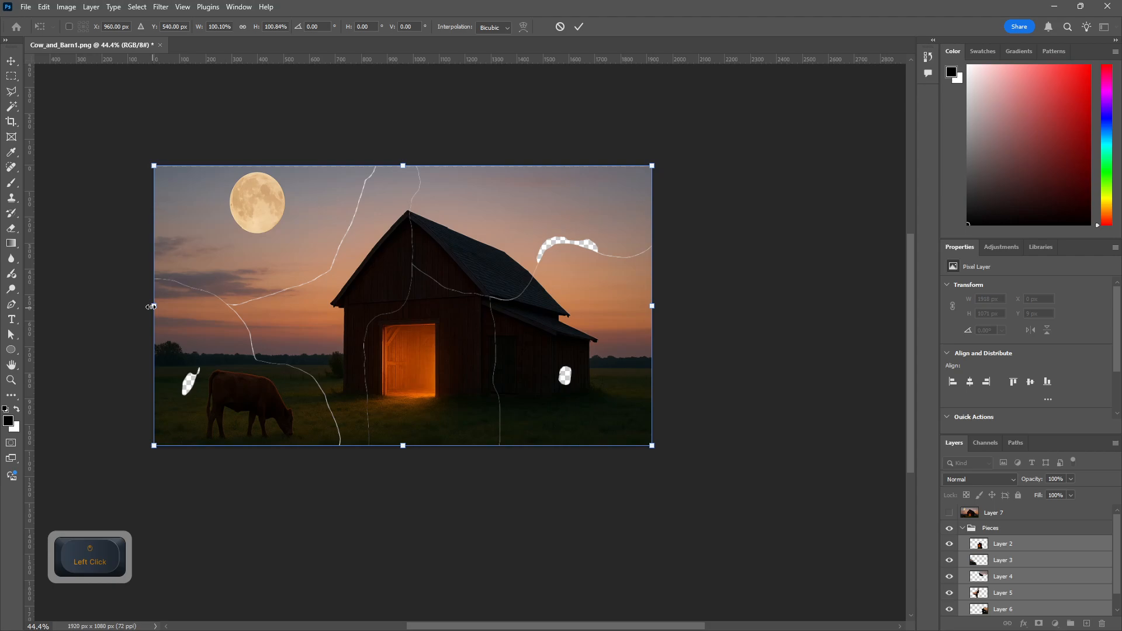
- Collapse and hide the Pieces group, and make Layer 7 visible and active again
left_click(959, 529)
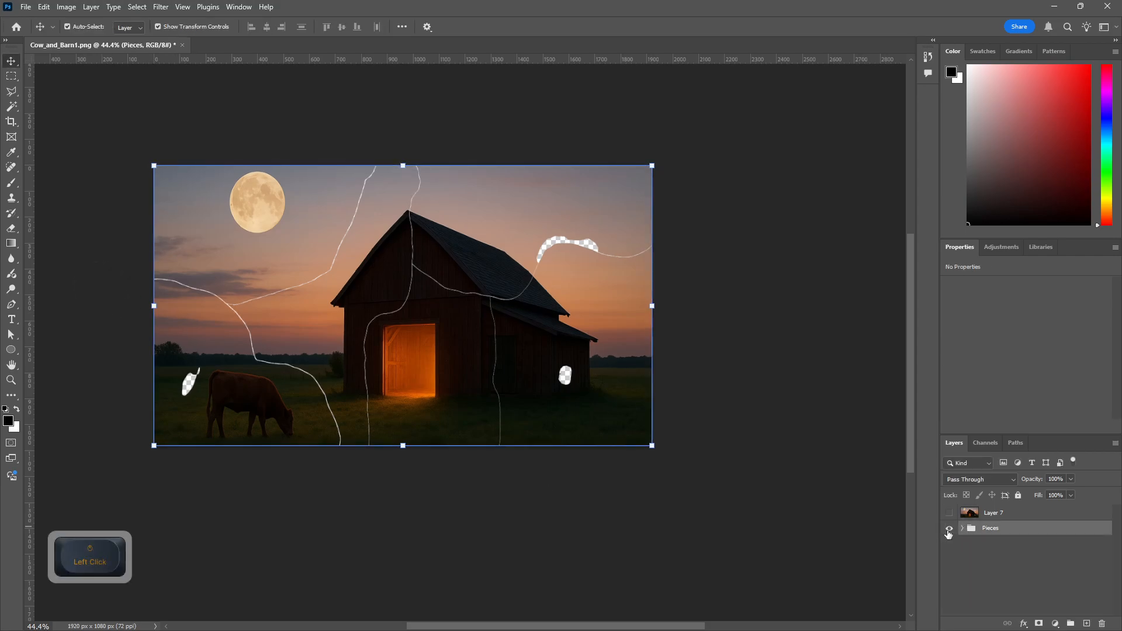
left_click(949, 529)
left_click(950, 513)
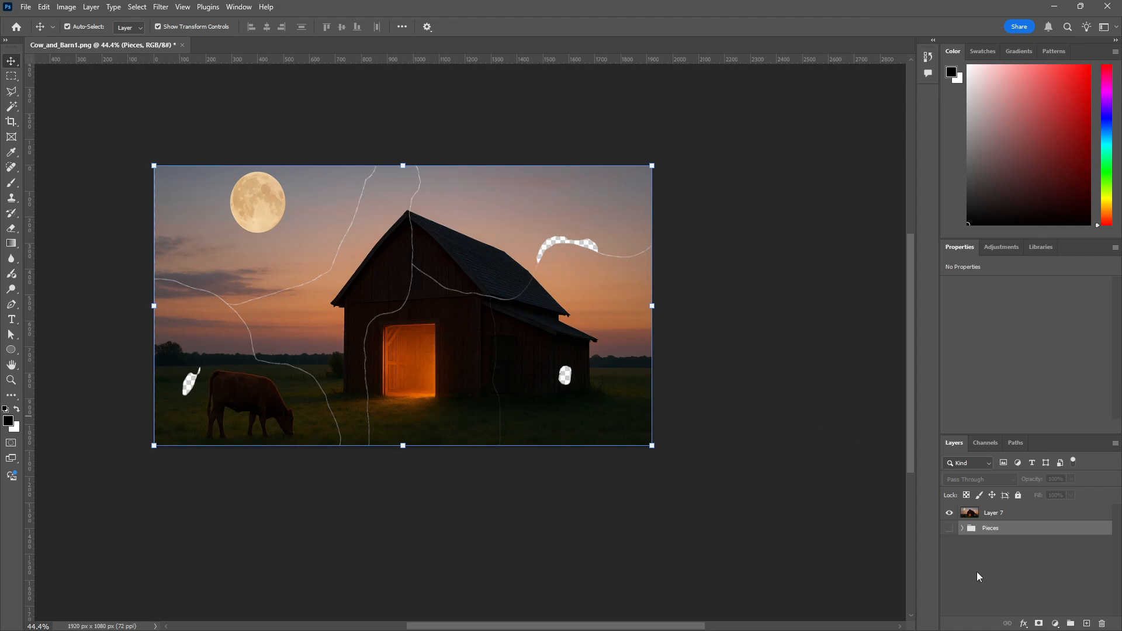
left_click(1009, 514)
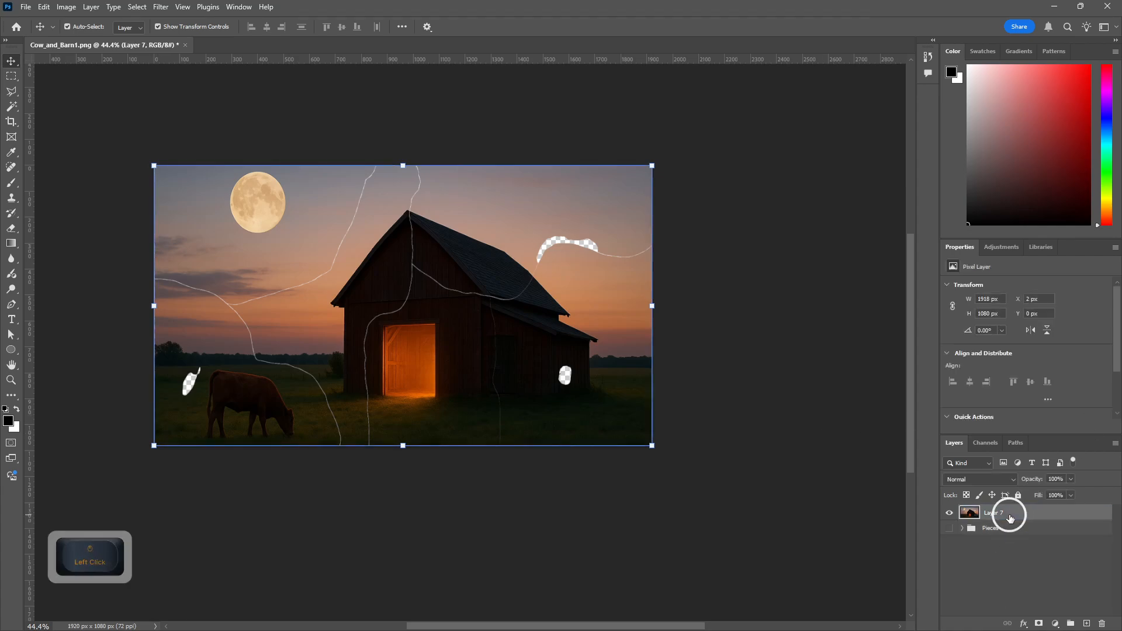
key("h")
left_click(994, 512)
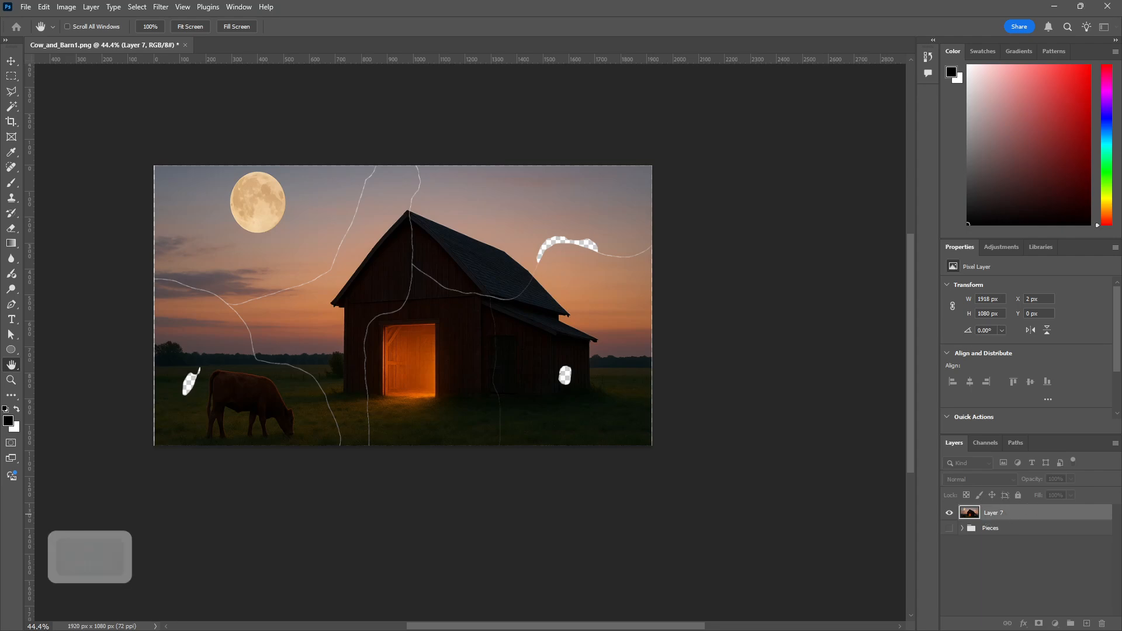
left_click(11, 61)
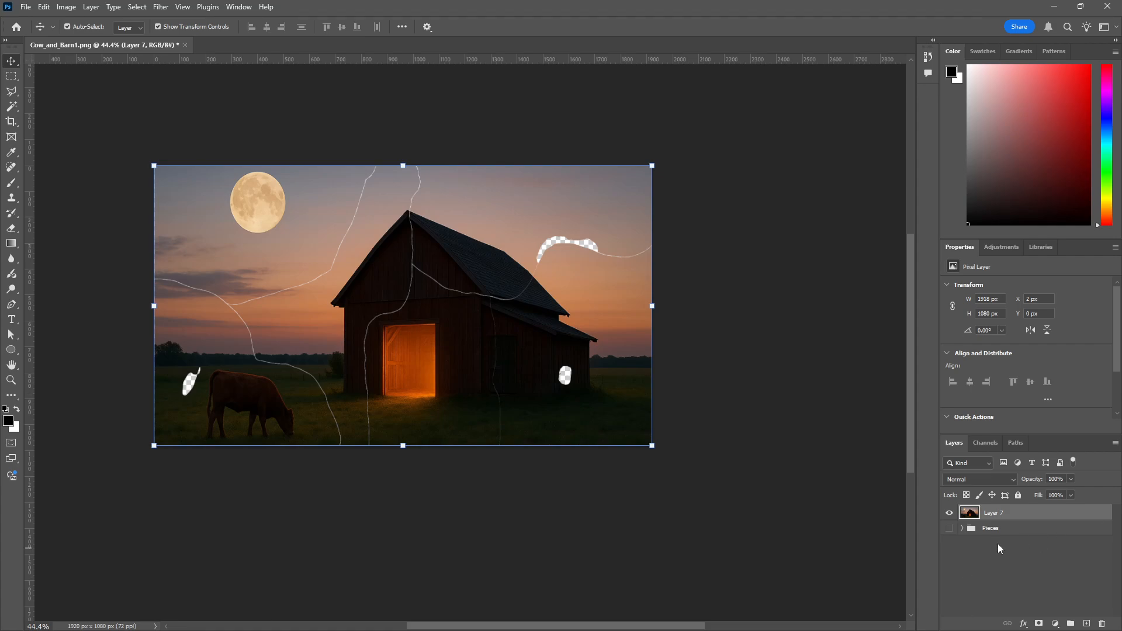
- Rename Layer 7 as Raw_IMG
left_click(980, 513)
double_click(993, 513)
type("Raw Fo")
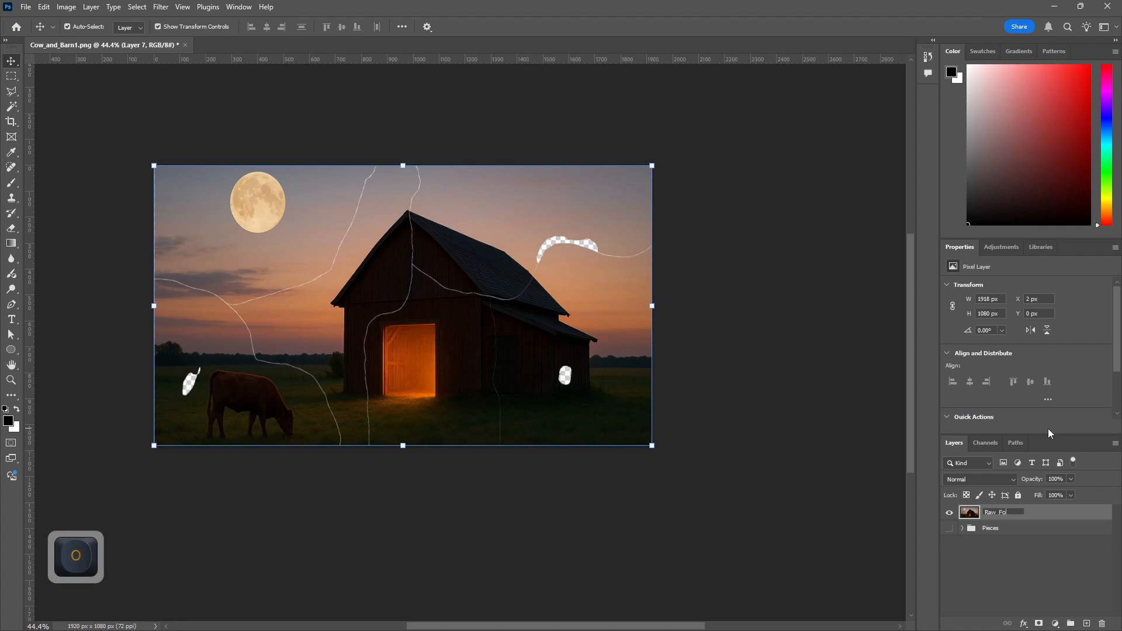
key("BackSpace")
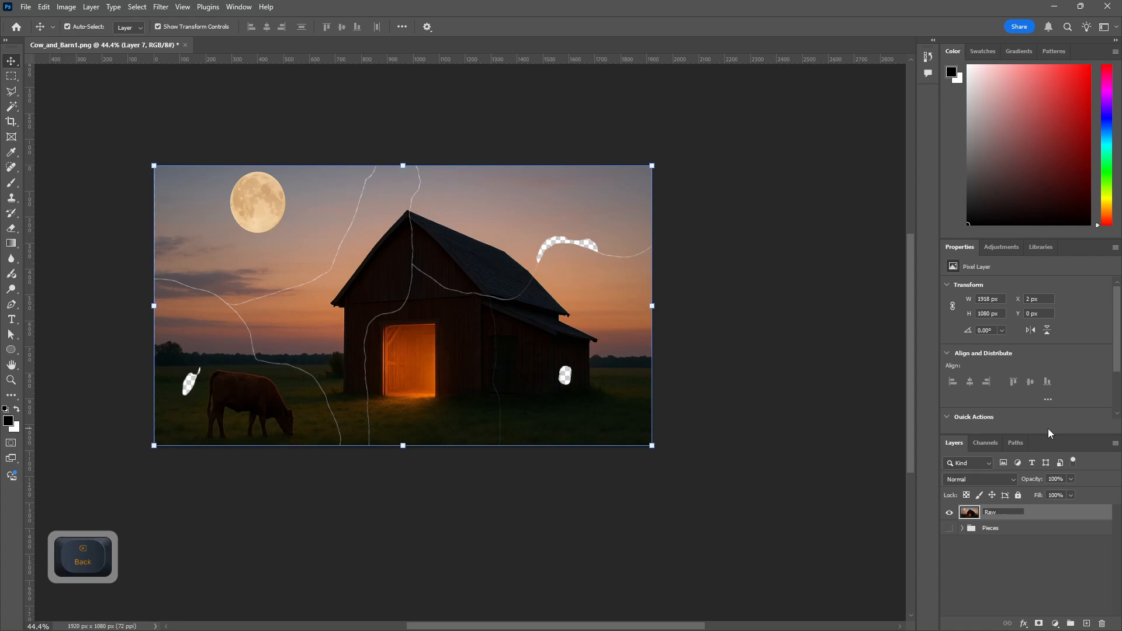
type("IMG")
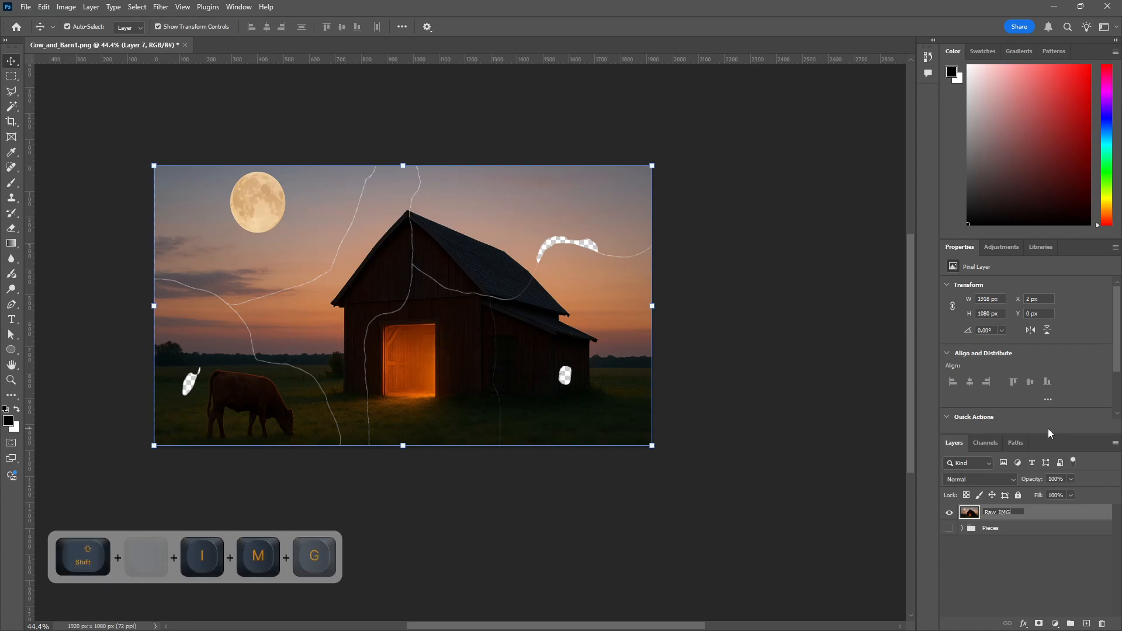
key("Return")
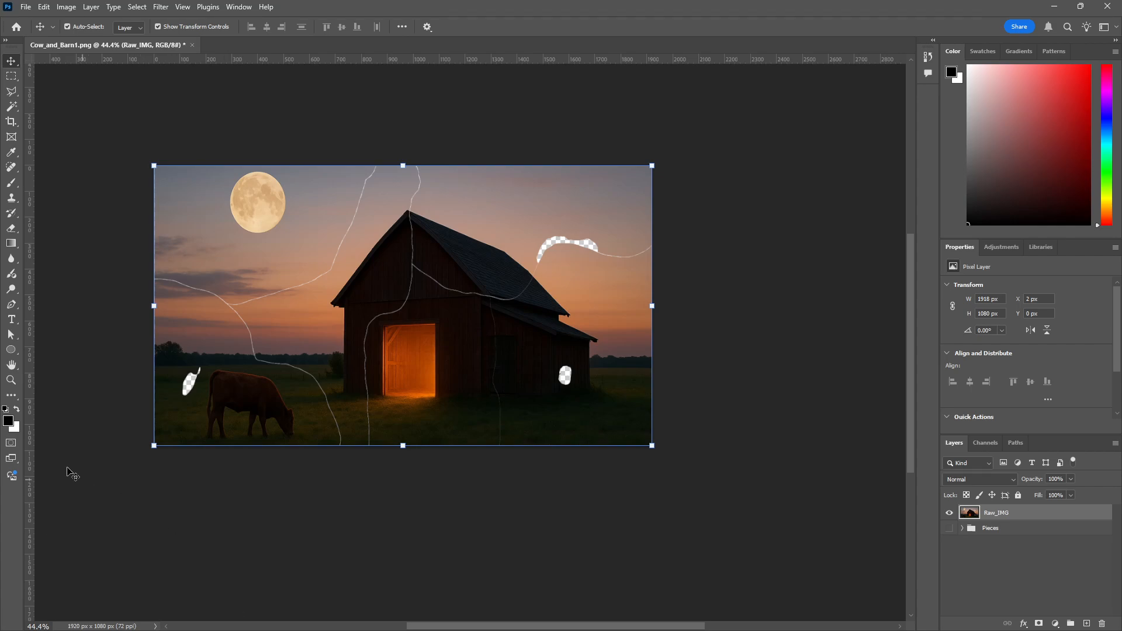
- Stretch the Raw_IMG layer horizontally to 100.10% so it reaches both side edges of the canvas, and commit the transform
left_click(361, 537)
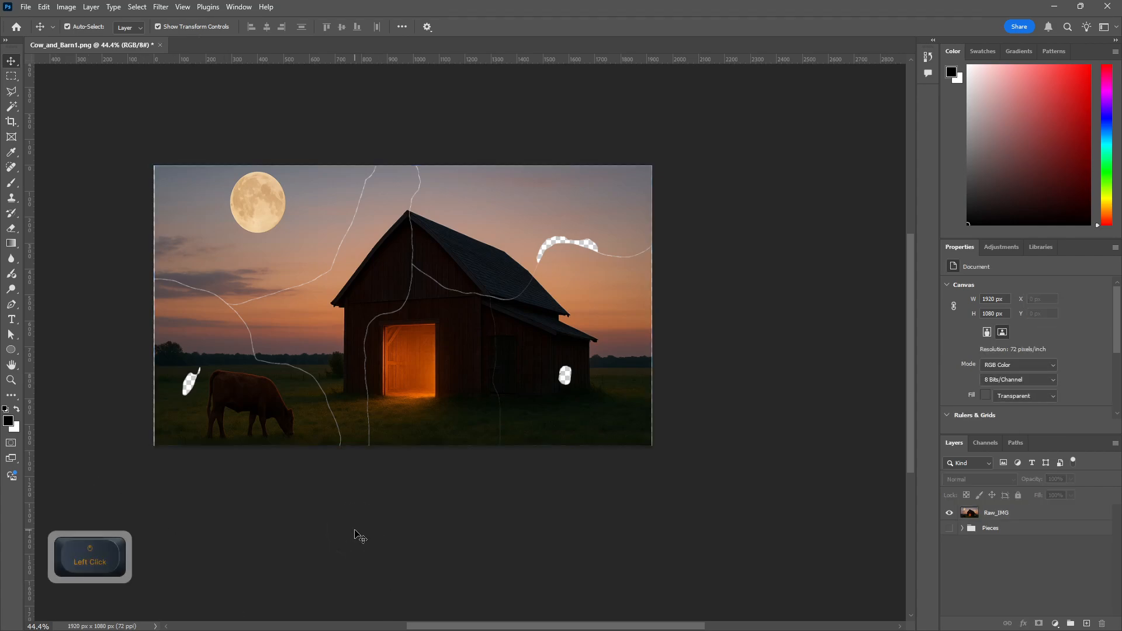
left_click(427, 355)
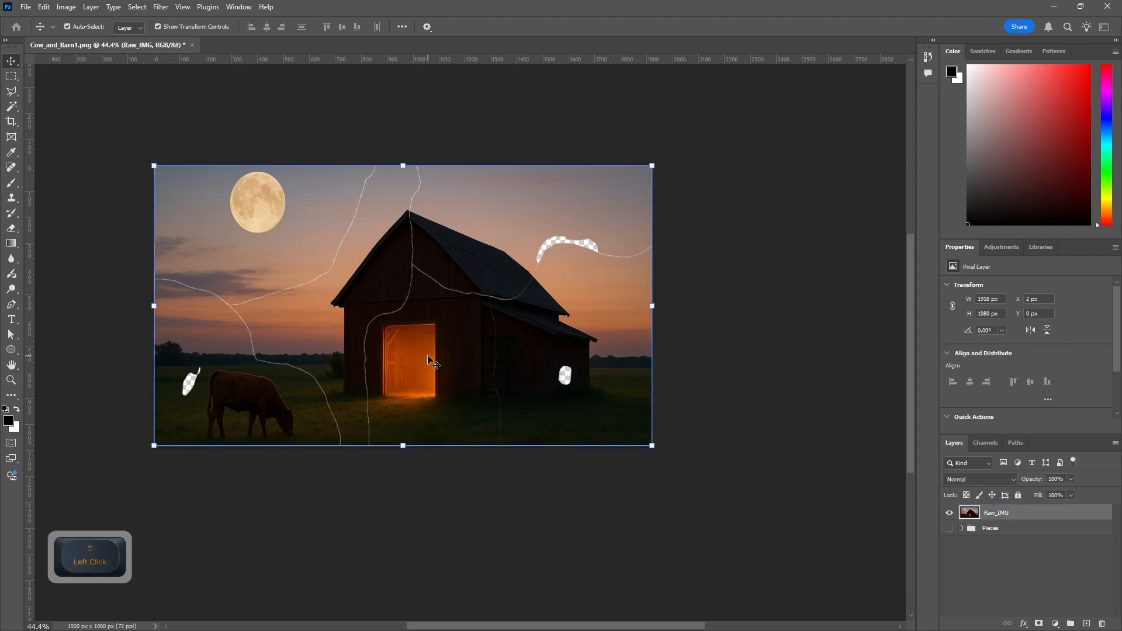
left_click(651, 303)
mouse_move(652, 307)
left_mouse_down()
mouse_move(661, 306)
mouse_move(652, 306)
left_mouse_up()
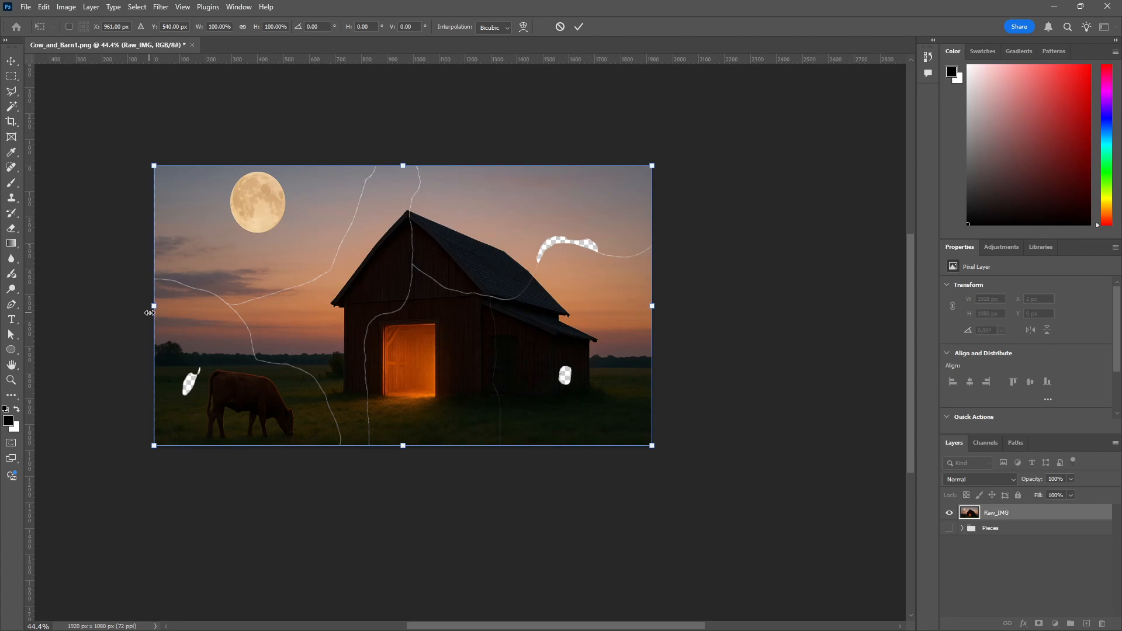
left_click_drag(155, 308, 152, 309)
left_click(1066, 612)
left_click(1022, 585)
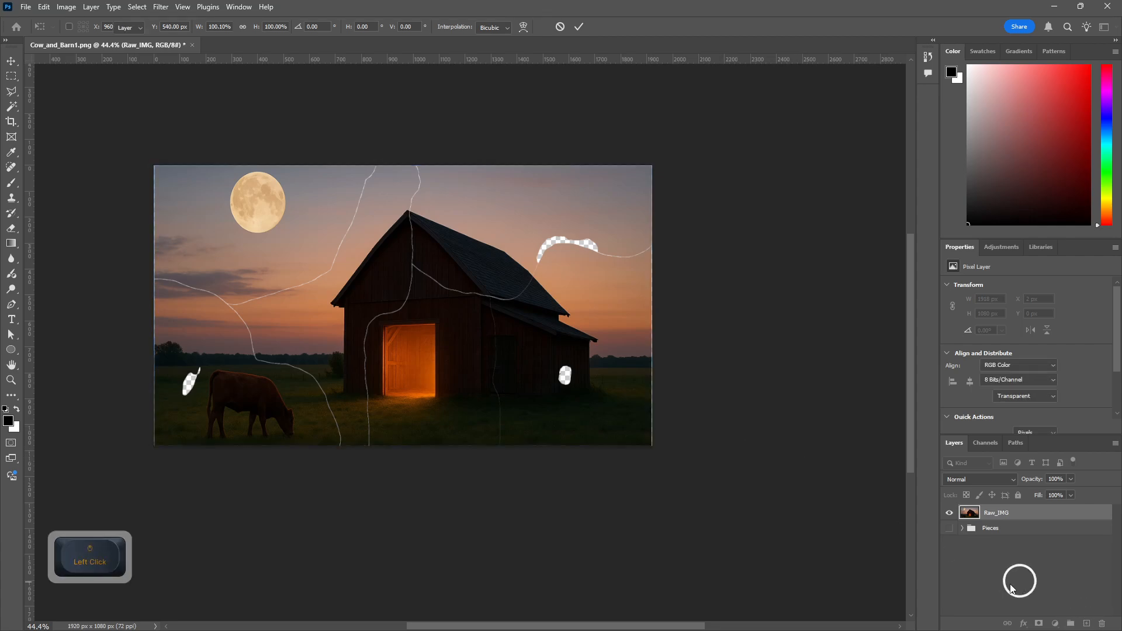
- Add an empty layer above Raw_IMG, name it repair, and leave it deselected
left_click(1086, 623)
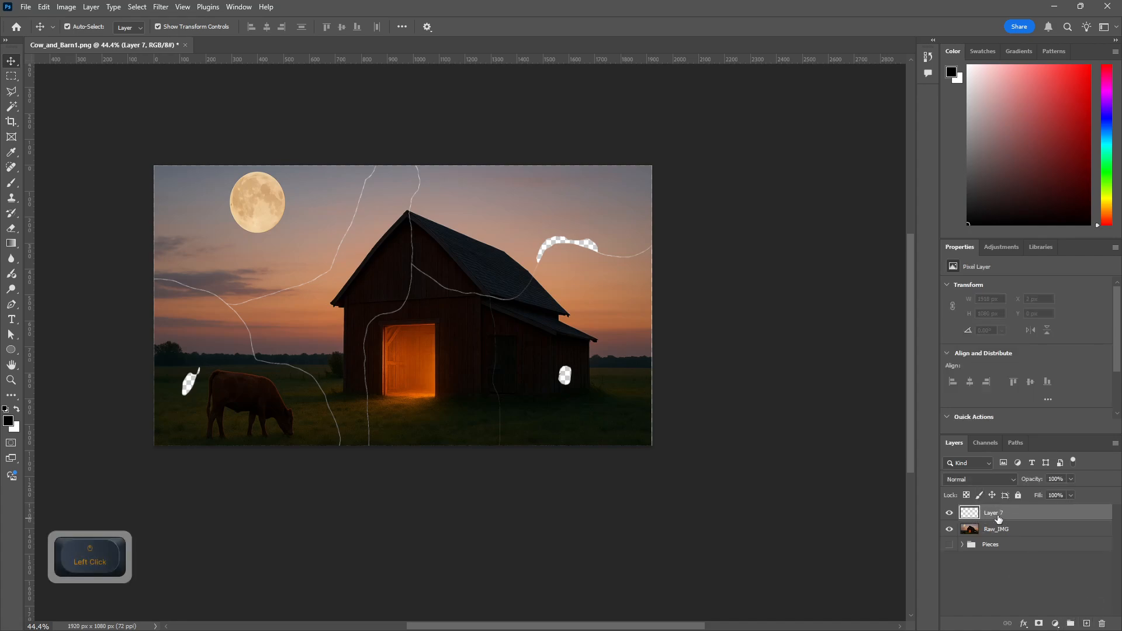
double_click(993, 513)
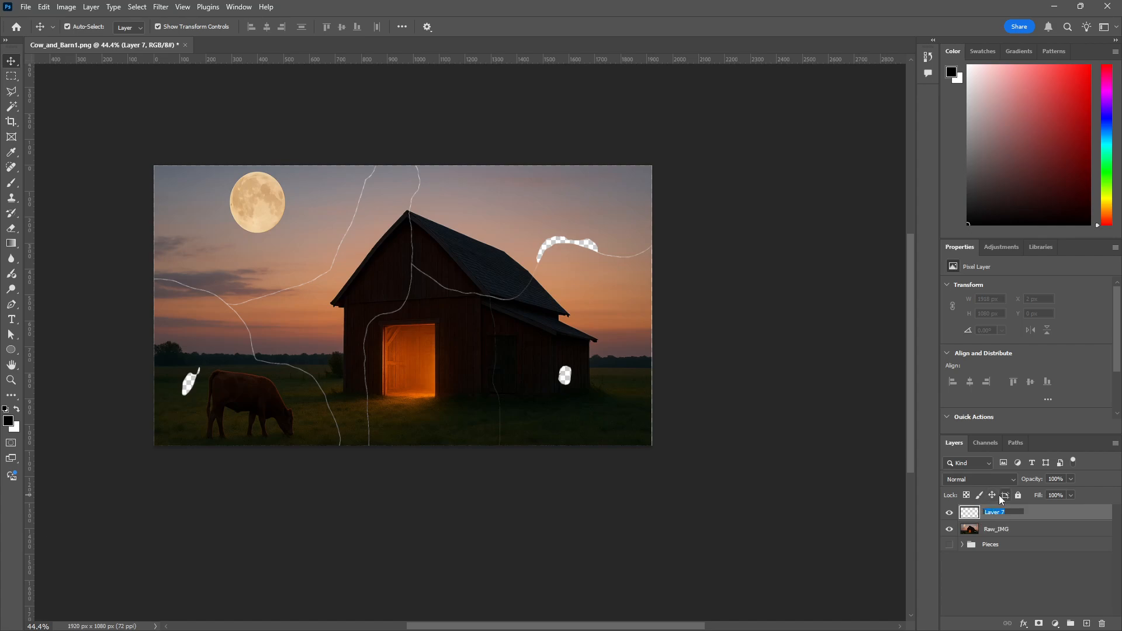
type("repair")
key("shift")
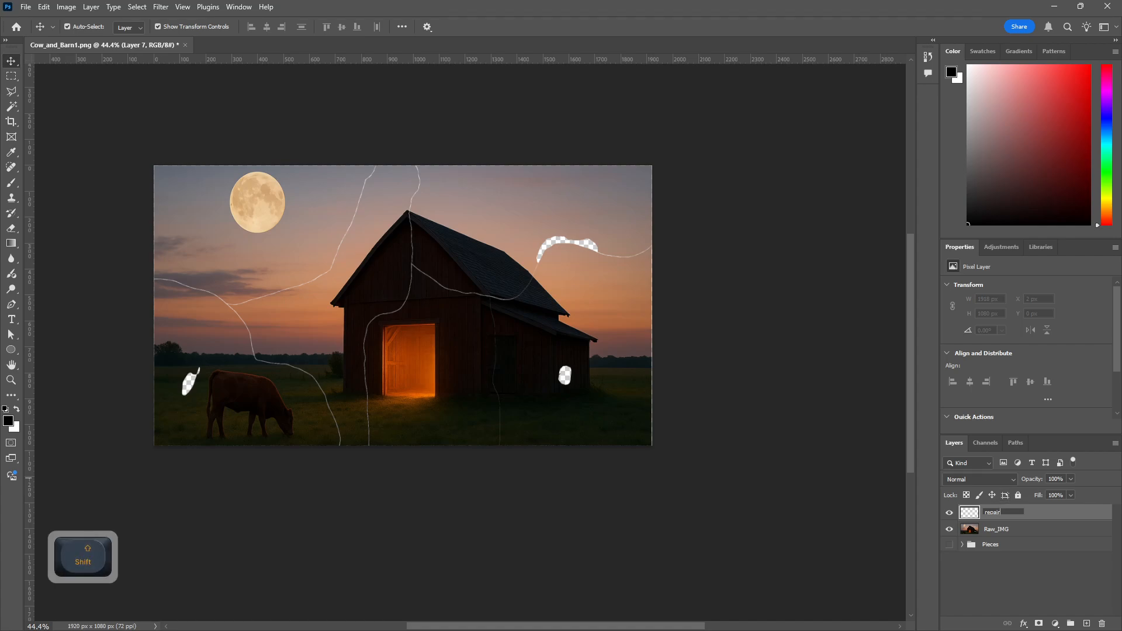
left_click(964, 584)
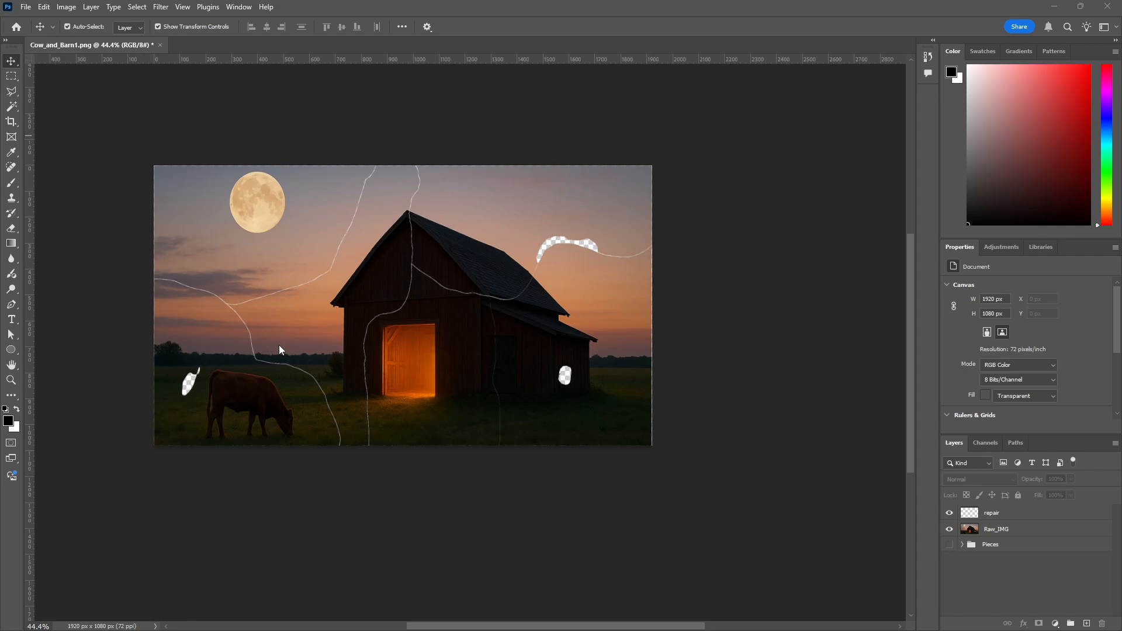
scroll(534, 412, "up", 2)
left_click(587, 419)
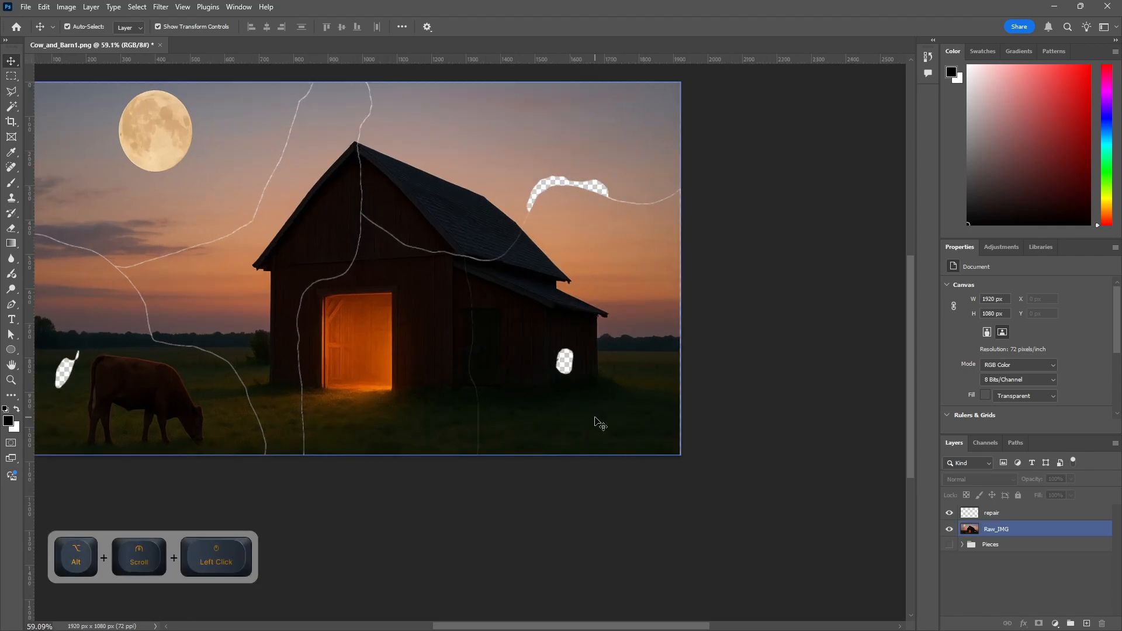
left_click(661, 377)
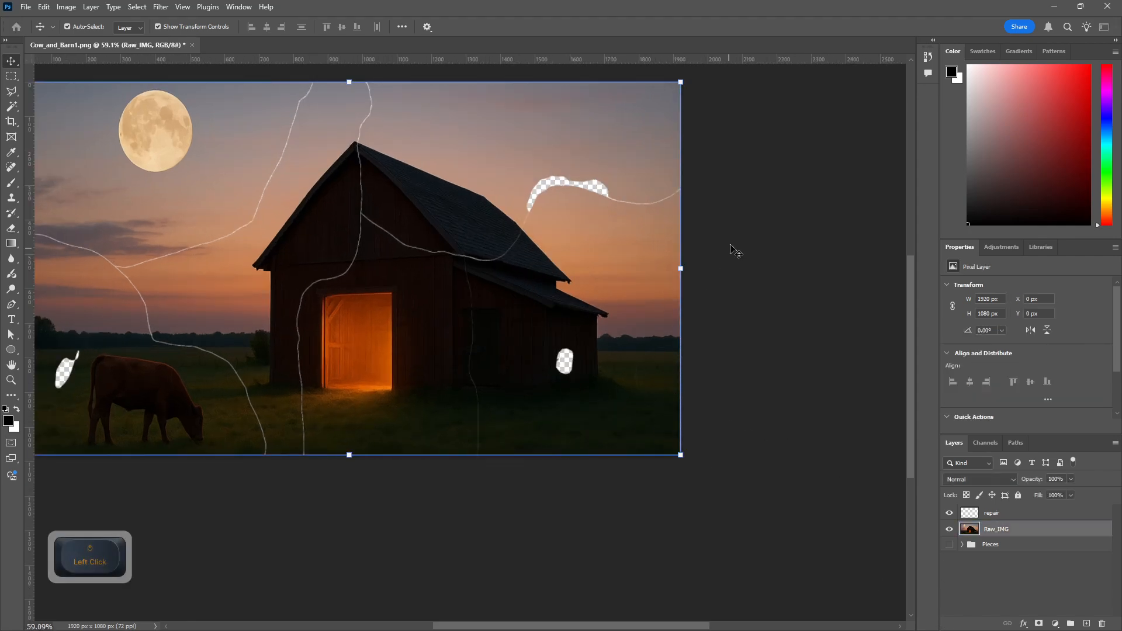
left_click(678, 269)
left_click_drag(677, 267, 679, 266)
scroll(704, 510, "up", 3)
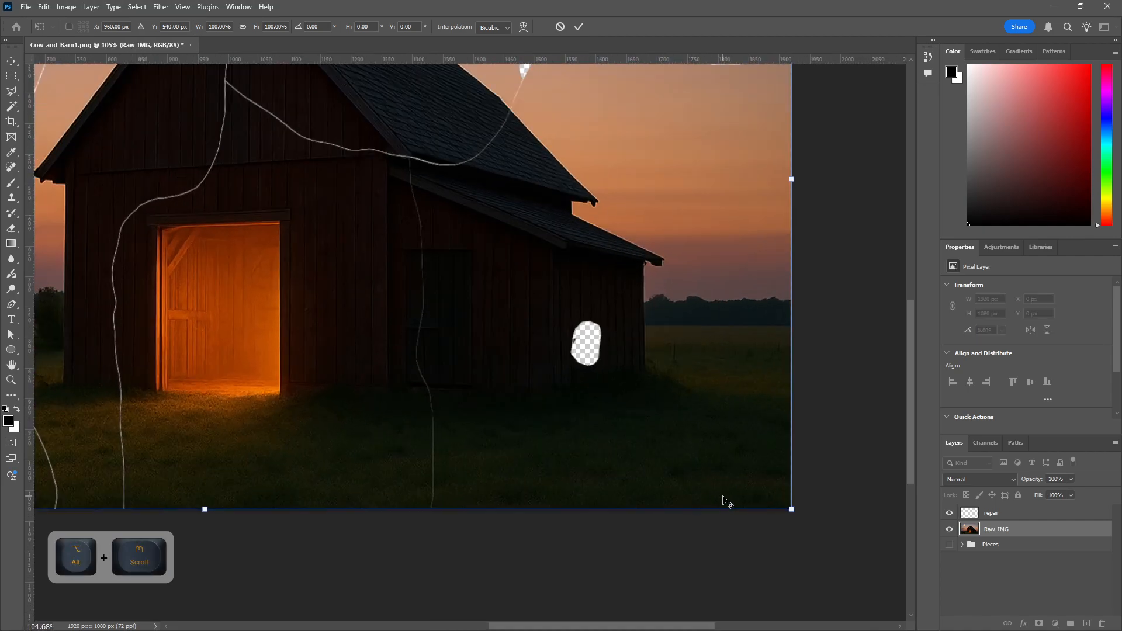
scroll(766, 532, "up", 1)
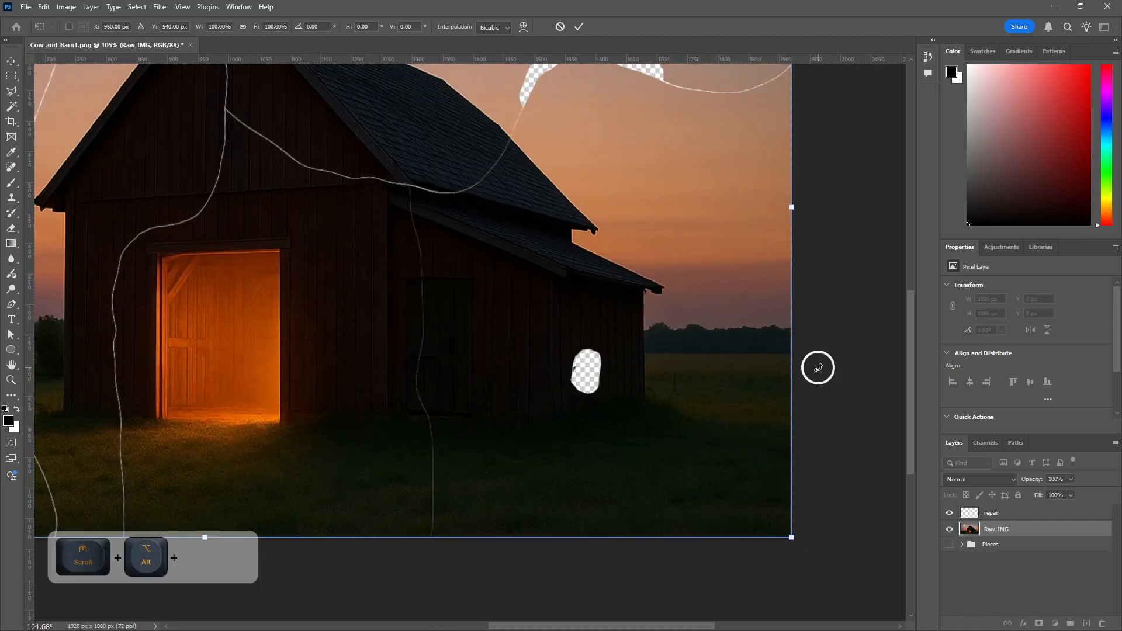
left_click_drag(283, 359, 918, 558)
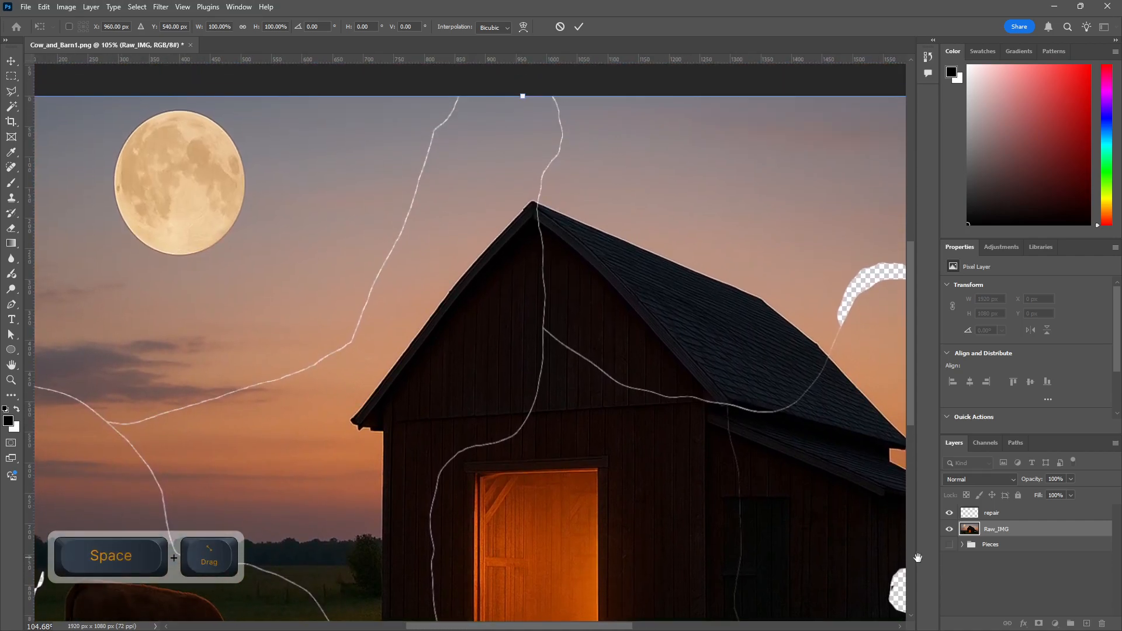
- On the repair layer, heal straight along the image's whole top edge with a 15 px Content-Aware Spot Healing Brush
left_click(972, 514)
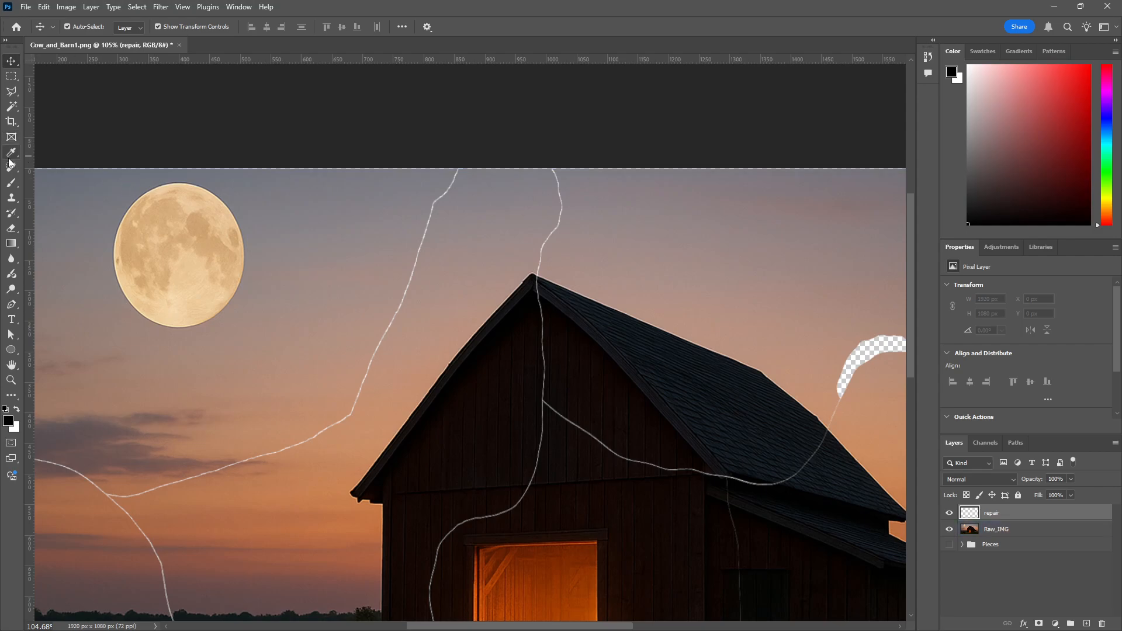
mouse_move(12, 169)
left_mouse_down()
mouse_move(98, 178)
mouse_move(79, 161)
mouse_move(96, 167)
left_mouse_up()
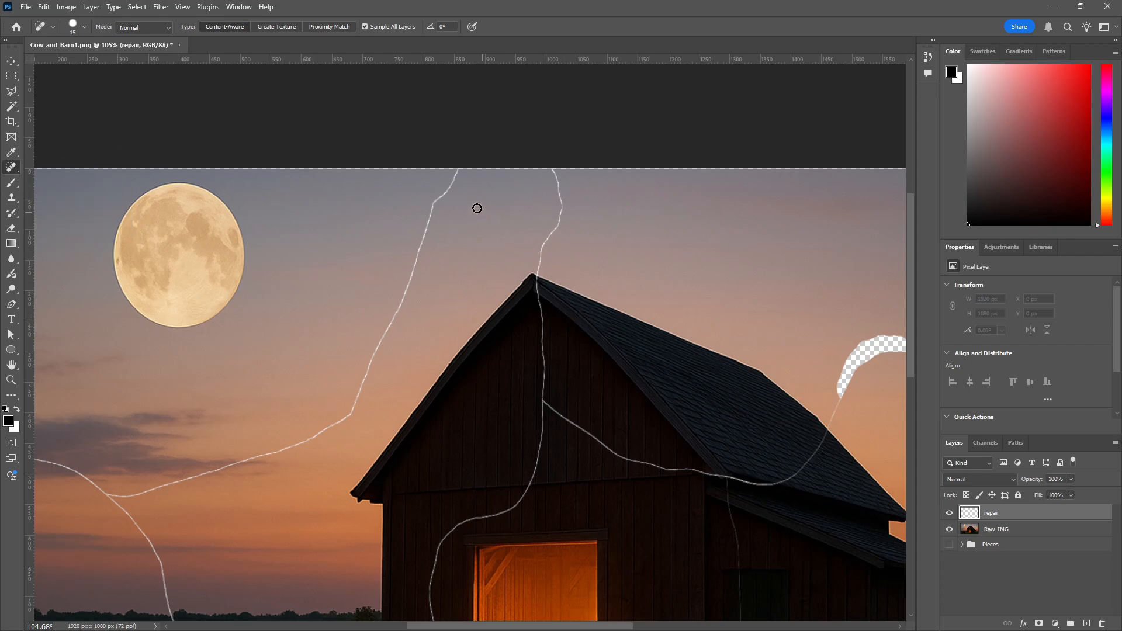
mouse_move(455, 171)
left_mouse_down()
mouse_move(419, 200)
mouse_move(415, 173)
mouse_move(202, 171)
left_mouse_up()
key("ctrl+z")
scroll(221, 185, "down", 3)
left_click(61, 176)
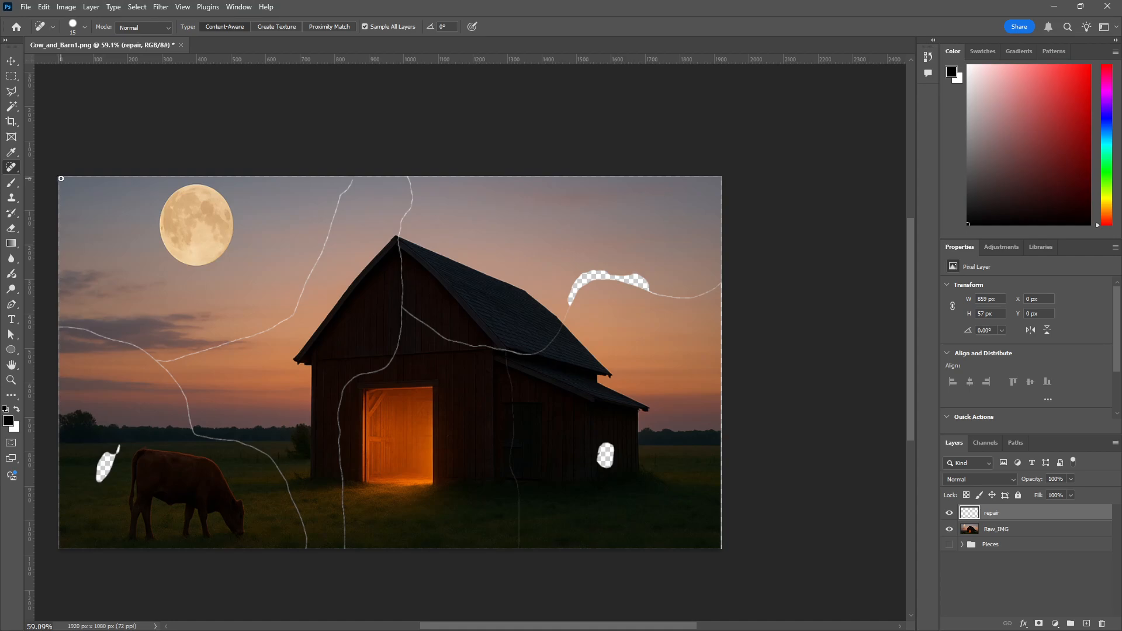
key("shift")
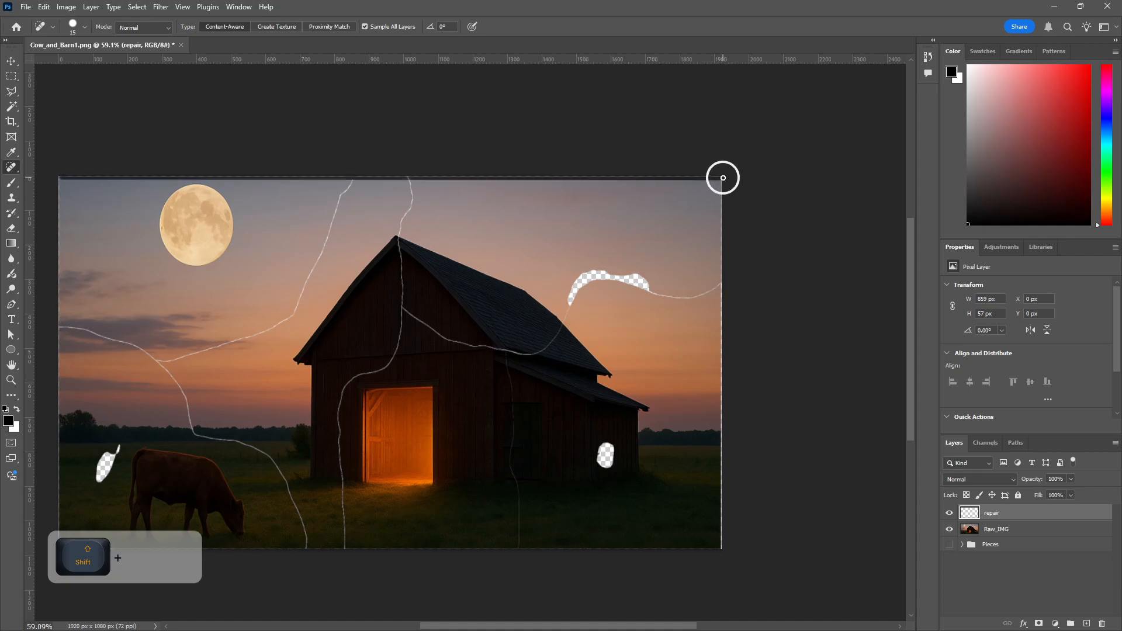
left_click(722, 176, "shift")
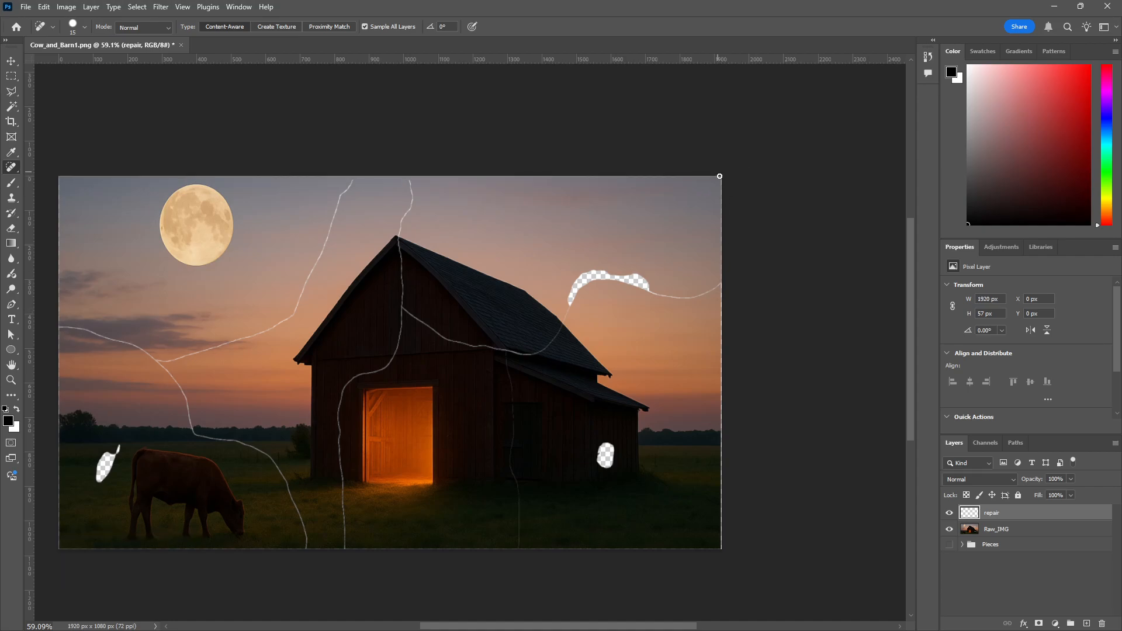
- Heal straight along the right, bottom and left edges of the image using the 15 px healing brush
key("shift")
left_click(721, 547, "shift")
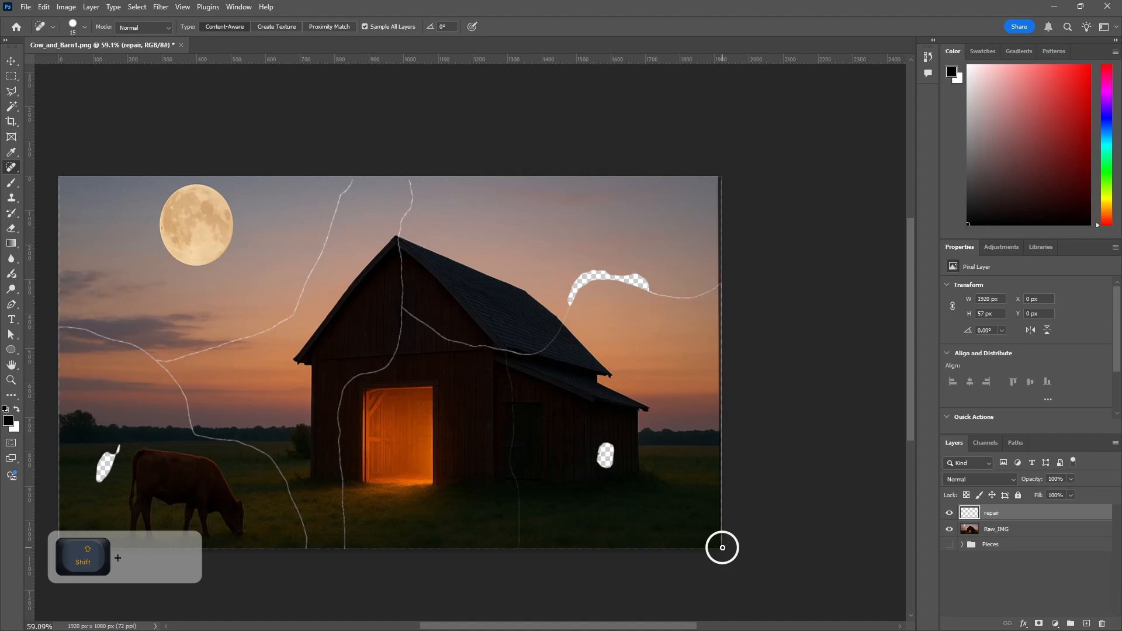
left_click(61, 547, "shift")
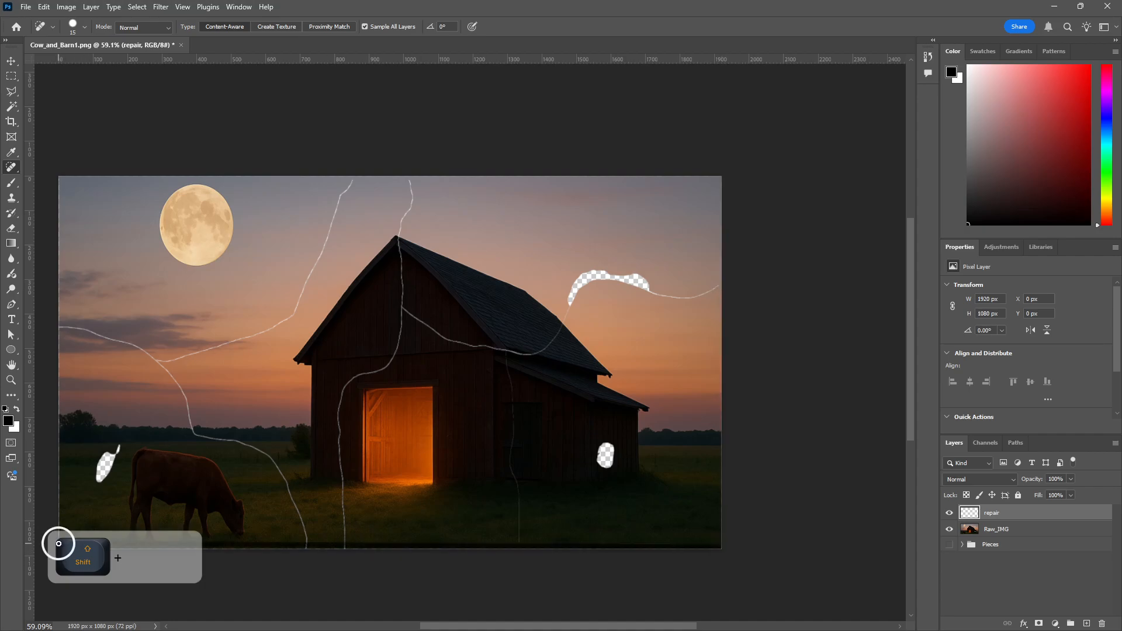
left_click(714, 545, "shift")
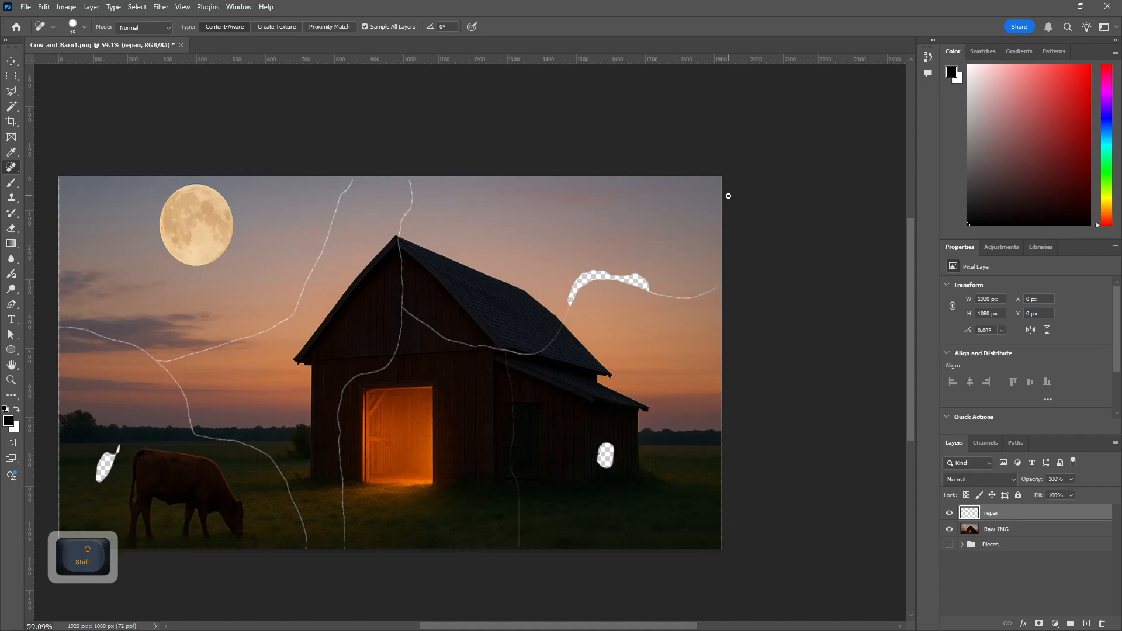
left_click(718, 176, "shift")
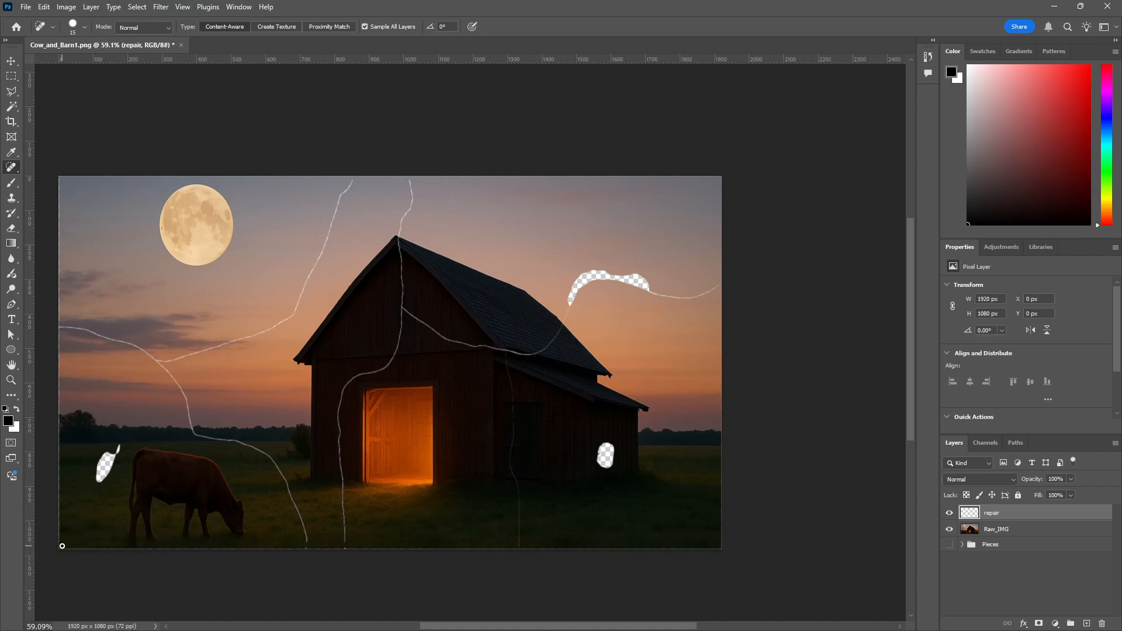
left_click(62, 546)
key("shift")
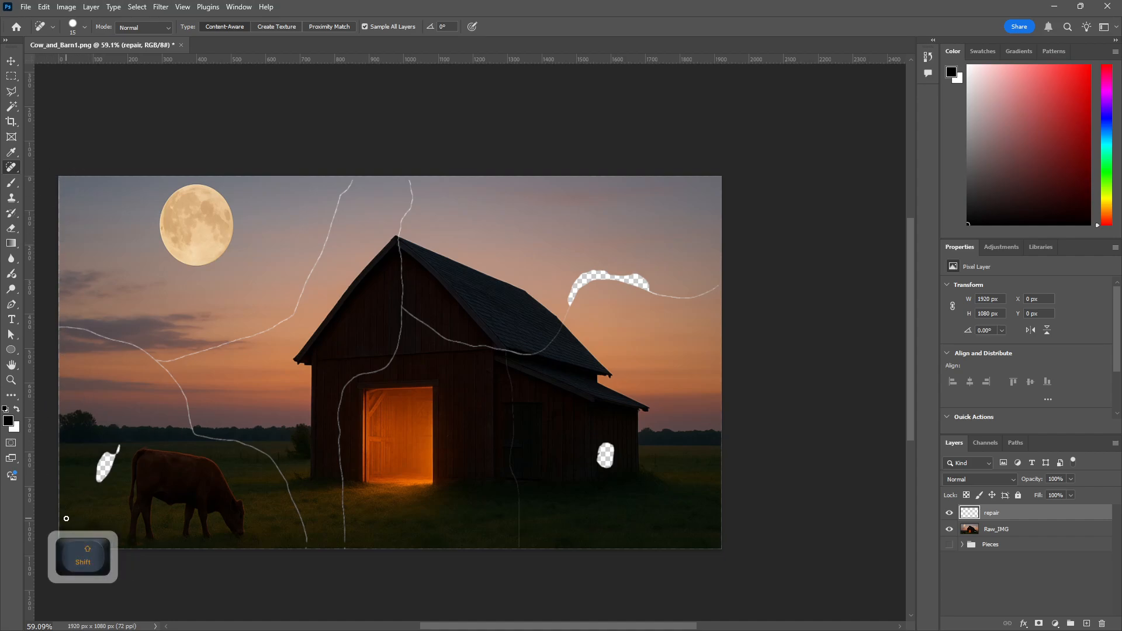
- Enlarge the healing brush to 35 px and go over the left and bottom image edges again in straight strokes
key("bracketright")
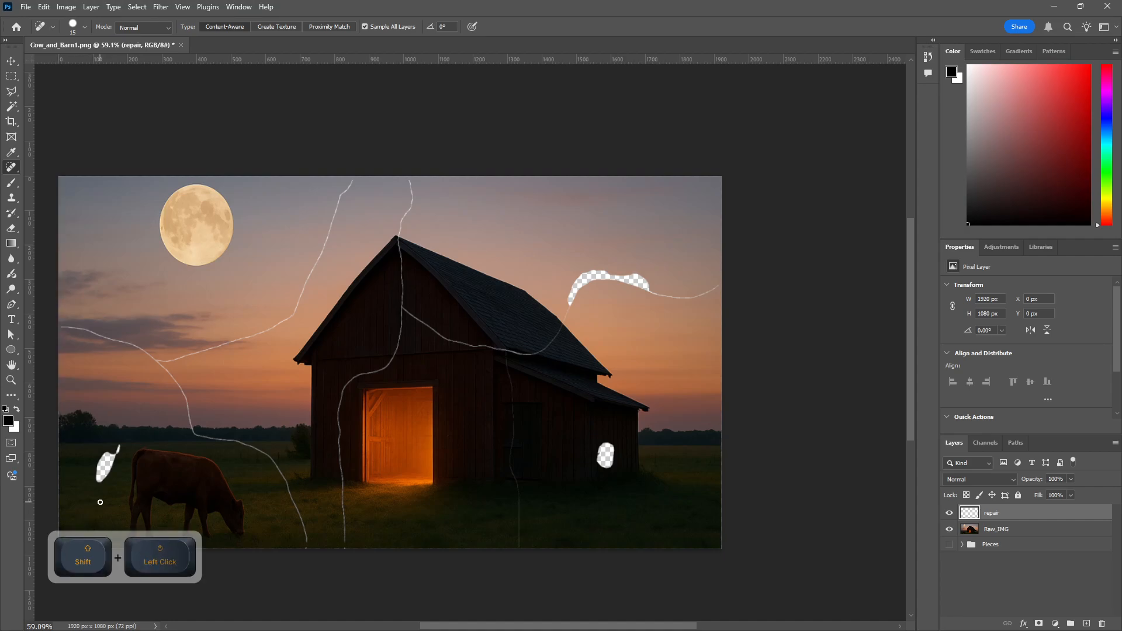
key("bracketright")
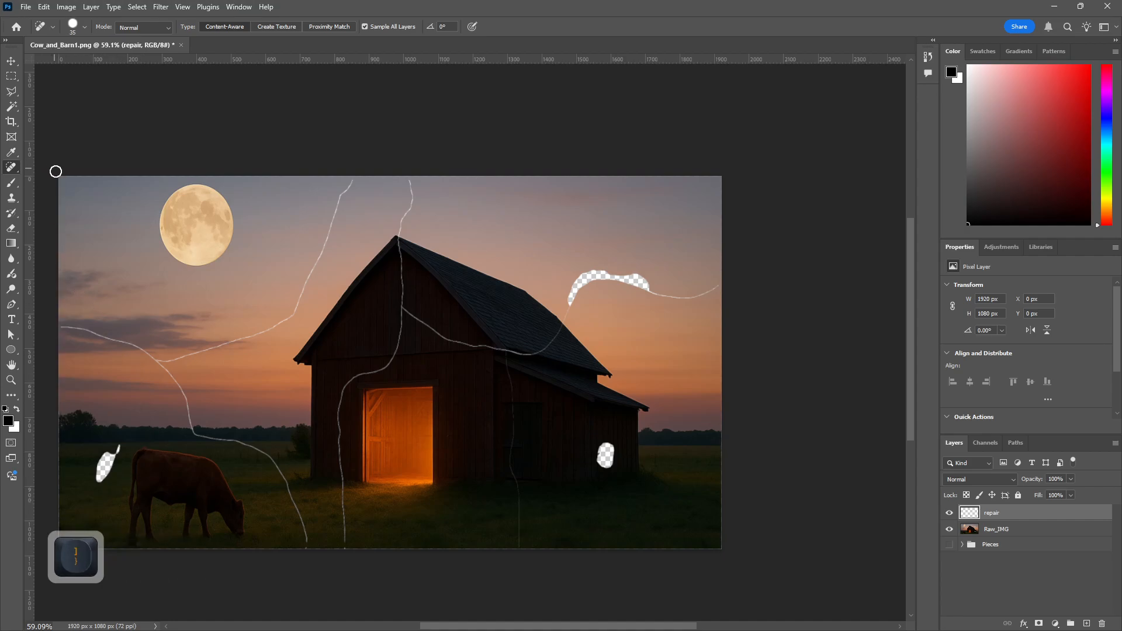
key("shift")
left_click(58, 544, "shift")
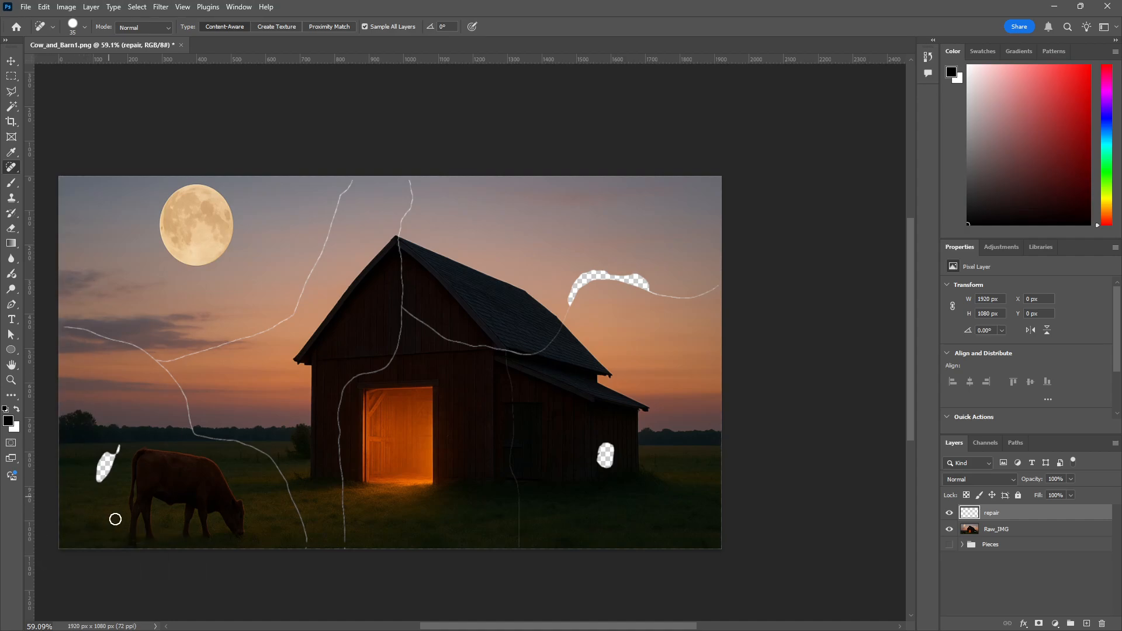
key("shift")
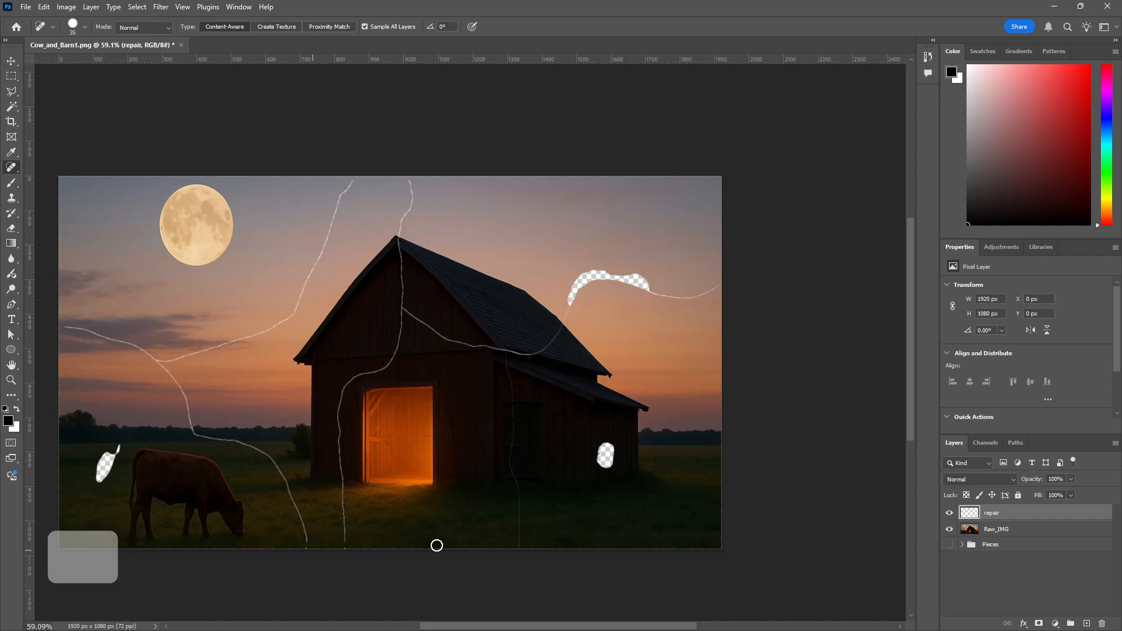
left_click(721, 549, "shift")
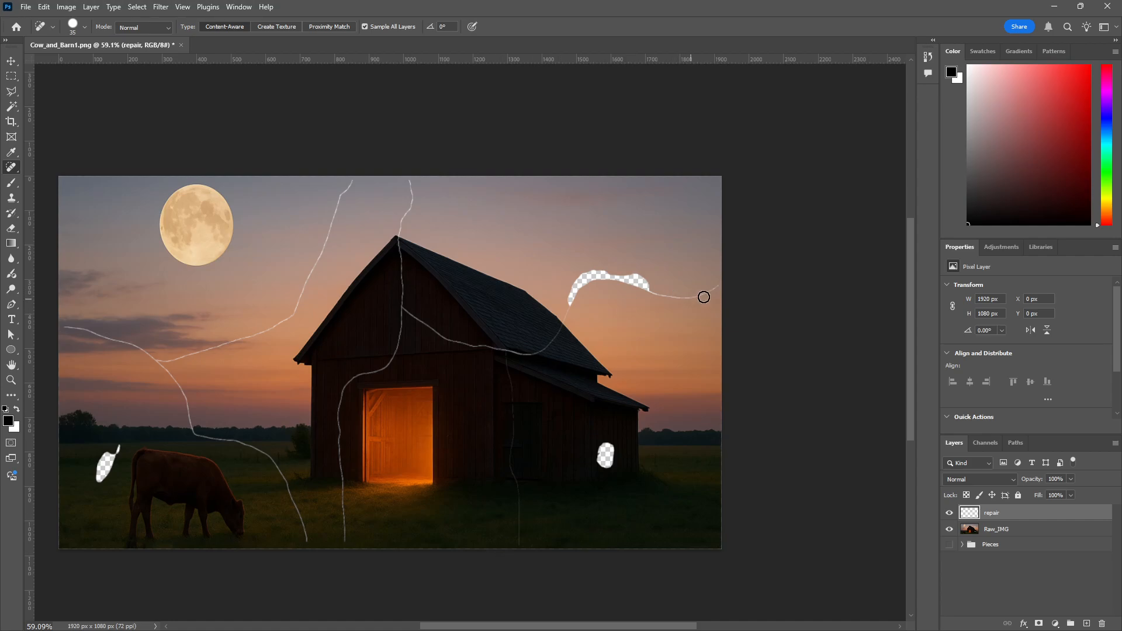
- Reduce the healing brush to 15 px and remove the tear line running down the sky between the moon and the barn
scroll(356, 188, "up", 5)
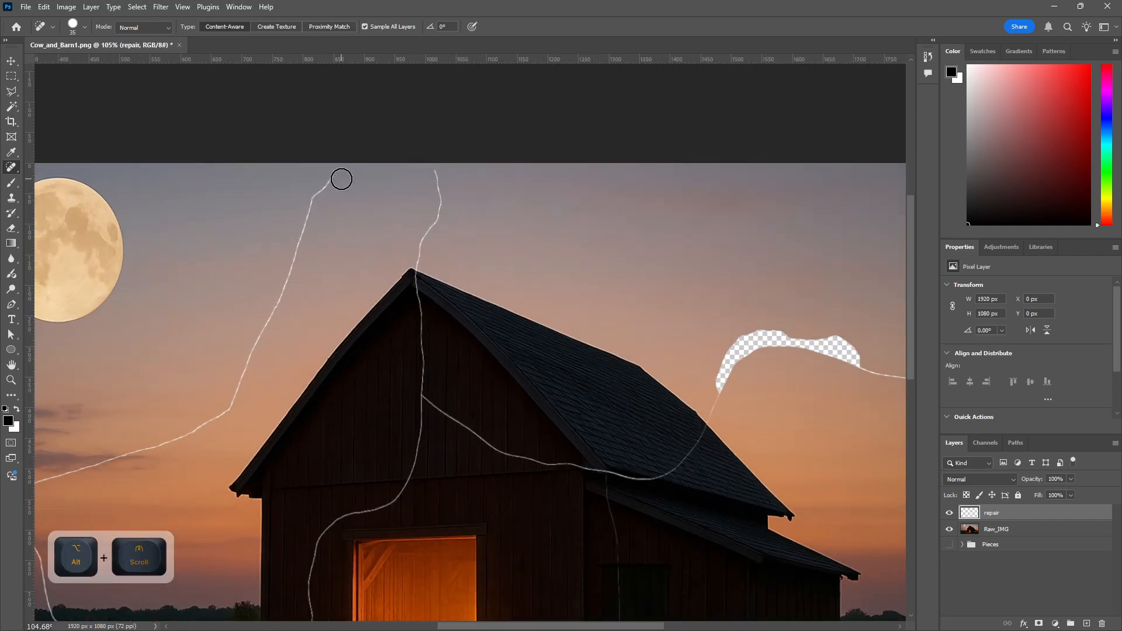
key("bracketleft")
key("bracketleft")
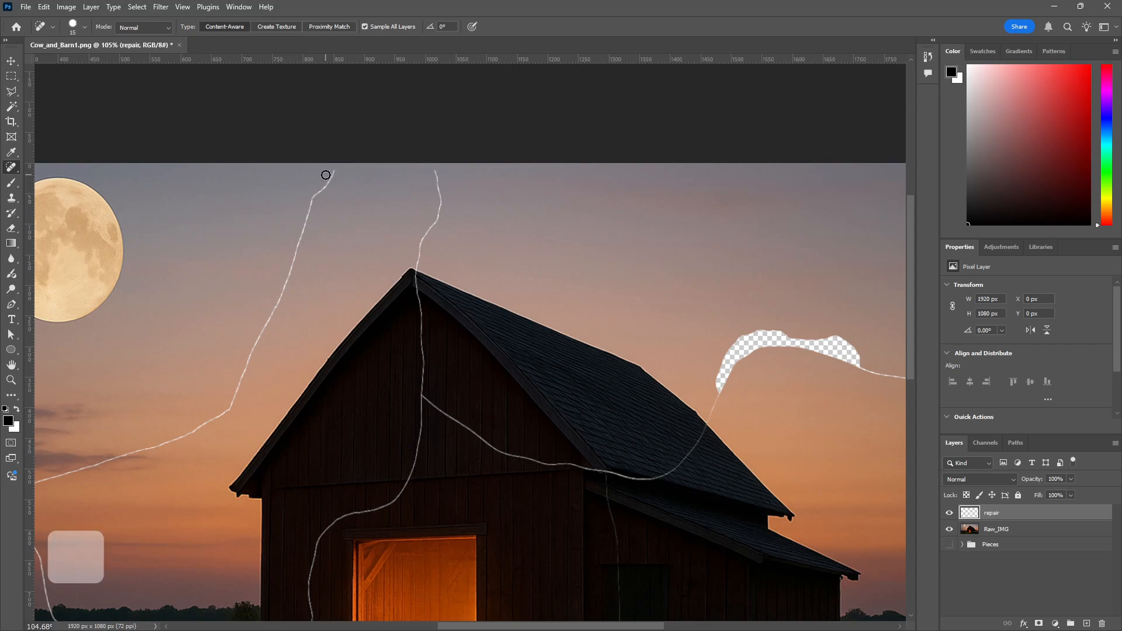
key("bracketright")
left_click_drag(241, 369, 340, 156)
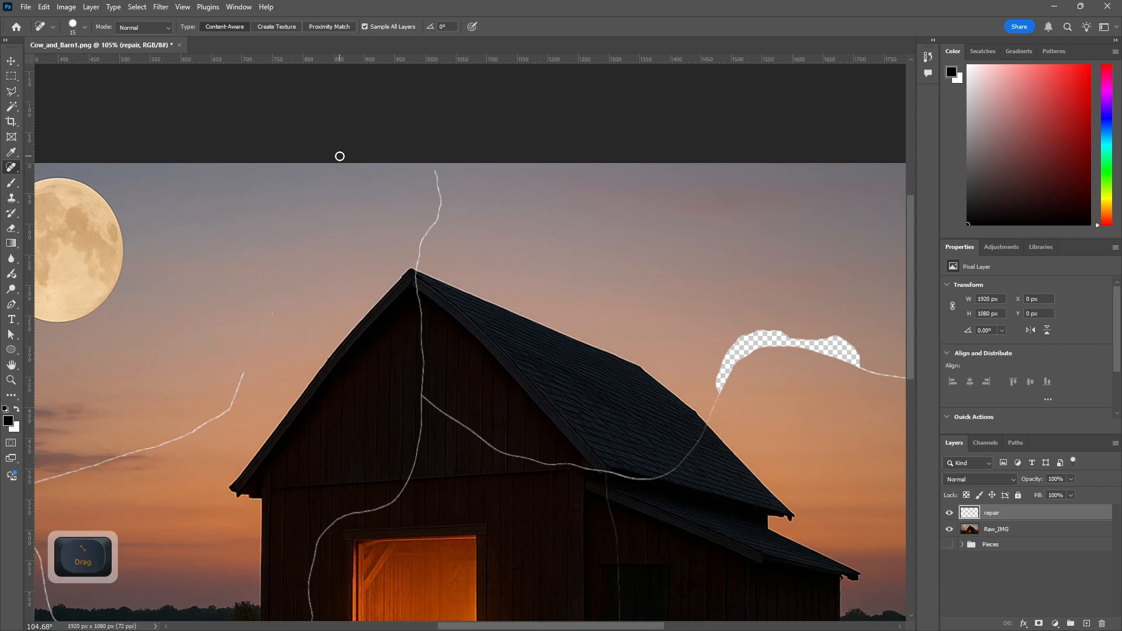
left_click(335, 174)
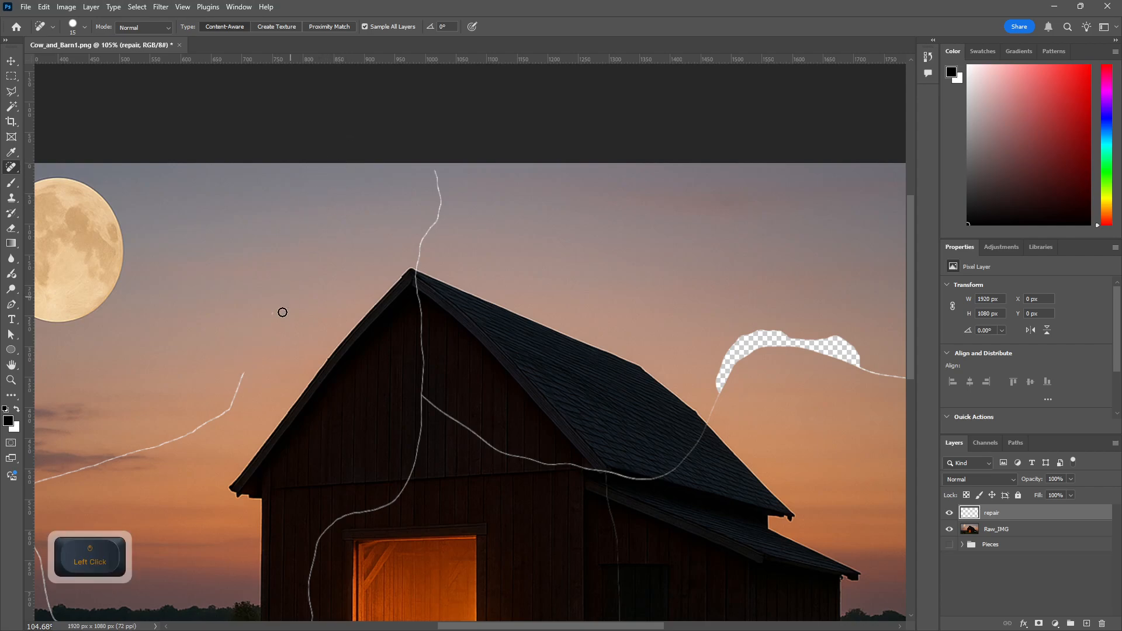
mouse_move(237, 387)
left_mouse_down()
mouse_move(282, 304)
mouse_move(227, 416)
mouse_move(254, 385)
left_mouse_up()
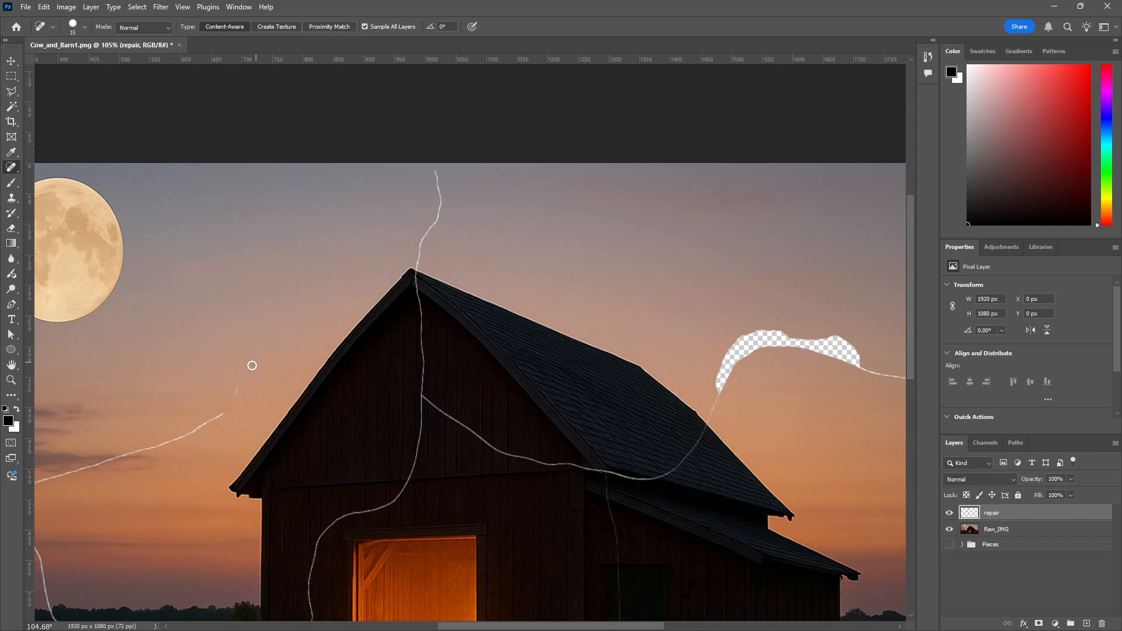
- Heal the upper end of the sloping tear between the barn roof and the clouds in short strokes
mouse_move(251, 365)
left_mouse_down()
mouse_move(372, 290)
mouse_move(457, 267)
mouse_move(533, 191)
mouse_move(528, 216)
mouse_move(537, 207)
mouse_move(493, 257)
mouse_move(511, 241)
mouse_move(495, 236)
mouse_move(506, 242)
mouse_move(486, 255)
left_mouse_up()
left_click(526, 216)
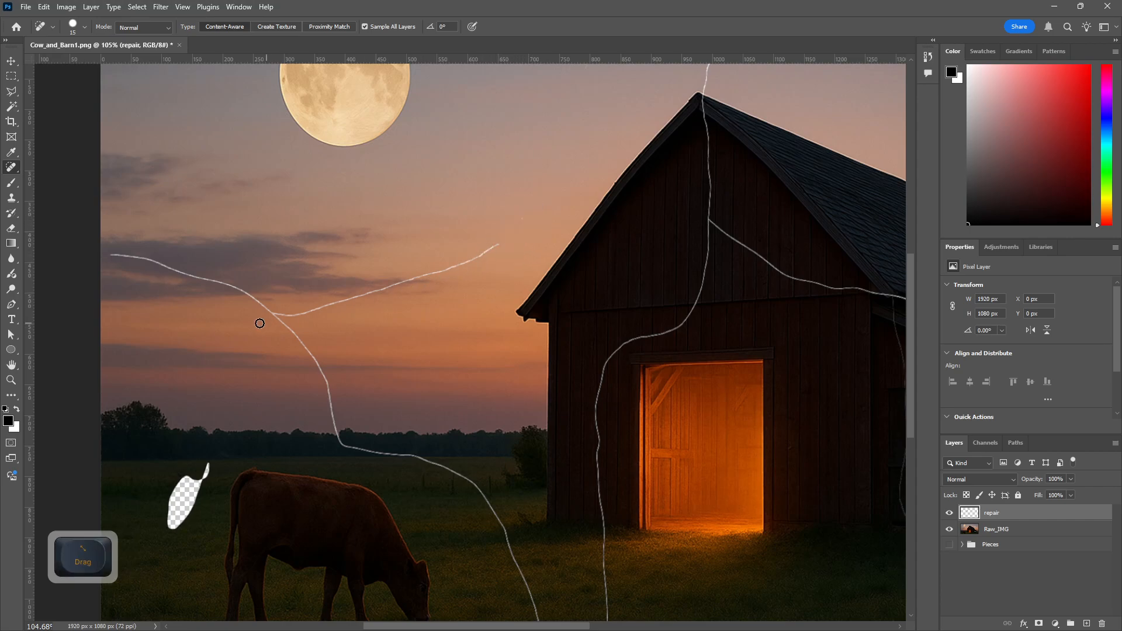
mouse_move(520, 213)
left_mouse_down()
mouse_move(433, 276)
mouse_move(274, 318)
left_mouse_up()
key("ctrl+z")
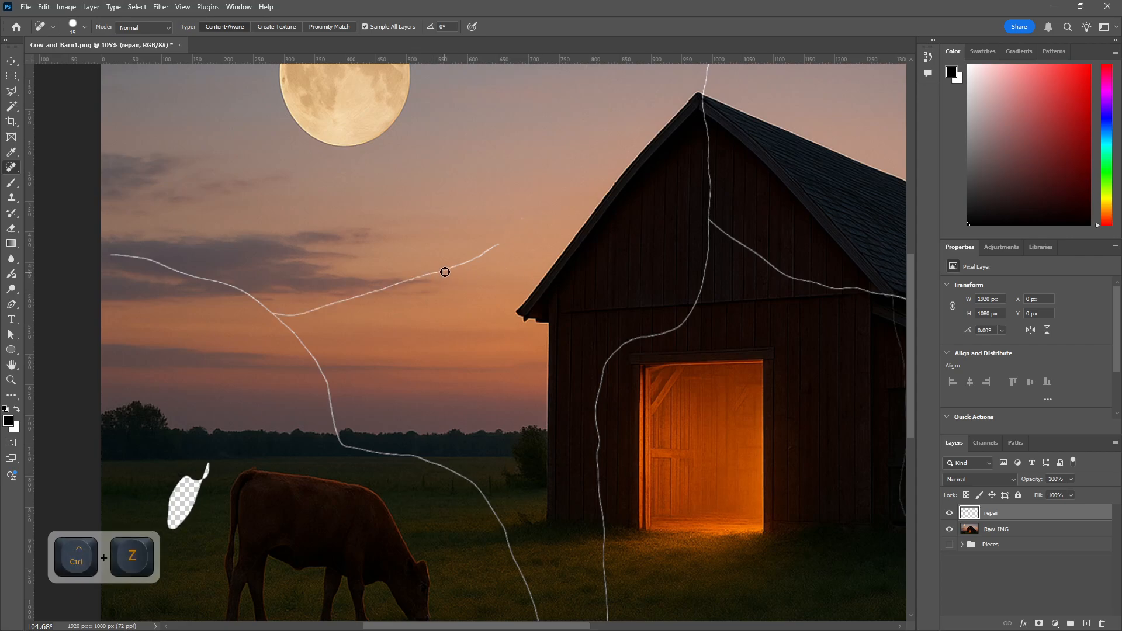
mouse_move(445, 272)
left_mouse_down()
mouse_move(524, 226)
mouse_move(507, 234)
left_mouse_up()
scroll(408, 284, "up", 5, "alt")
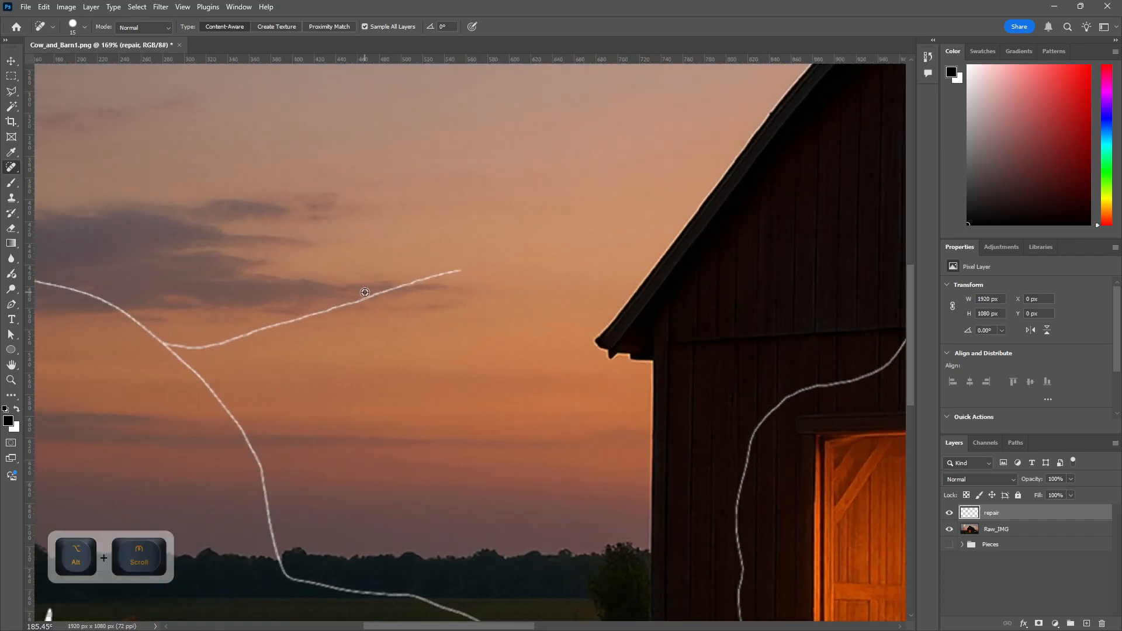
mouse_move(485, 272)
left_mouse_down()
mouse_move(446, 273)
mouse_move(478, 270)
left_mouse_up()
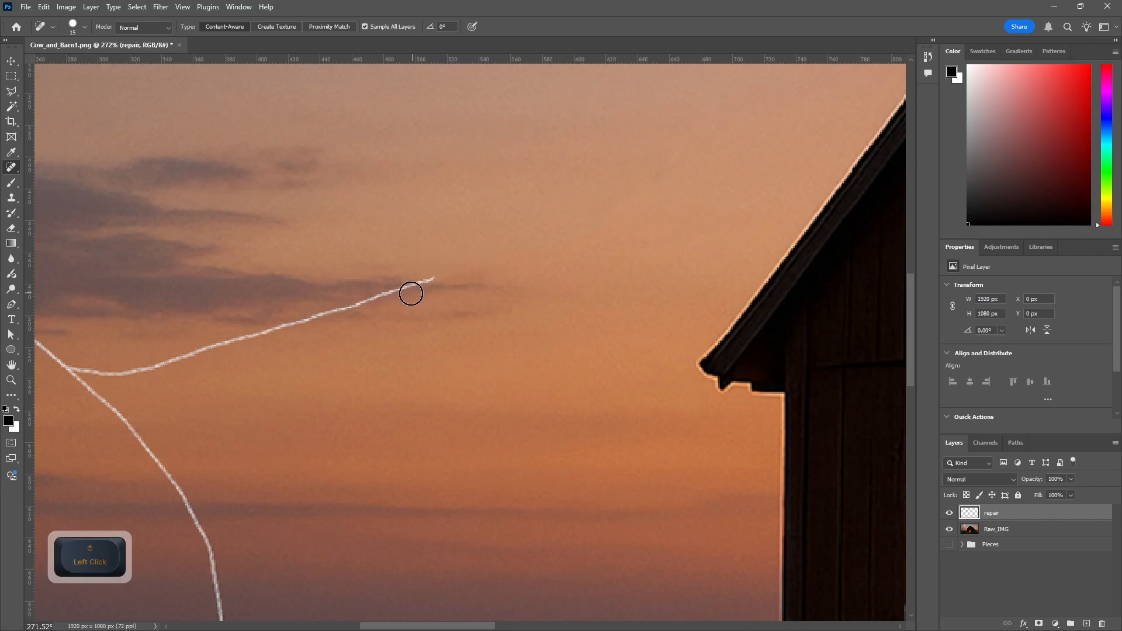
- Heal the sloping tear where it crosses the thin cloud streaks, undoing poor strokes and touching up the leftover speck
mouse_move(405, 290)
left_mouse_down()
mouse_move(431, 279)
mouse_move(316, 321)
left_mouse_up()
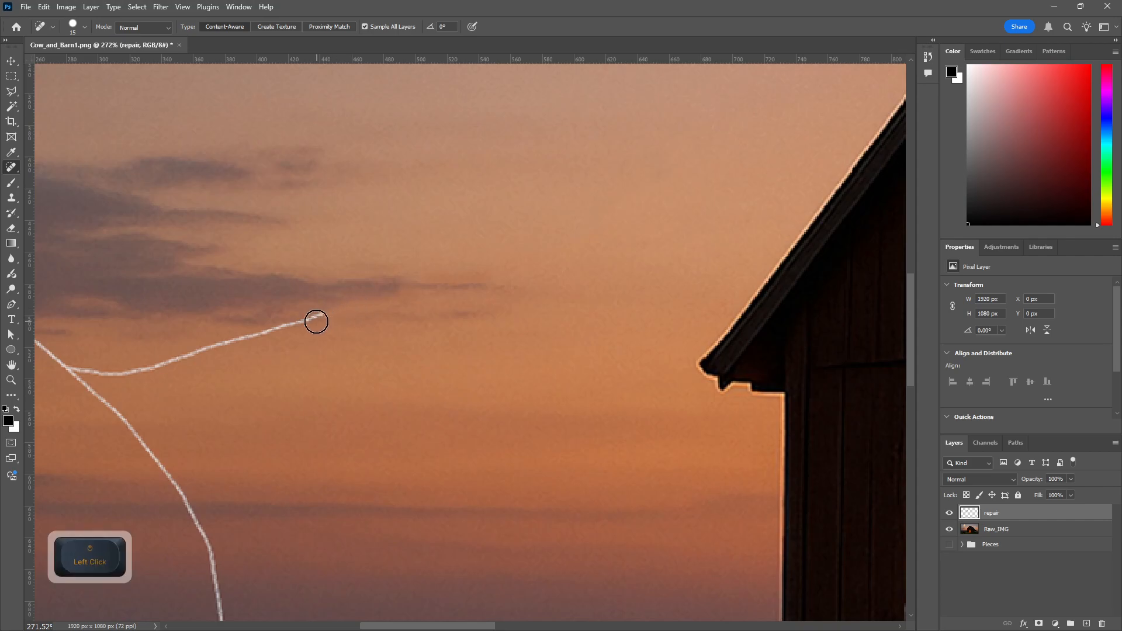
key("ctrl+z")
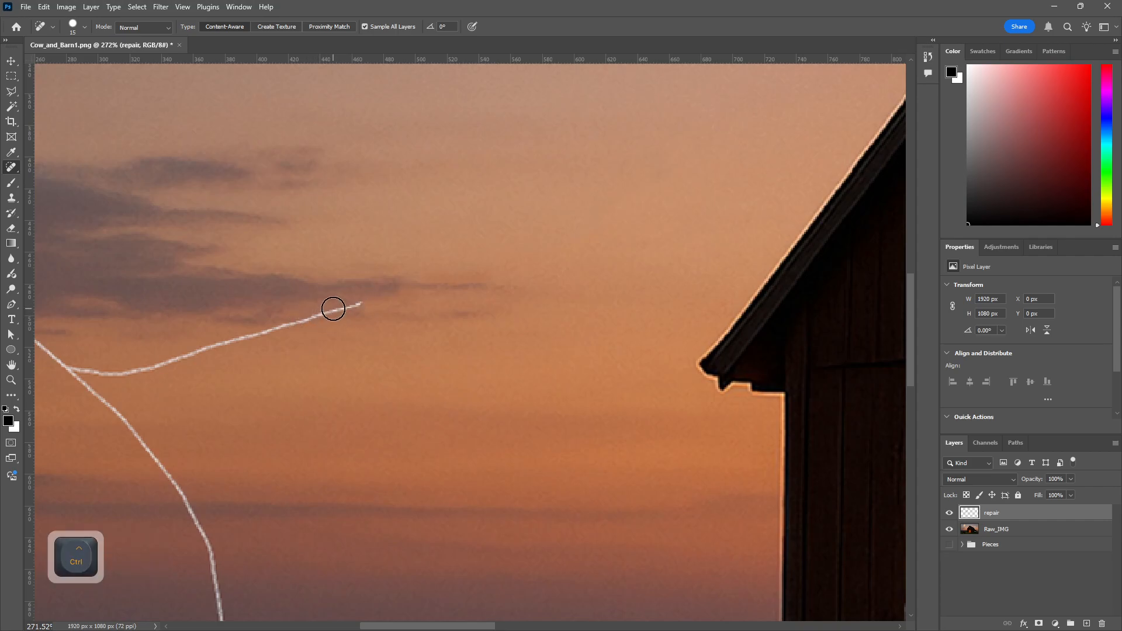
left_click_drag(335, 309, 345, 306)
key("ctrl+z")
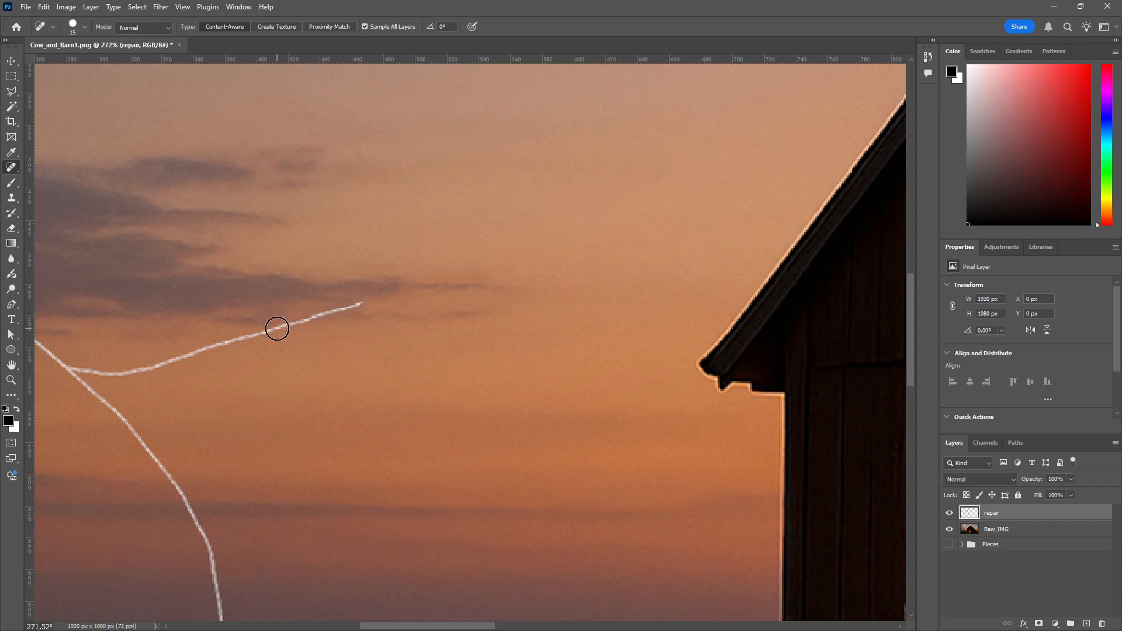
left_click_drag(277, 329, 348, 301)
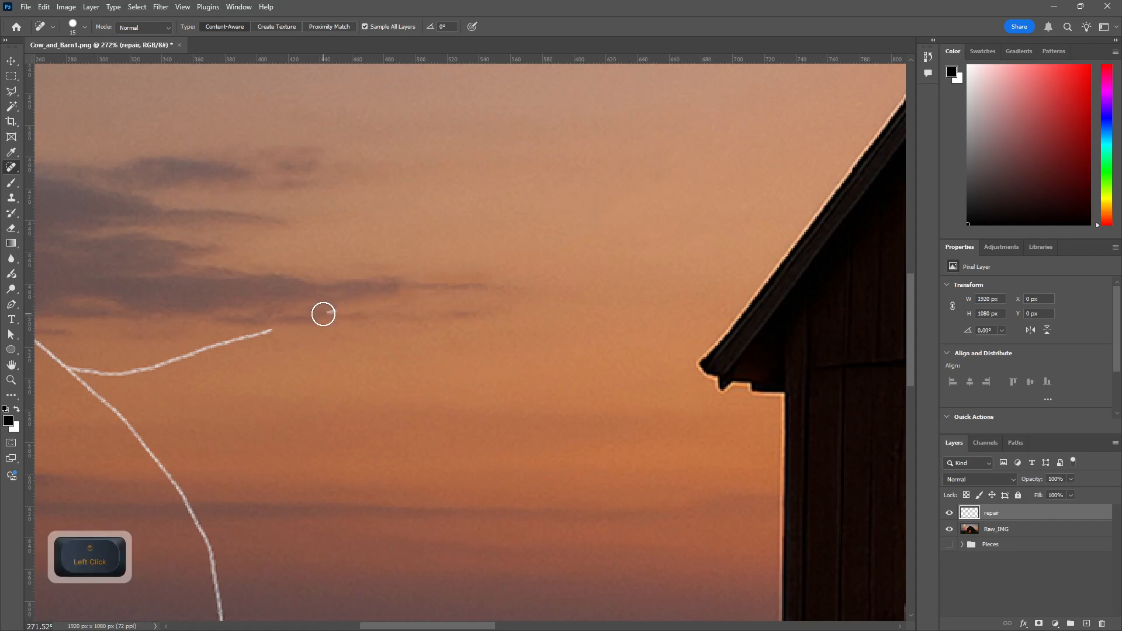
left_click(323, 314)
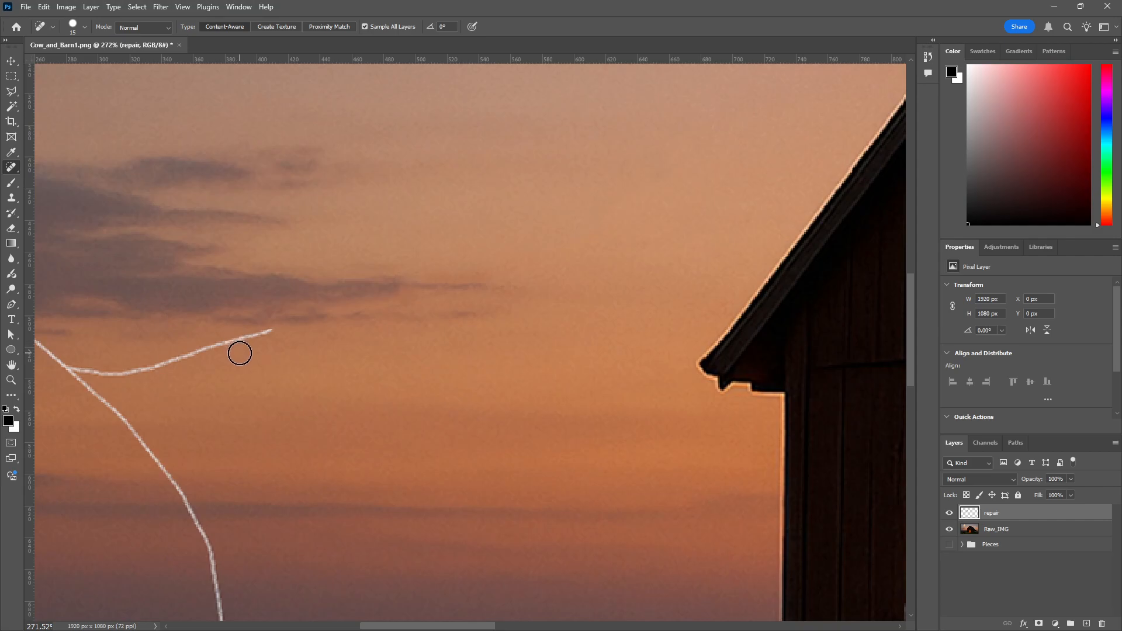
- Heal the rest of the sloping tear and the junction where it meets the long tear below the dark clouds
mouse_move(266, 328)
left_mouse_down()
mouse_move(159, 368)
mouse_move(314, 340)
mouse_move(579, 406)
left_mouse_up()
mouse_move(387, 345)
left_mouse_down()
mouse_move(417, 339)
mouse_move(411, 360)
mouse_move(443, 361)
mouse_move(450, 387)
mouse_move(420, 388)
mouse_move(466, 374)
mouse_move(558, 396)
left_mouse_up()
left_click_drag(474, 399, 519, 441)
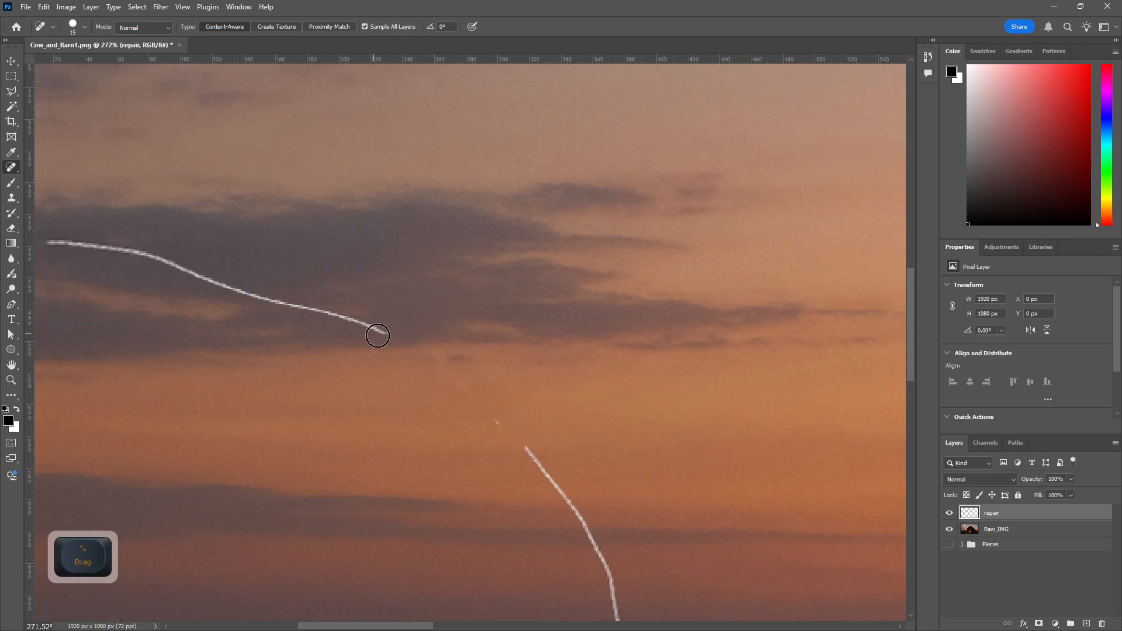
- Heal the leftover speck in the orange sky and the tear running across the dark clouds toward the image's edge
left_click(492, 423)
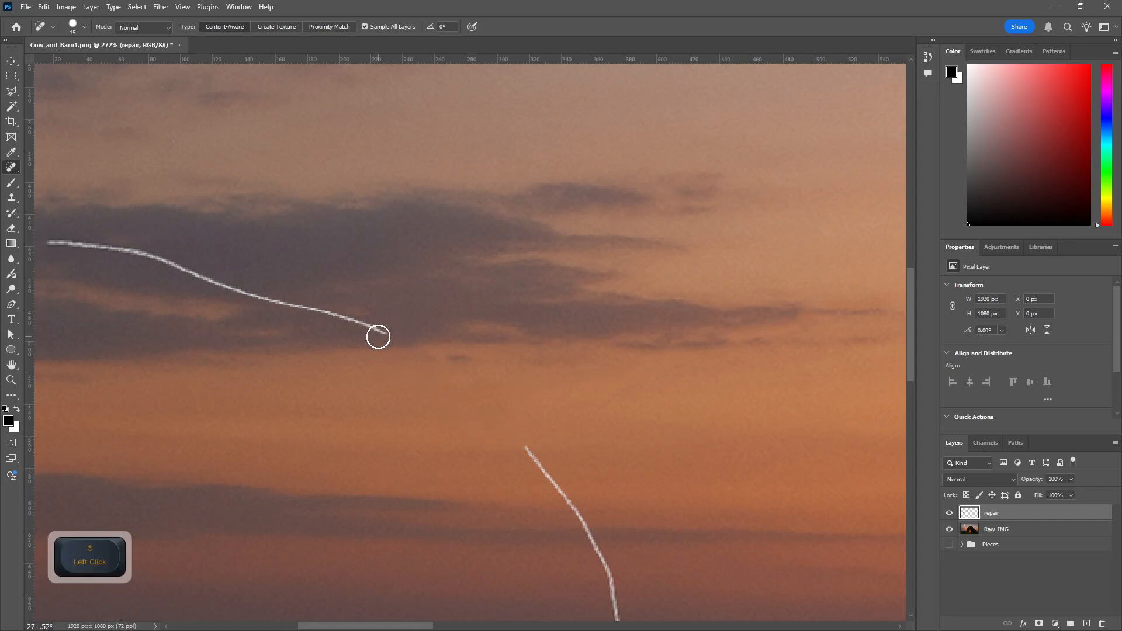
left_click_drag(378, 337, 179, 267)
mouse_move(169, 262)
left_mouse_down()
mouse_move(122, 252)
mouse_move(197, 265)
mouse_move(302, 339)
mouse_move(326, 341)
left_mouse_up()
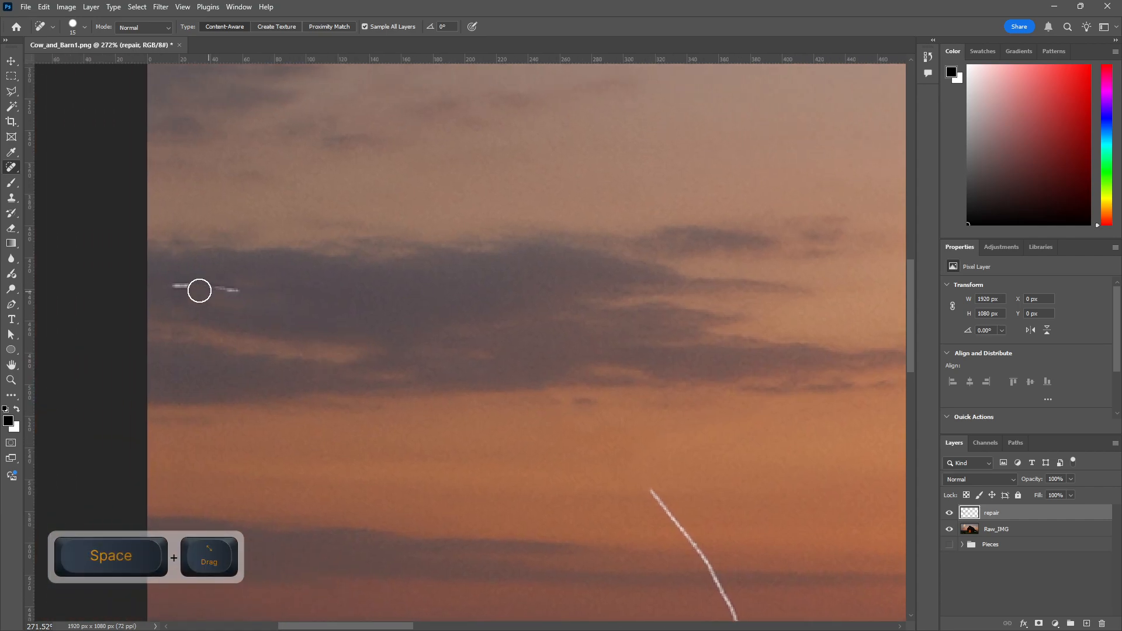
left_click_drag(174, 287, 264, 297)
- Heal the tear running down from the orange sky past the thin cloud streak into the treeline
scroll(408, 381, "down", 3)
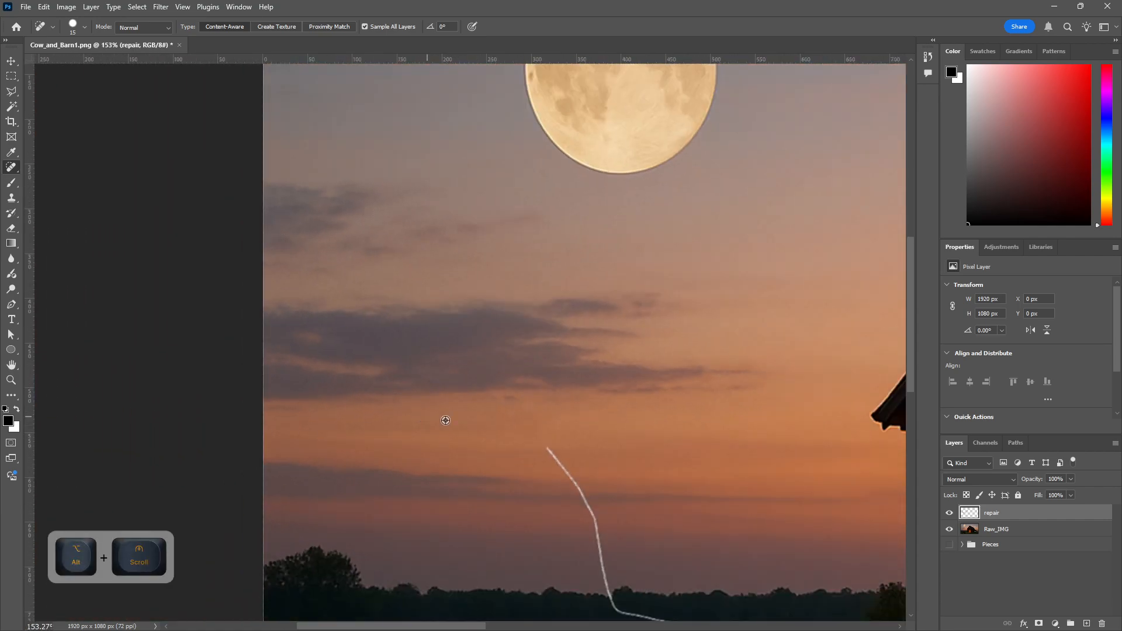
left_click_drag(464, 466, 357, 157)
scroll(200, 459, "down", 2)
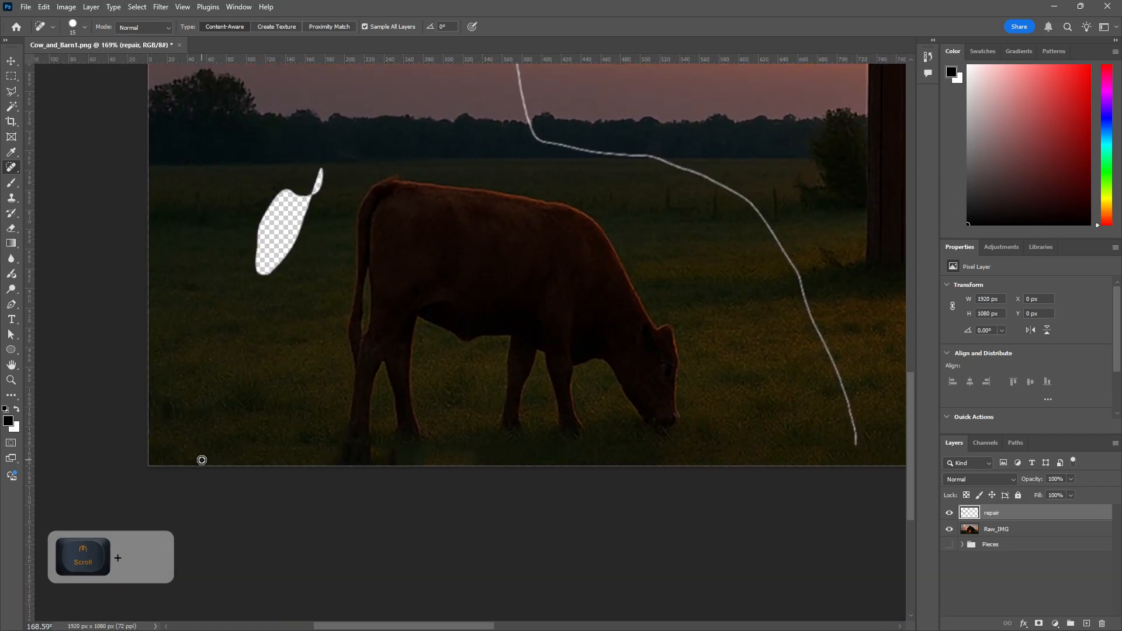
scroll(183, 456, "up", 5, "alt")
scroll(363, 383, "down", 3, "alt")
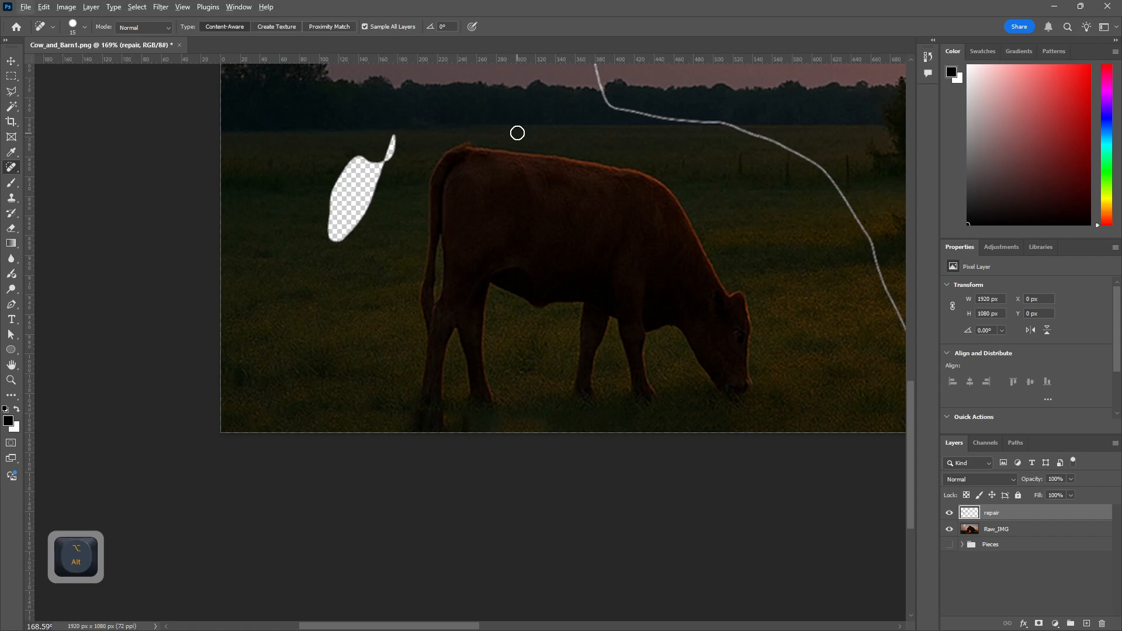
left_click_drag(517, 130, 317, 368)
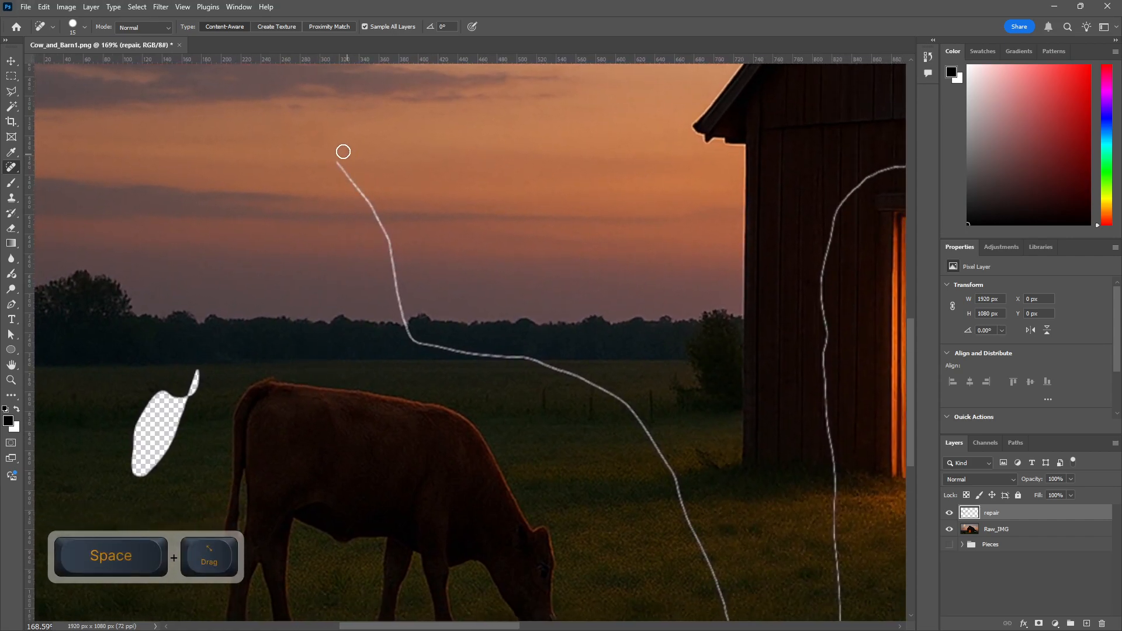
left_click_drag(331, 168, 372, 206)
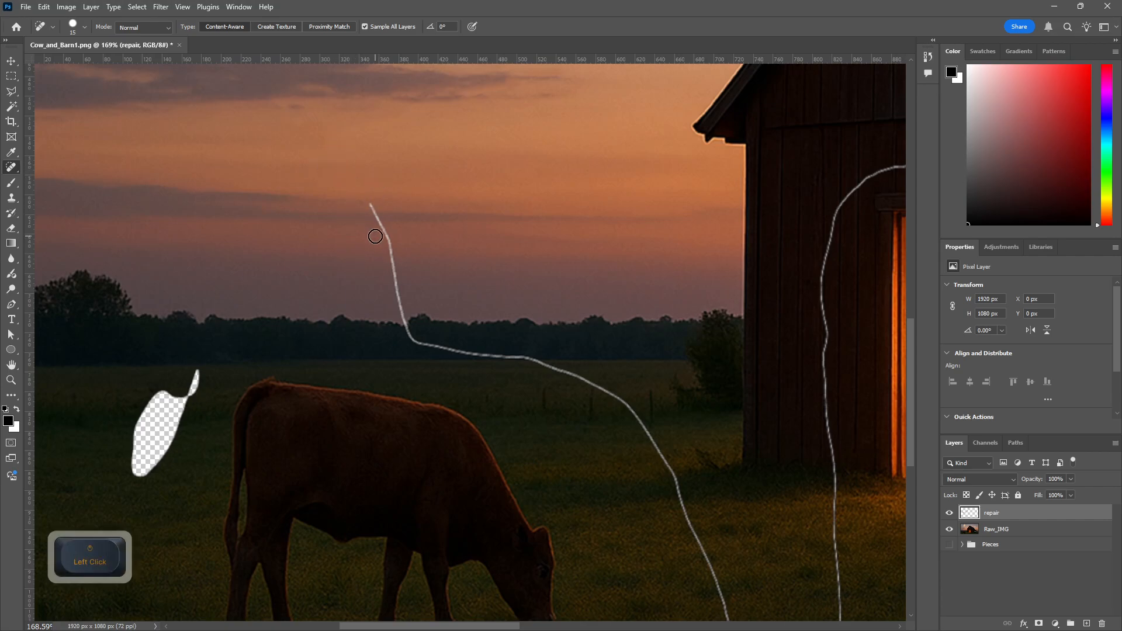
scroll(374, 228, "up", 5)
mouse_move(355, 190)
left_mouse_down()
mouse_move(401, 187)
mouse_move(421, 229)
mouse_move(401, 241)
mouse_move(418, 268)
mouse_move(382, 246)
mouse_move(432, 397)
mouse_move(437, 384)
mouse_move(387, 384)
mouse_move(398, 357)
mouse_move(430, 361)
mouse_move(413, 396)
mouse_move(499, 409)
mouse_move(528, 429)
mouse_move(595, 429)
left_mouse_up()
left_click(431, 361)
- Heal the tear along the base of the treeline and where it curves down across the fenced field behind the cow
left_click_drag(478, 431, 524, 419)
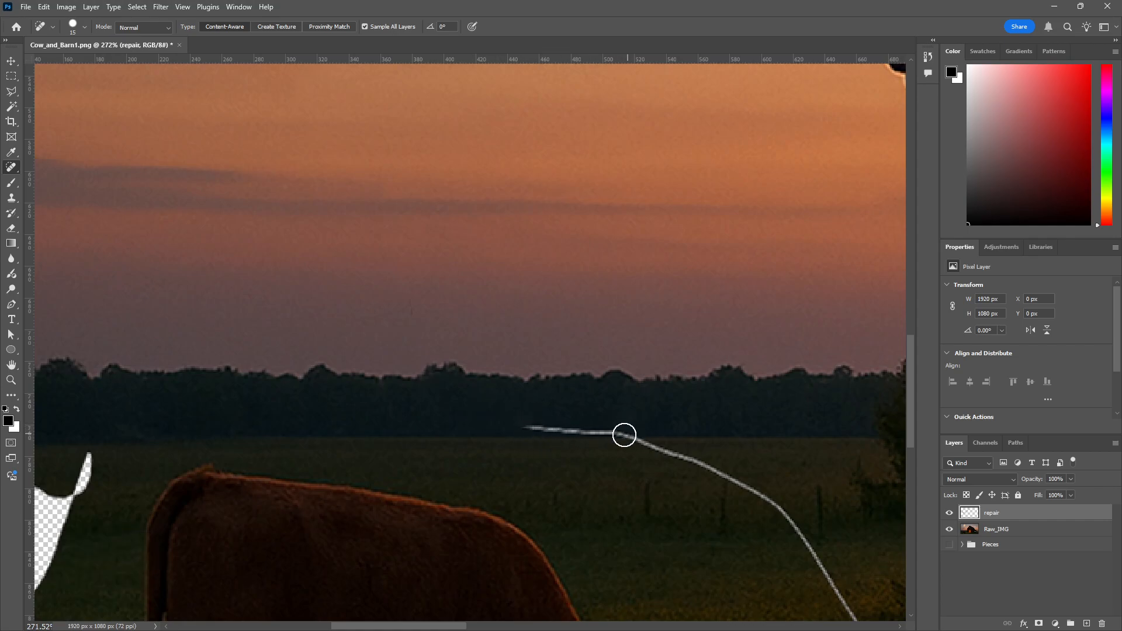
left_click(614, 437)
left_click(563, 434)
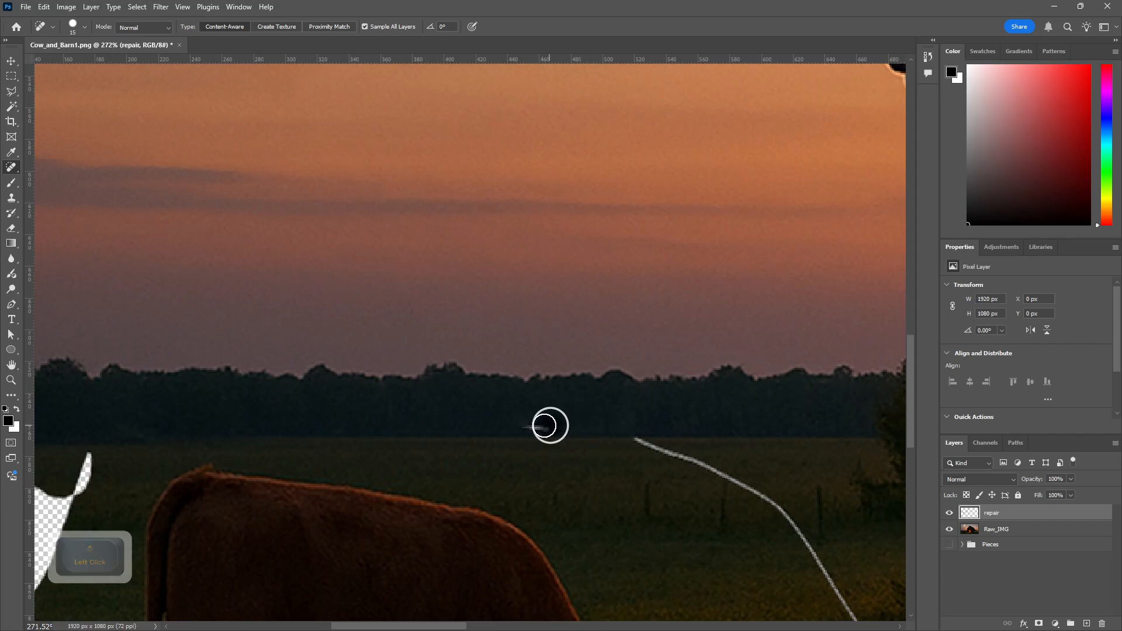
key("space")
mouse_move(587, 459)
left_mouse_down()
mouse_move(348, 301)
mouse_move(396, 283)
mouse_move(553, 348)
left_mouse_up()
mouse_move(460, 302)
left_mouse_down()
mouse_move(576, 410)
mouse_move(617, 492)
mouse_move(426, 251)
left_mouse_up()
key("space")
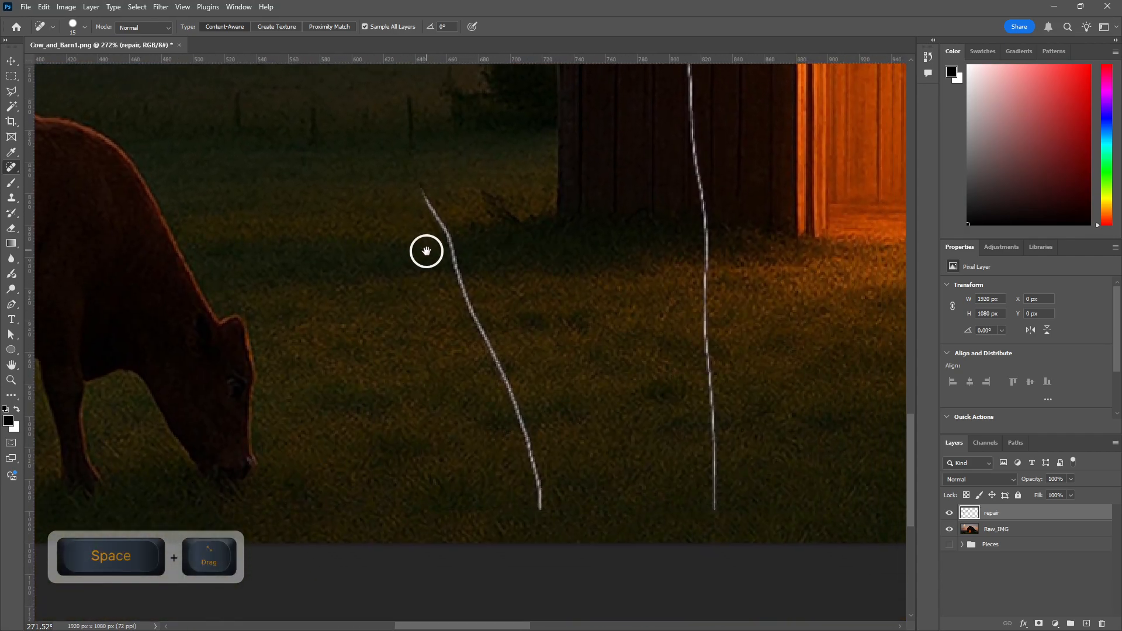
- Heal the sloping tear in the grass between the cow and the barn, undoing the poor stroke and redoing it in sections
mouse_move(419, 193)
left_mouse_down()
mouse_move(542, 523)
mouse_move(552, 479)
mouse_move(514, 365)
mouse_move(464, 284)
left_mouse_up()
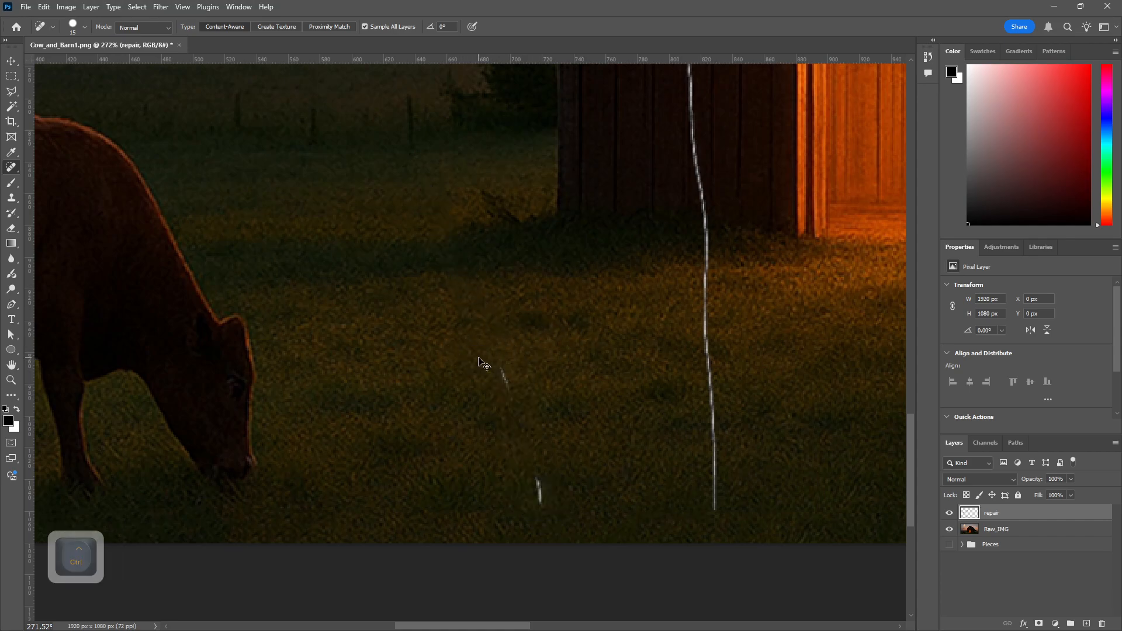
key("ctrl+z")
mouse_move(485, 354)
left_mouse_down()
mouse_move(509, 380)
mouse_move(544, 500)
left_mouse_up()
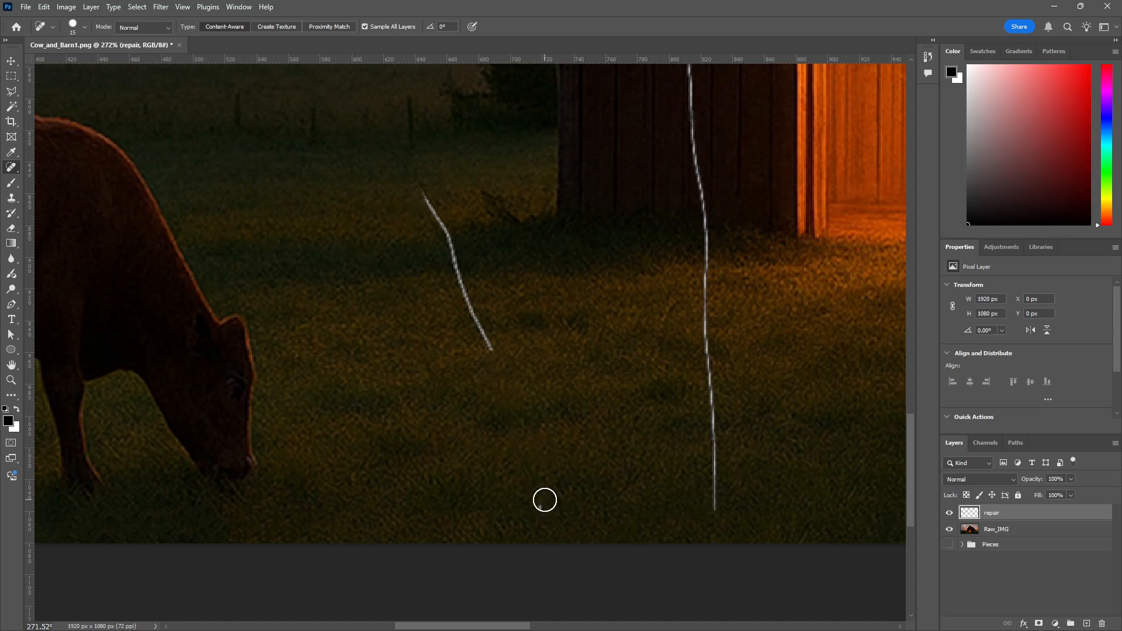
left_click_drag(514, 445, 541, 511)
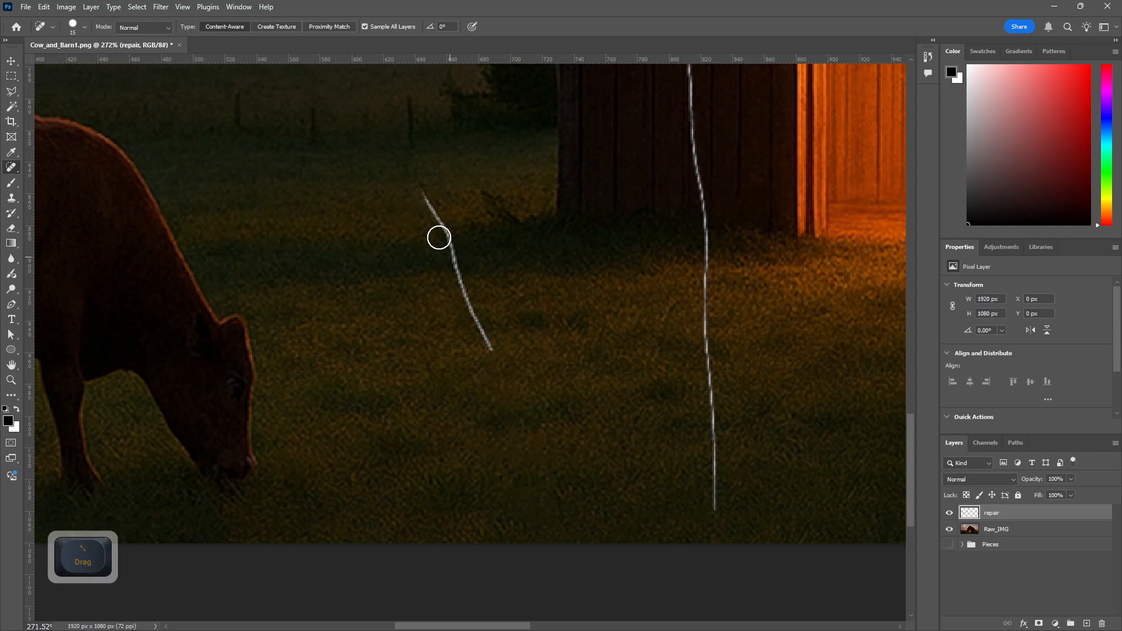
left_click_drag(421, 201, 498, 328)
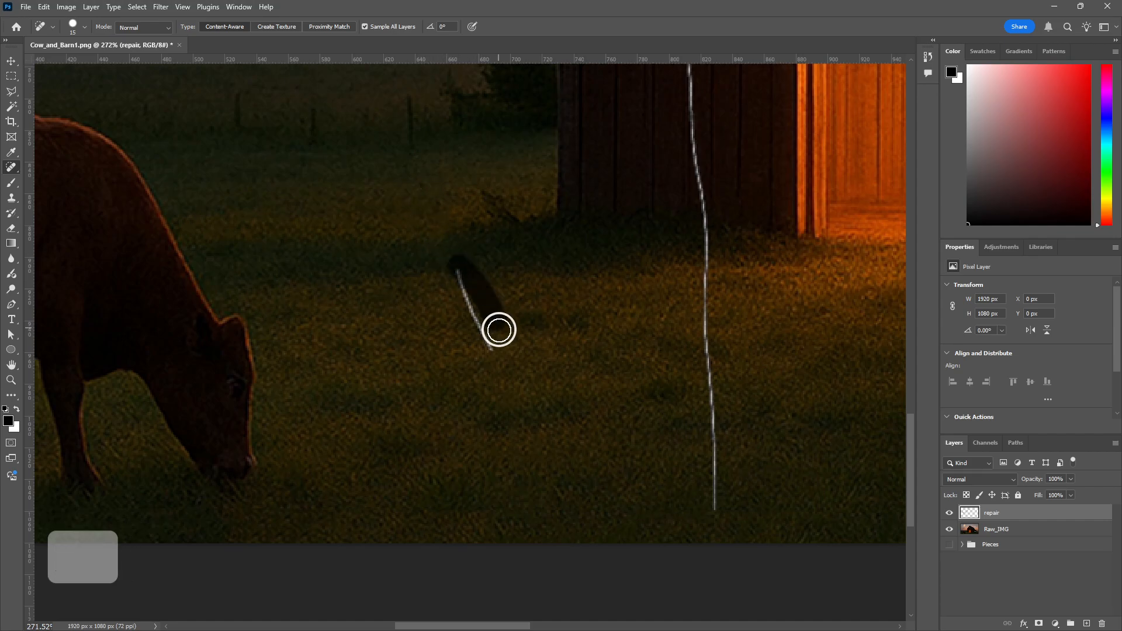
left_click_drag(459, 277, 501, 367)
- Heal the vertical tear in the grass in short strokes, working upward to the base of the barn wall
key("space")
left_click_drag(591, 368, 412, 383)
left_click_drag(536, 522, 532, 426)
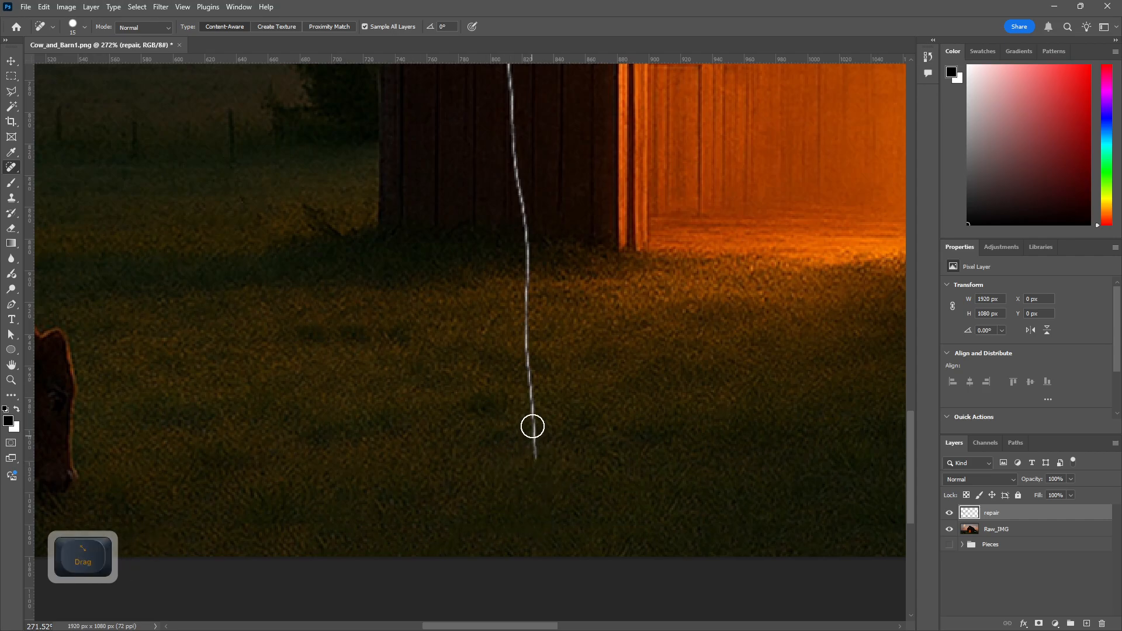
left_click_drag(527, 361, 544, 431)
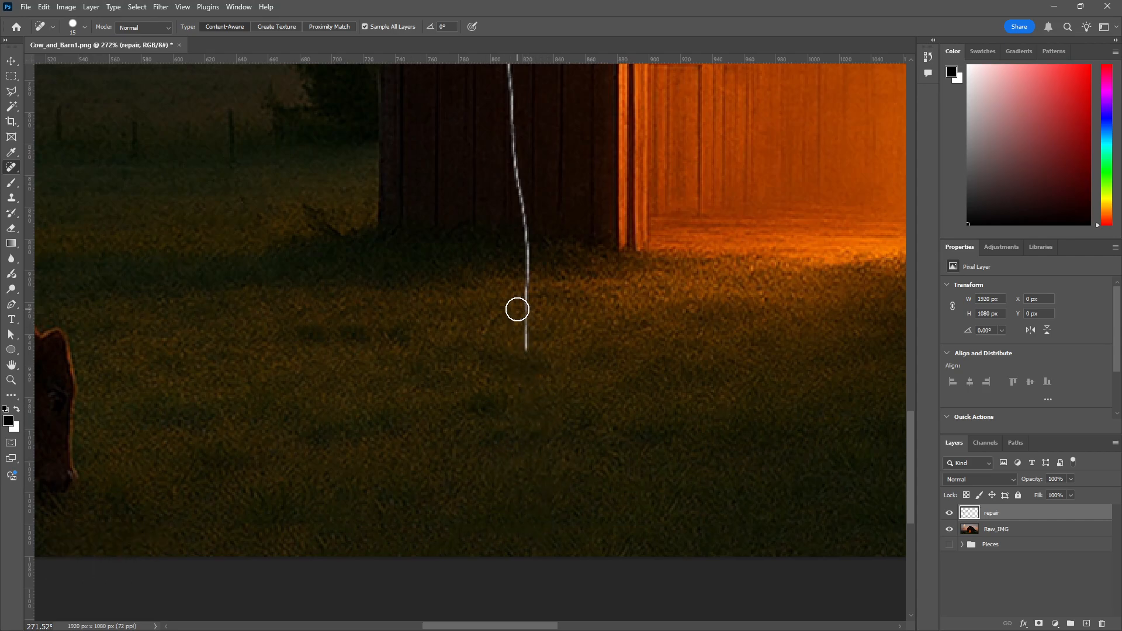
left_click_drag(519, 298, 526, 396)
left_click_drag(516, 252, 523, 310)
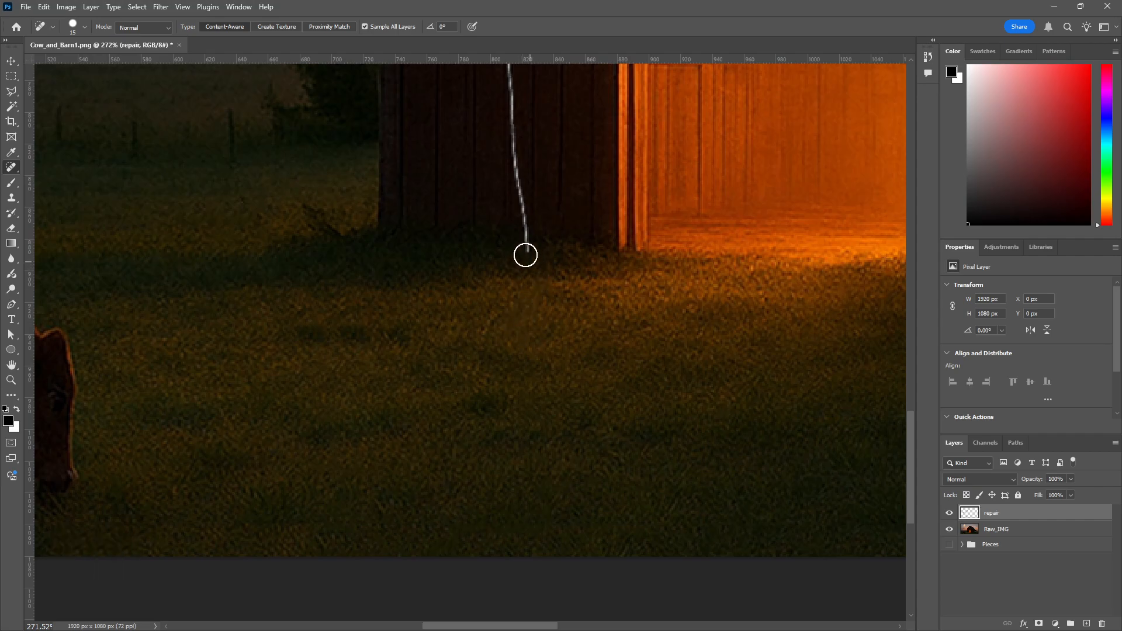
left_click_drag(519, 207, 528, 273)
- Try to heal the tear on the dark barn wall beside the doorway with content-aware strokes, and undo them
left_click_drag(542, 226, 486, 509)
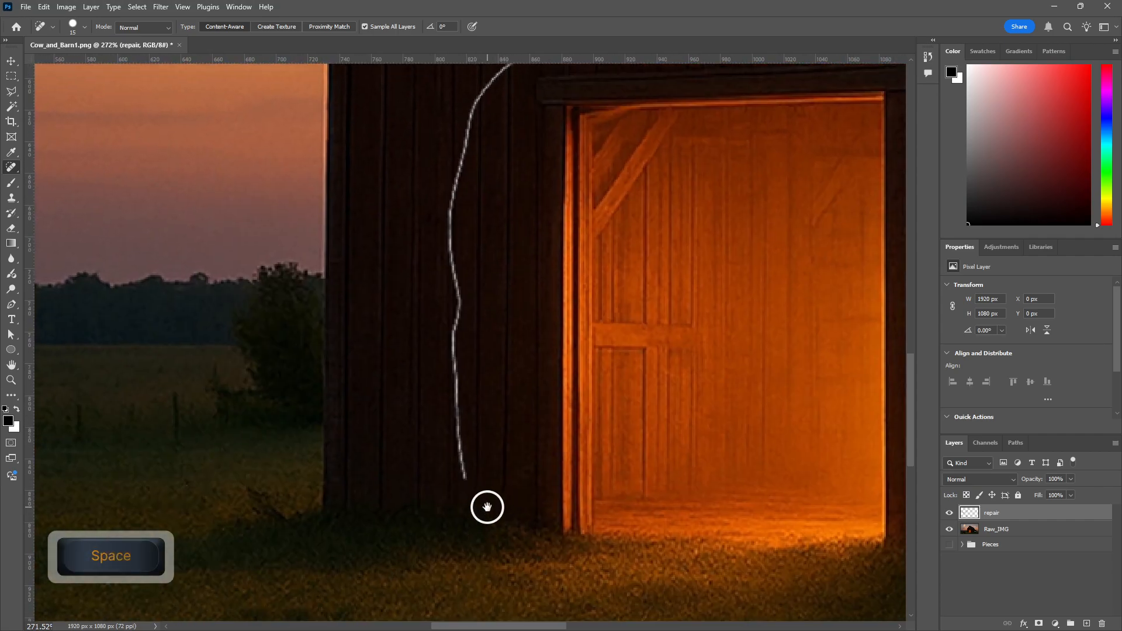
mouse_move(450, 469)
left_mouse_down()
mouse_move(463, 391)
mouse_move(447, 193)
left_mouse_up()
mouse_move(474, 300)
left_mouse_down()
mouse_move(438, 448)
mouse_move(429, 186)
mouse_move(478, 264)
left_mouse_up()
key("ctrl+z")
key("ctrl+z")
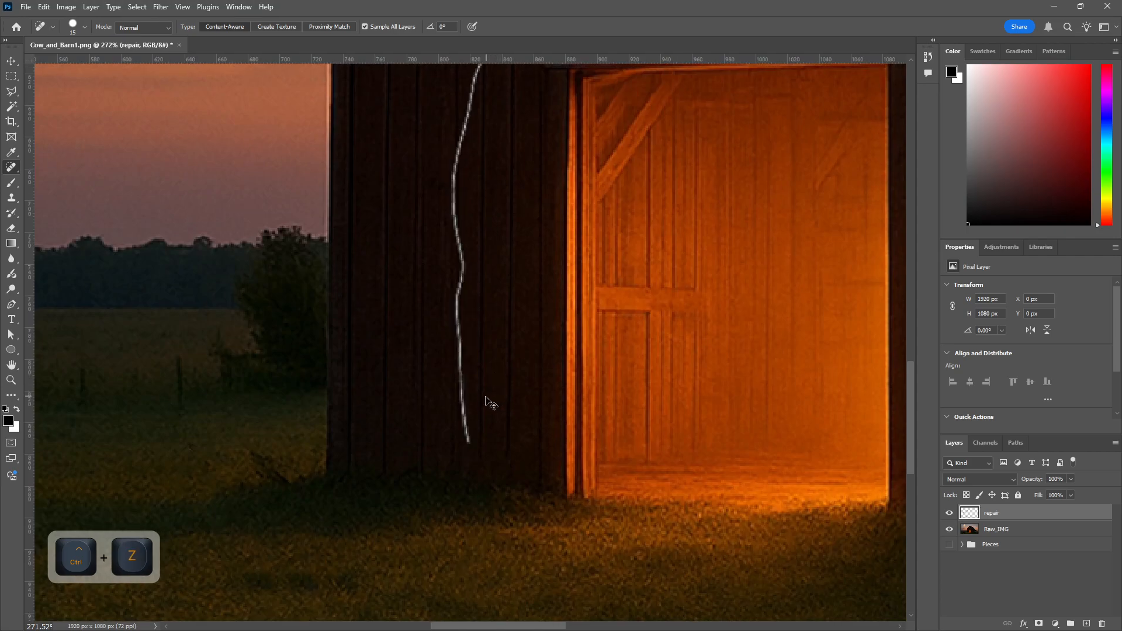
- Try to heal the same barn wall tear in shorter sections from the ground upward, and undo those strokes
mouse_move(461, 443)
left_mouse_down()
mouse_move(453, 374)
mouse_move(469, 435)
left_mouse_up()
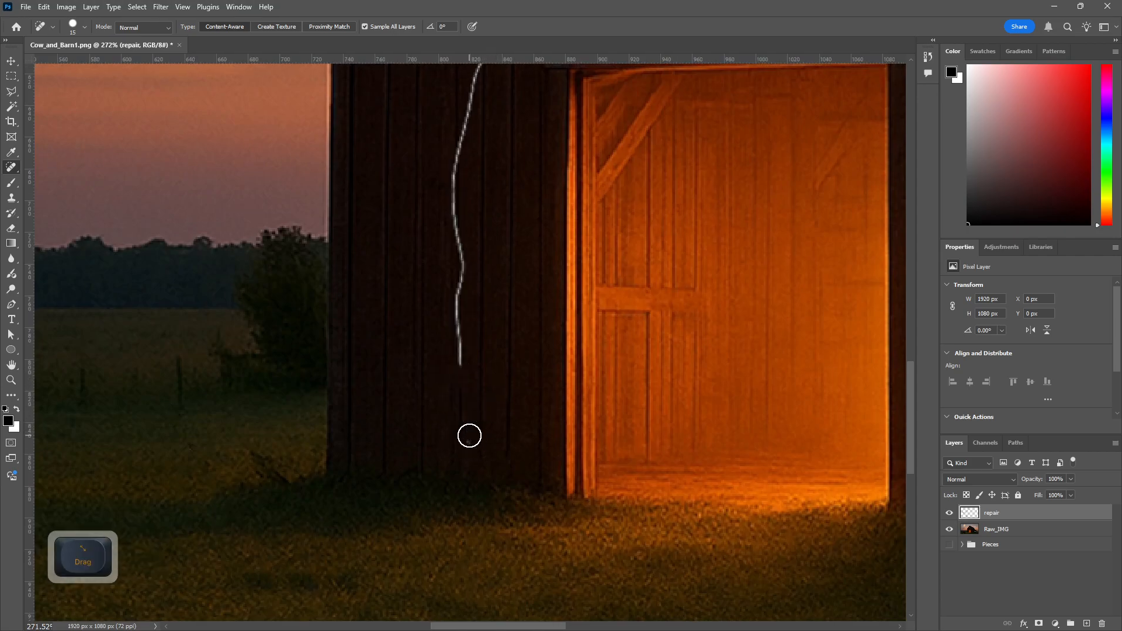
left_click_drag(455, 330, 457, 388)
left_click_drag(459, 268, 453, 309)
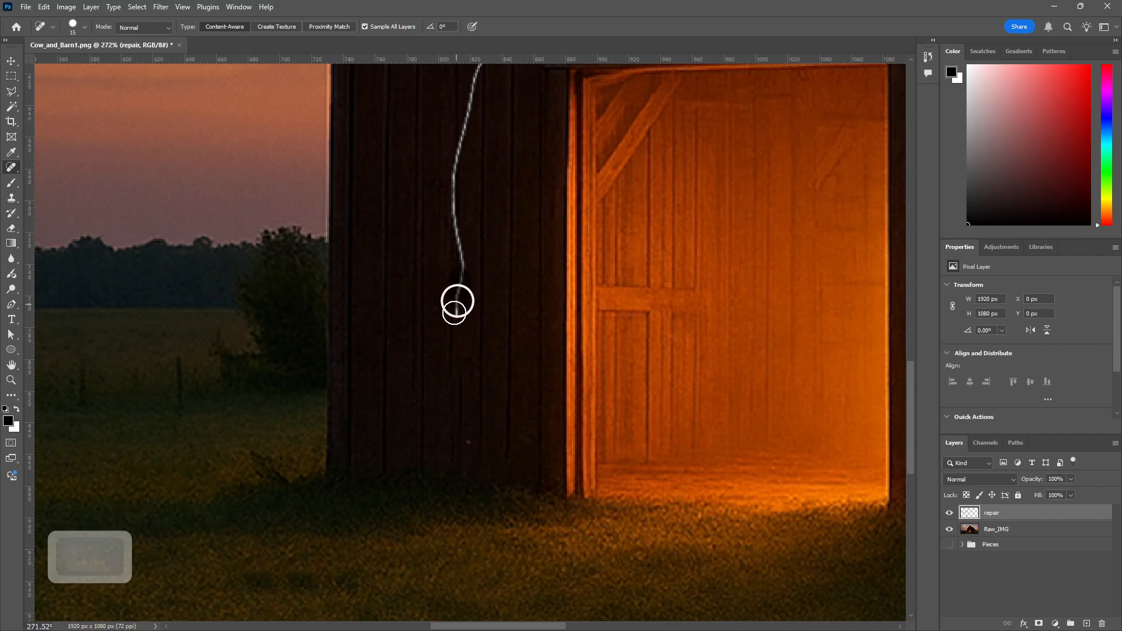
left_click_drag(458, 252, 454, 207)
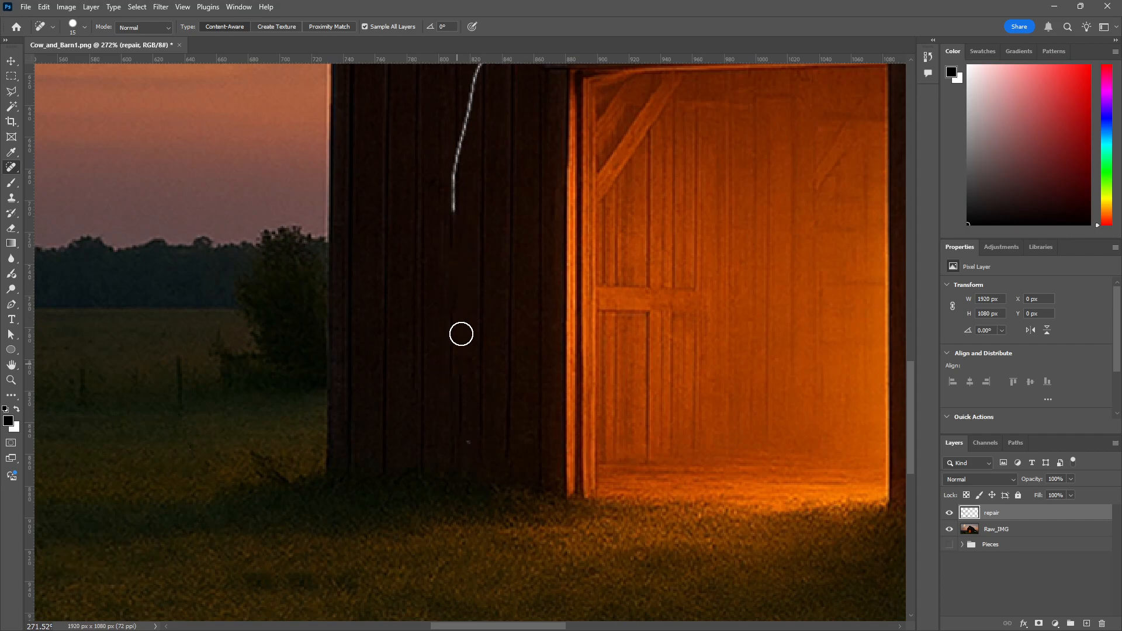
left_click_drag(457, 315, 411, 270)
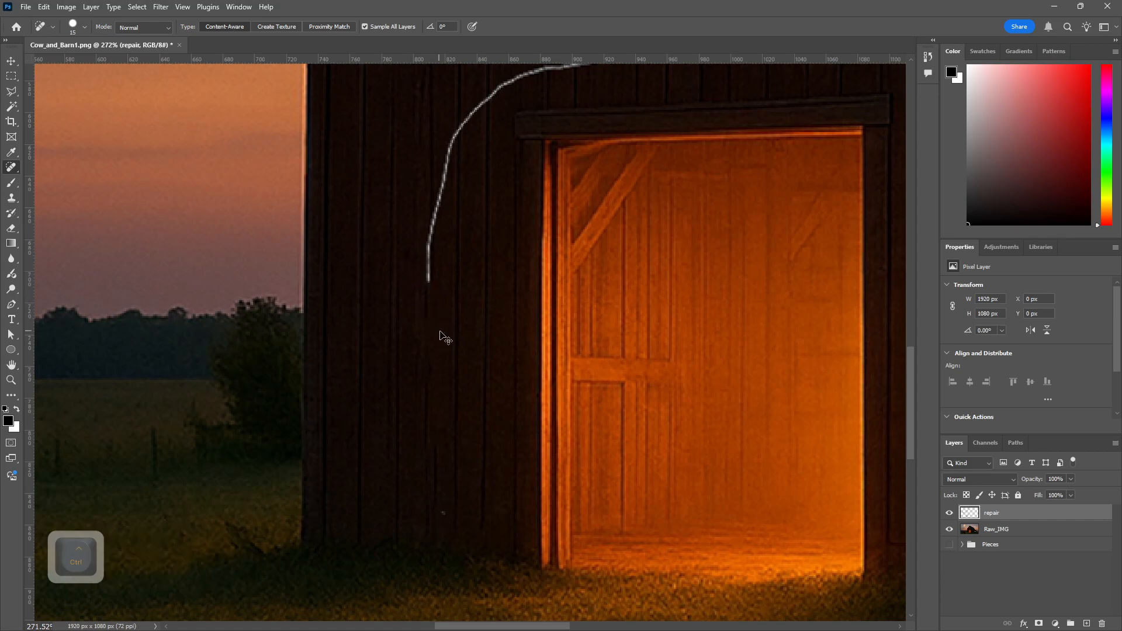
key("ctrl+z")
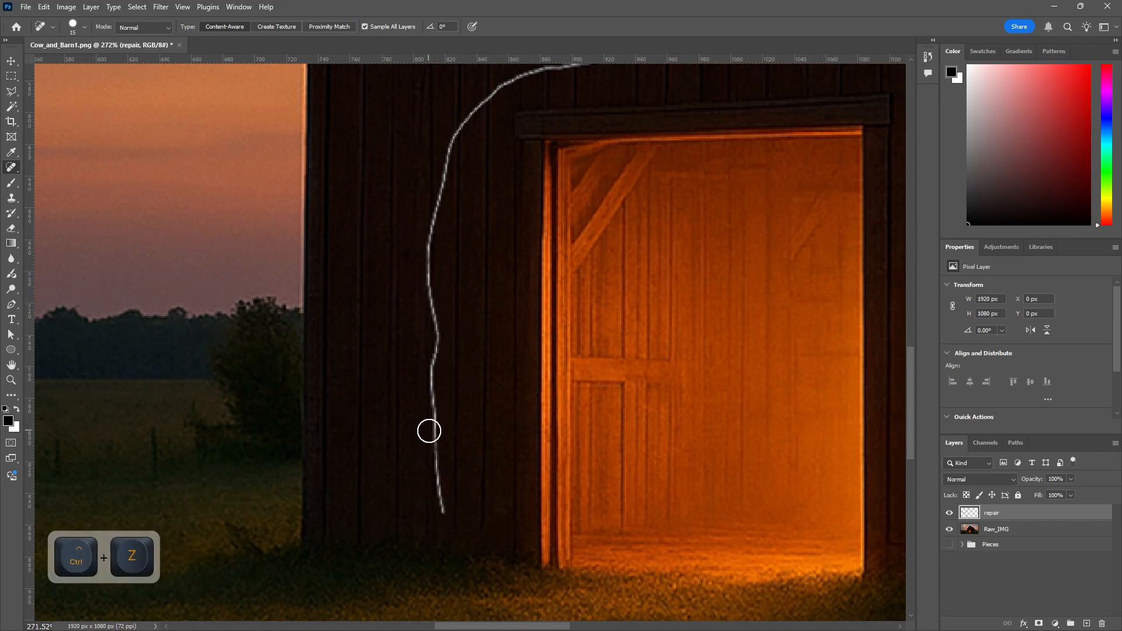
left_click_drag(435, 504, 428, 374)
key("ctrl+z")
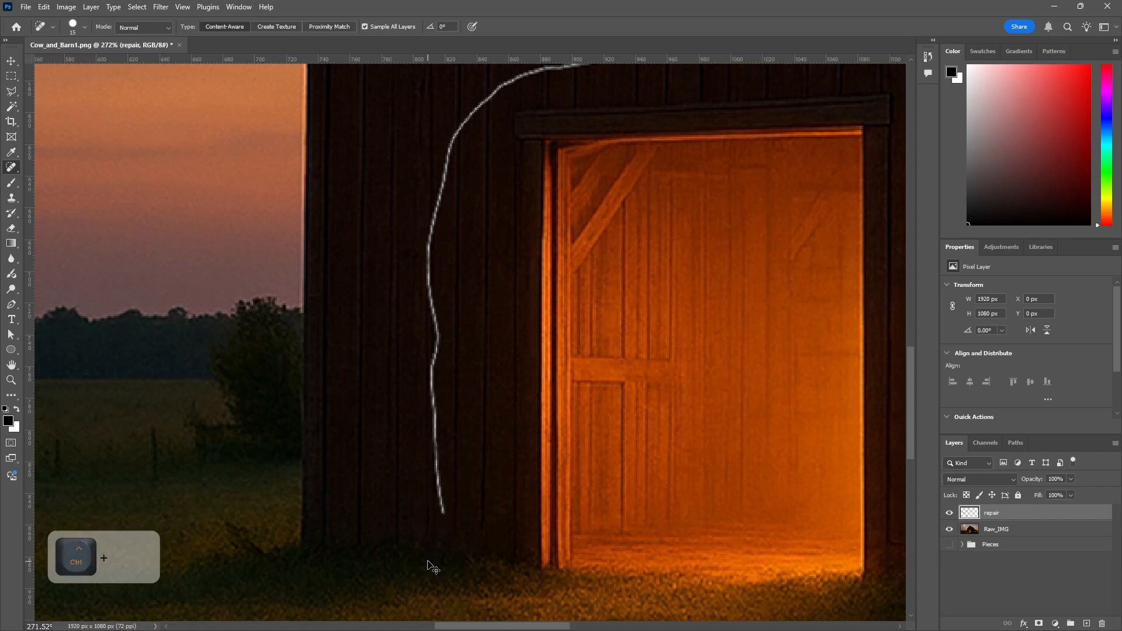
key("ctrl+z")
- Switch to the Healing Brush, sample clean wall boards beside the tear, and paint over its vertical part on the barn wall
mouse_move(10, 167)
left_mouse_down()
mouse_move(92, 204)
mouse_move(84, 190)
left_mouse_up()
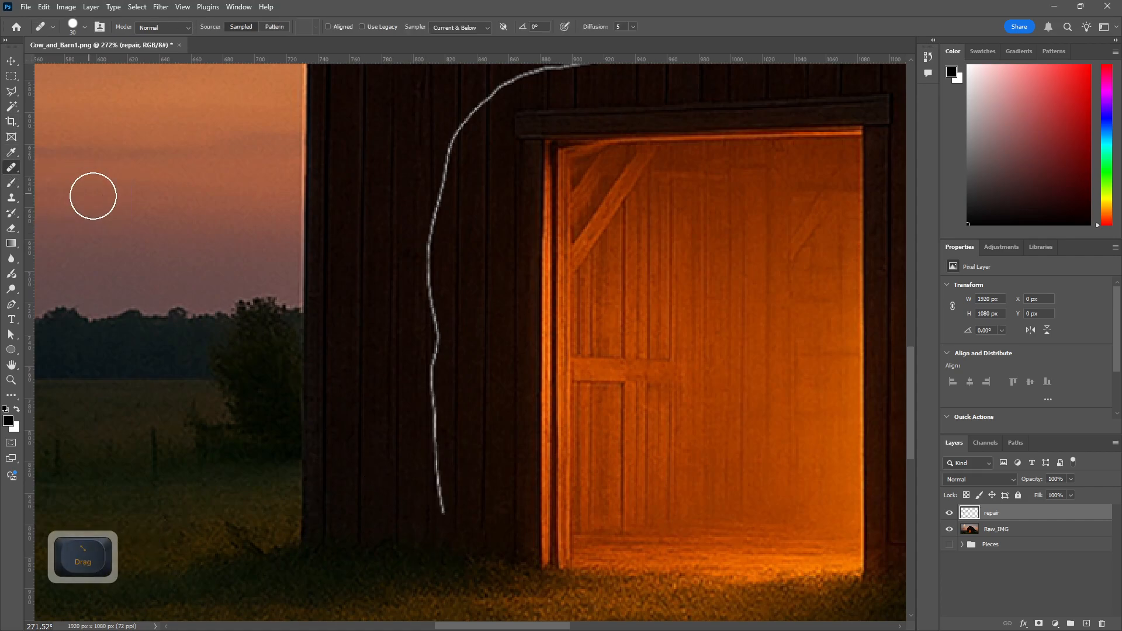
left_click(394, 494, "alt")
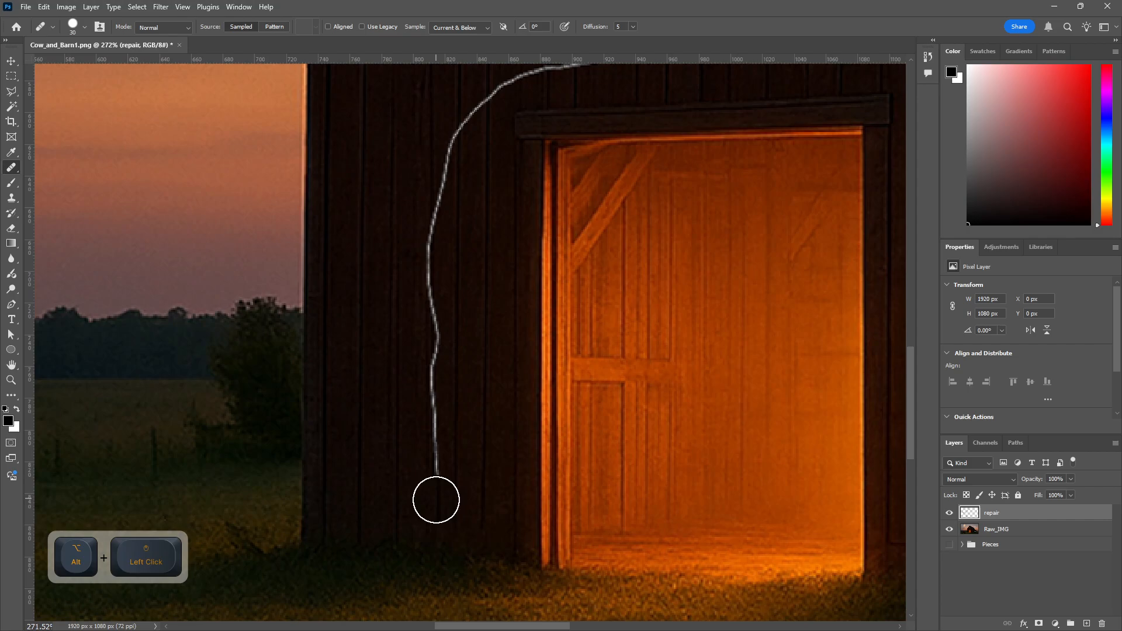
scroll(435, 503, "up", 2)
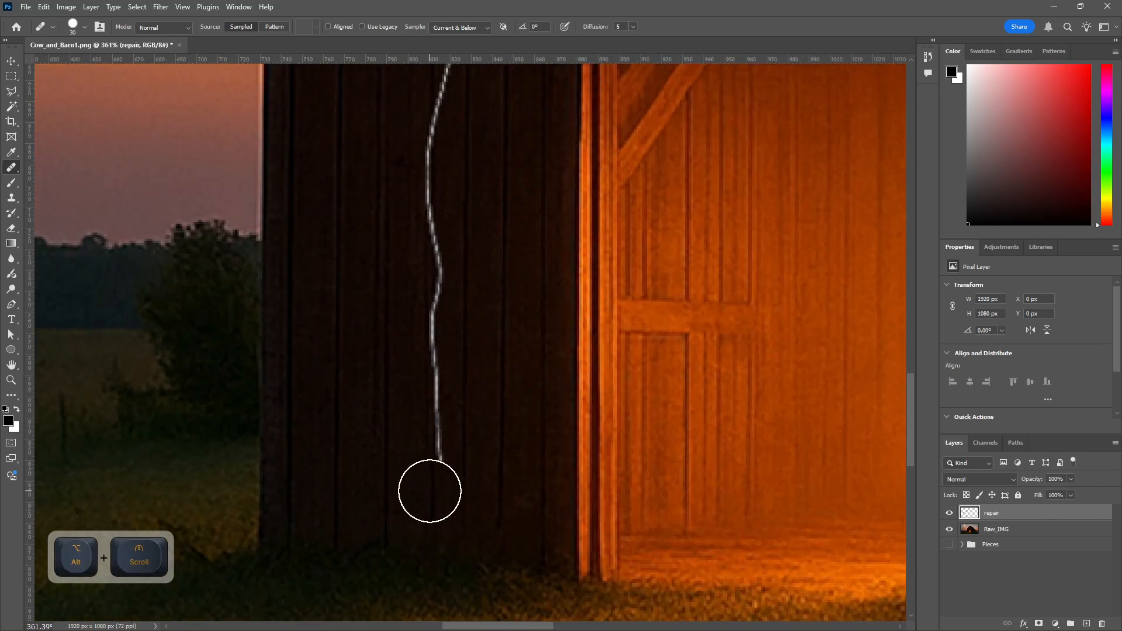
left_click_drag(429, 491, 432, 146)
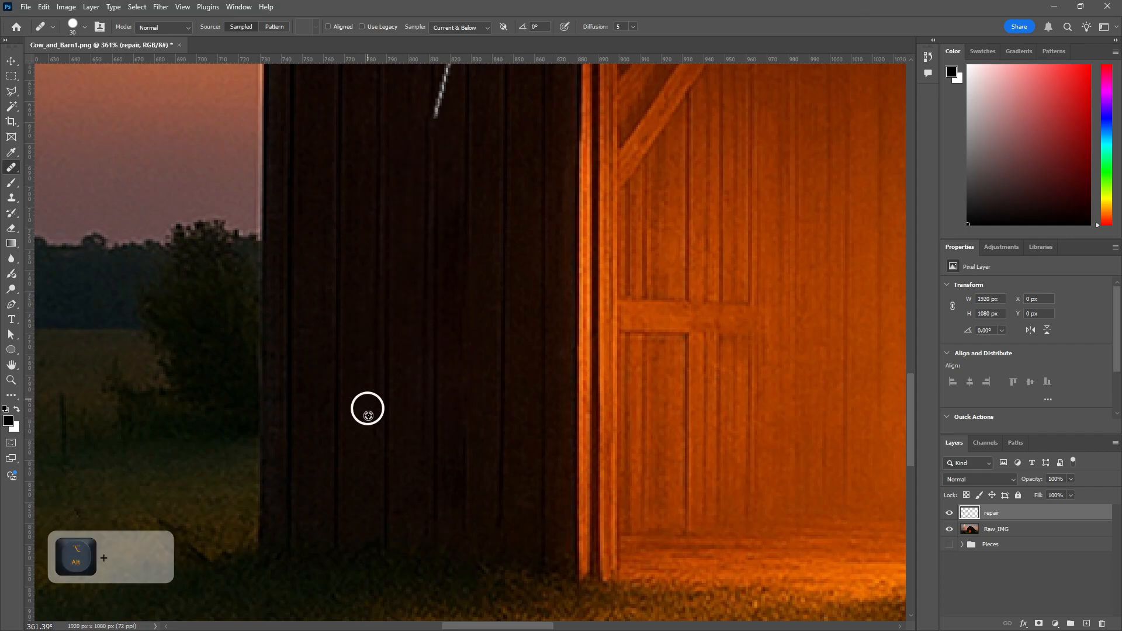
- Continue the sampled healing up the barn wall to where the tear bends toward the top of the doorway
key("space")
left_click_drag(404, 351, 394, 515)
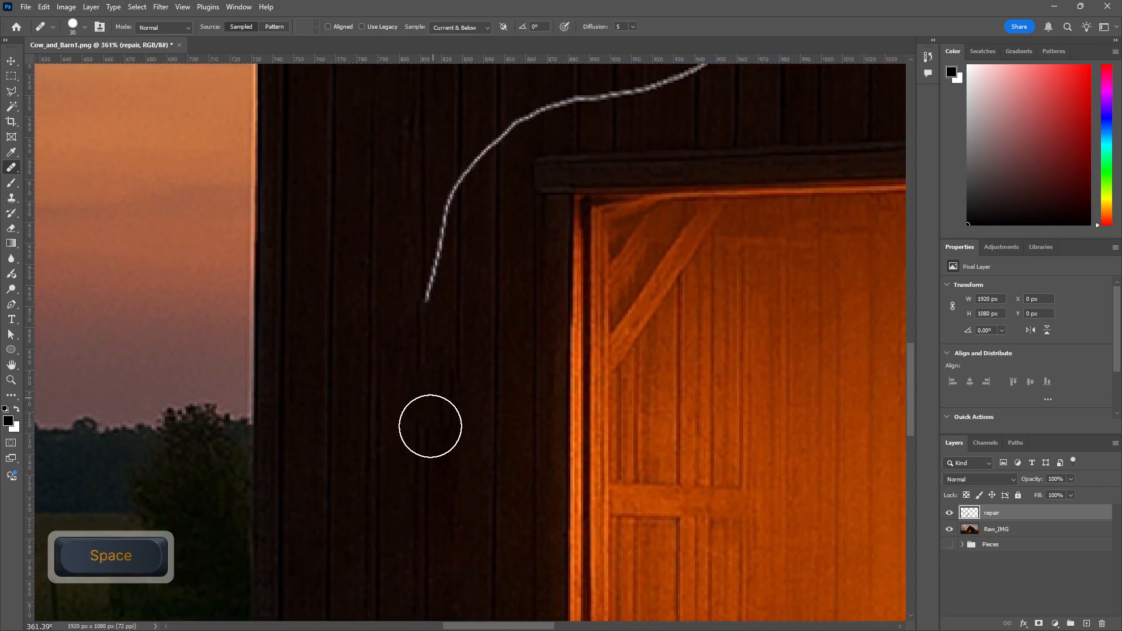
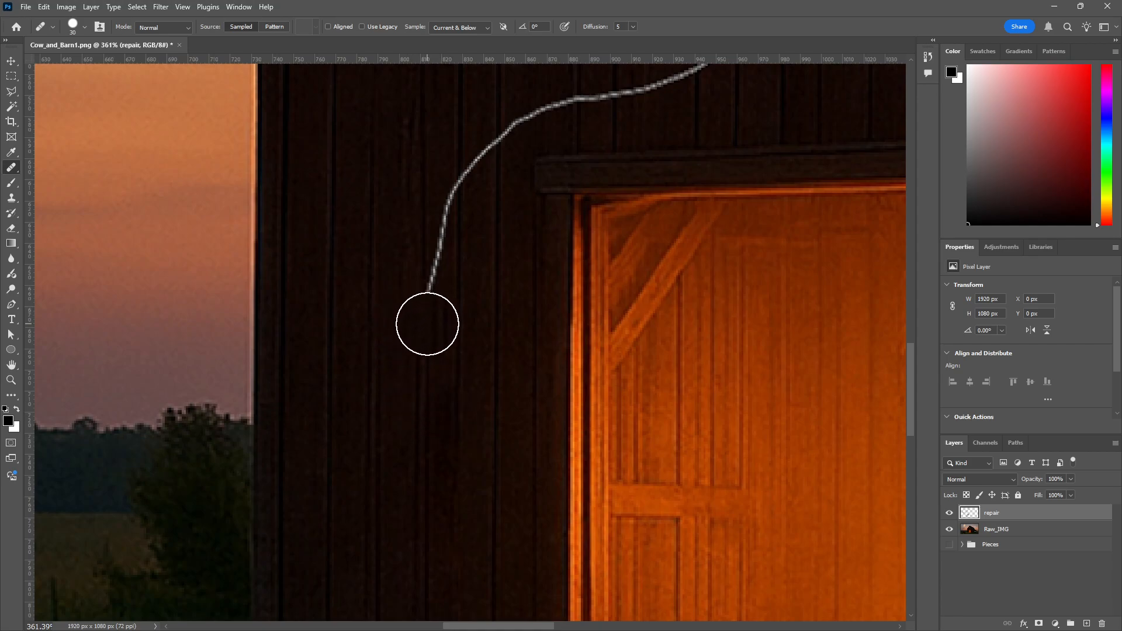
mouse_move(414, 323)
left_mouse_down()
mouse_move(421, 189)
mouse_move(412, 386)
mouse_move(350, 458)
left_mouse_up()
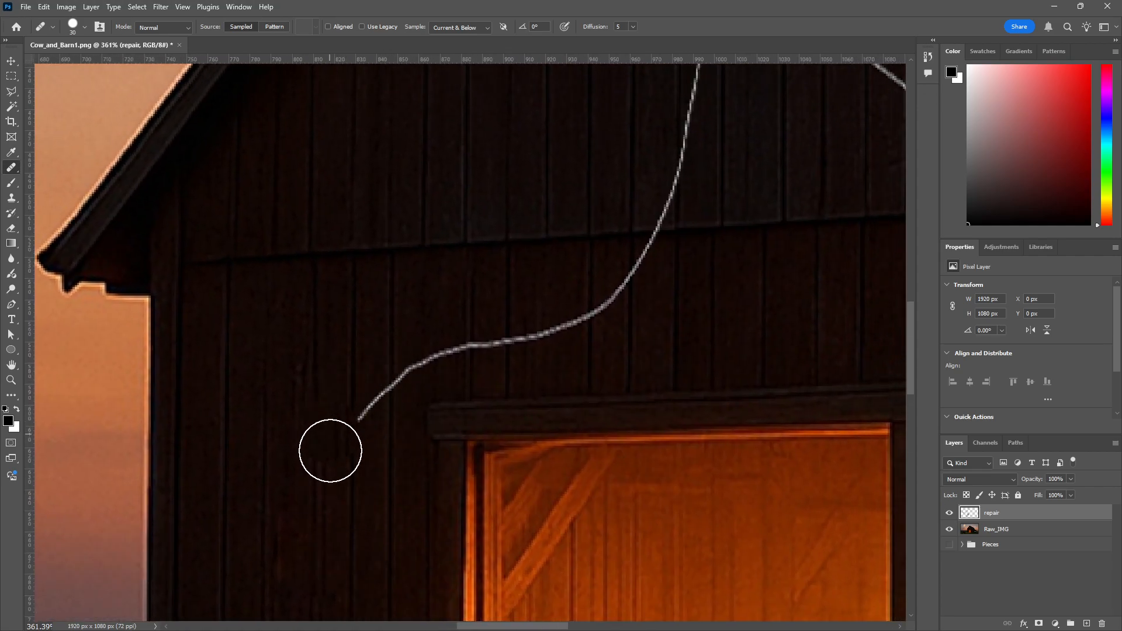
- Return to the Spot Healing Brush and heal the tear's bend above the doorway corner, touching up the leftover speck
left_click(16, 169)
left_click(64, 166)
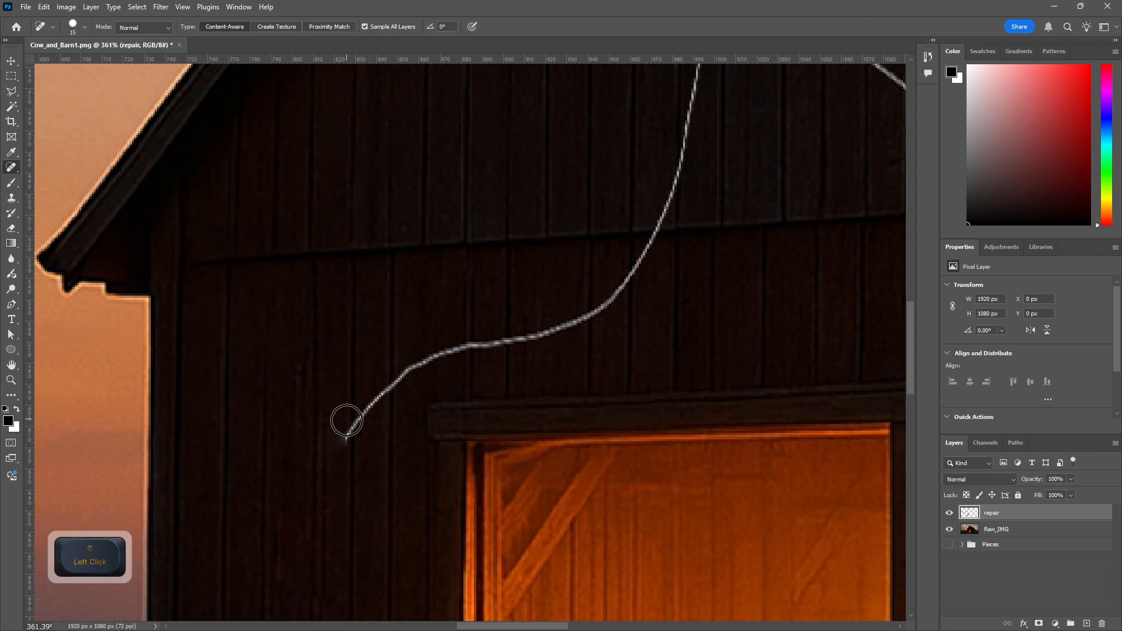
mouse_move(343, 420)
left_mouse_down()
mouse_move(343, 471)
mouse_move(377, 437)
mouse_move(397, 363)
mouse_move(362, 441)
mouse_move(364, 389)
mouse_move(367, 438)
mouse_move(387, 389)
mouse_move(381, 436)
mouse_move(406, 364)
mouse_move(402, 400)
mouse_move(426, 371)
mouse_move(417, 354)
mouse_move(432, 316)
mouse_move(434, 353)
mouse_move(424, 358)
mouse_move(467, 337)
mouse_move(471, 360)
mouse_move(506, 324)
mouse_move(445, 349)
mouse_move(490, 337)
mouse_move(502, 321)
mouse_move(501, 367)
left_mouse_up()
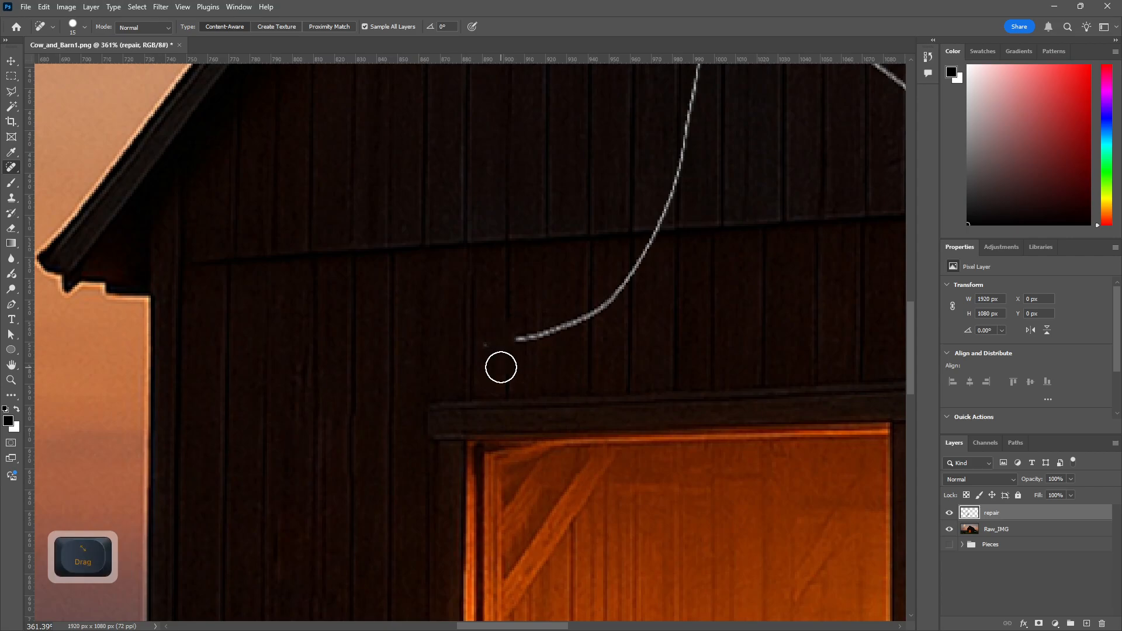
left_click(492, 339)
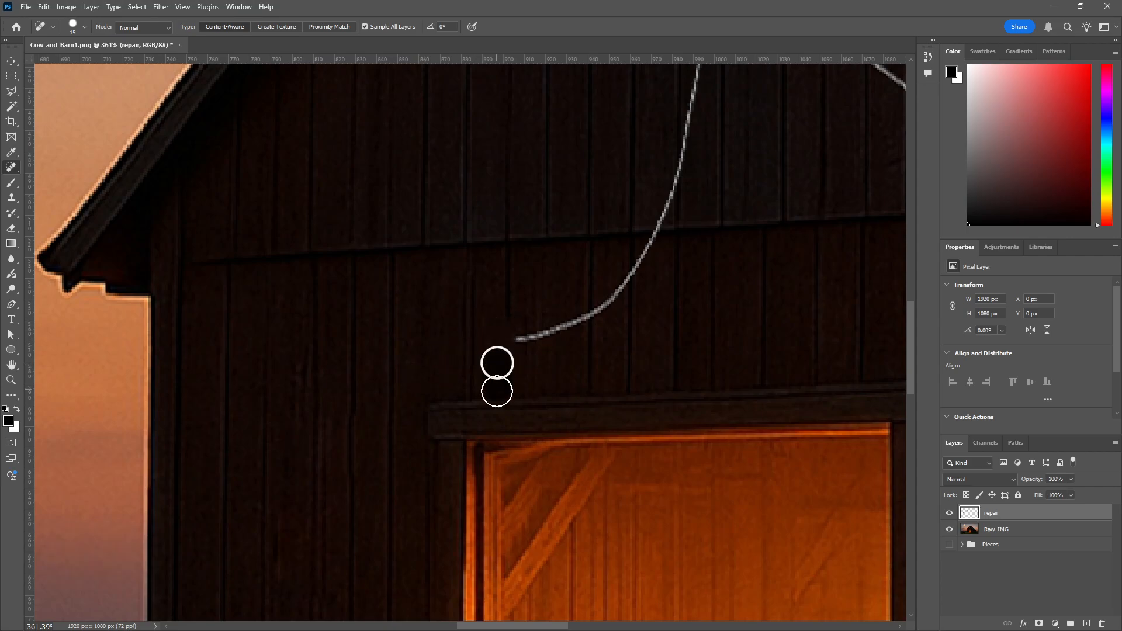
- Undo the last two healing strokes and re-heal the curved tear above the doorway in shorter sections, removing leftover specks
key("ctrl+z")
key("ctrl+z")
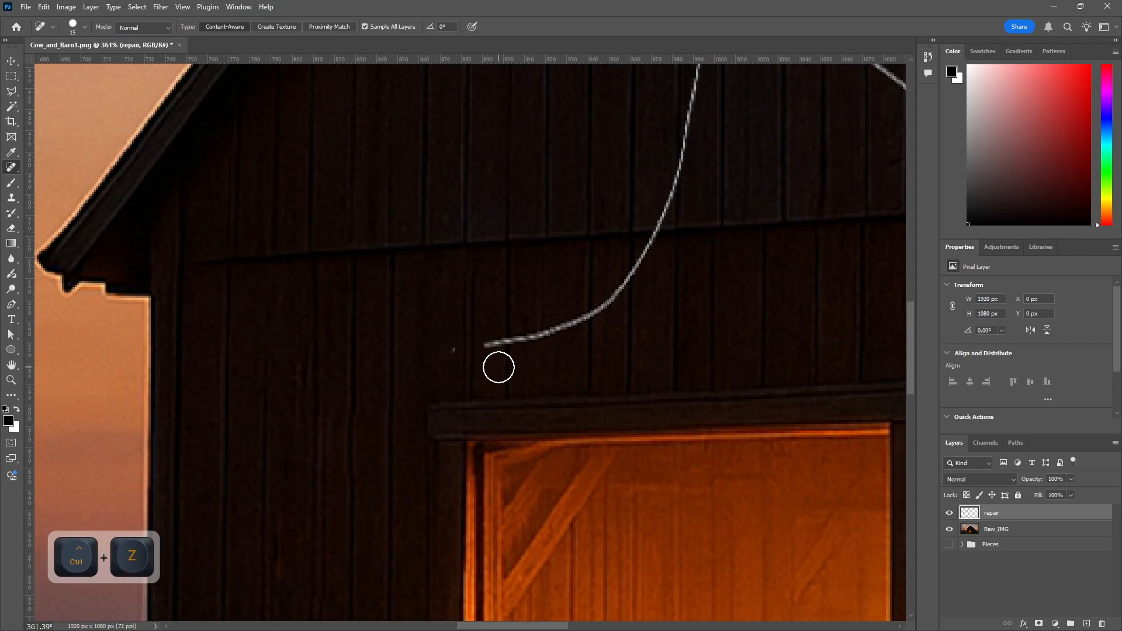
left_click_drag(488, 344, 547, 332)
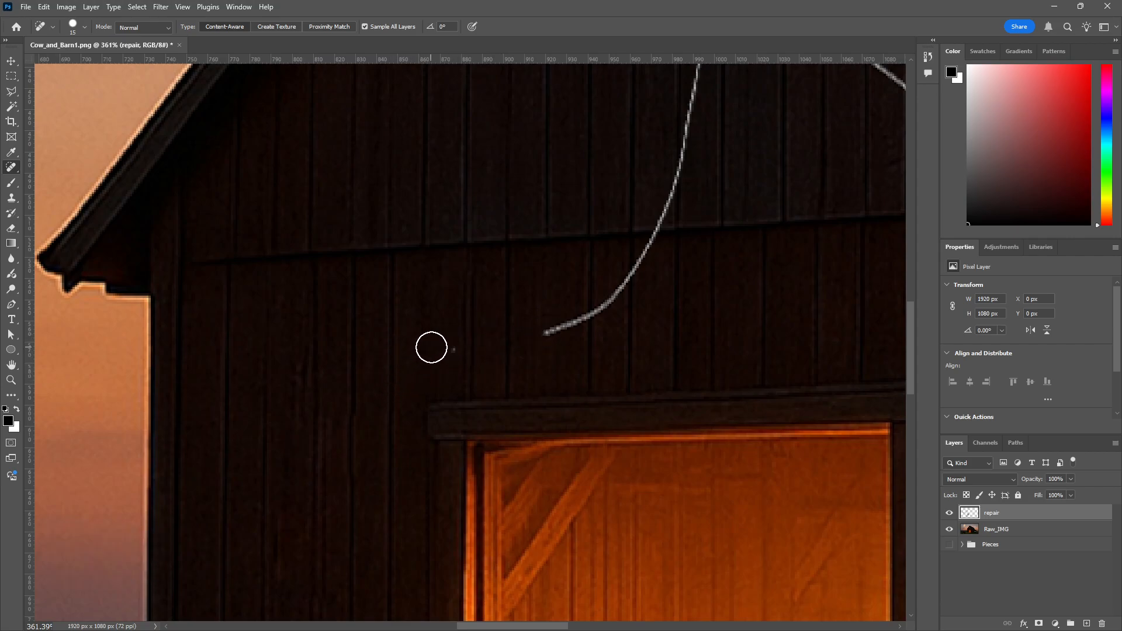
left_click(453, 348)
mouse_move(545, 326)
left_mouse_down()
mouse_move(611, 306)
mouse_move(604, 291)
mouse_move(639, 263)
left_mouse_up()
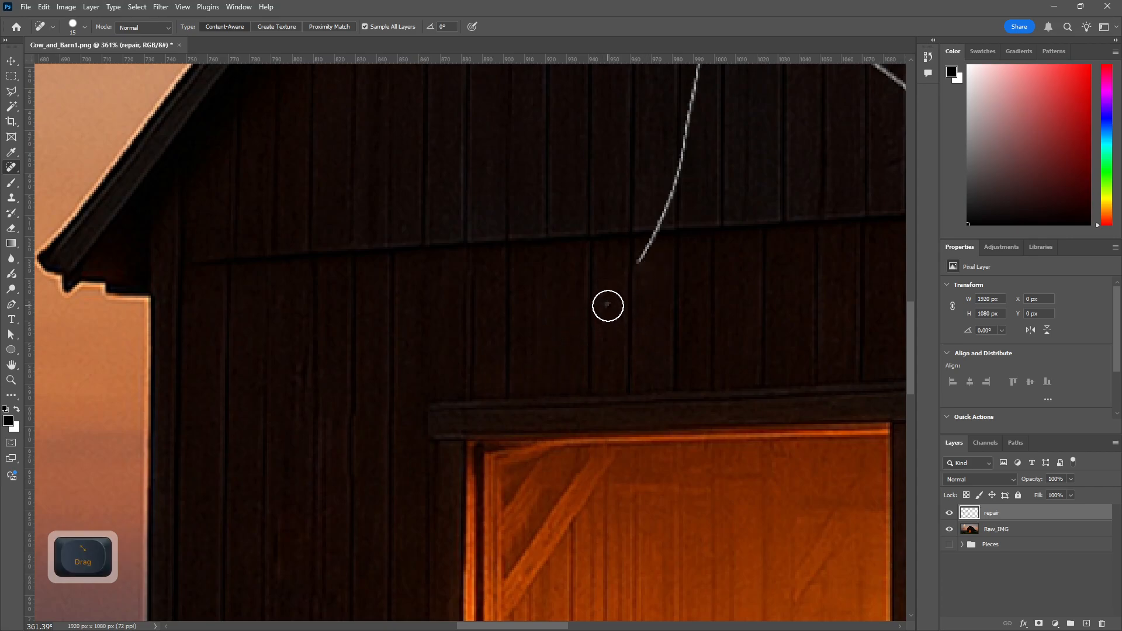
left_click(608, 306)
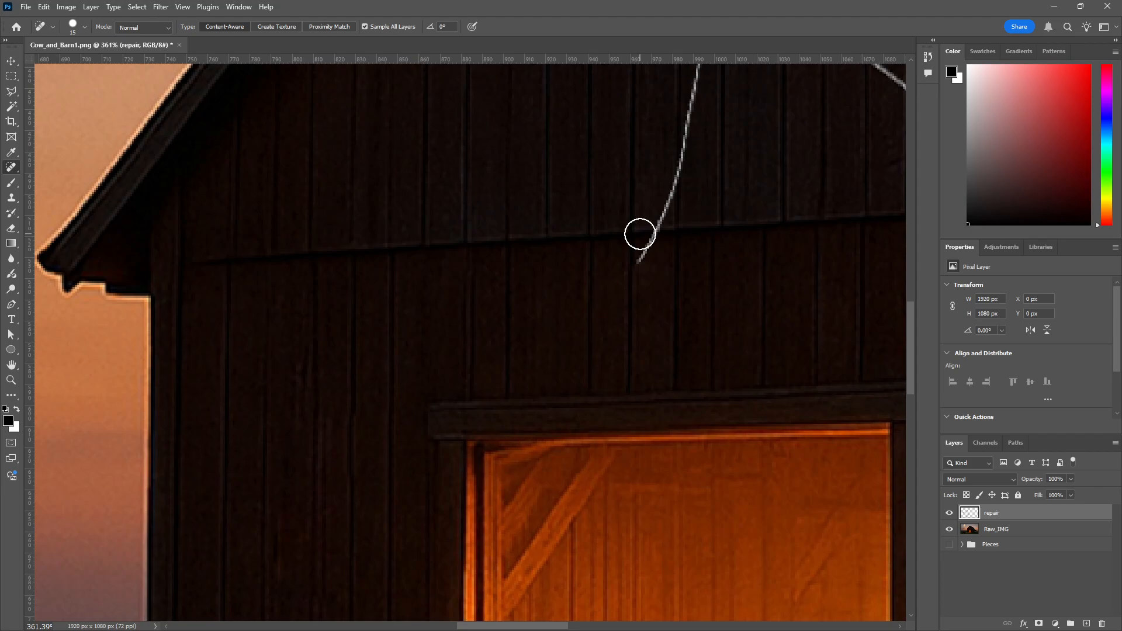
- Heal the tear where it crosses the horizontal board seam, redoing the stroke so the seam stays continuous
left_click_drag(640, 233, 664, 238)
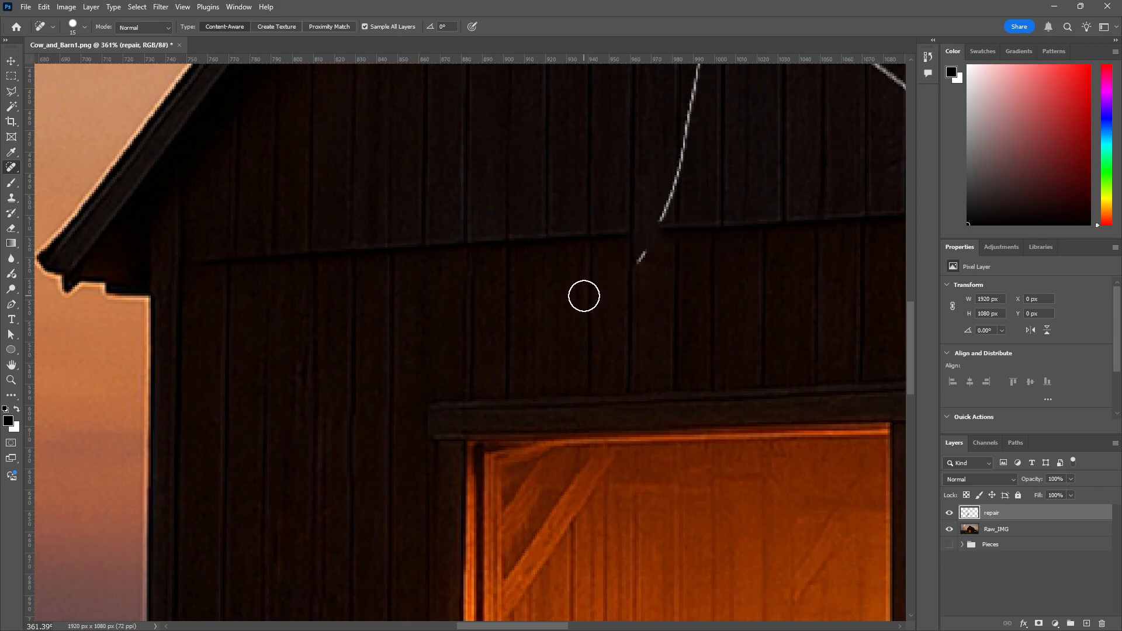
key("ctrl+z")
mouse_move(652, 230)
left_mouse_down()
mouse_move(675, 276)
mouse_move(665, 298)
mouse_move(641, 273)
mouse_move(667, 254)
mouse_move(641, 265)
left_mouse_up()
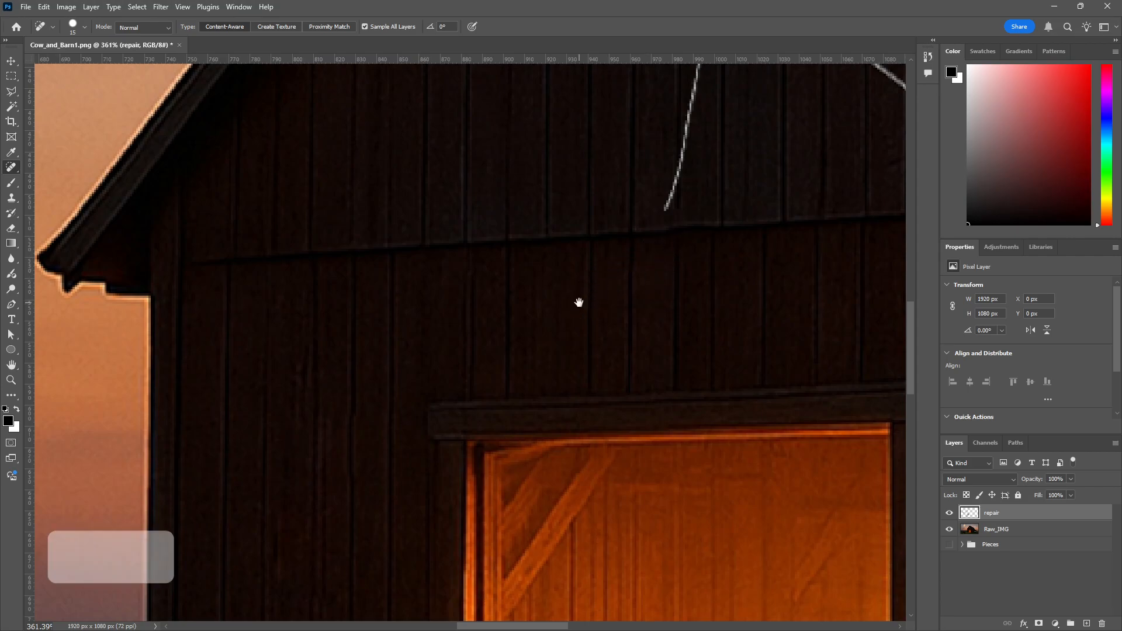
- Try to heal the tear just above the horizontal seam with the Spot Healing Brush, and undo those strokes
left_click_drag(579, 303, 466, 376)
mouse_move(561, 272)
left_mouse_down()
mouse_move(563, 218)
mouse_move(578, 196)
left_mouse_up()
key("ctrl+z")
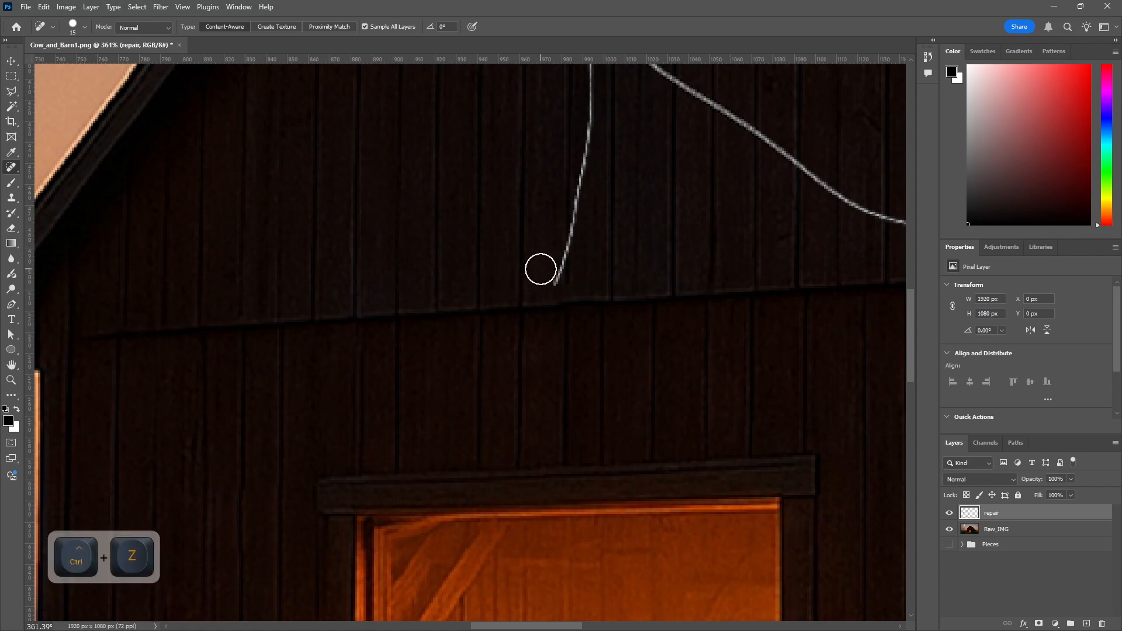
left_click(575, 253)
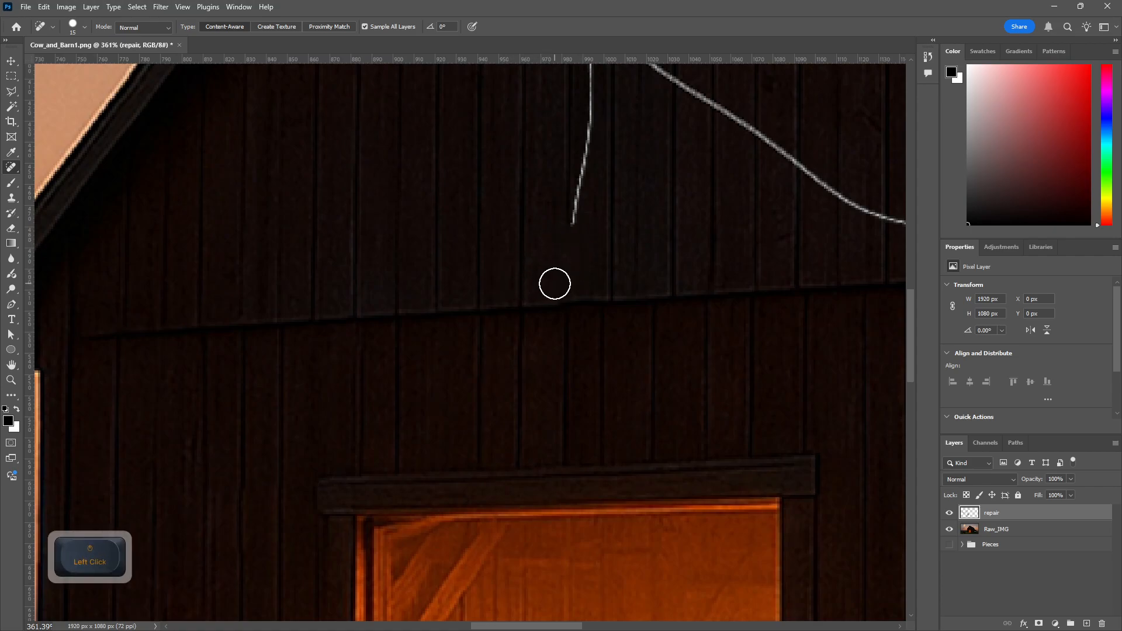
key("ctrl+z")
key("ctrl+z")
key("ctrl+z")
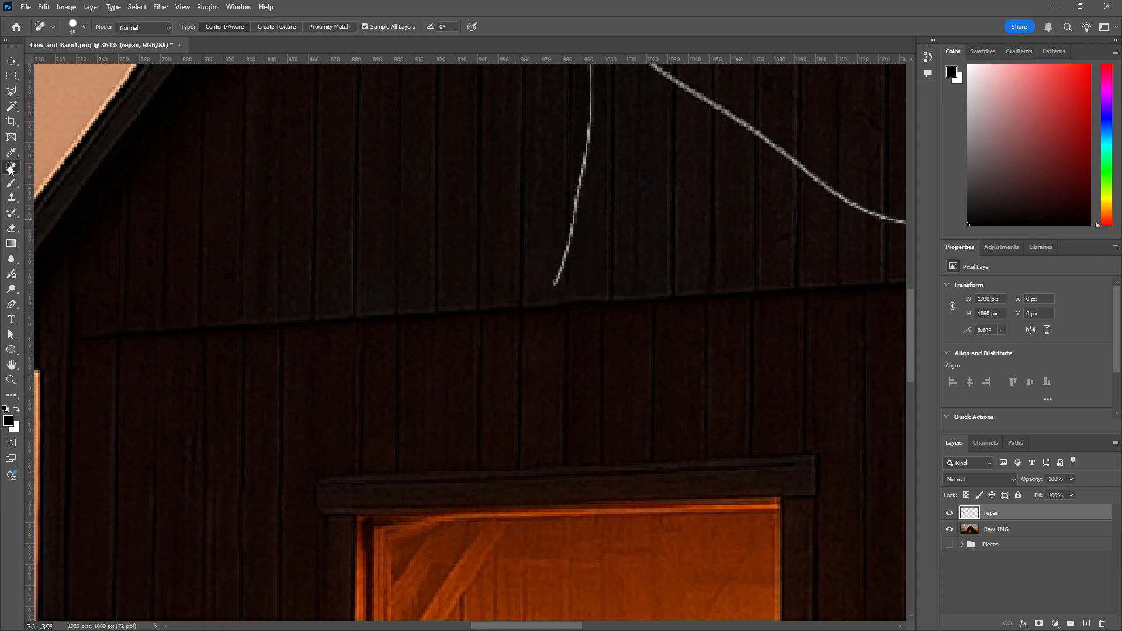
- Switch to the Healing Brush, sample clean boards beside the tear, and paint over its section just above the horizontal seam
mouse_move(11, 168)
left_mouse_down()
mouse_move(90, 208)
mouse_move(86, 187)
mouse_move(96, 187)
left_mouse_up()
left_click(550, 156, "alt")
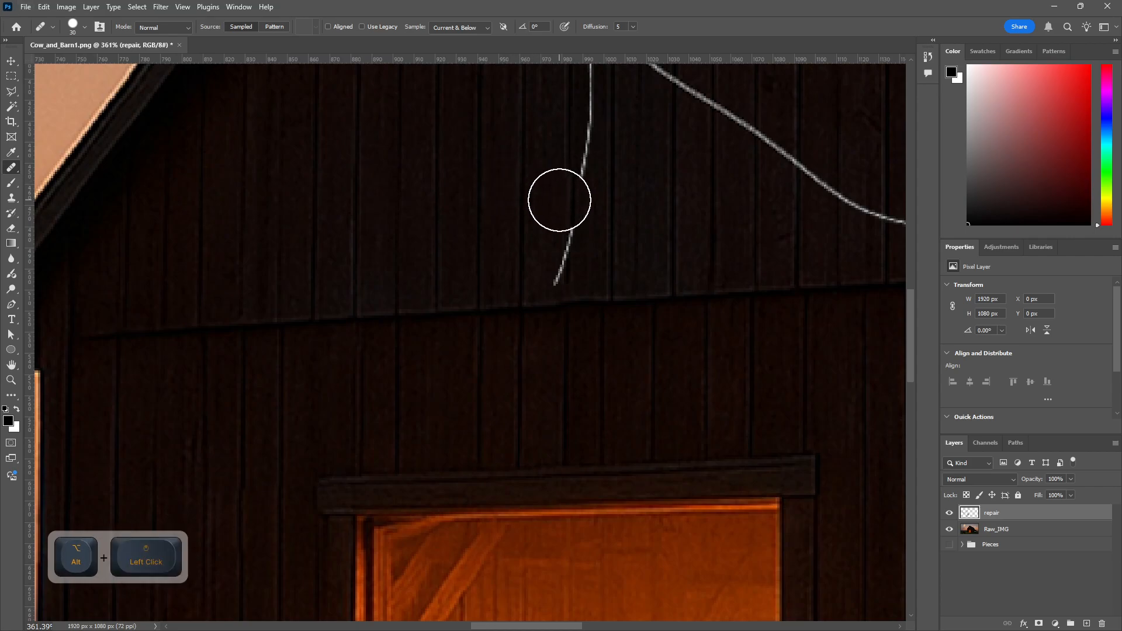
left_click_drag(553, 204, 559, 263)
- Try to heal the diagonal tear branch at a dark board line with the size 30 Healing Brush, and undo each attempt
left_click_drag(429, 179, 363, 333)
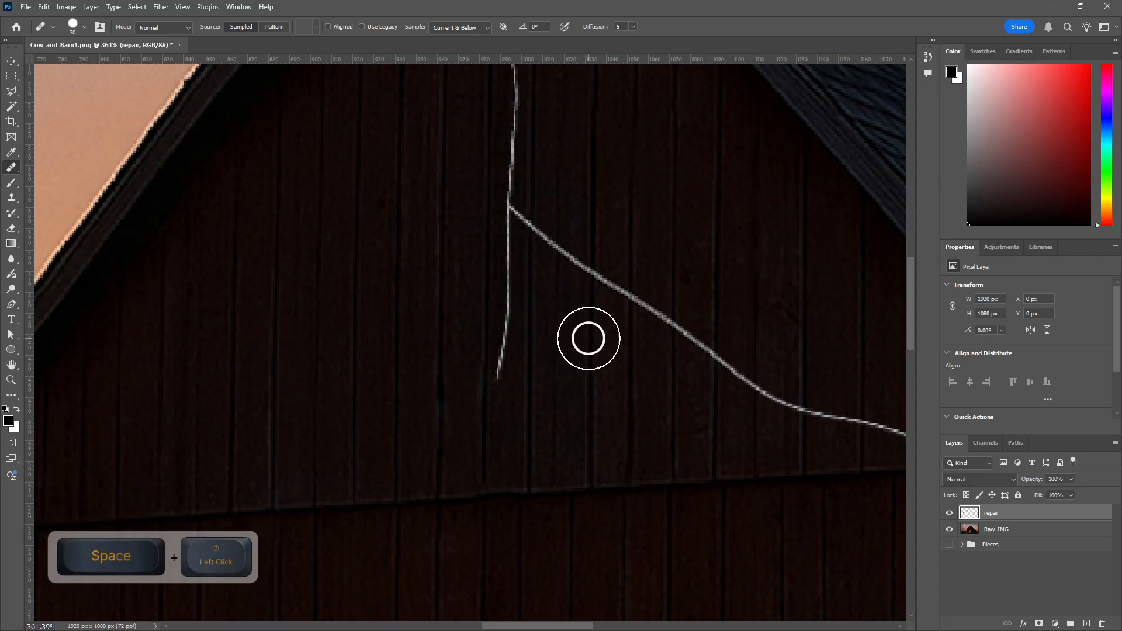
left_click(583, 270)
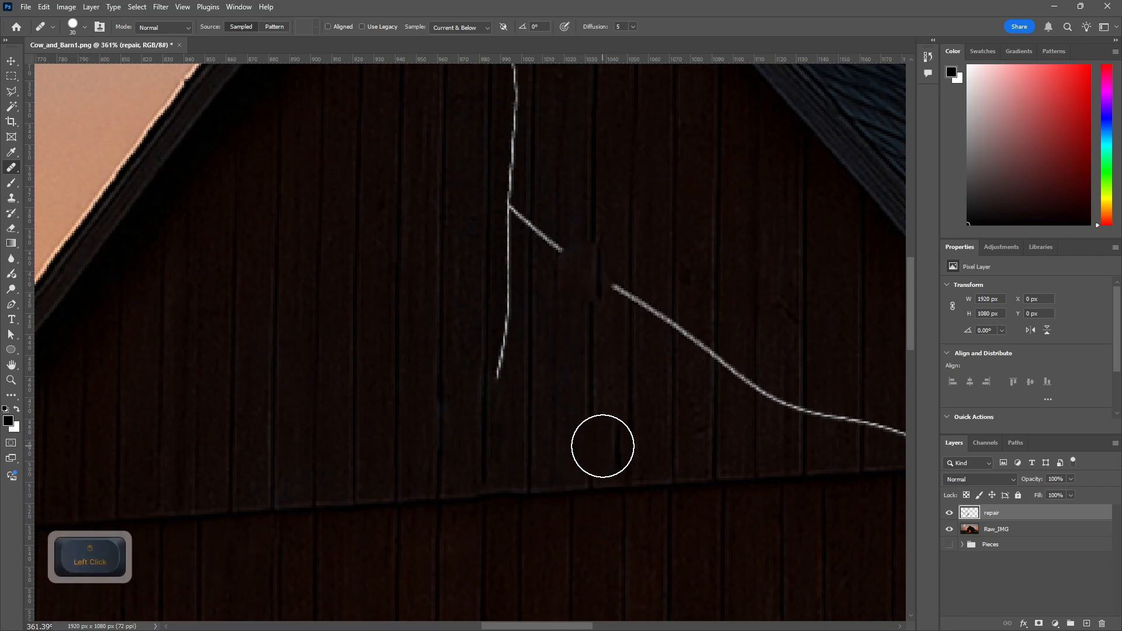
key("ctrl+z")
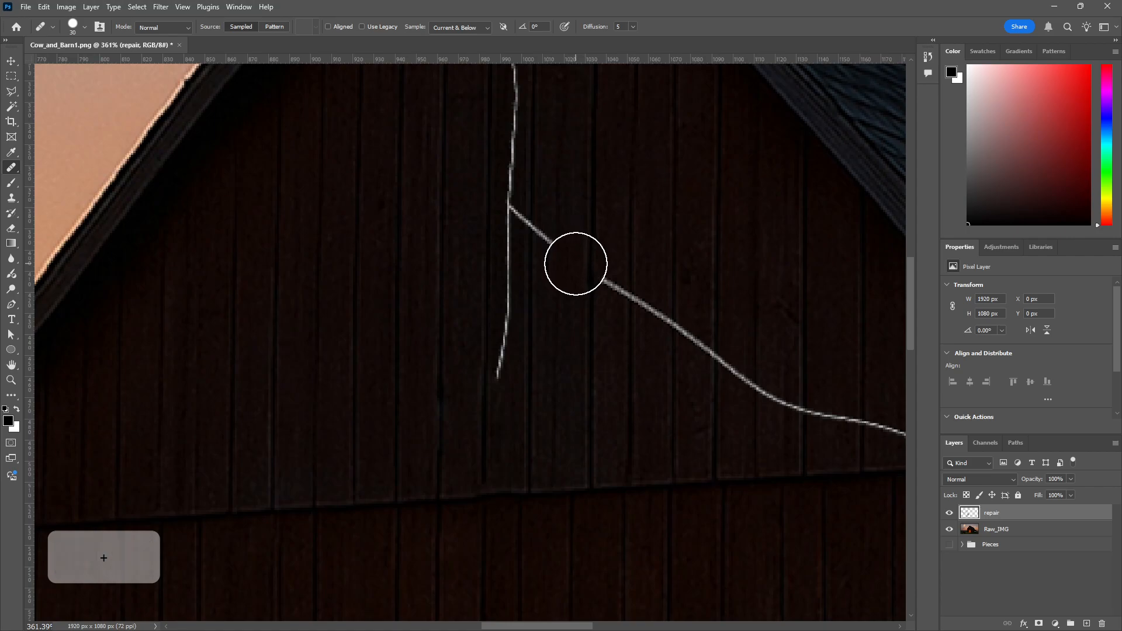
left_click(576, 264)
key("ctrl+z")
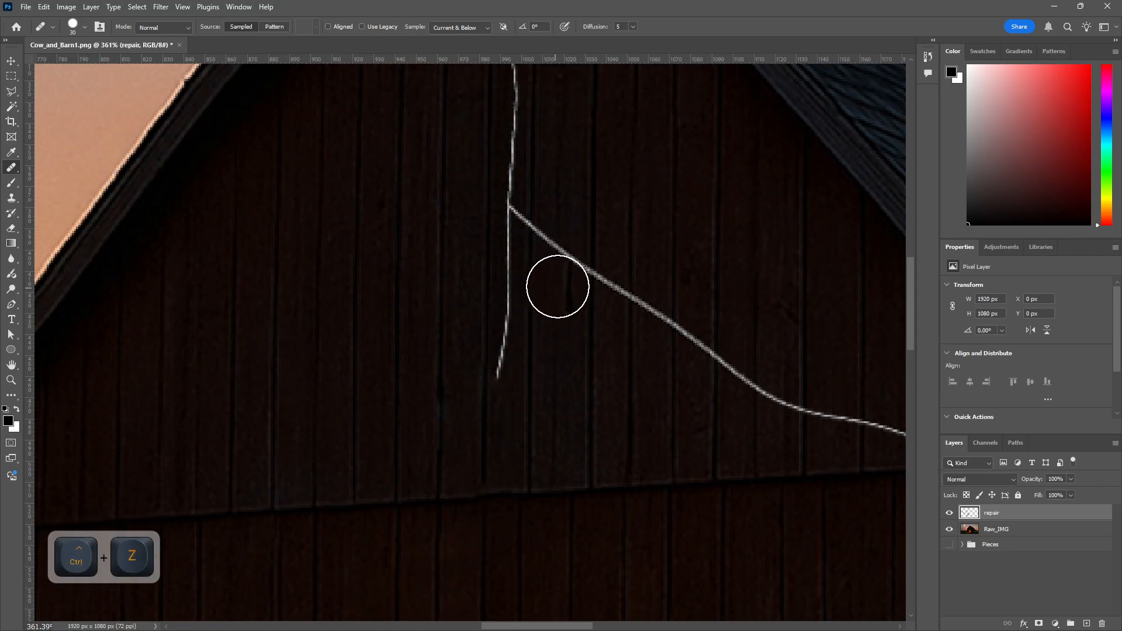
left_click(578, 276)
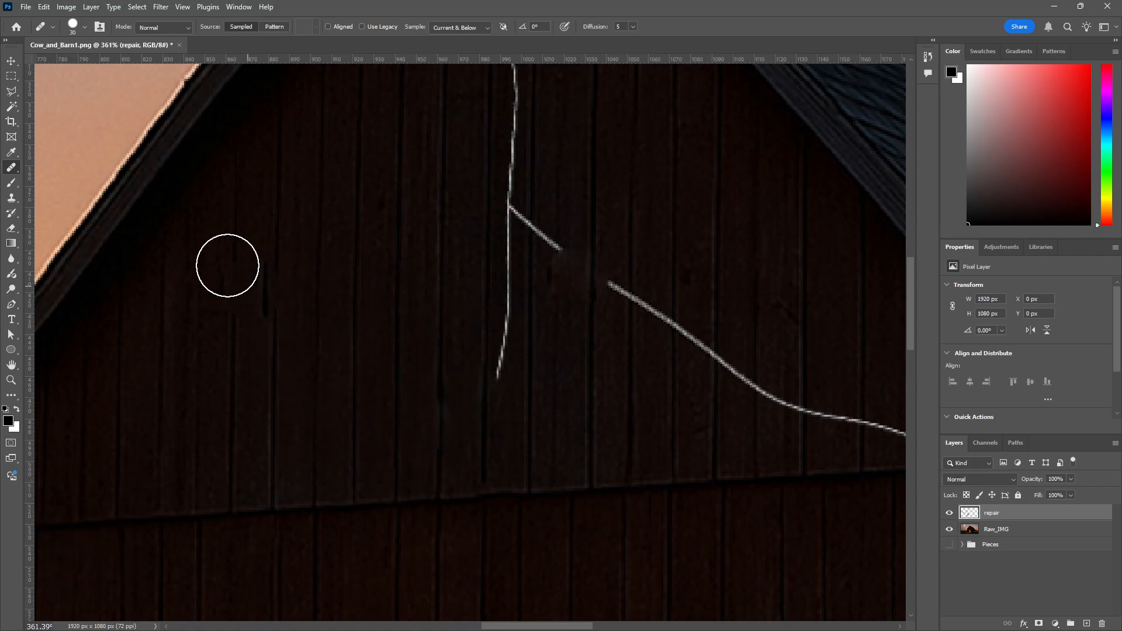
key("ctrl+z")
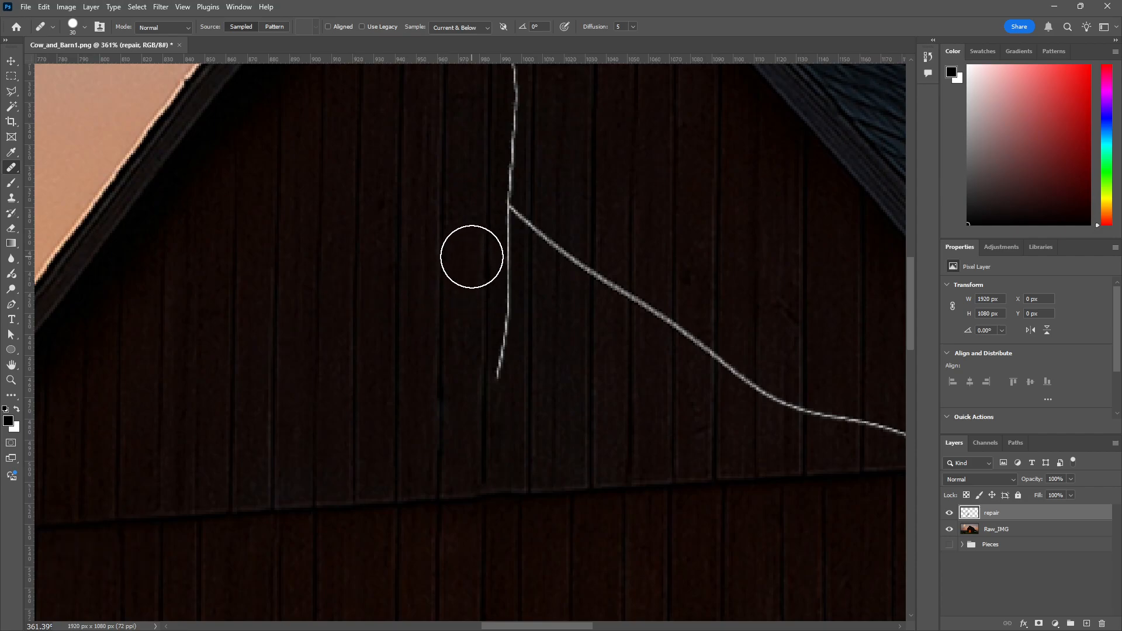
- Reduce the Healing Brush to size 10, sample the dark board line beside the diagonal tear, and heal where they cross
key("bracketleft")
key("bracketleft")
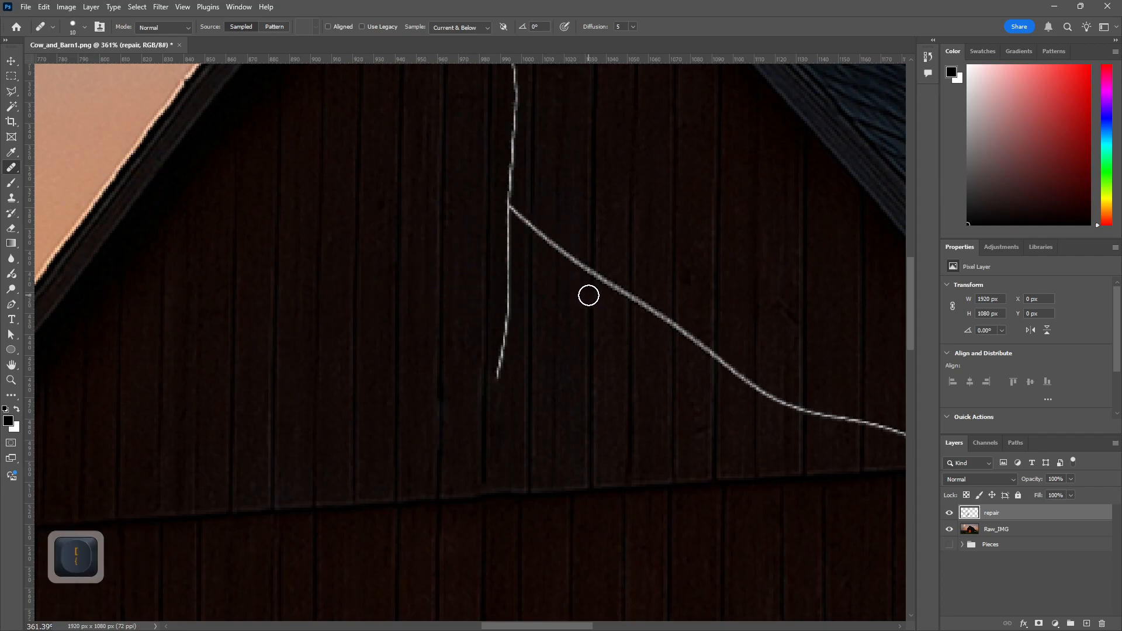
left_click(594, 281, "alt")
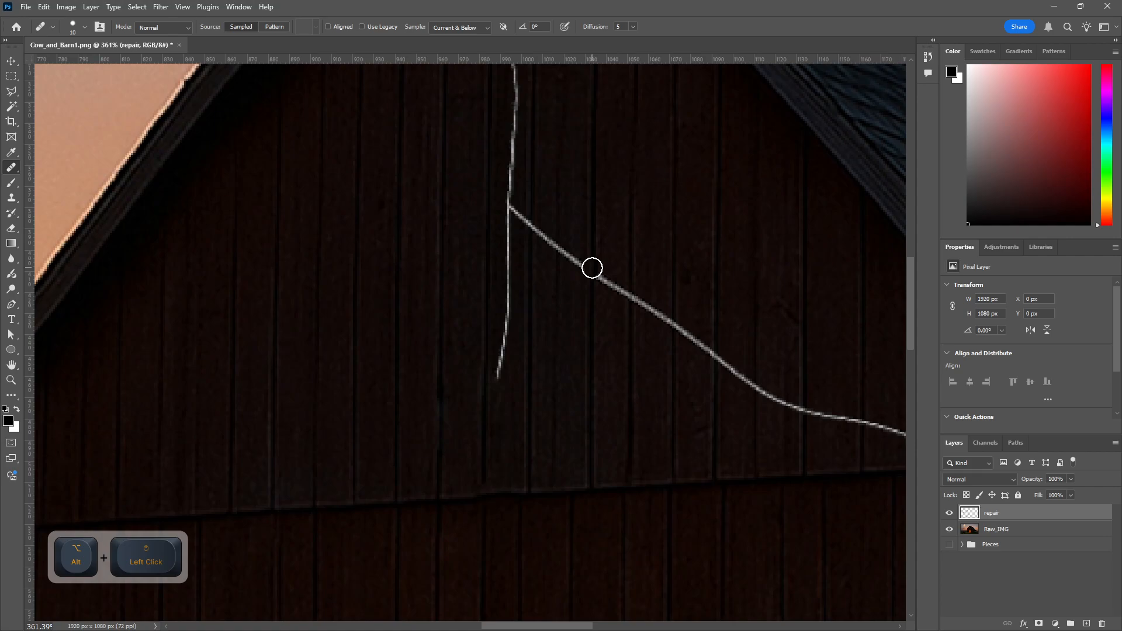
left_click(593, 268)
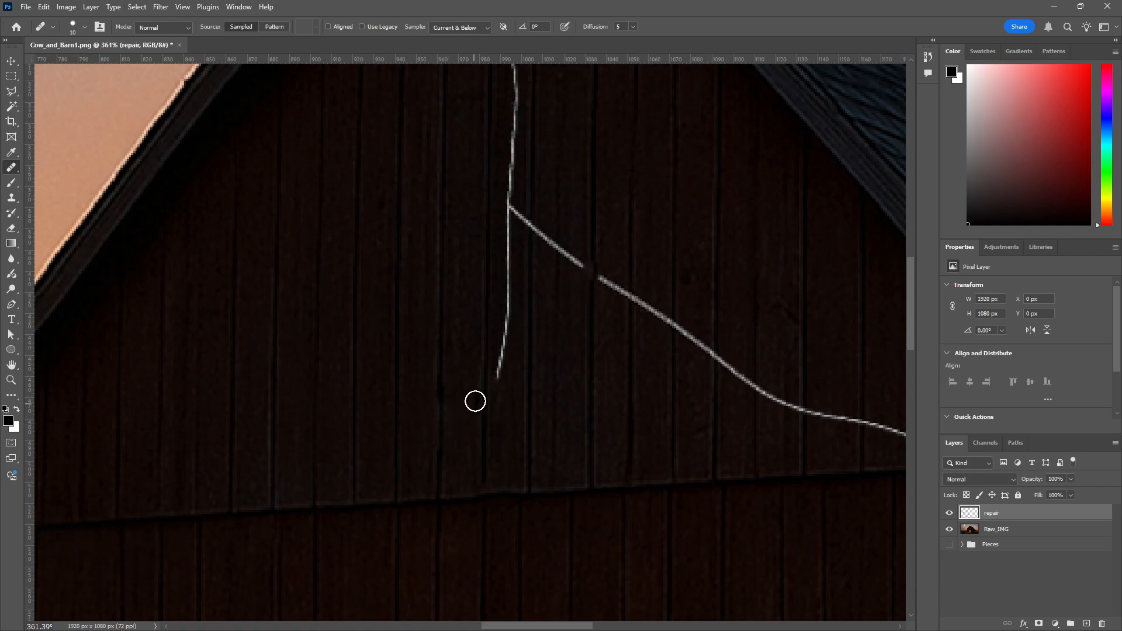
key("ctrl+z")
left_click(589, 274)
- Return to the Spot Healing Brush and heal the upper diagonal branch and the vertical tear up past their junction
left_click(14, 173)
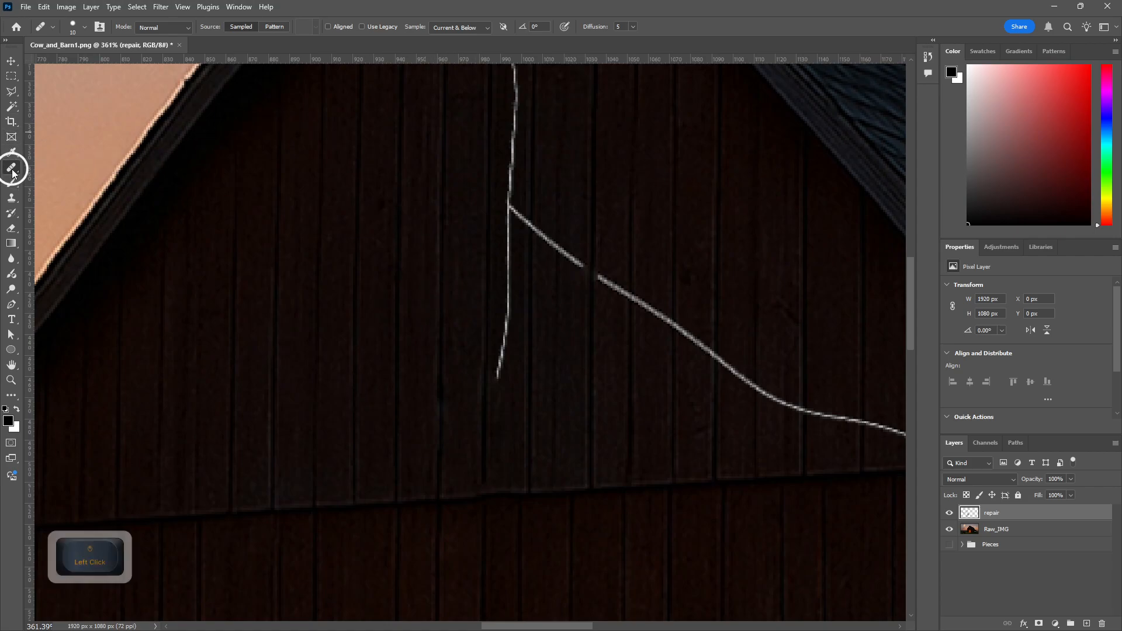
left_click(64, 167)
left_click(574, 249)
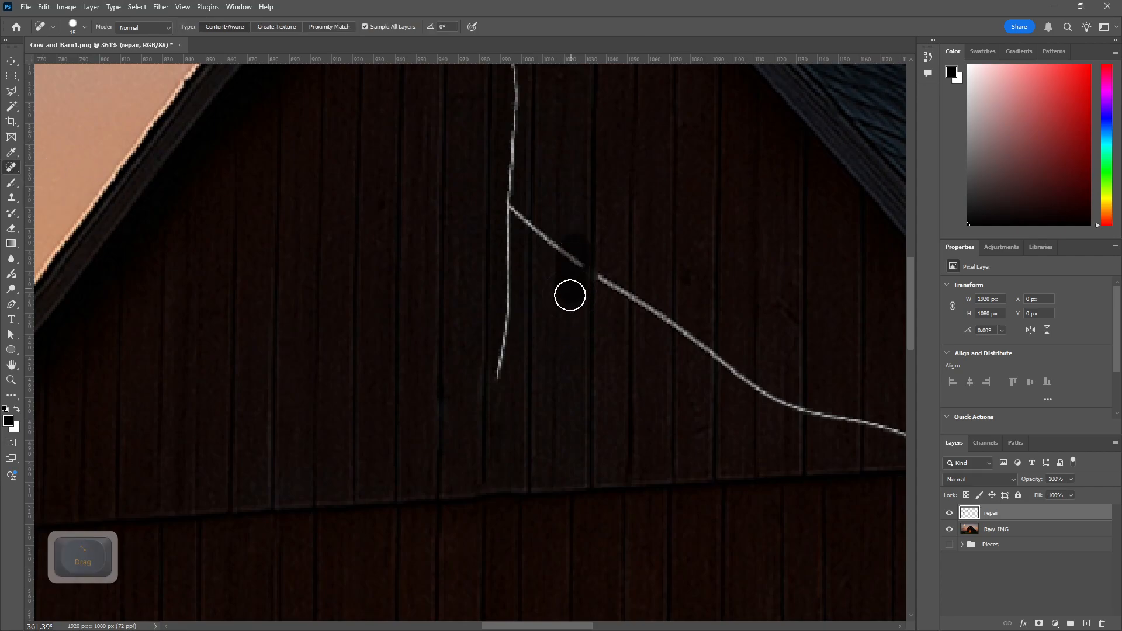
left_click(553, 240)
left_click_drag(527, 200, 526, 265)
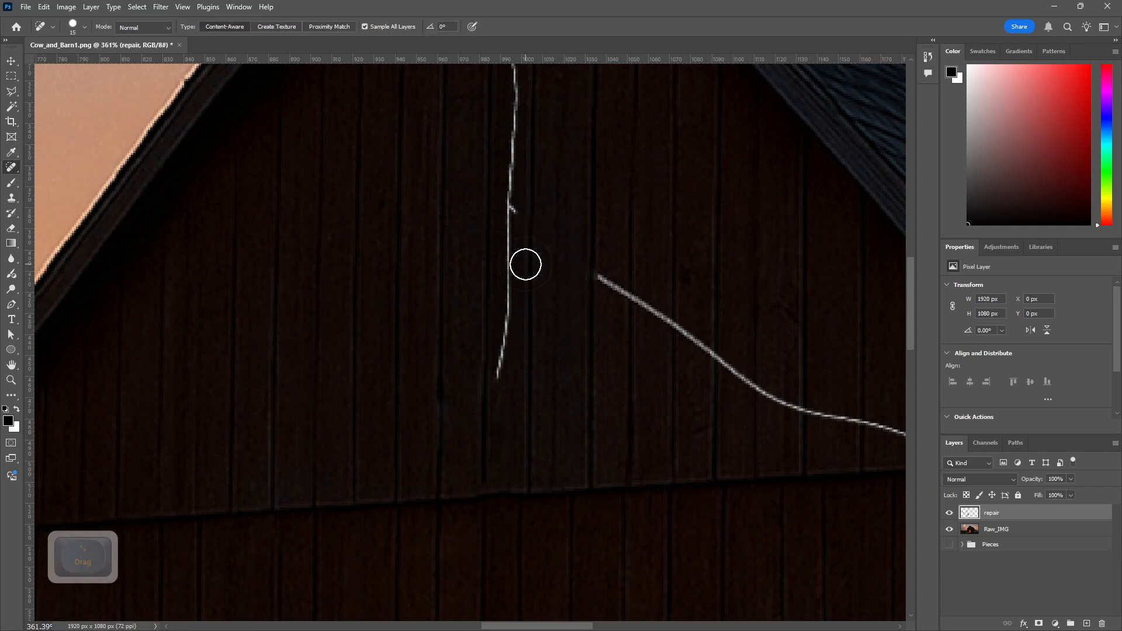
mouse_move(499, 383)
left_mouse_down()
mouse_move(514, 225)
mouse_move(507, 163)
left_mouse_up()
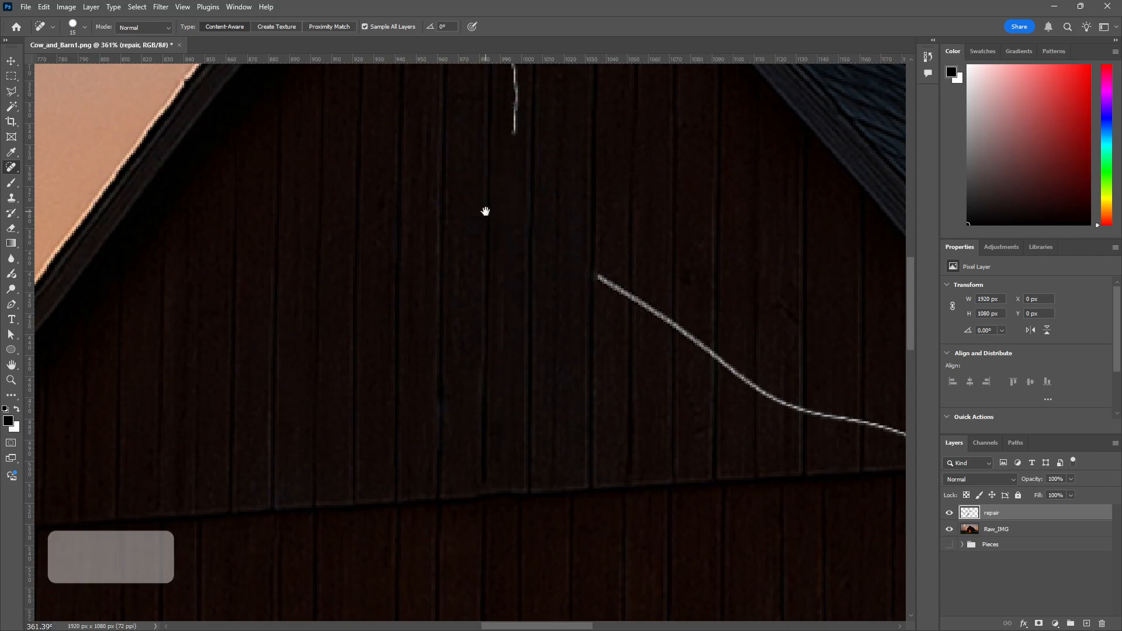
- Heal the next section of the diagonal tear across the gable boards, including its remaining upper end
key("space")
mouse_move(487, 211)
left_mouse_down()
mouse_move(431, 391)
mouse_move(451, 370)
left_mouse_up()
key("space")
left_click_drag(531, 409, 330, 190)
left_click(401, 261)
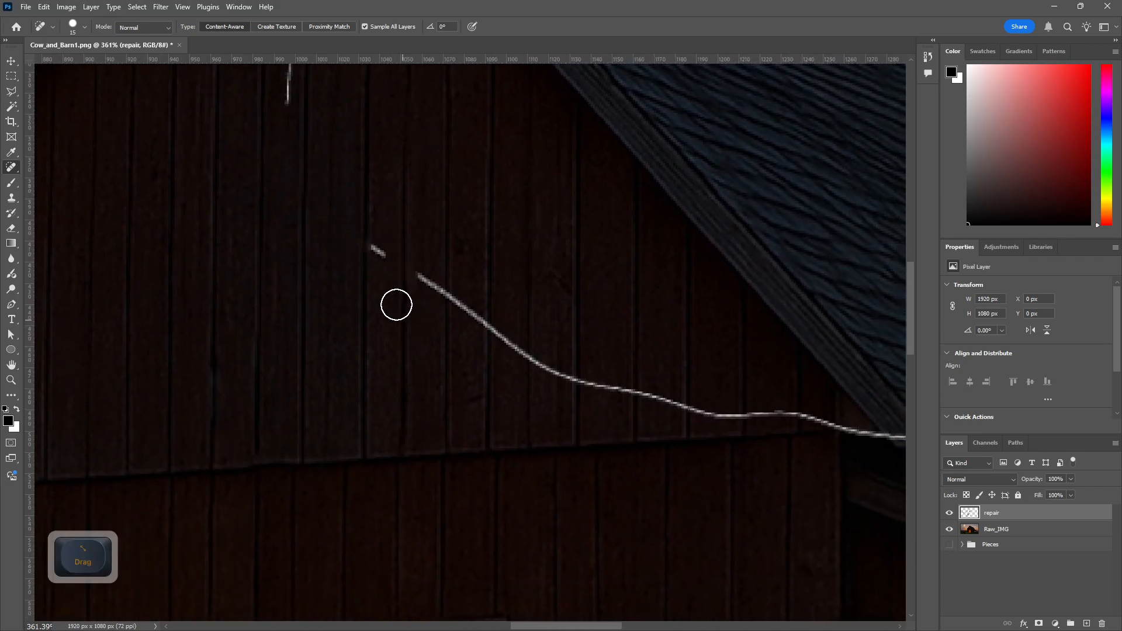
mouse_move(375, 234)
left_mouse_down()
mouse_move(376, 269)
mouse_move(460, 302)
mouse_move(493, 393)
left_mouse_up()
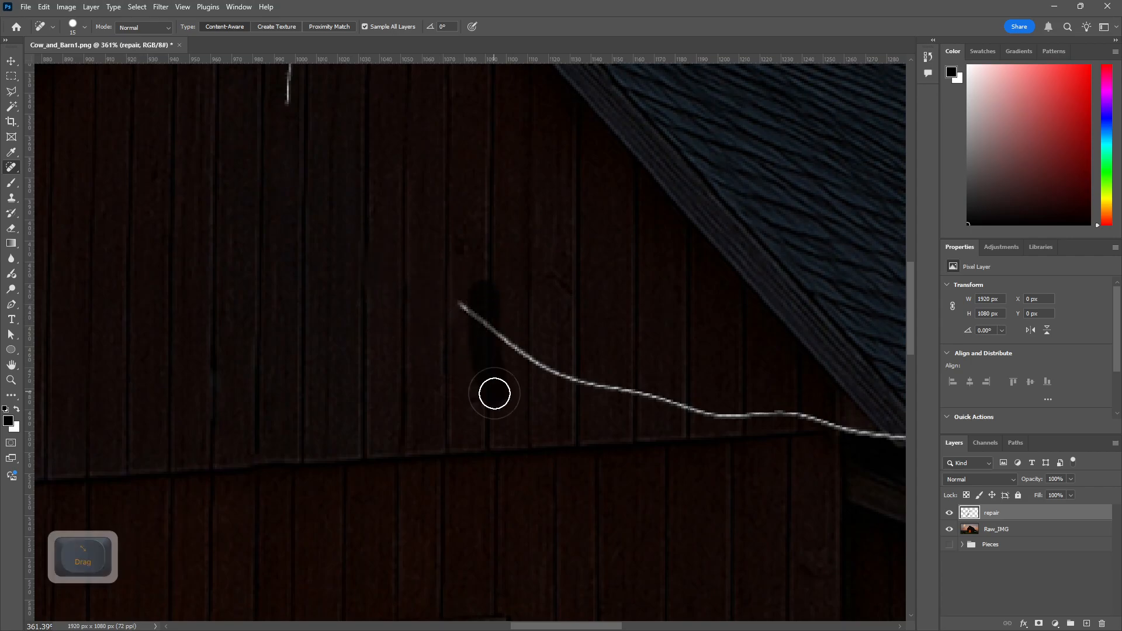
- Undo the last stroke on the diagonal tear and heal that section again with short dabs
key("ctrl+z")
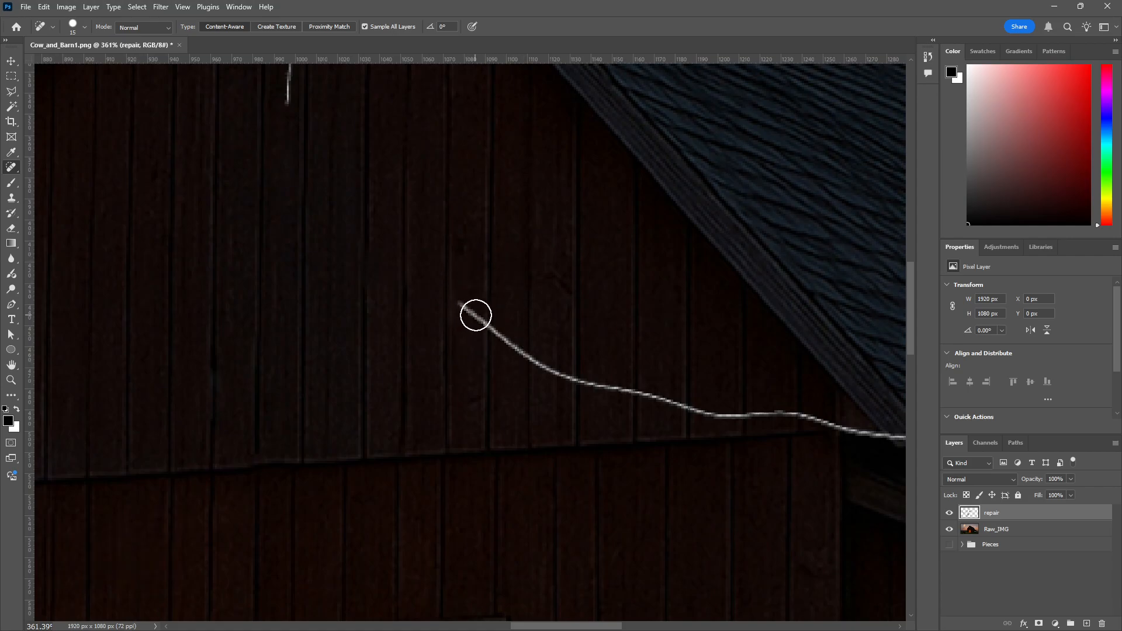
left_click_drag(476, 313, 479, 380)
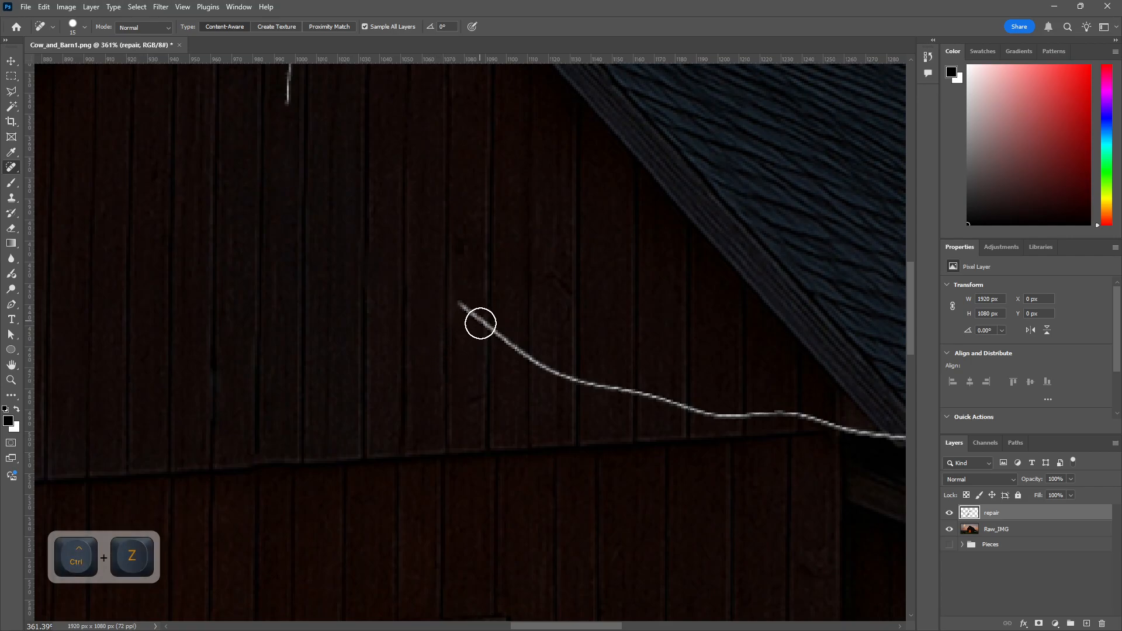
left_click(475, 326)
left_click(469, 315)
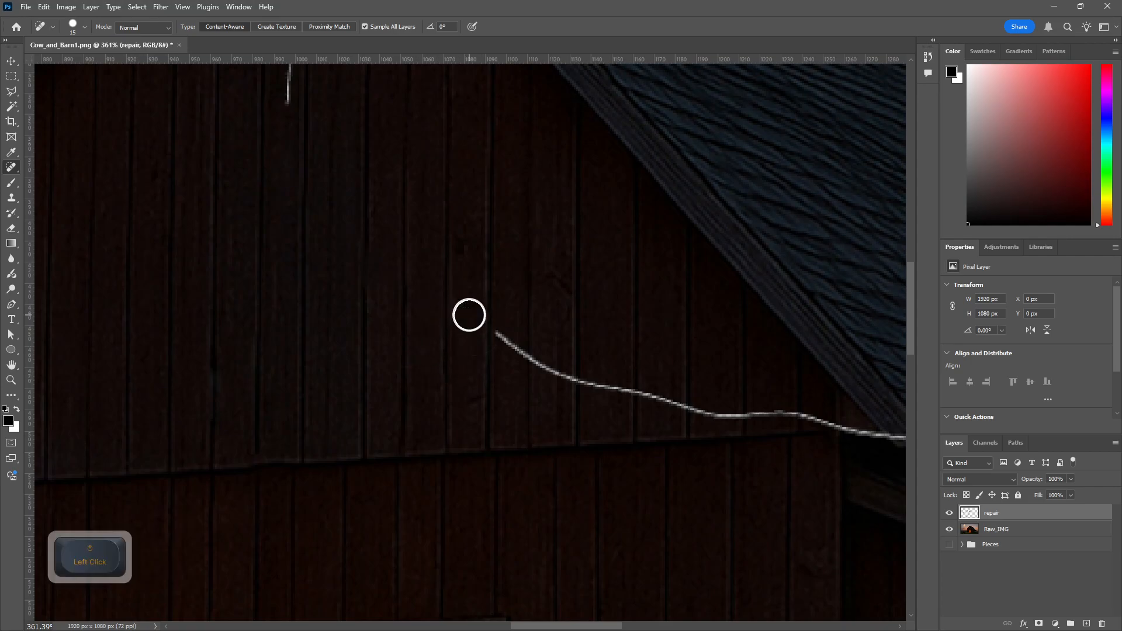
- Continue healing the diagonal tear in short sections across the gable boards toward the lower roof edge, clearing leftover specks
mouse_move(524, 383)
left_mouse_down()
mouse_move(519, 350)
mouse_move(487, 347)
left_mouse_up()
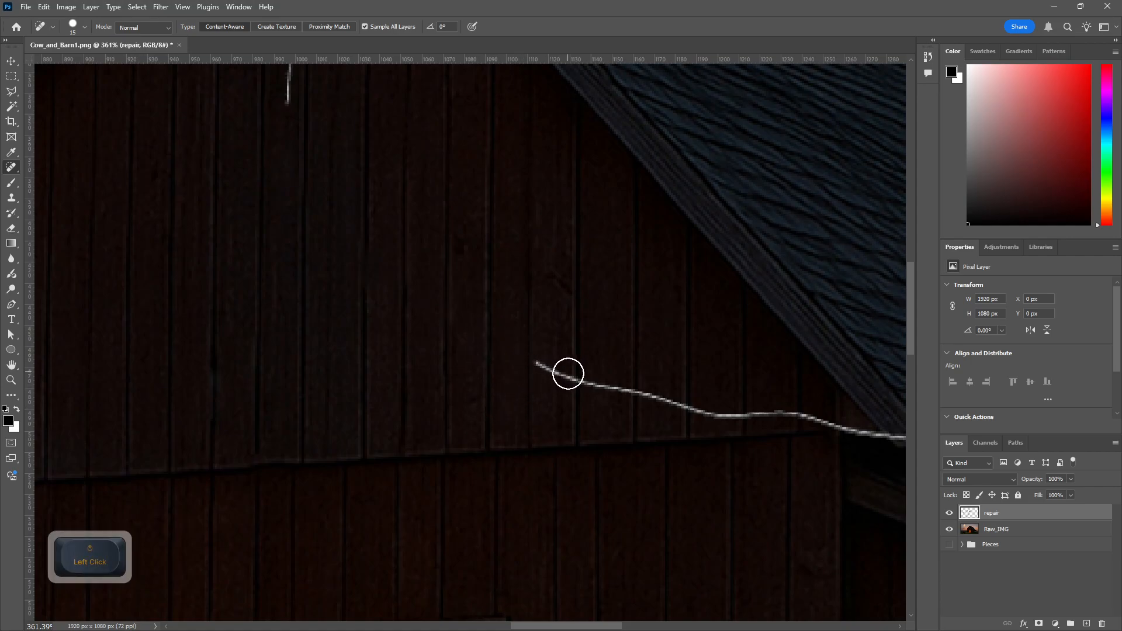
mouse_move(568, 373)
left_mouse_down()
mouse_move(571, 383)
mouse_move(557, 369)
left_mouse_up()
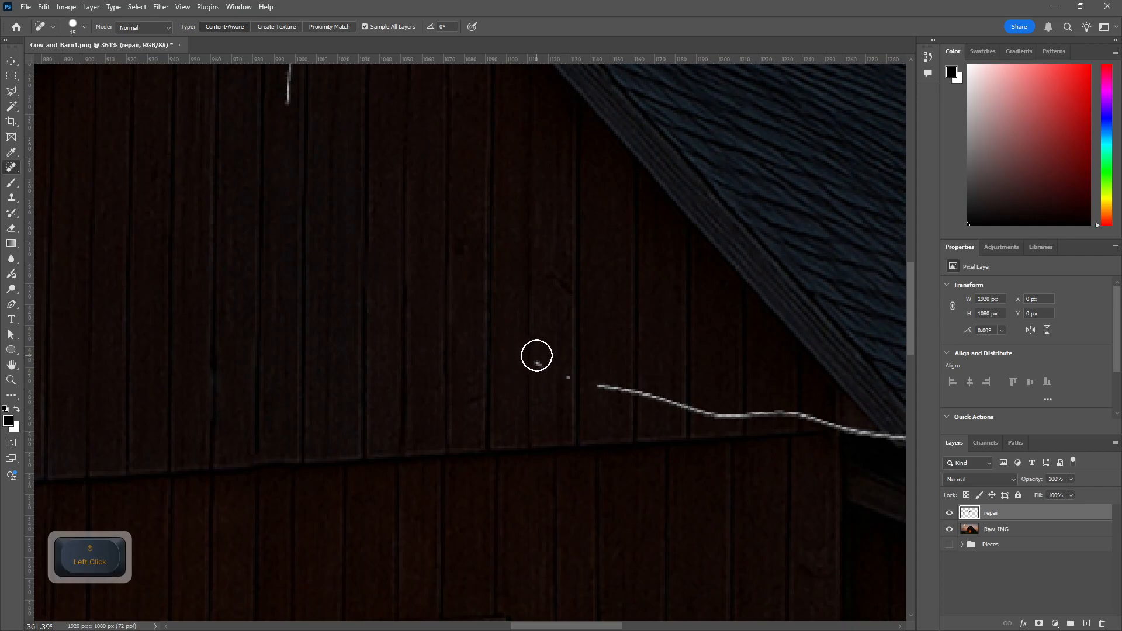
left_click_drag(638, 391, 616, 399)
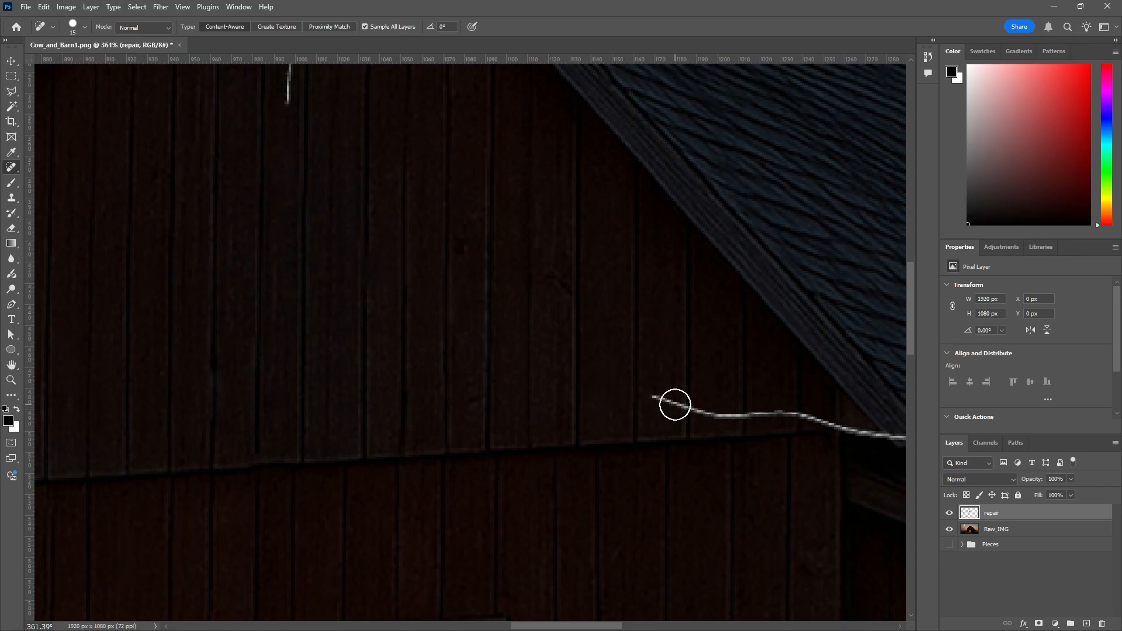
left_click(684, 408)
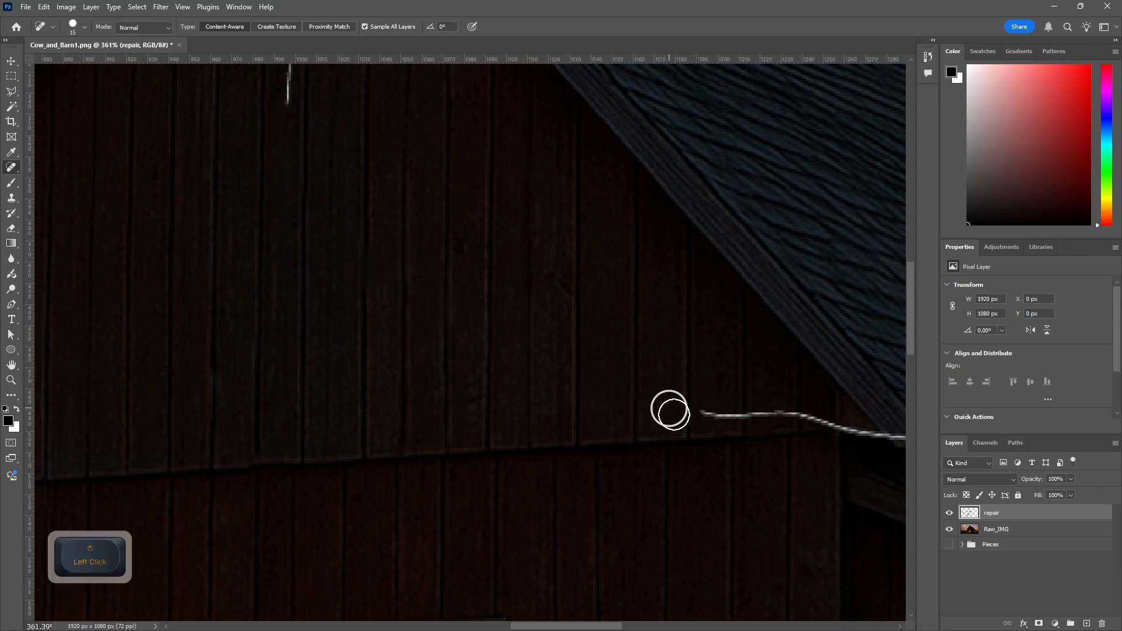
left_click(707, 415)
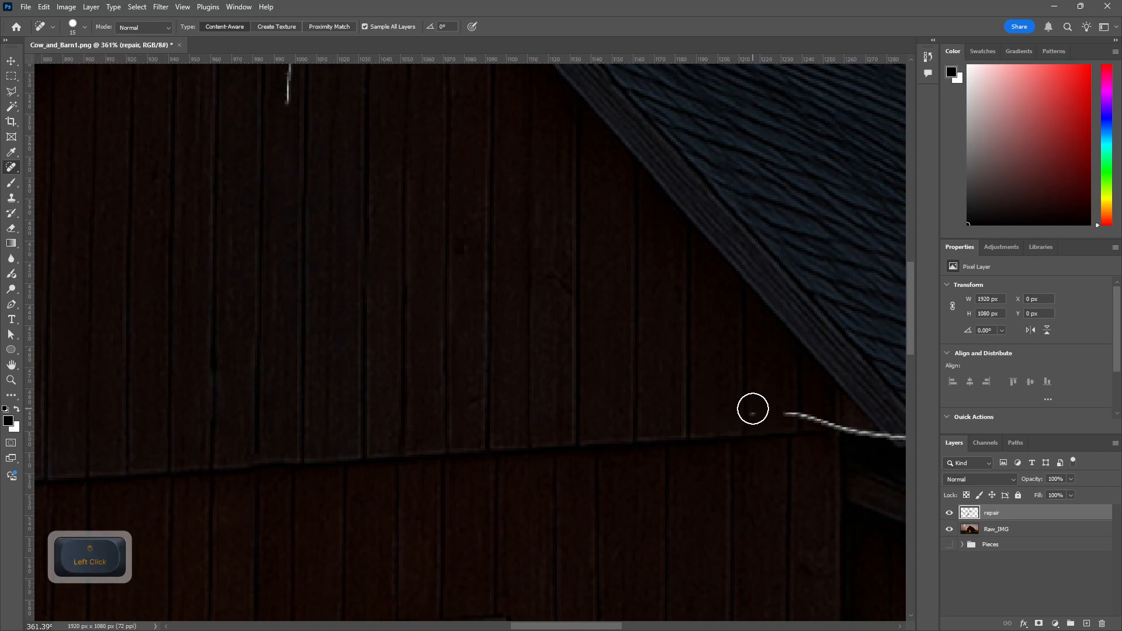
- Heal the tear across the last gable boards up to the lower roof corner, undoing the first dabs and redoing them in short sections
left_click_drag(784, 491, 626, 456)
scroll(691, 486, "up", 1)
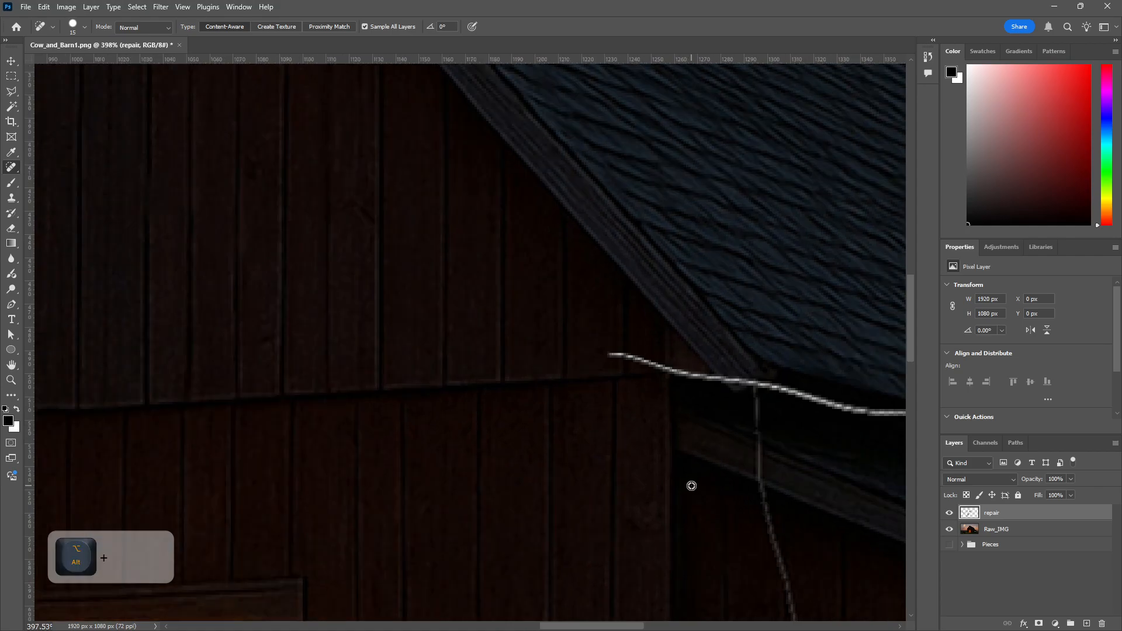
scroll(692, 486, "up", 1)
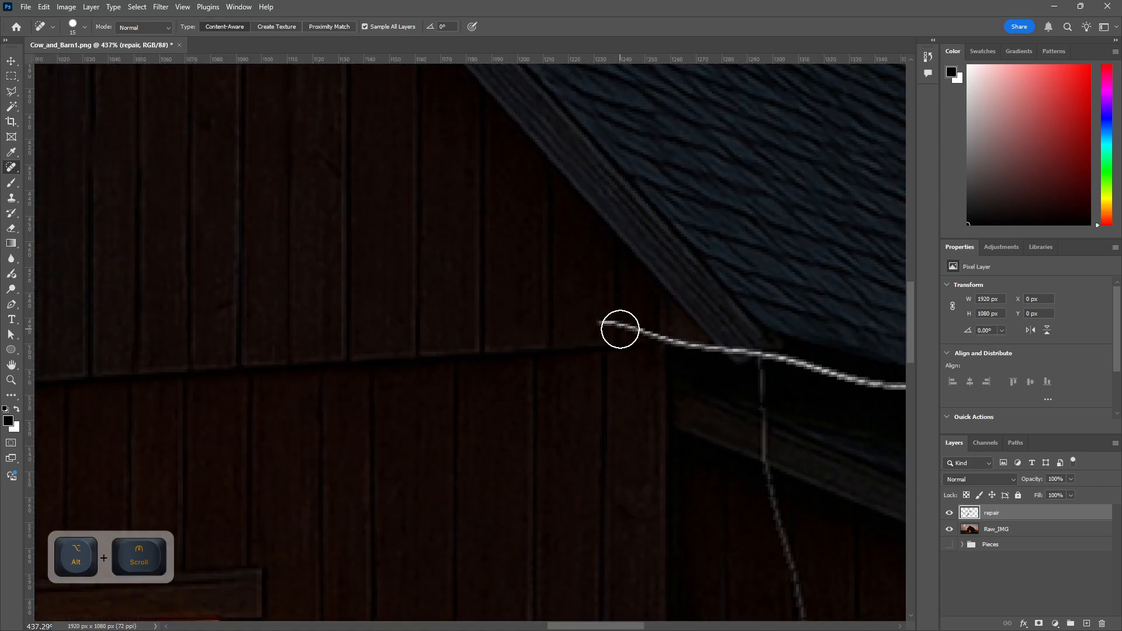
left_click(620, 329)
left_click(596, 328)
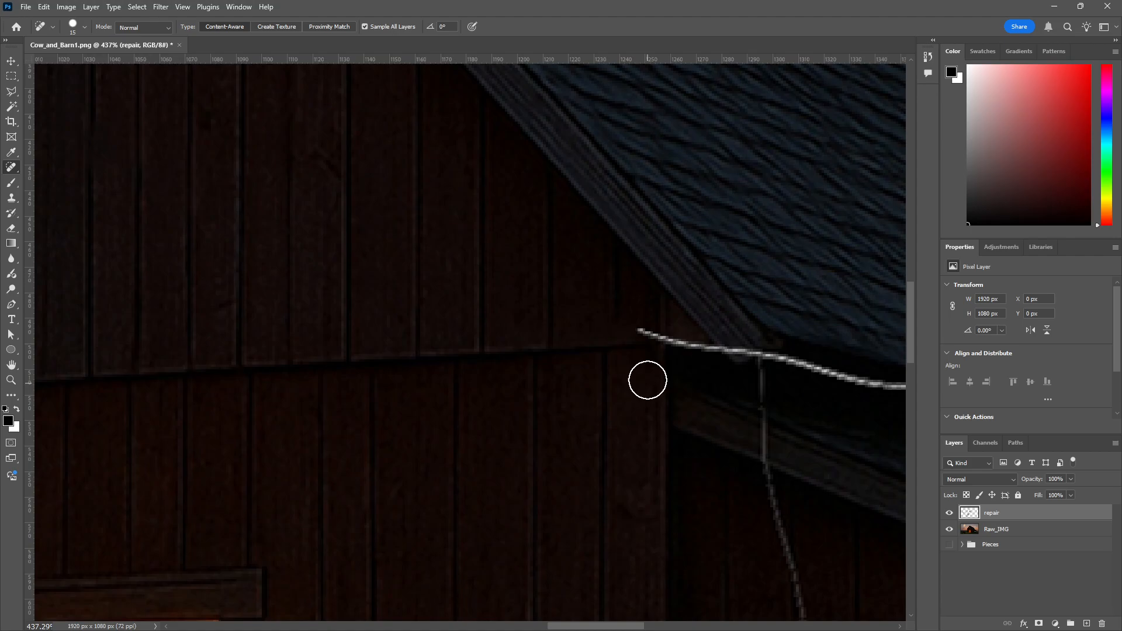
key("ctrl+z")
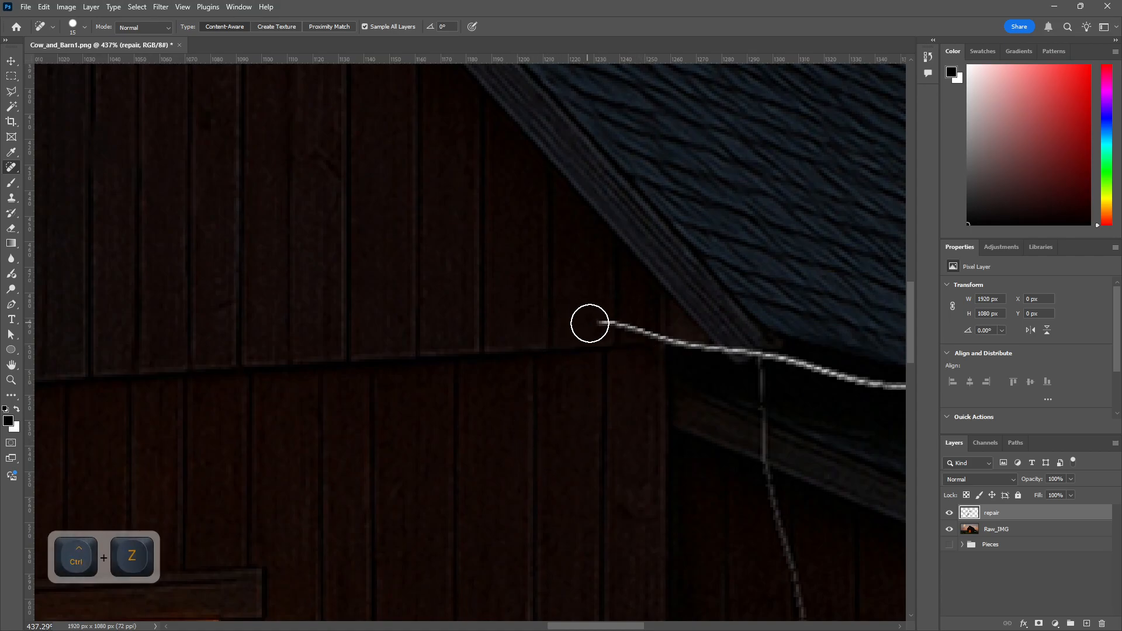
left_click(608, 321)
left_click(653, 326)
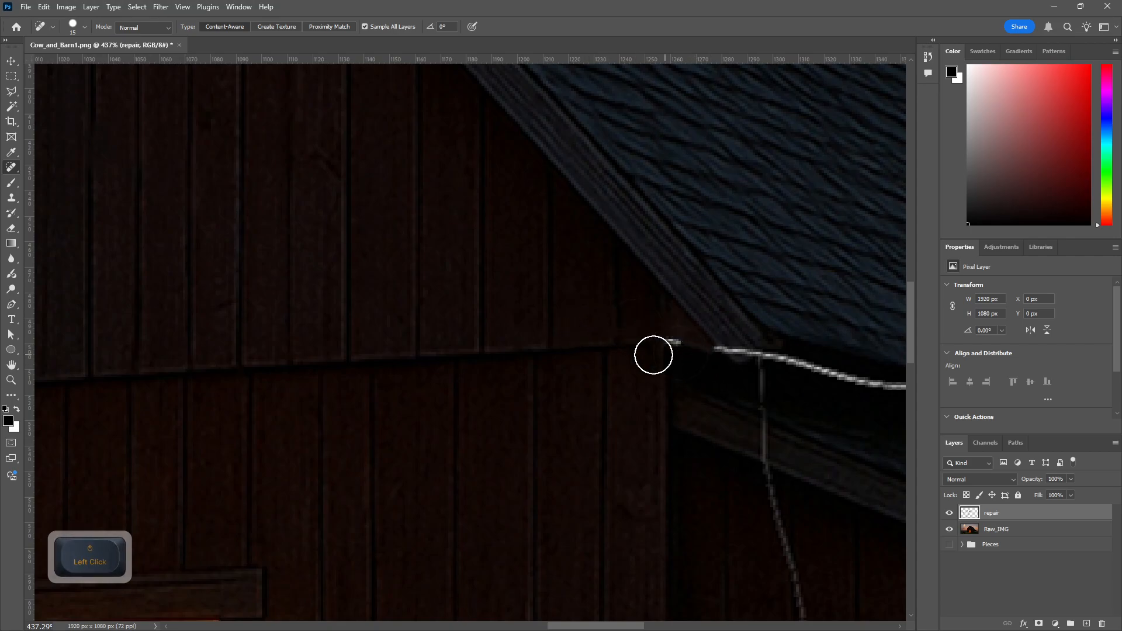
left_click(669, 338)
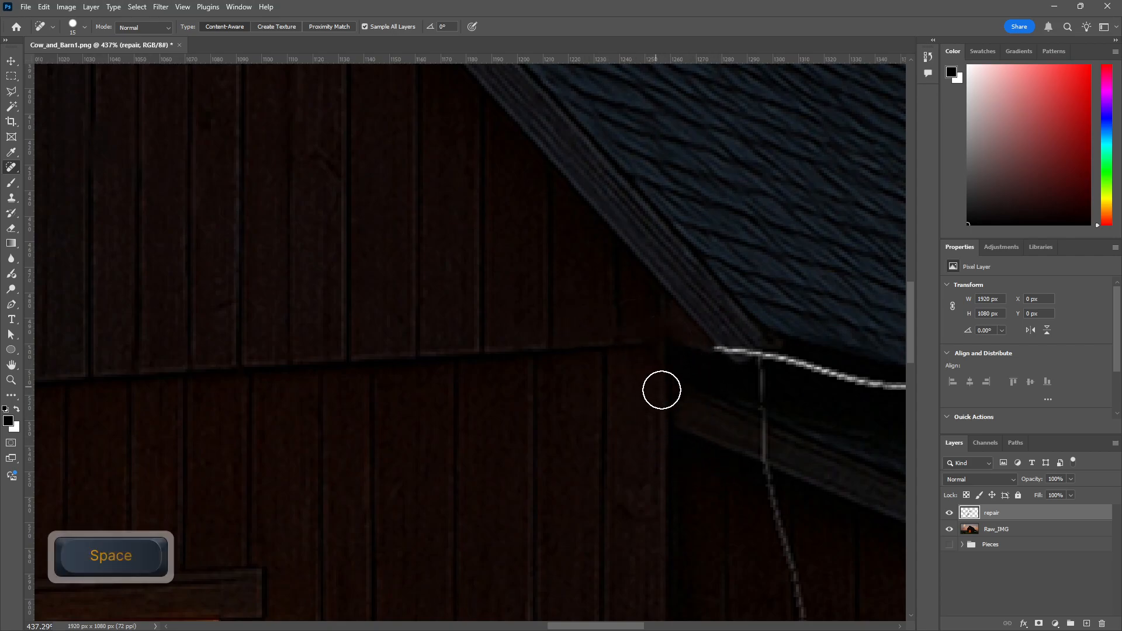
- Heal the upper part of the thin vertical tear across the lower eave board, up to the horizontal tear
left_click_drag(661, 388, 514, 363)
left_click(599, 399)
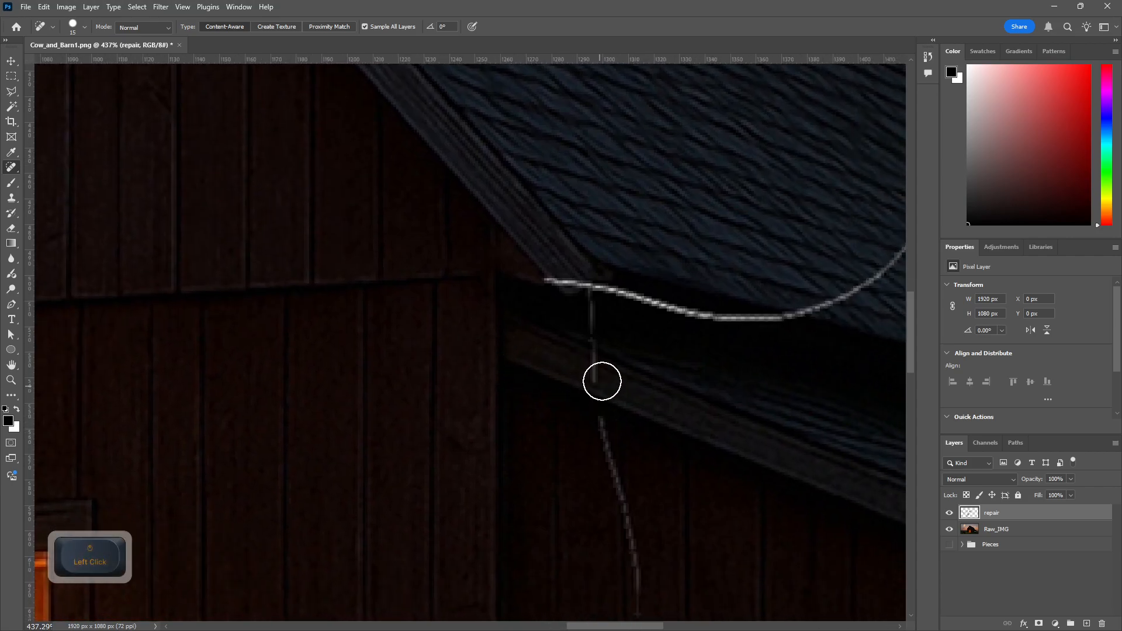
left_click(596, 370)
left_click(592, 339)
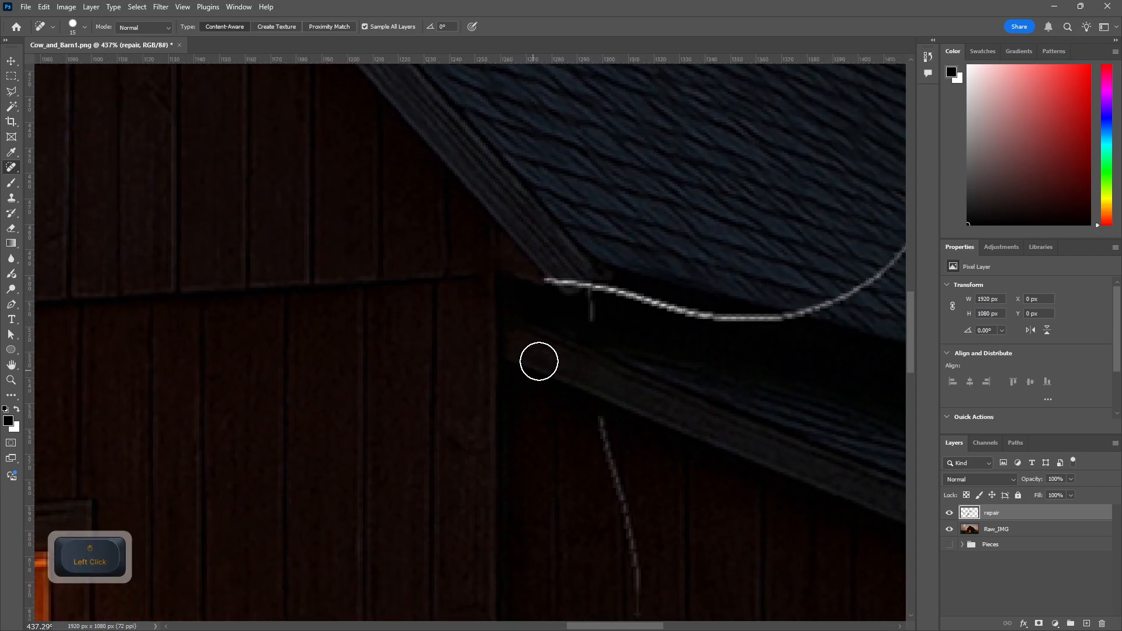
left_click(586, 322)
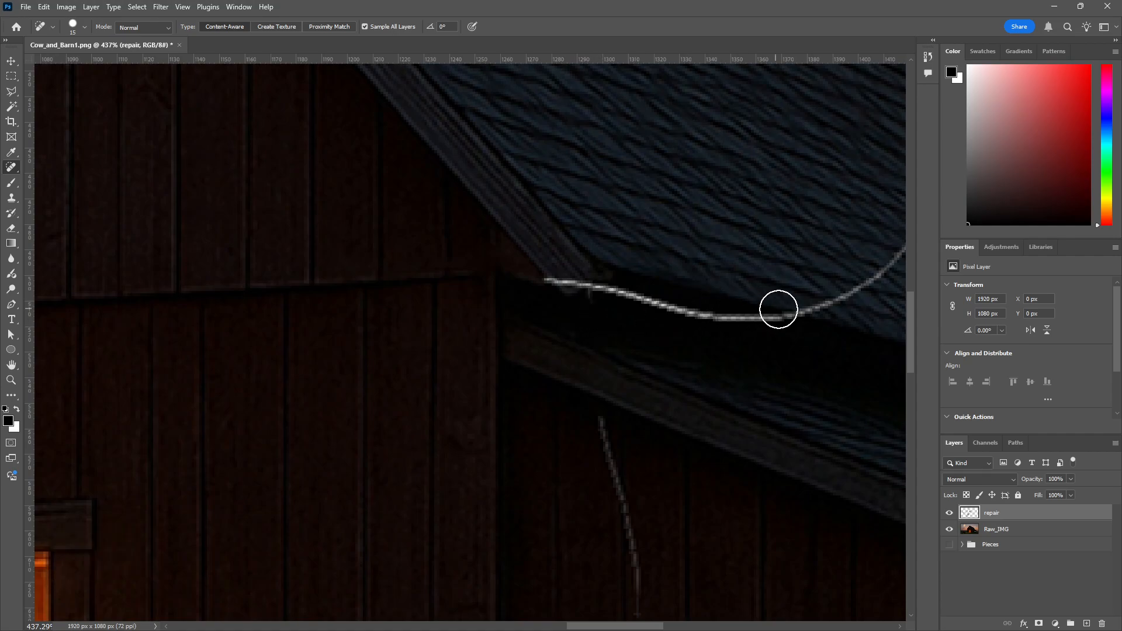
- Heal the horizontal tear along the dark eave, from the shingle edge back toward the lower end of the roof trim
left_click(792, 314)
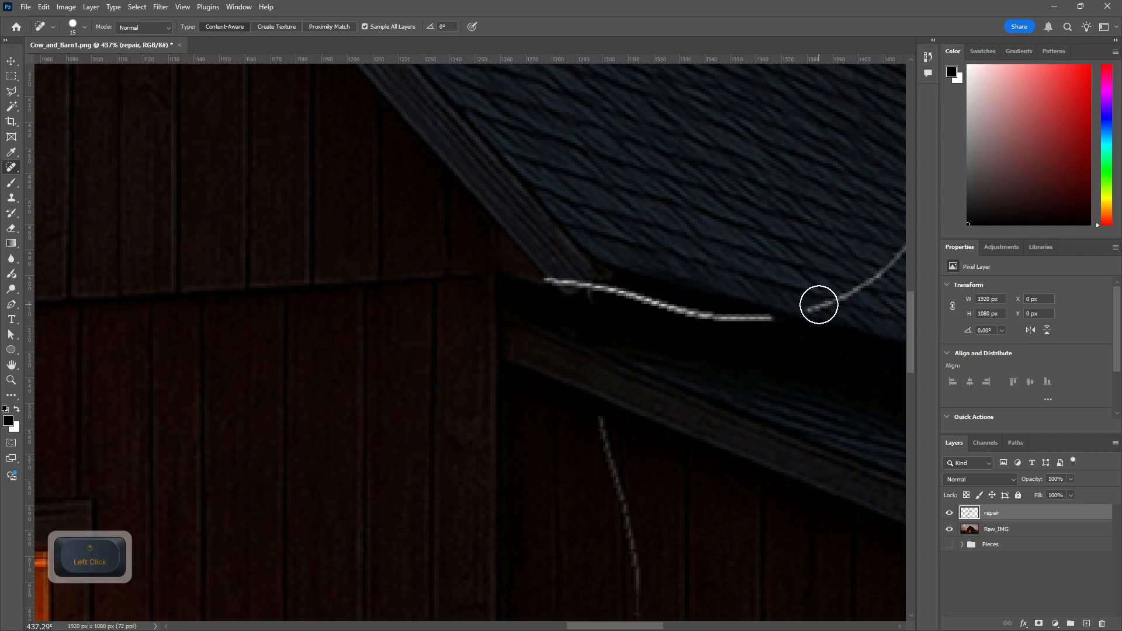
left_click(759, 326)
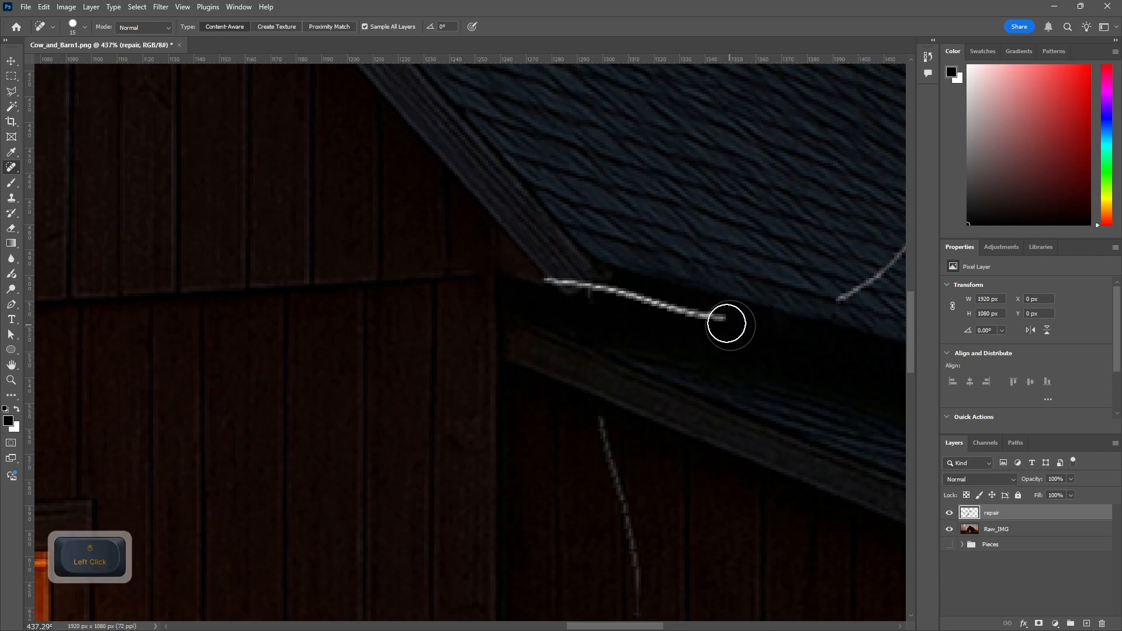
left_click_drag(727, 323, 623, 302)
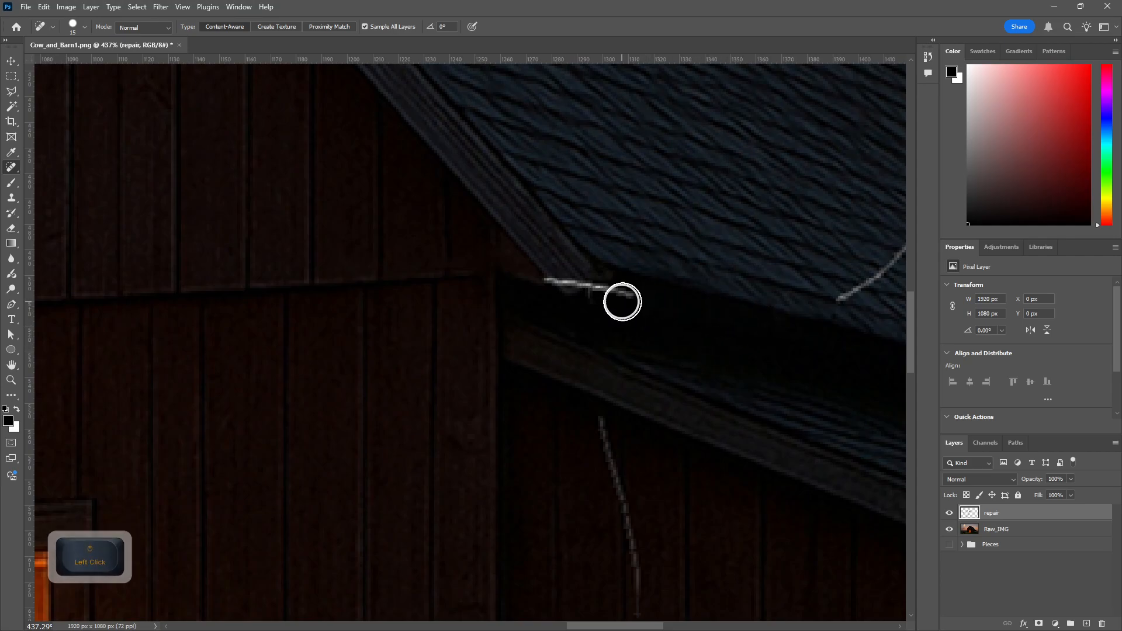
left_click(623, 302)
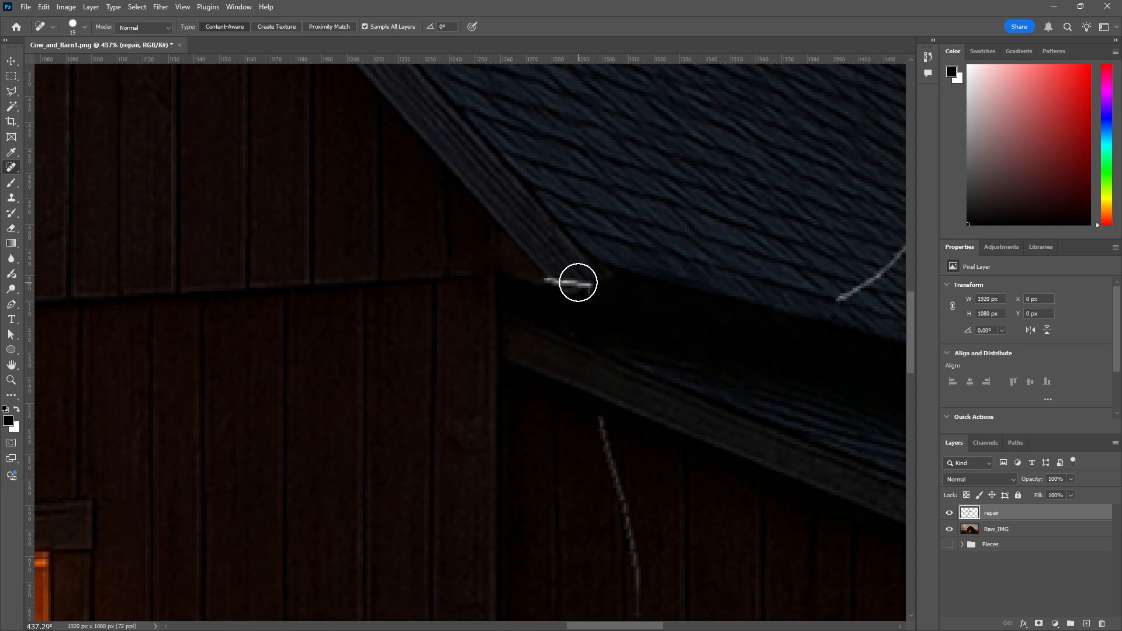
- Heal the remaining tear stub at the lower end of the roof trim, undoing the first two dabs and redoing them
left_click(577, 282)
left_click(554, 273)
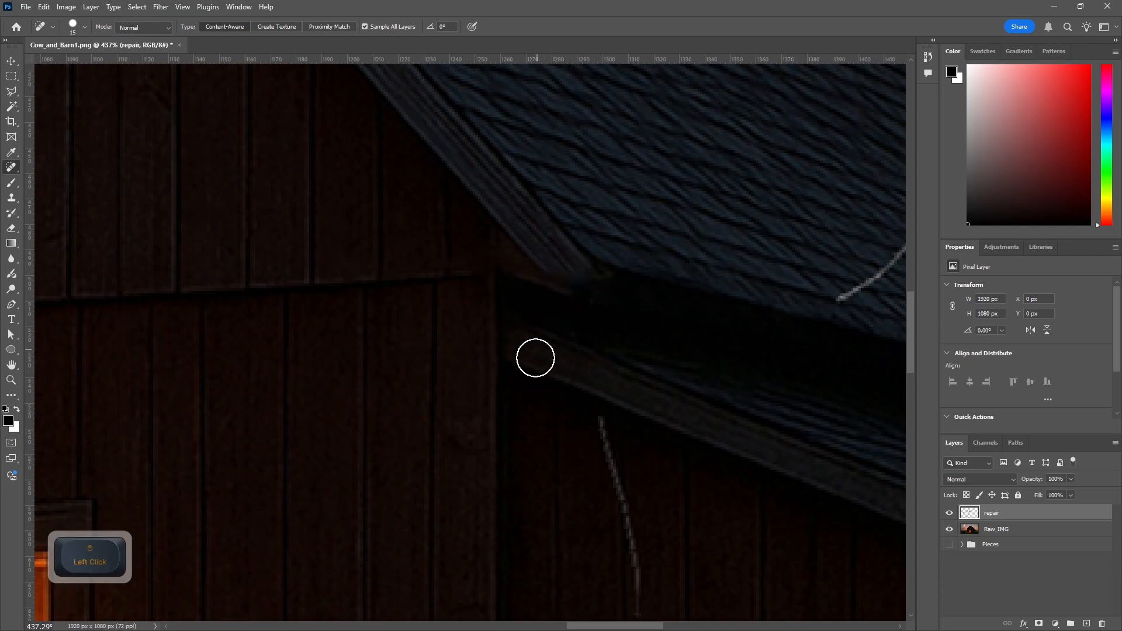
key("ctrl+z")
key("ctrl+z")
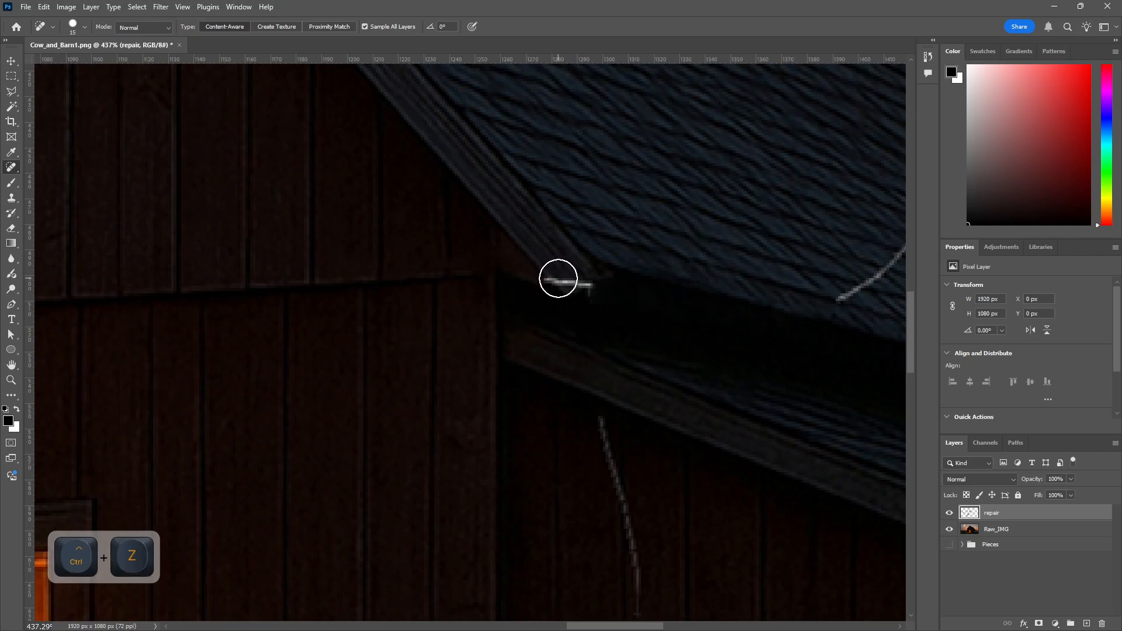
left_click(559, 279)
left_click(579, 289)
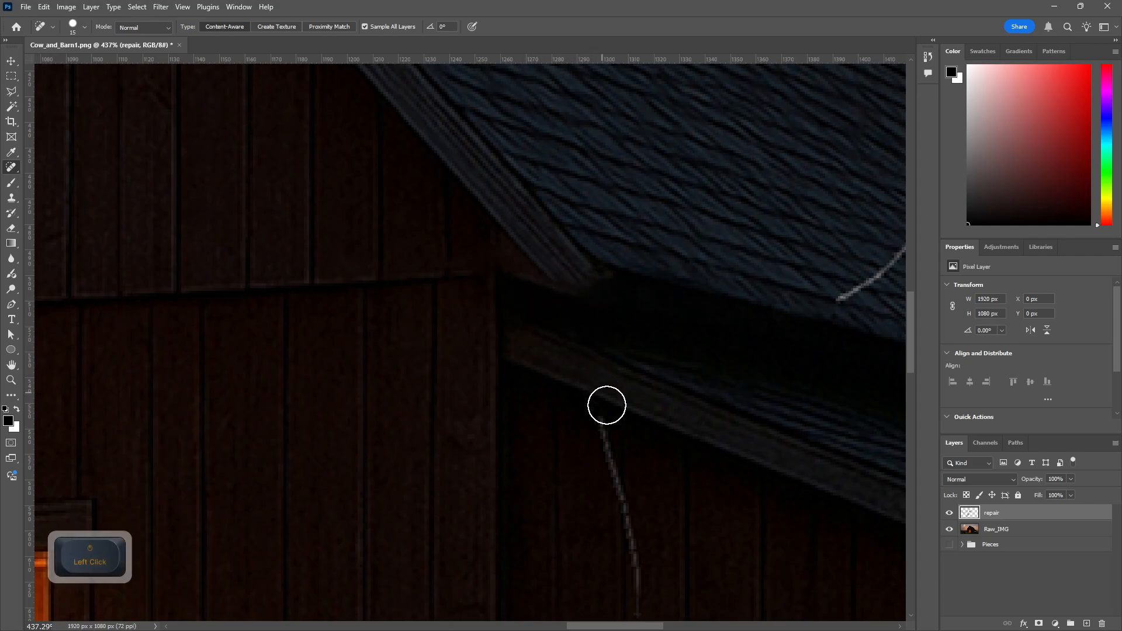
- Heal the curved tear across the roof shingles up to the roof's edge against the sky
scroll(713, 409, "down", 3)
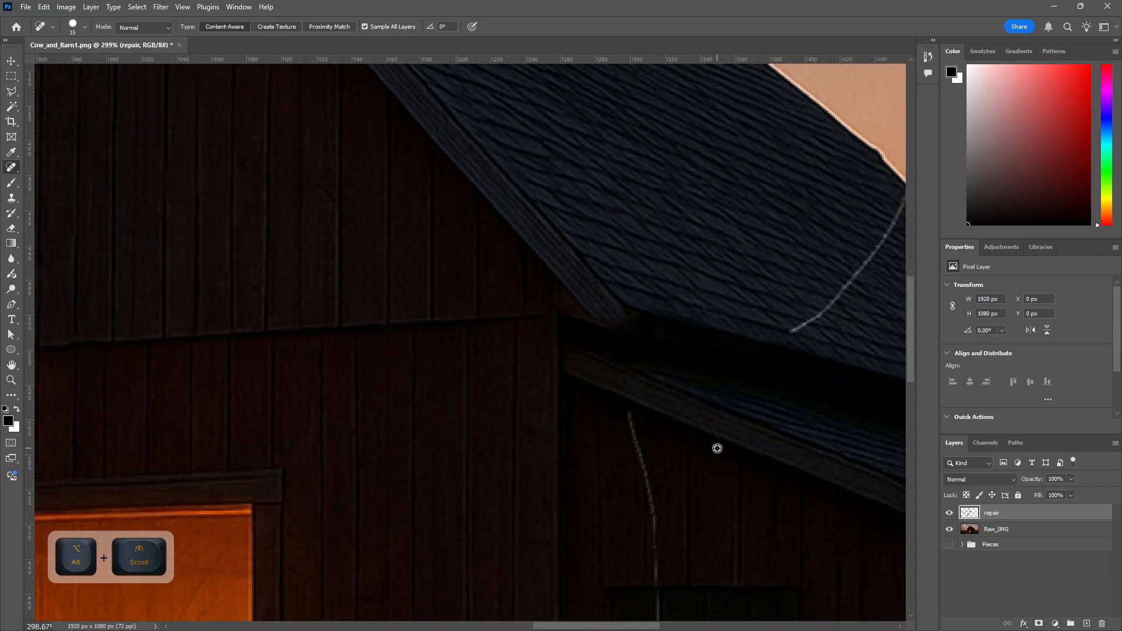
left_click_drag(643, 453, 421, 523)
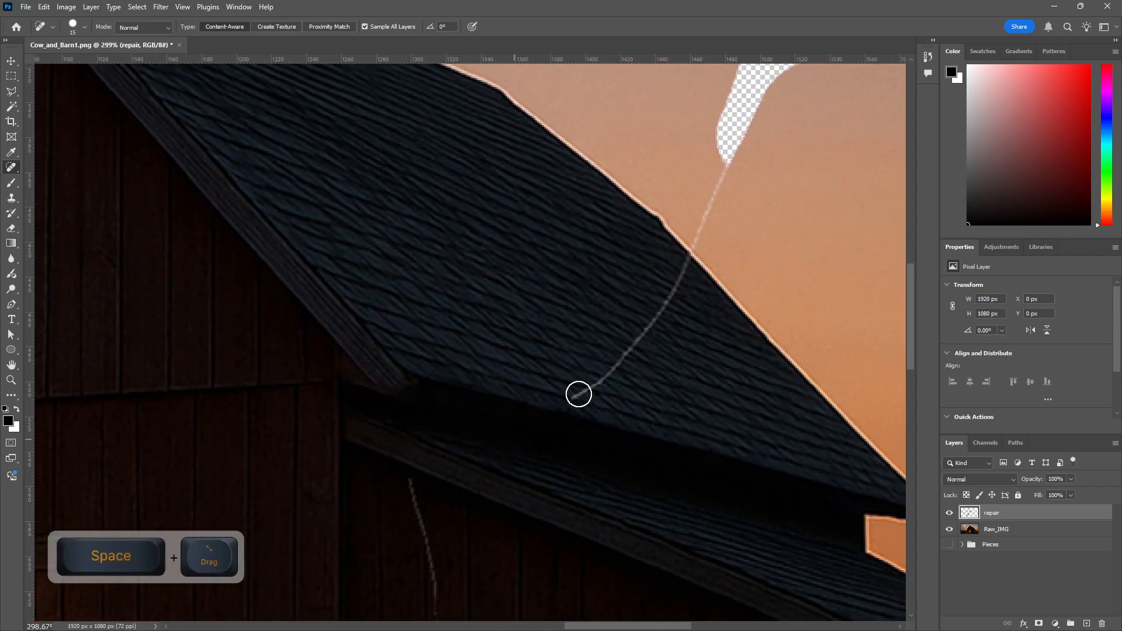
mouse_move(575, 395)
left_mouse_down()
mouse_move(649, 332)
mouse_move(679, 274)
left_mouse_up()
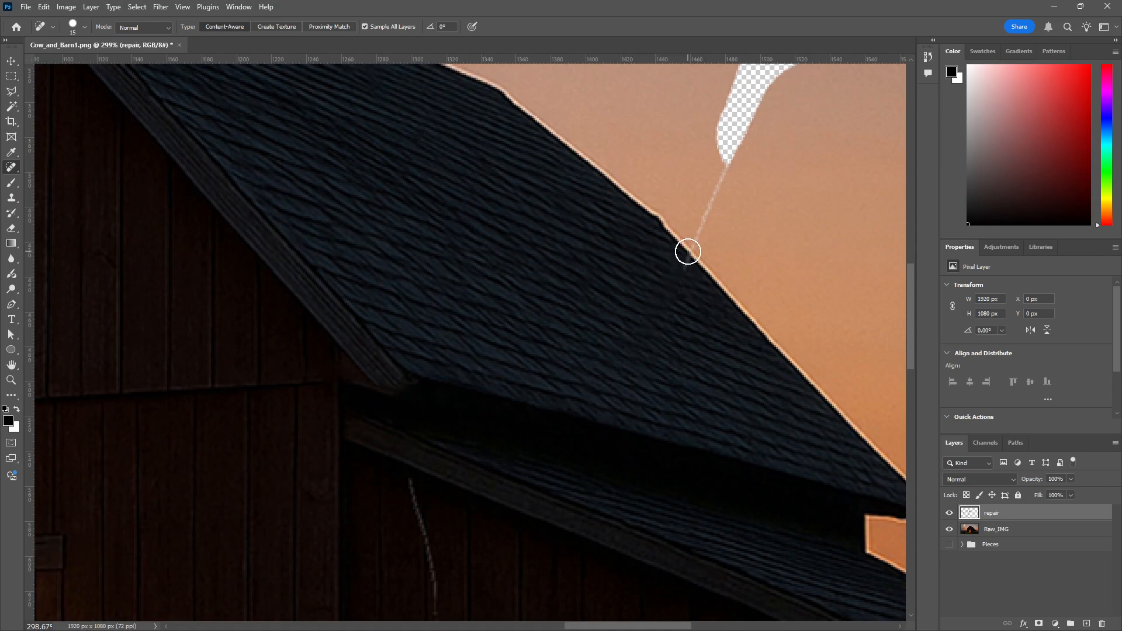
left_click(684, 270)
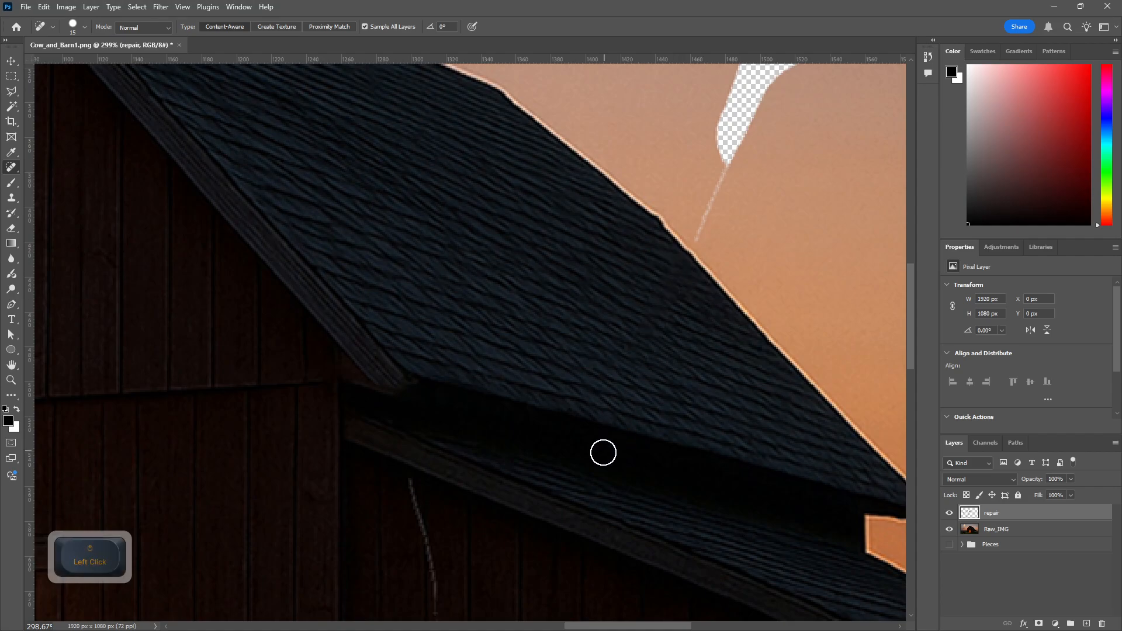
- Heal the vertical tear down the side wall and across the dark door toward the ground
left_click_drag(599, 505, 632, 215)
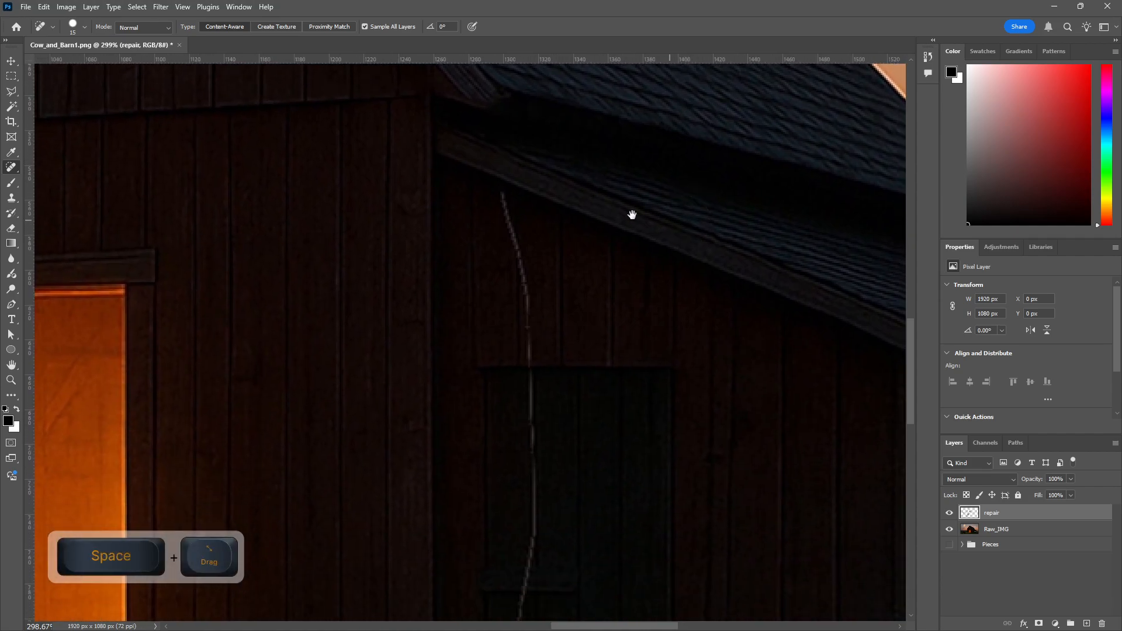
left_click_drag(488, 197, 532, 356)
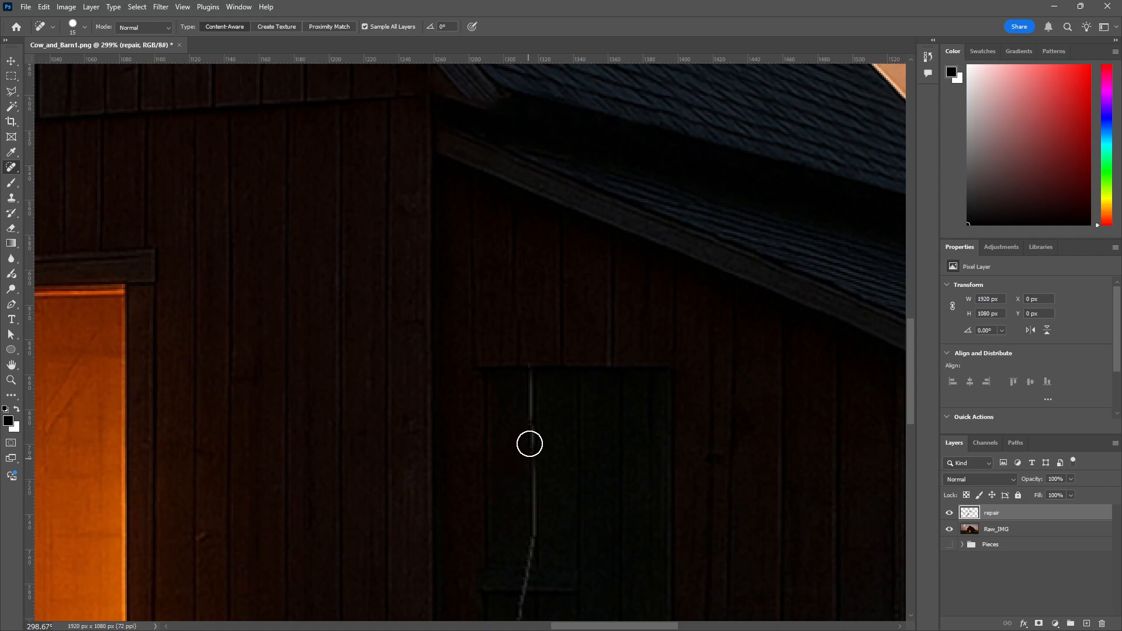
mouse_move(549, 529)
left_mouse_down()
mouse_move(659, 323)
mouse_move(629, 225)
left_mouse_up()
mouse_move(561, 215)
left_mouse_down()
mouse_move(523, 433)
mouse_move(568, 473)
mouse_move(523, 365)
mouse_move(569, 514)
mouse_move(566, 479)
mouse_move(584, 591)
left_mouse_up()
mouse_move(574, 447)
left_mouse_down()
mouse_move(579, 210)
mouse_move(532, 155)
mouse_move(522, 489)
mouse_move(517, 288)
left_mouse_up()
- Heal the vertical tear down the centre of the gable boards, from its lower end up to the trim below the roof peak
scroll(646, 361, "down", 1)
scroll(649, 275, "down", 2)
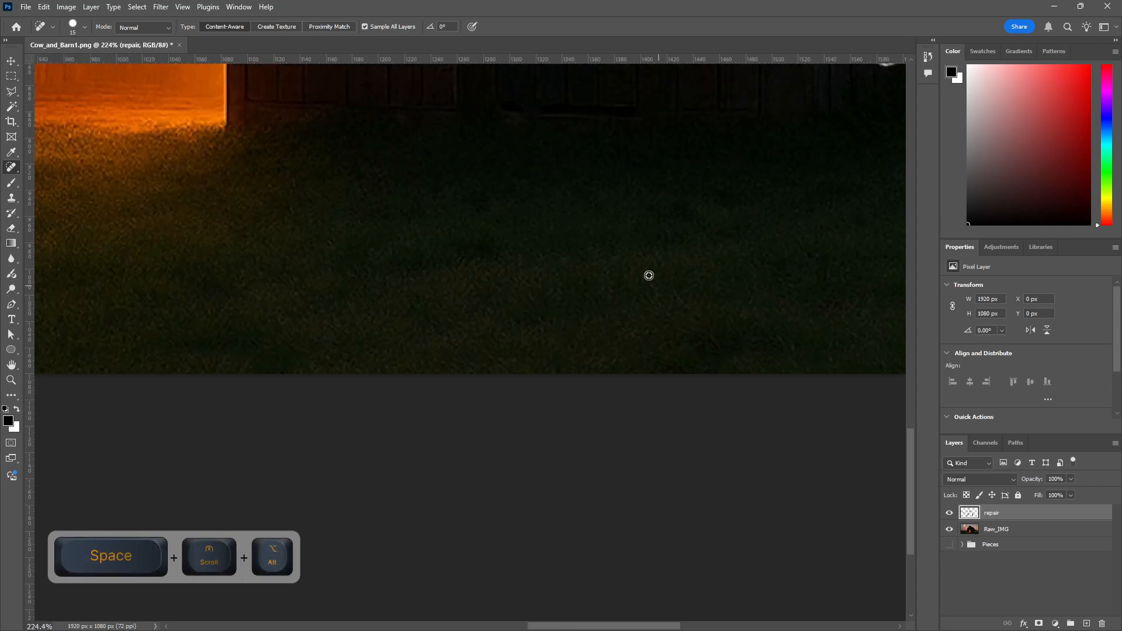
scroll(649, 275, "down", 3)
mouse_move(581, 323)
left_mouse_down()
mouse_move(444, 439)
mouse_move(443, 504)
mouse_move(547, 554)
mouse_move(797, 621)
left_mouse_up()
scroll(453, 198, "up", 4)
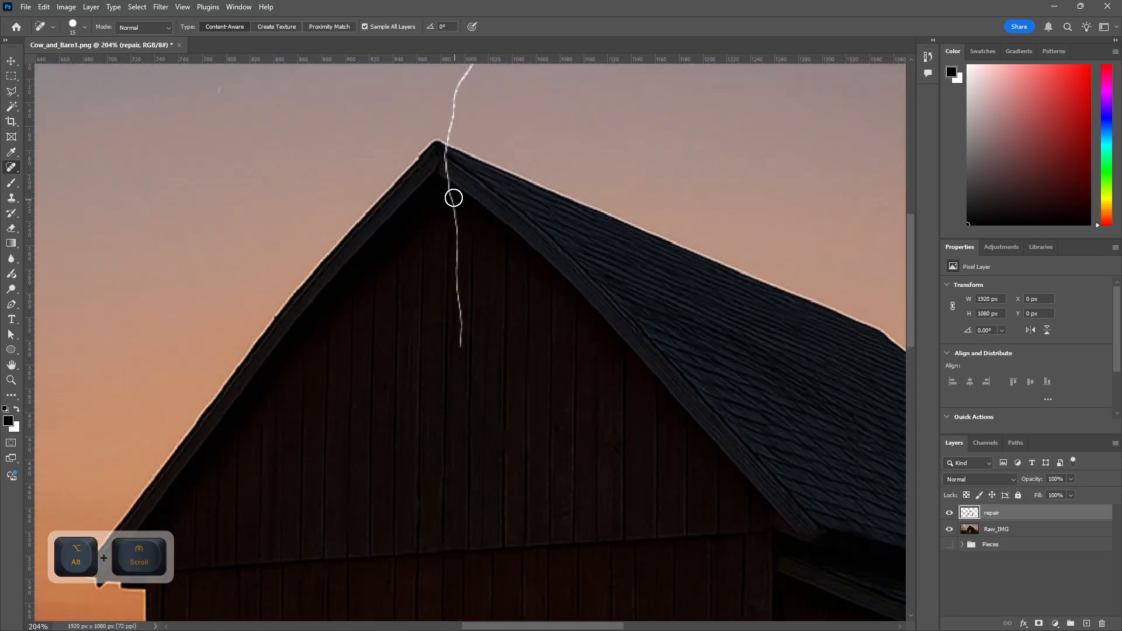
scroll(451, 281, "up", 3)
left_click_drag(473, 362, 474, 271)
left_click_drag(472, 171, 453, 104)
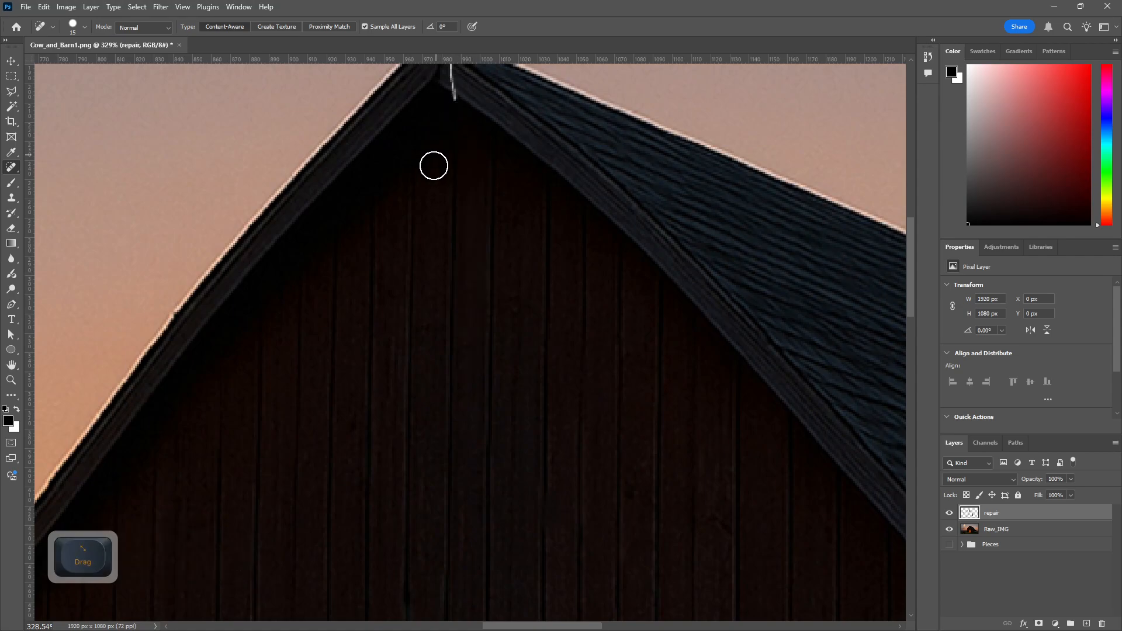
- Try to spot-heal the tear where it crosses the trim at the roof peak, and undo the dab
left_click_drag(422, 211, 439, 406)
scroll(468, 245, "up", 3)
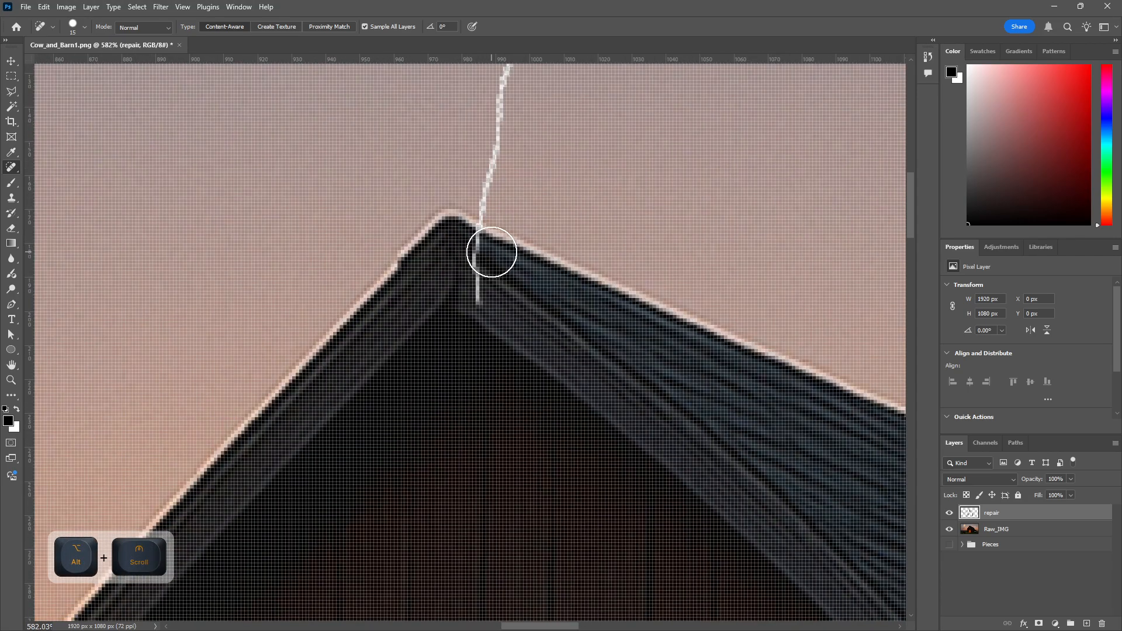
left_click(481, 260)
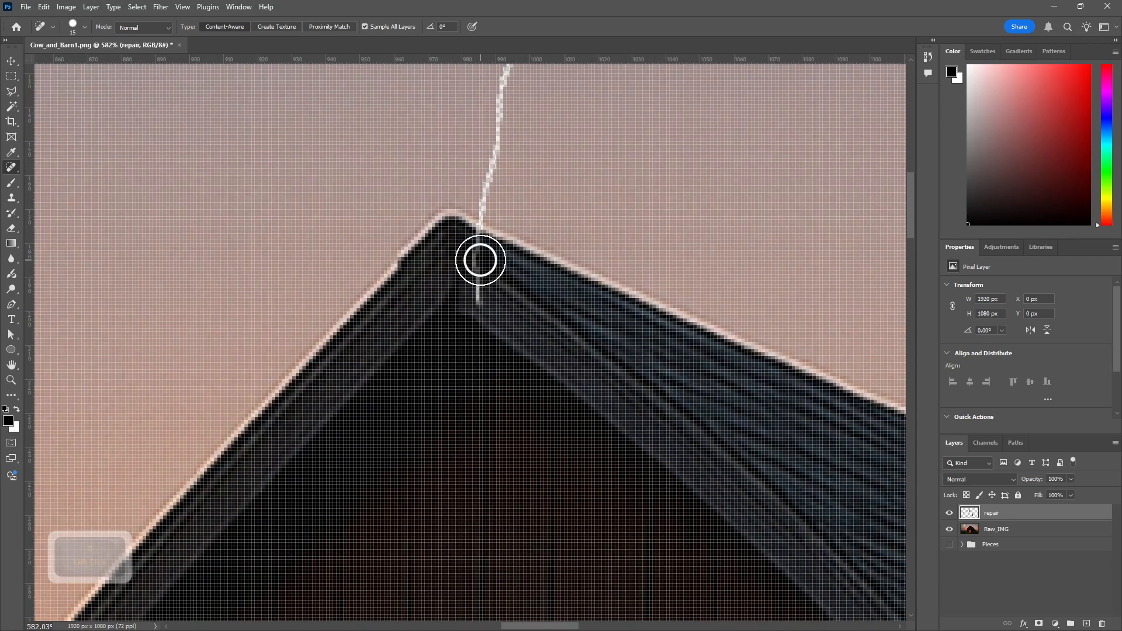
key("ctrl+z")
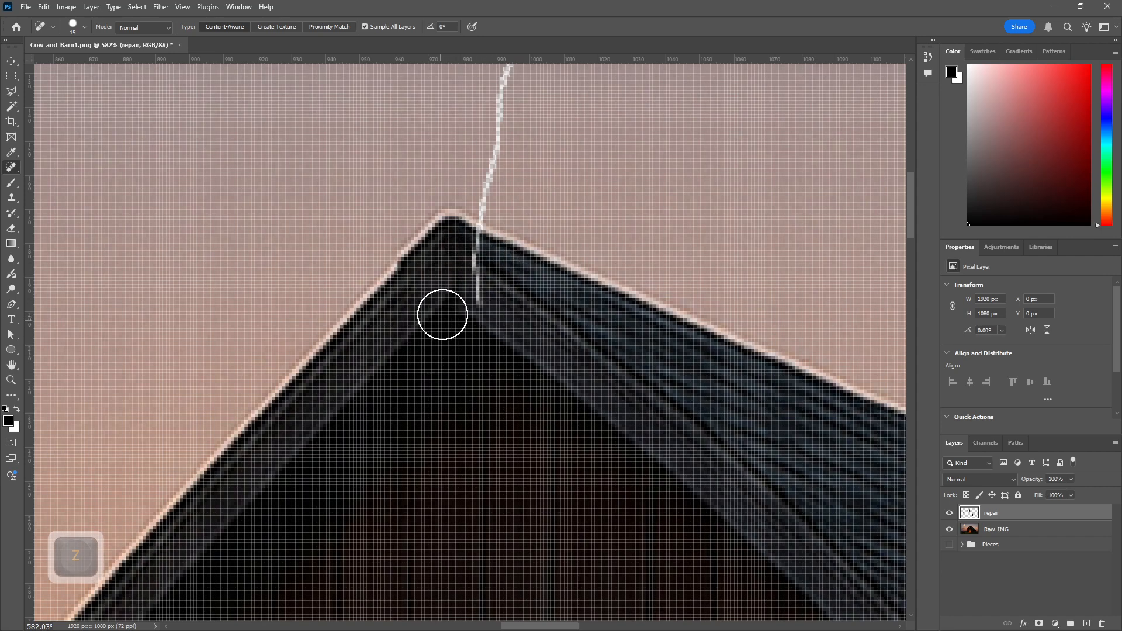
key("ctrl+z")
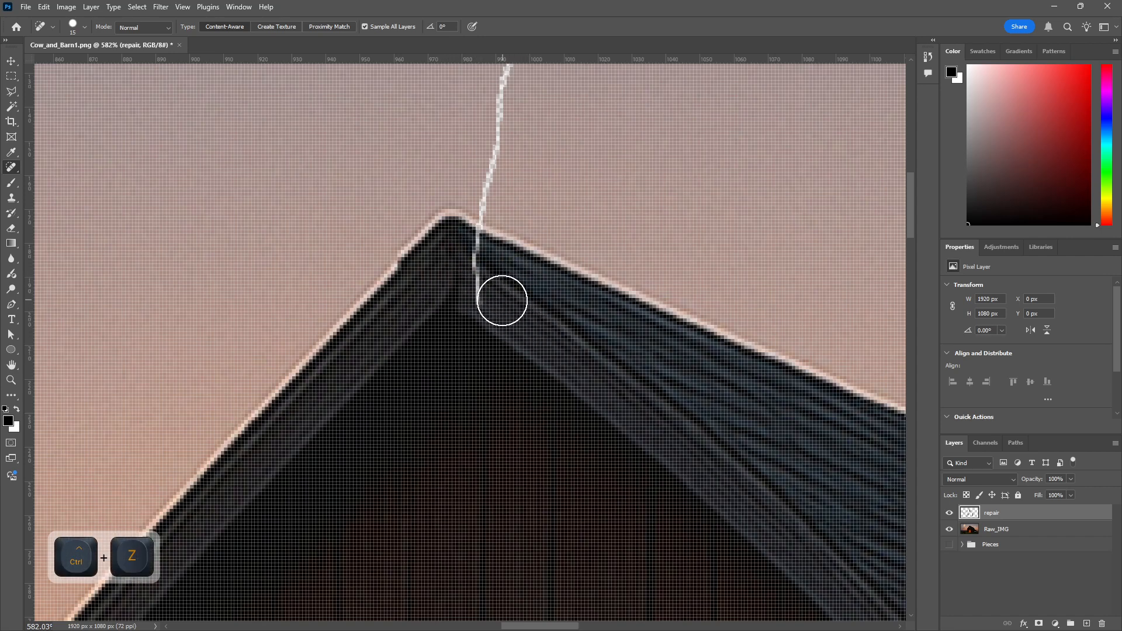
- Switch to the Healing Brush and cover the tear on the peak's trim in two dabs, sampling the adjacent trim for each
mouse_move(11, 170)
left_mouse_down()
mouse_move(75, 193)
mouse_move(75, 182)
left_mouse_up()
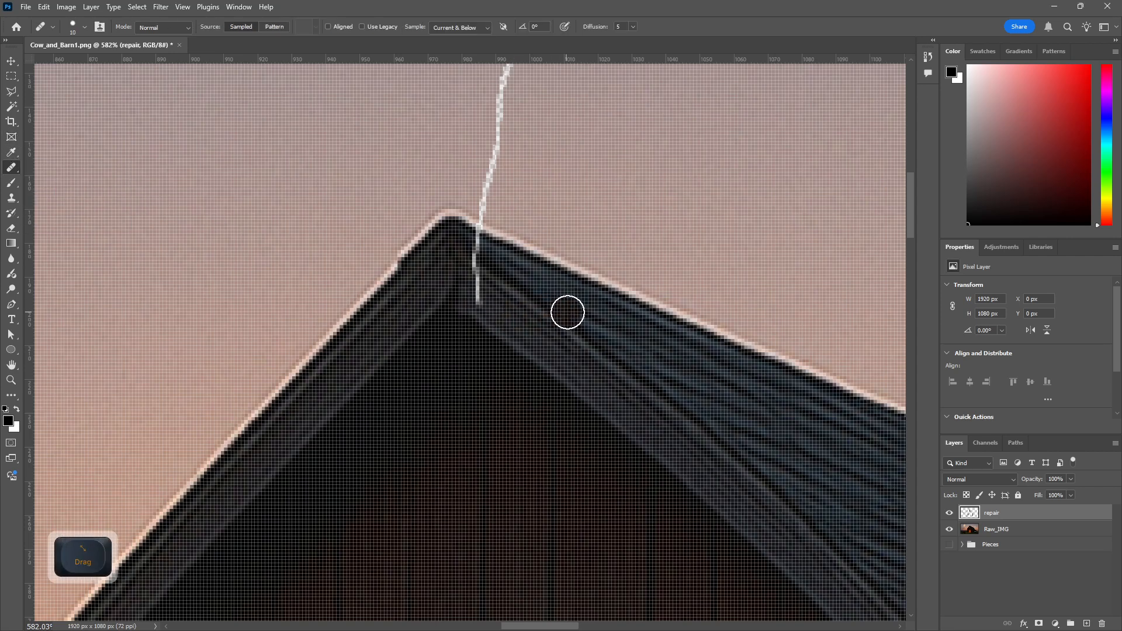
left_click(507, 282, "alt")
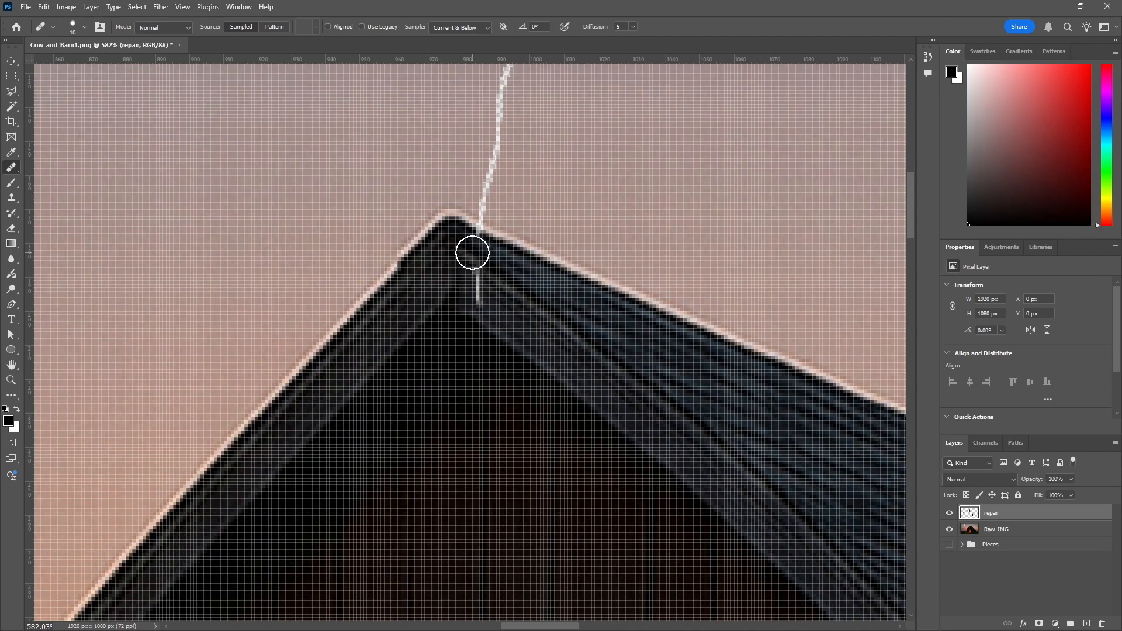
left_click(482, 256)
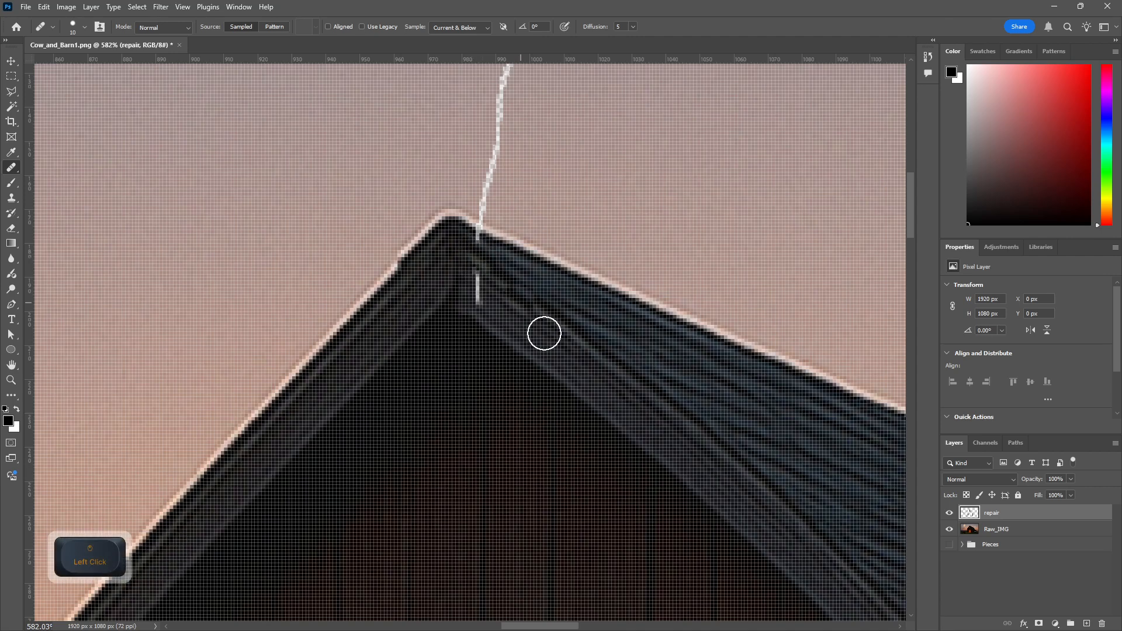
left_click(514, 311, "alt")
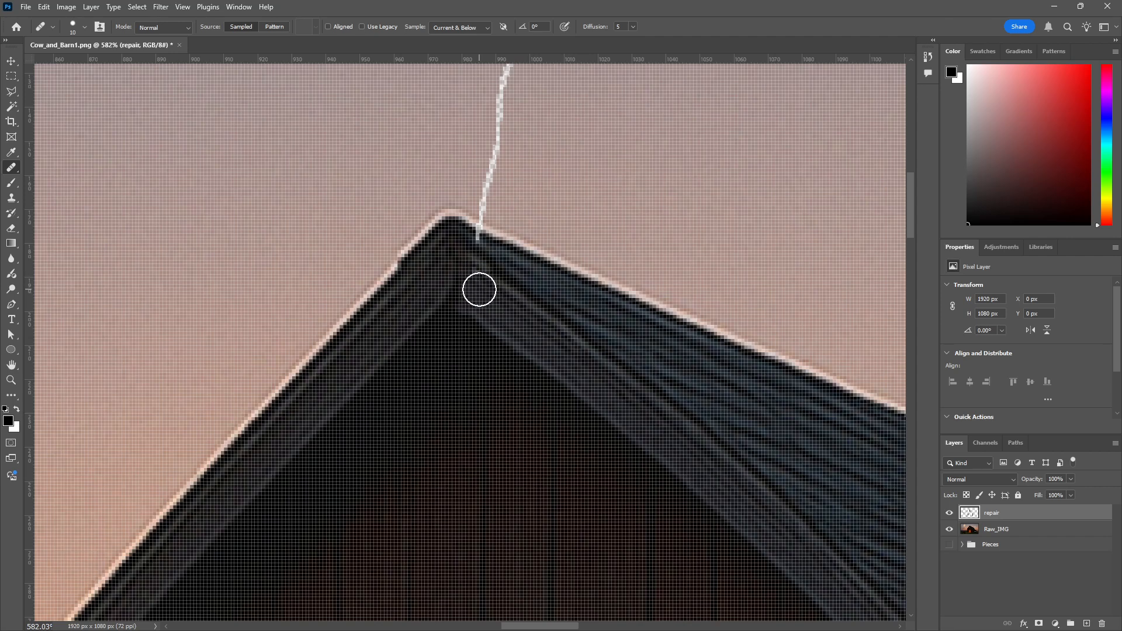
left_click(476, 289)
- Try to retouch the healed trim below the peak from a new sample farther along the trim, and undo the dab
left_click(509, 320, "alt")
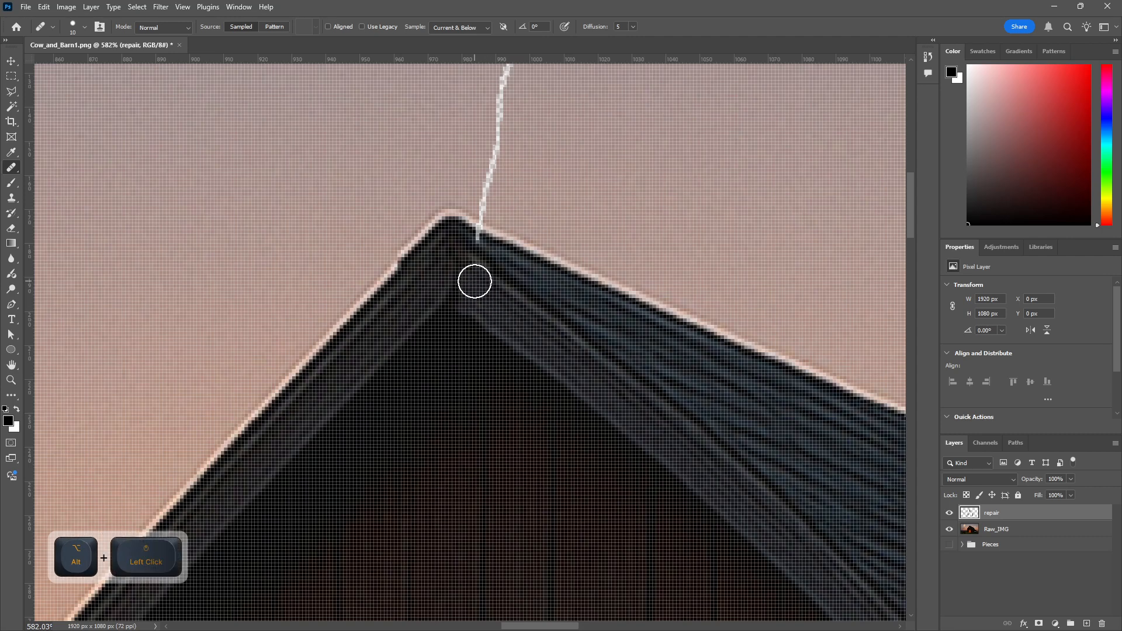
left_click(474, 281)
key("ctrl+z")
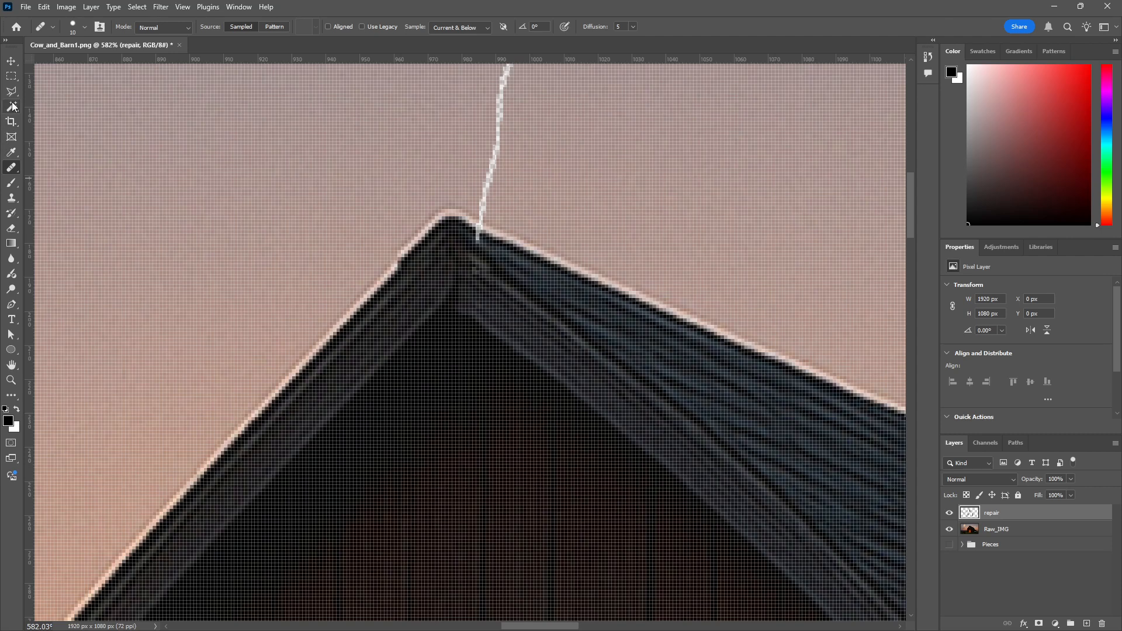
- Resample the barn trim farther down its slope and retouch the healed patch just below the roof peak with the Healing Brush
left_click(521, 308, "alt")
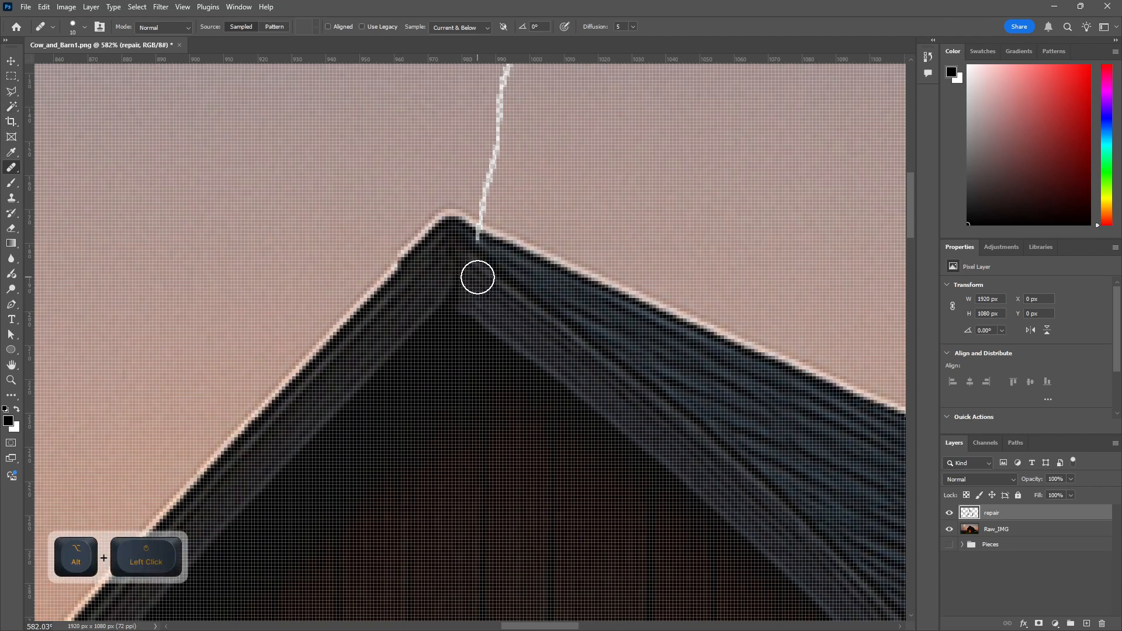
left_click(533, 338, "alt")
left_click(491, 308)
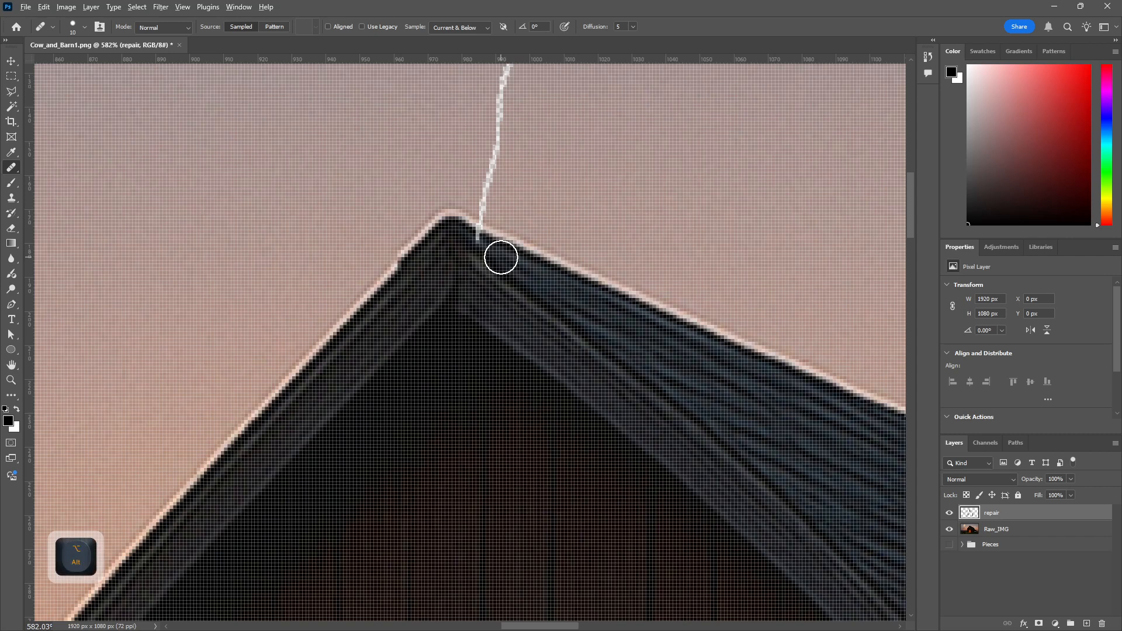
- Try to cover the tear's lower end at the roof edge with Healing Brush dabs from nearby roof samples, undoing each dab
left_click(477, 248, "alt")
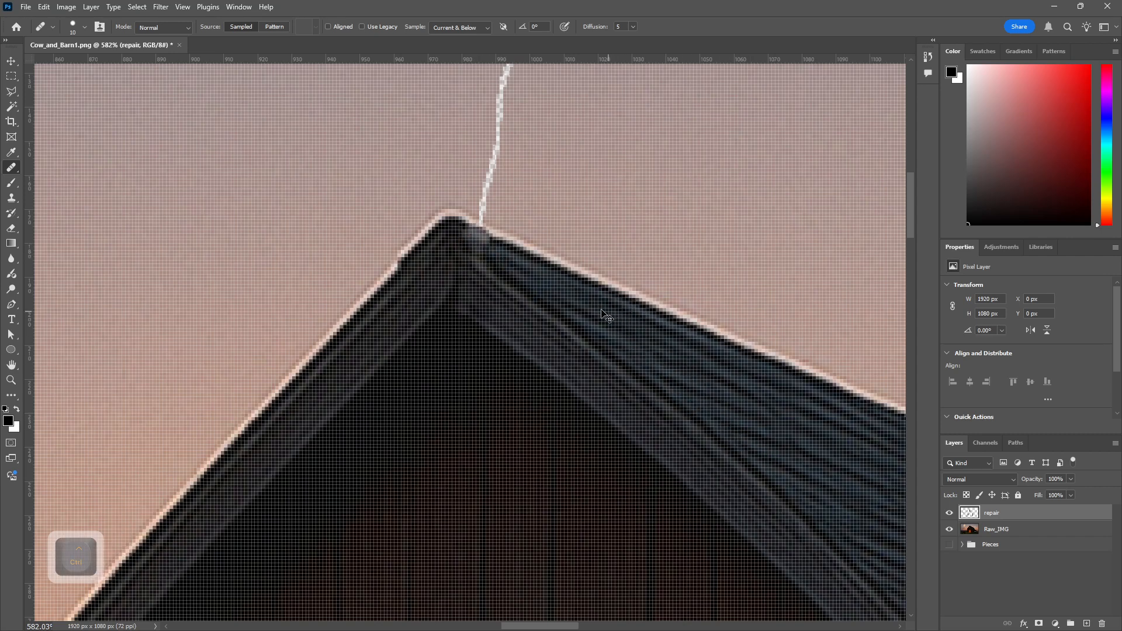
key("ctrl+z")
left_click(495, 256, "alt")
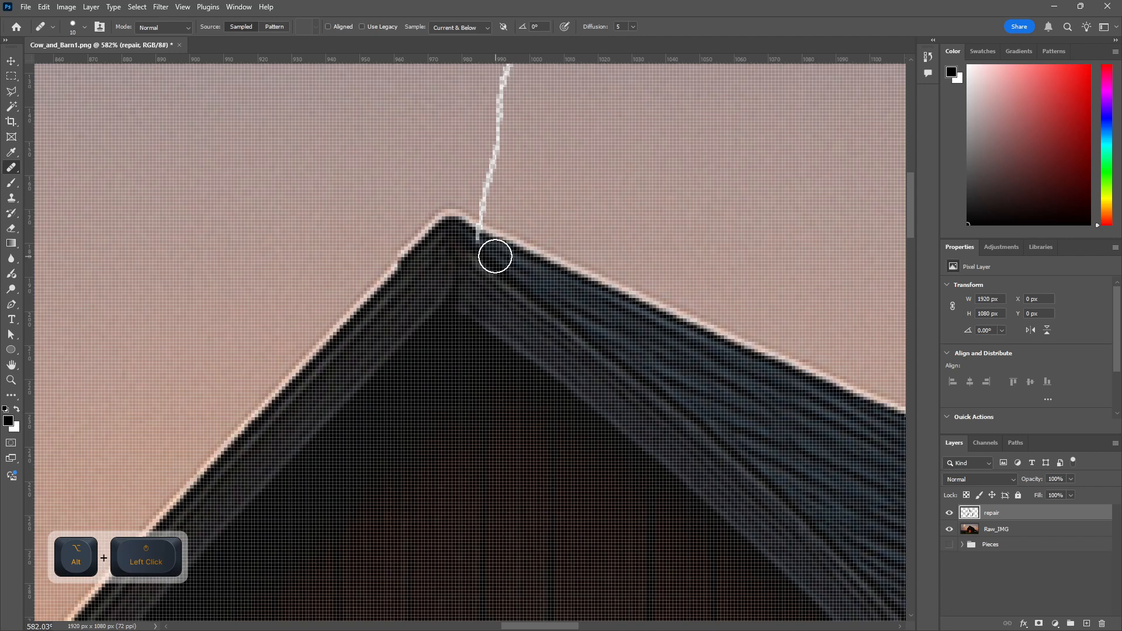
left_click(473, 243)
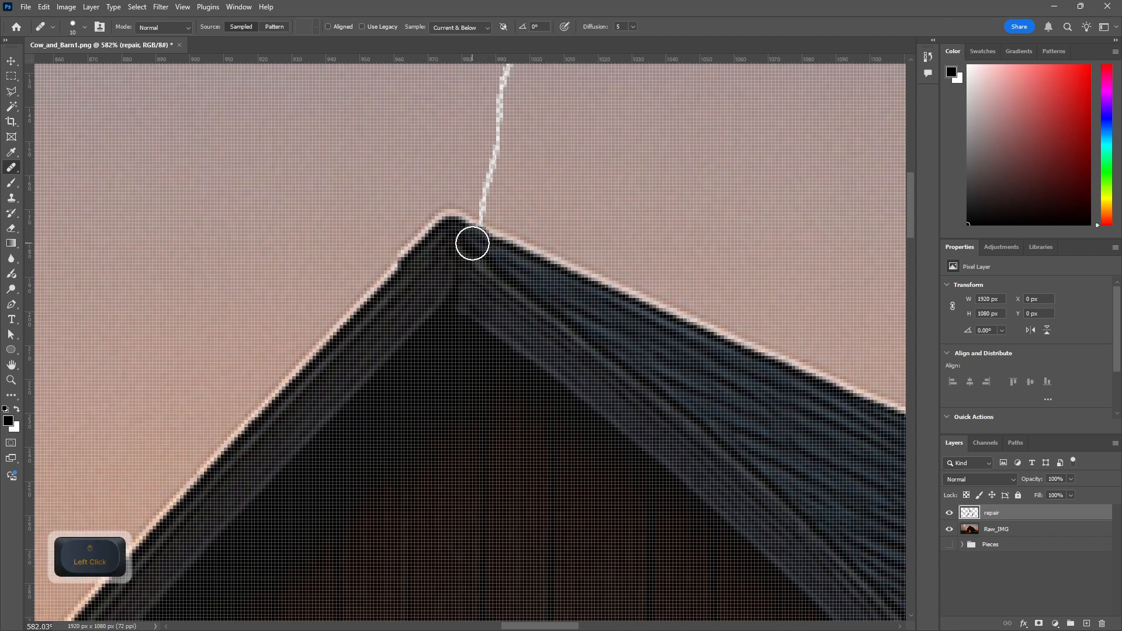
key("ctrl+z")
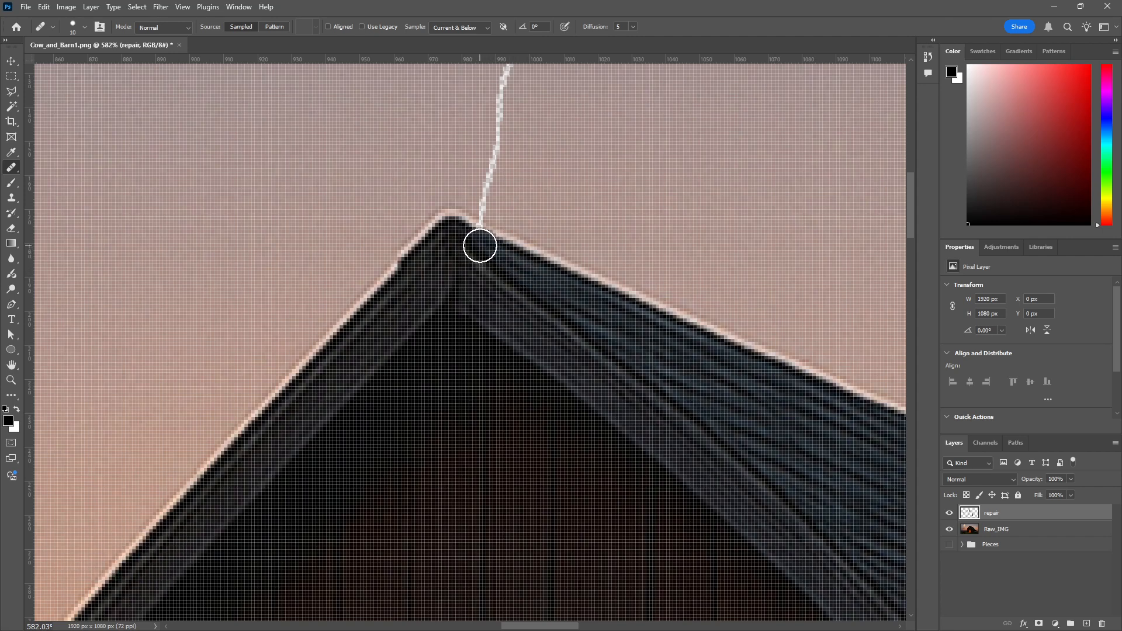
left_click(479, 244)
key("ctrl+z")
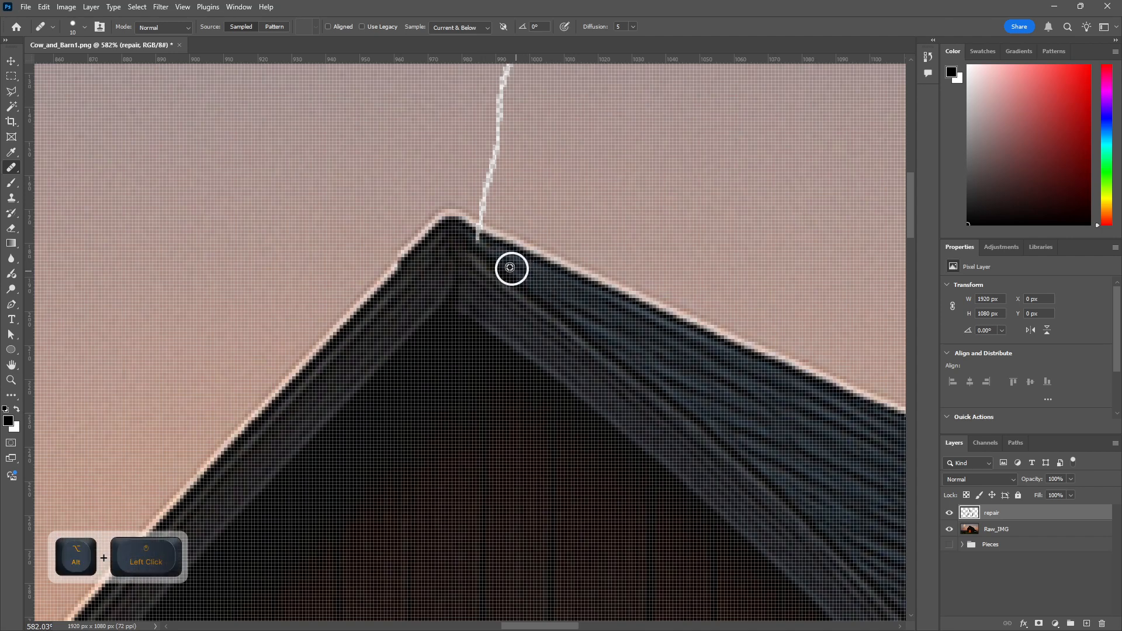
left_click(476, 244)
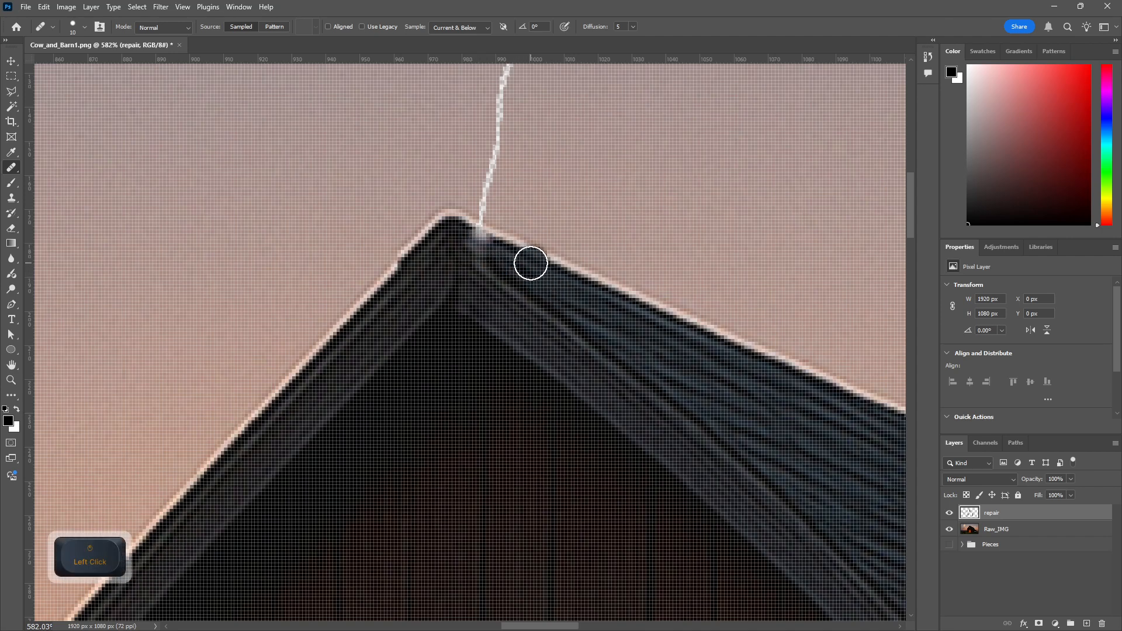
key("ctrl+z")
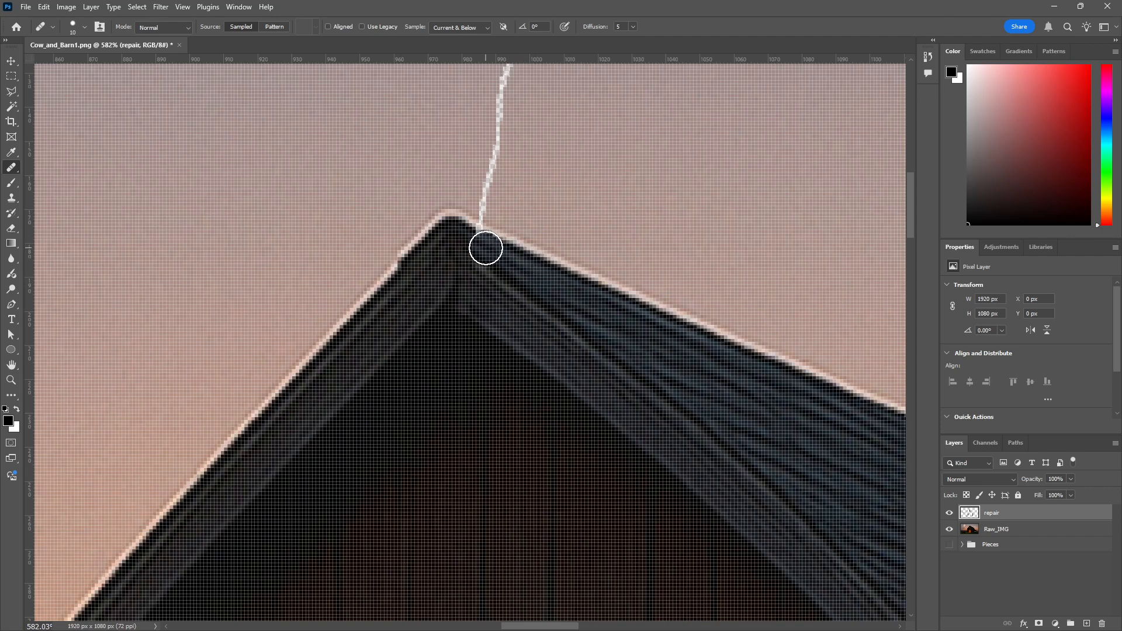
left_click(474, 245)
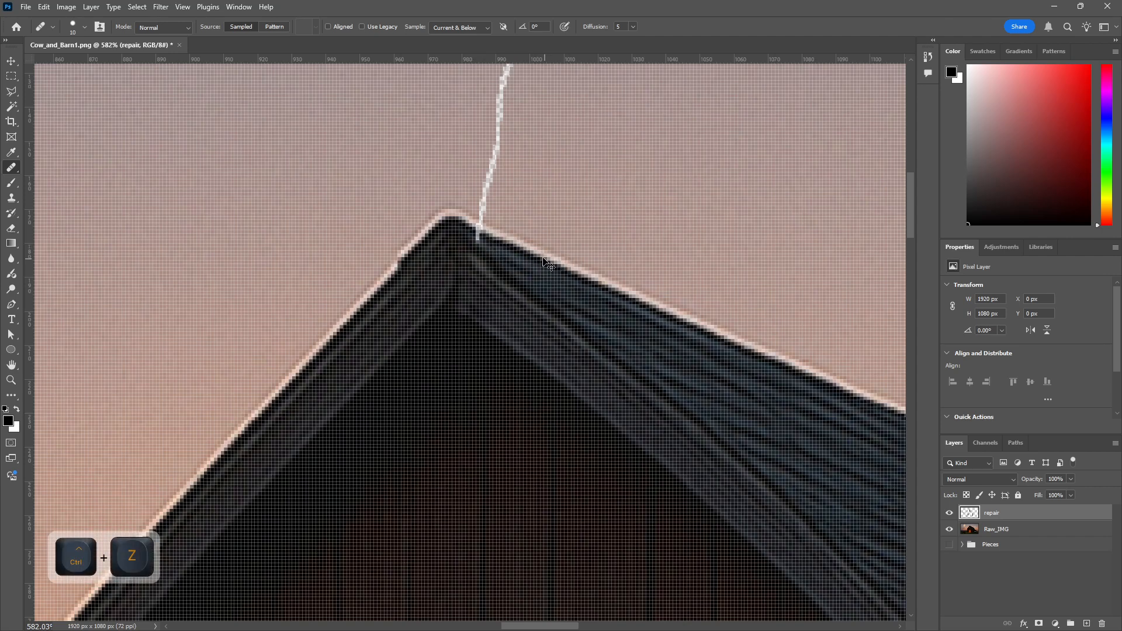
- Switch to the Spot Healing Brush and heal the end of the tear where it meets the roof edge beside the peak
left_click(10, 172)
left_click(55, 160)
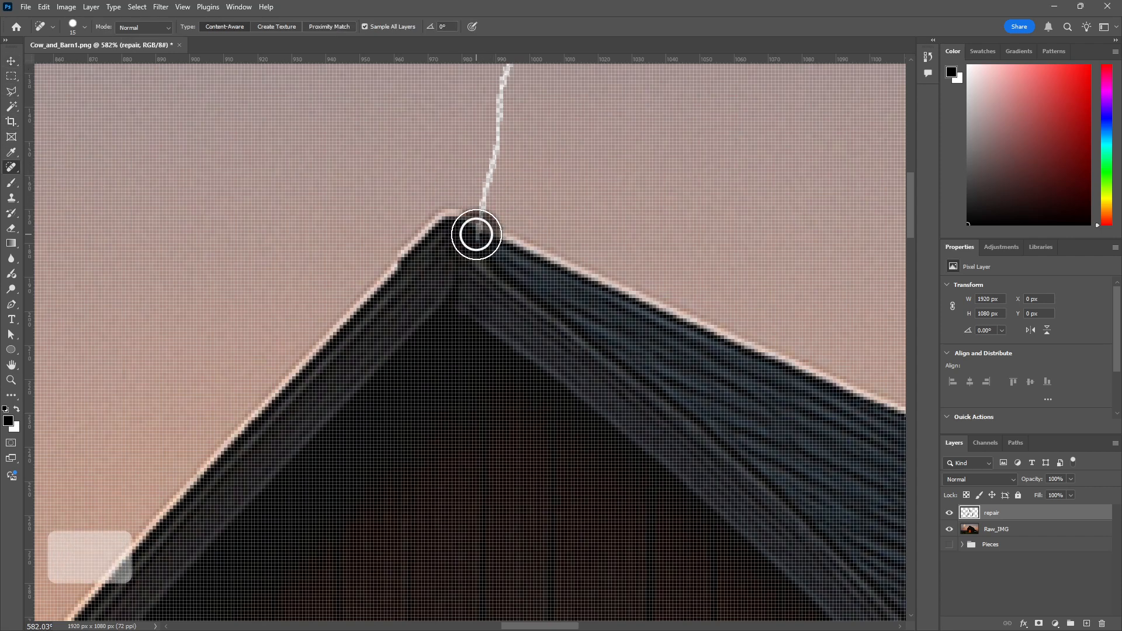
left_click(476, 235)
- Spot-heal the whole tear line through the sky, from just above the roof peak up to the image's upper edge
mouse_move(571, 193)
left_mouse_down()
mouse_move(461, 433)
mouse_move(444, 446)
left_mouse_up()
mouse_move(358, 459)
left_mouse_down()
mouse_move(369, 342)
mouse_move(392, 307)
left_mouse_up()
key("ctrl+z")
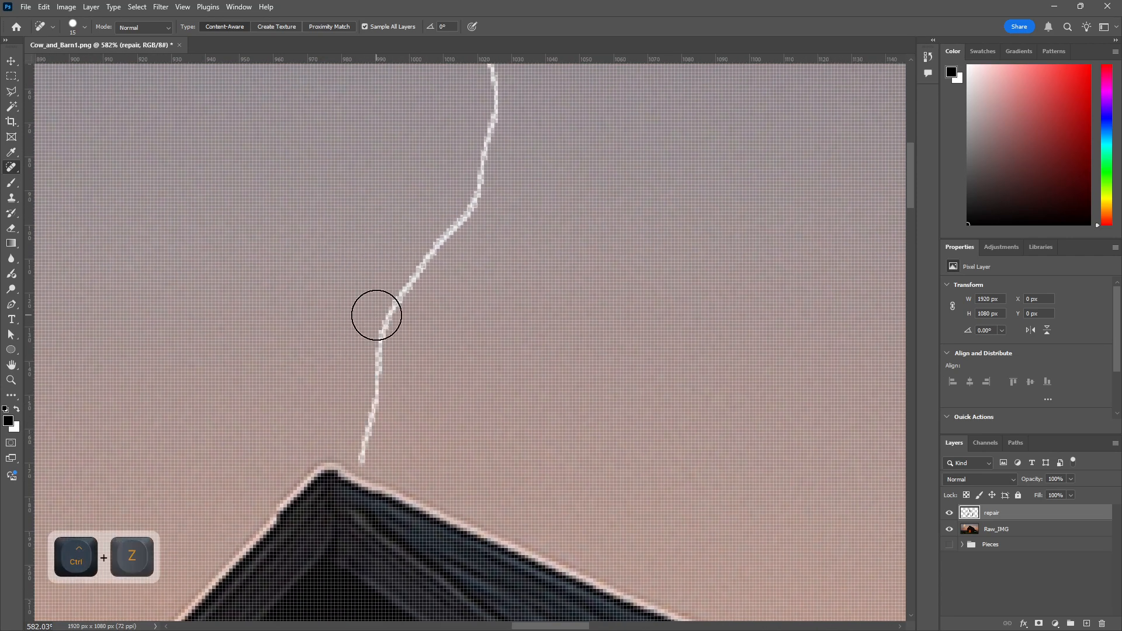
left_click_drag(362, 454, 401, 181)
mouse_move(394, 288)
left_mouse_down()
mouse_move(486, 193)
mouse_move(496, 89)
left_mouse_up()
left_click_drag(502, 203, 548, 625)
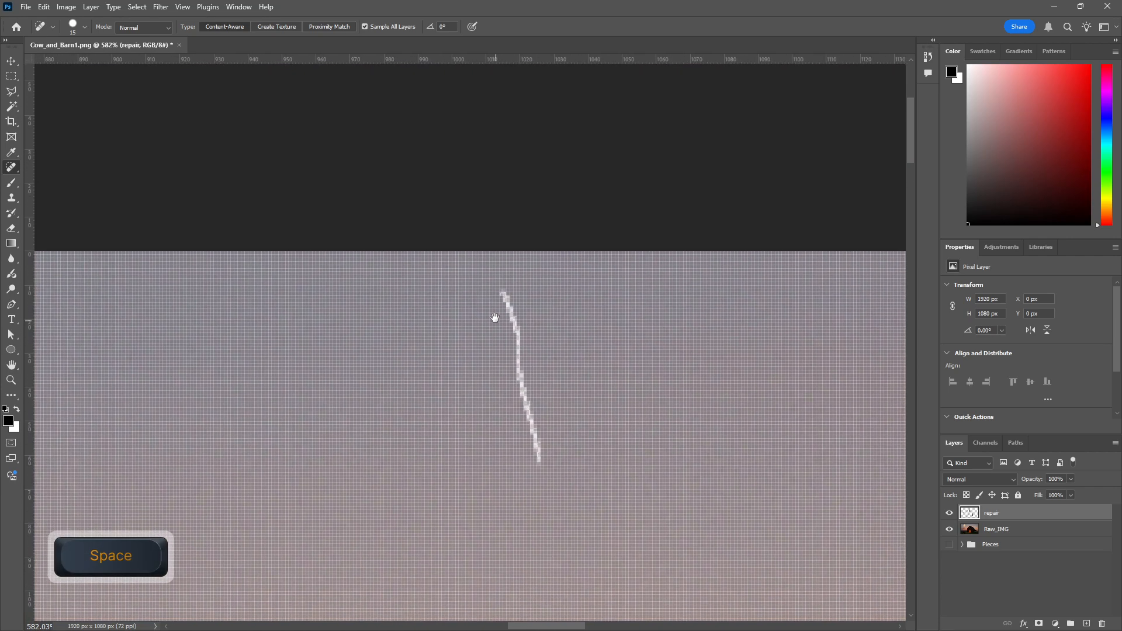
left_click_drag(502, 291, 548, 478)
- Spot-heal the flaw along the right roof slope's edge and the thin tear line in the sky just above that slope
scroll(590, 450, "down", 5)
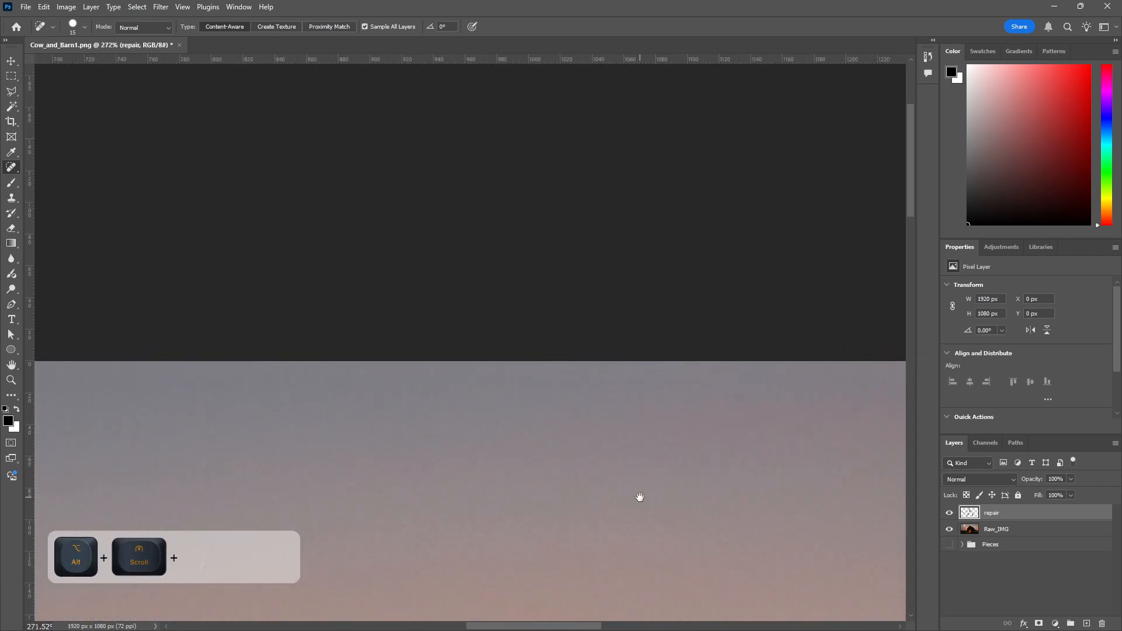
left_click_drag(638, 494, 457, 51)
mouse_move(707, 322)
left_mouse_down()
mouse_move(533, 279)
mouse_move(387, 103)
left_mouse_up()
mouse_move(740, 440)
left_mouse_down()
mouse_move(561, 236)
mouse_move(491, 135)
left_mouse_up()
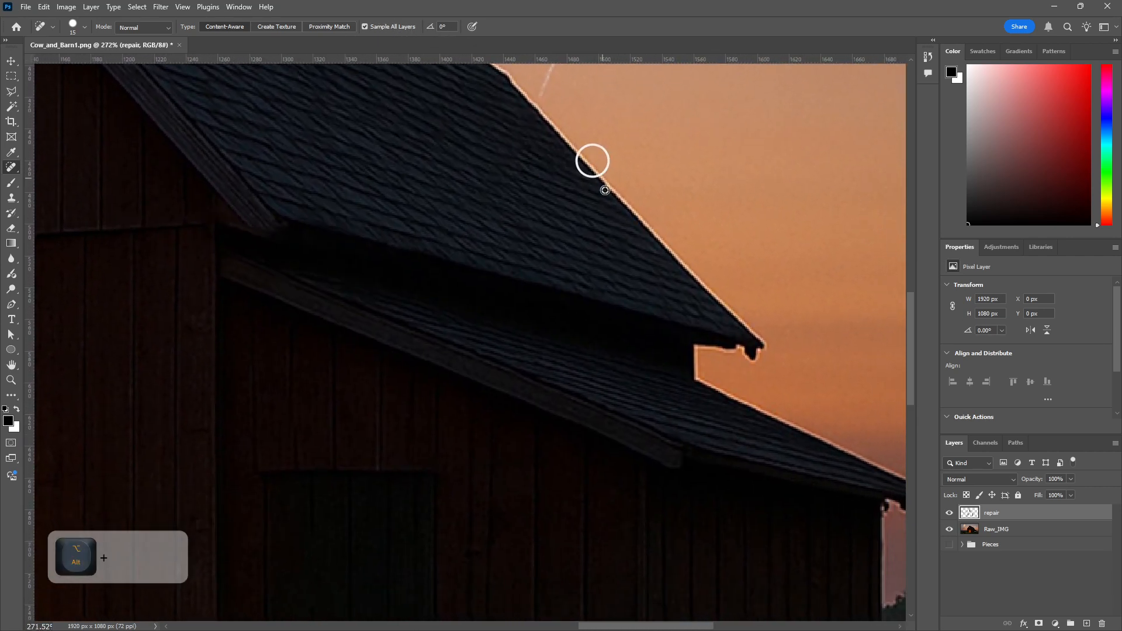
left_click(603, 179, "alt")
left_click(599, 246)
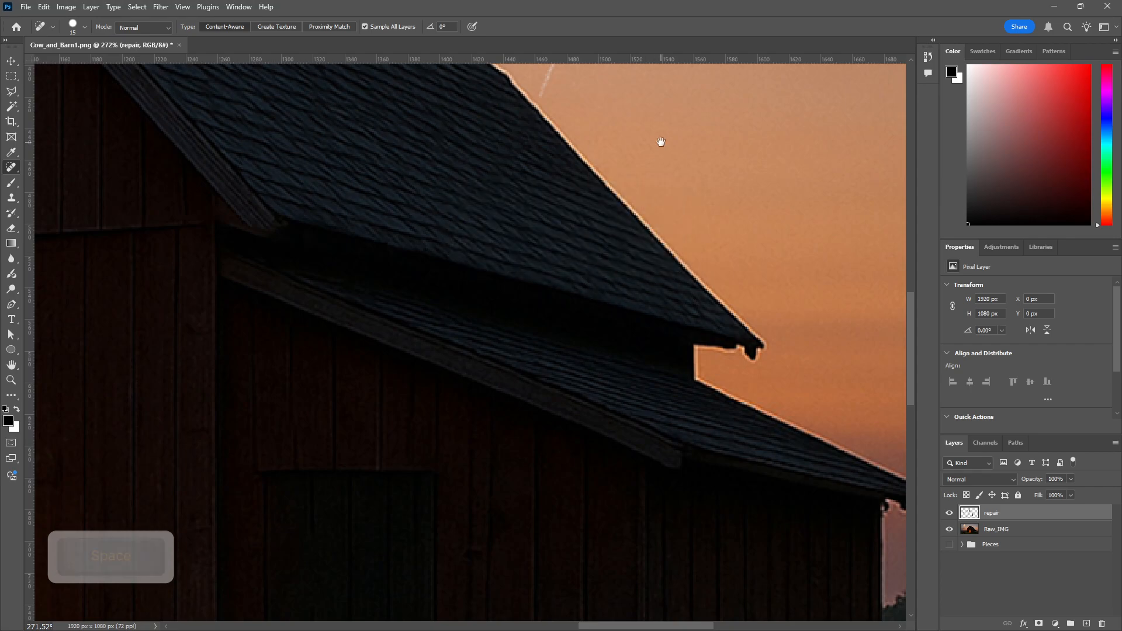
left_click_drag(659, 143, 544, 394)
left_click_drag(424, 339, 459, 275)
- Switch to the Patch Tool and outline the large curved gap in the sky above the right roof slope with a loose margin
left_click_drag(751, 267, 427, 349)
left_click(801, 273)
mouse_move(800, 273)
left_mouse_down()
mouse_move(701, 313)
mouse_move(624, 326)
mouse_move(485, 303)
mouse_move(497, 301)
left_mouse_up()
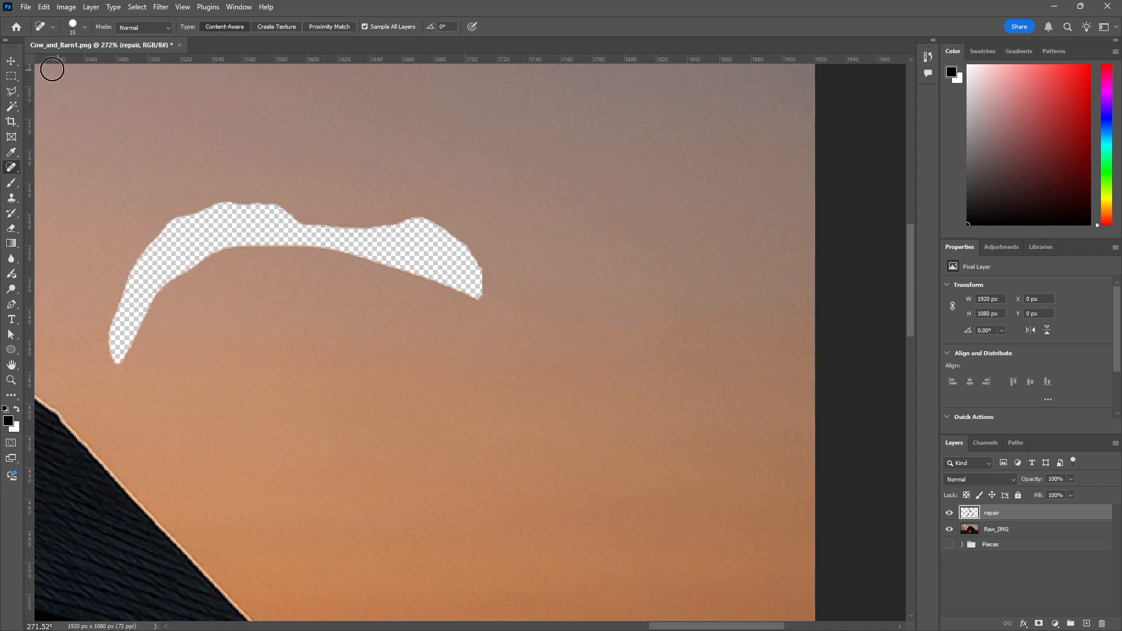
left_click_drag(10, 167, 55, 191)
left_click_drag(92, 364, 168, 349)
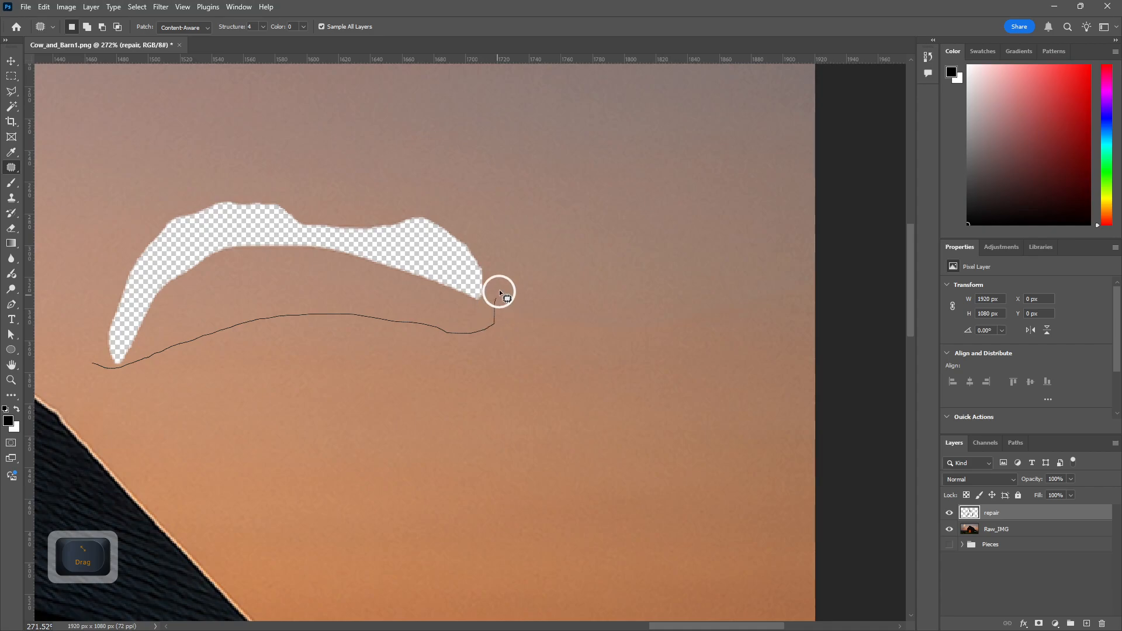
mouse_move(500, 293)
left_mouse_down()
mouse_move(427, 190)
mouse_move(160, 170)
left_mouse_up()
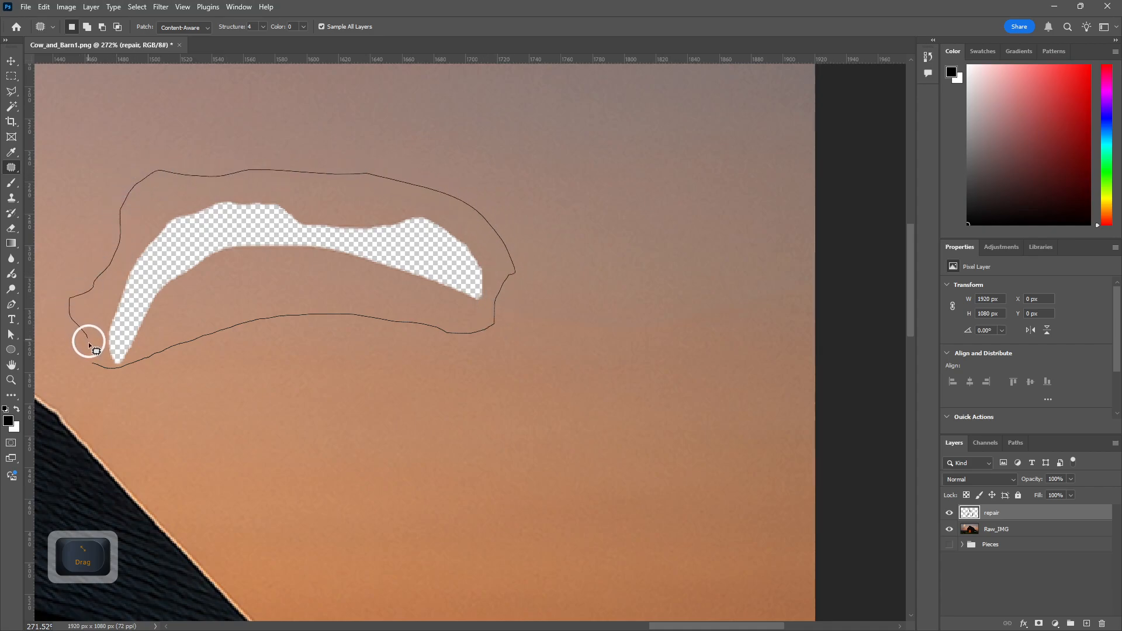
left_click_drag(106, 367, 108, 368)
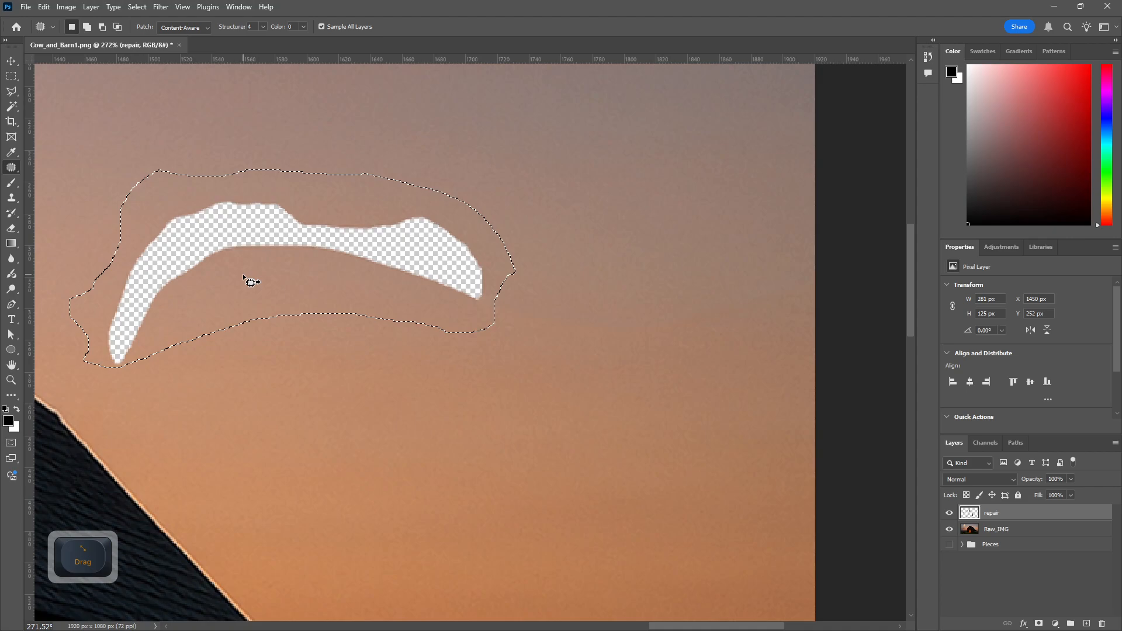
- Fill the outlined sky gap with two content-aware patches taken from the sky below it, and clear the selection
left_click_drag(244, 276, 253, 298)
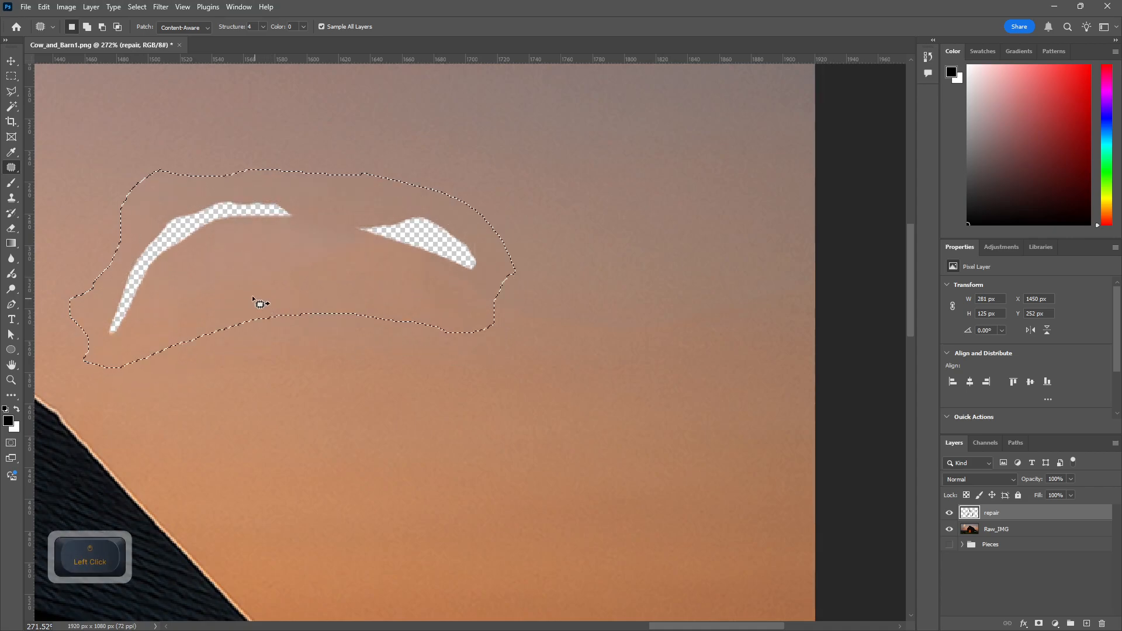
left_click_drag(216, 251, 257, 254)
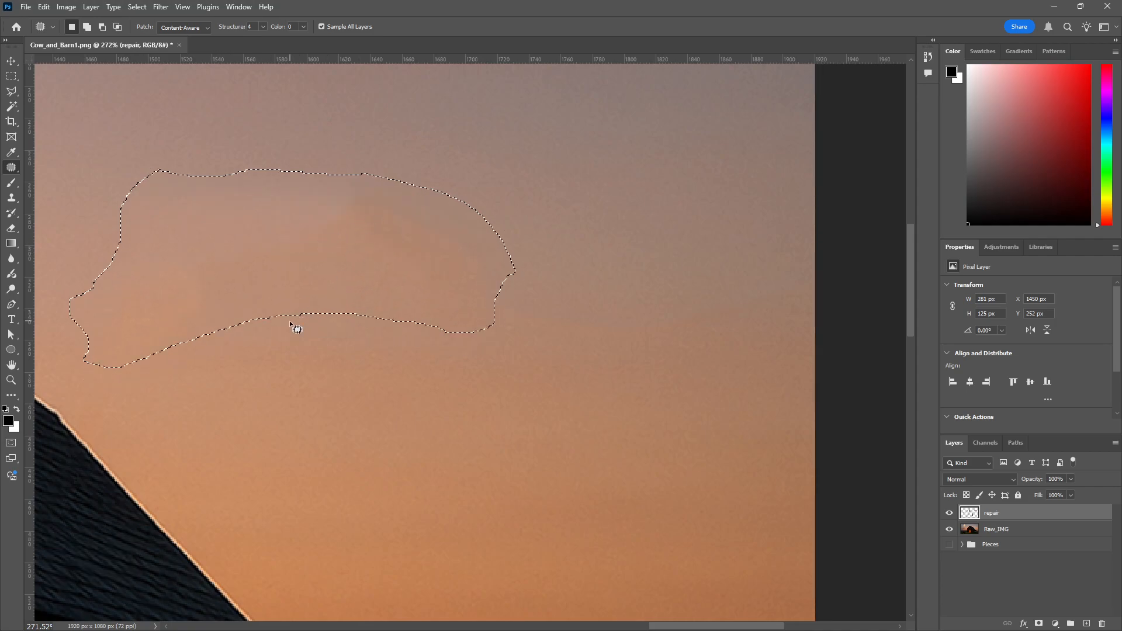
left_click_drag(288, 388, 624, 198)
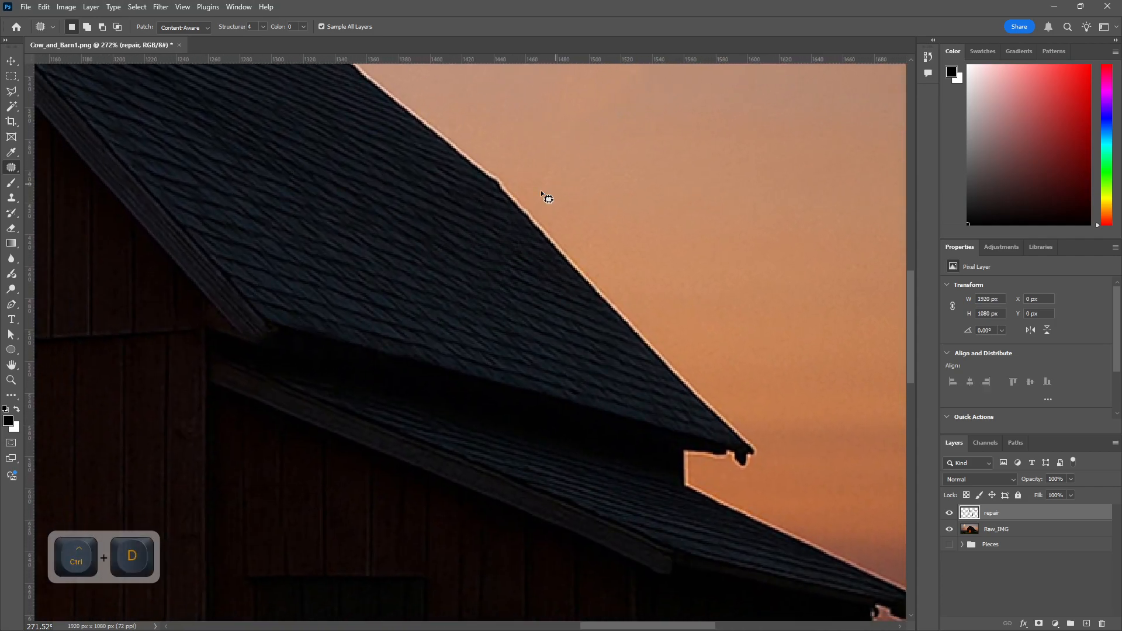
- Outline the oval hole in the barn's side wall, patch its upper part from the boards above, and clear the selection
scroll(535, 270, "down", 3, "alt")
scroll(508, 295, "down", 3, "alt")
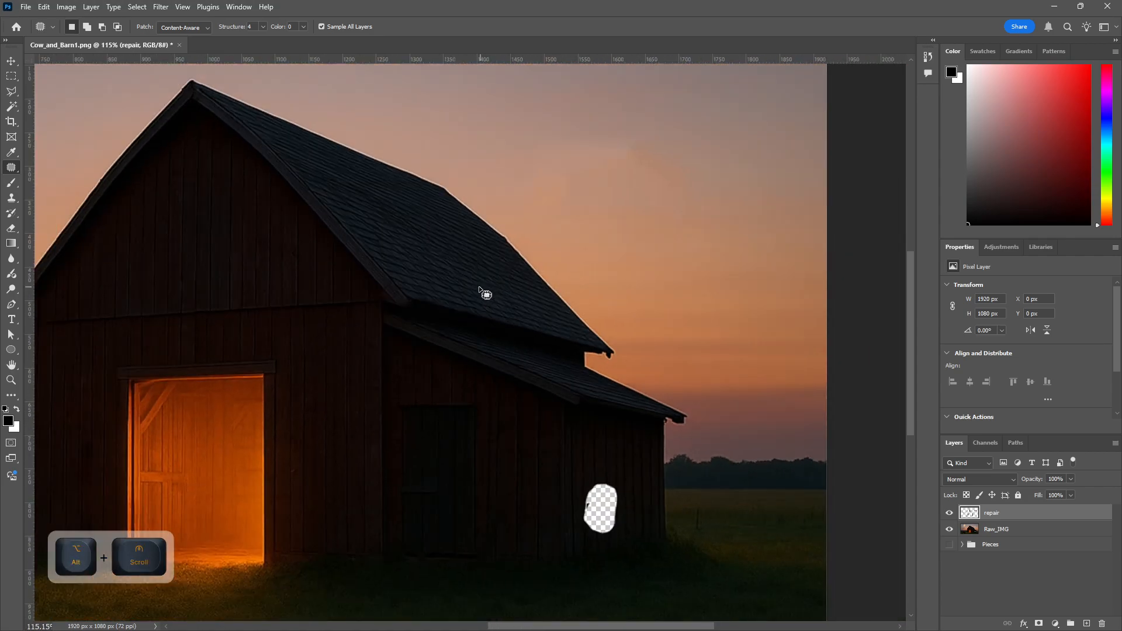
scroll(585, 496, "up", 4, "alt")
scroll(579, 492, "up", 5, "alt")
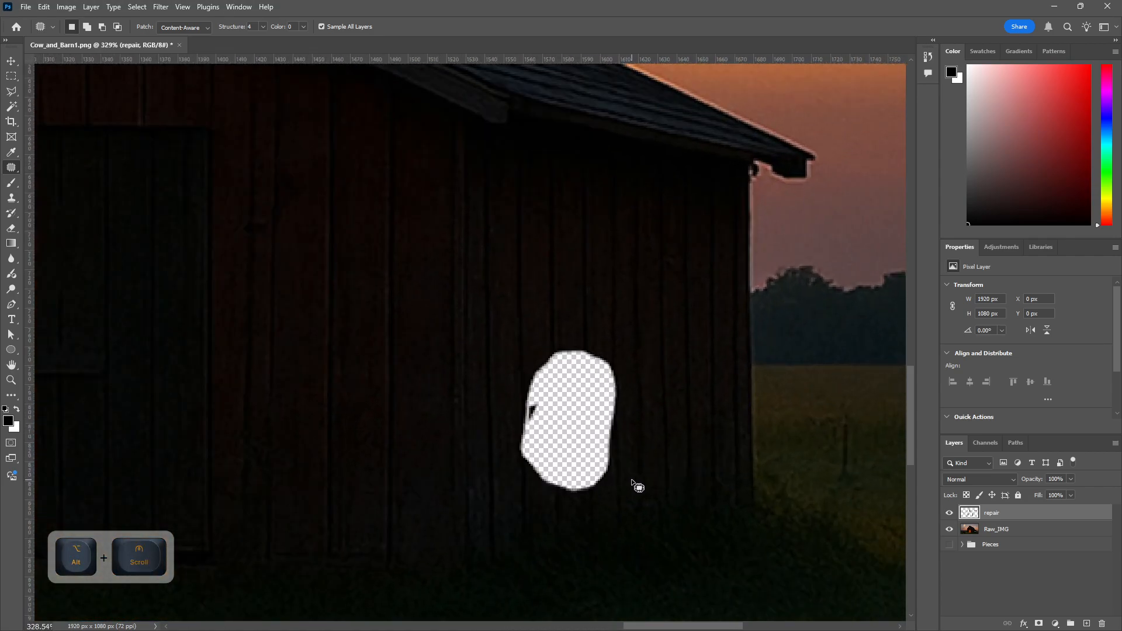
left_click_drag(469, 283, 471, 496)
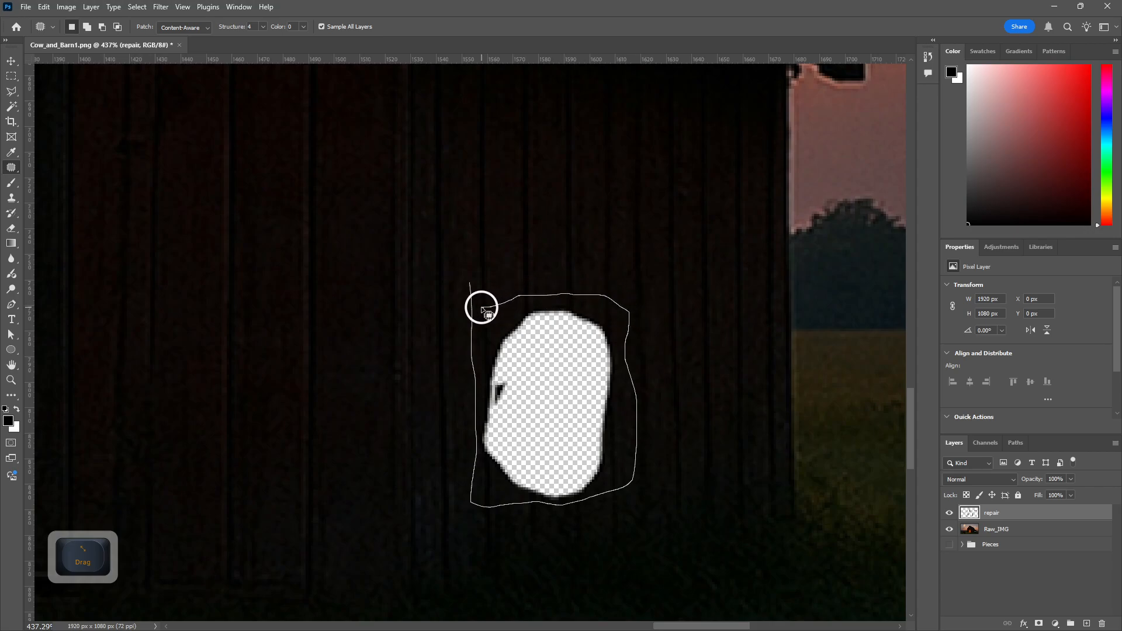
left_click_drag(482, 310, 483, 308)
left_click_drag(523, 386, 529, 308)
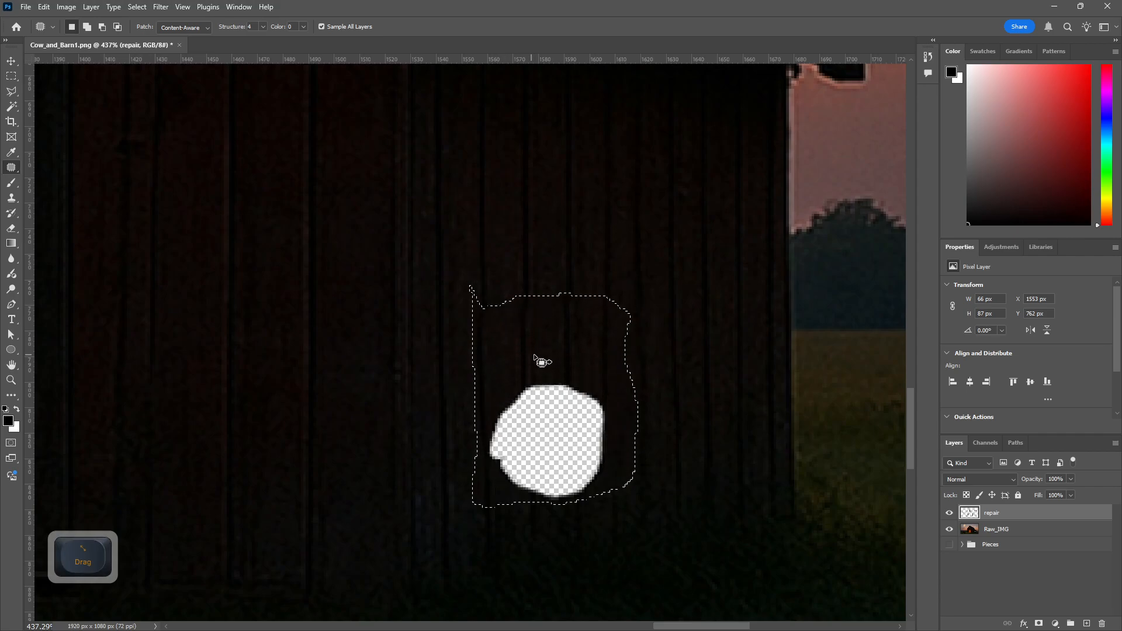
left_click(449, 379)
- Outline the remaining lower part of the wall hole and patch it from the boards directly above
mouse_move(473, 383)
left_mouse_down()
mouse_move(541, 363)
mouse_move(586, 372)
left_mouse_up()
mouse_move(561, 513)
left_mouse_down()
mouse_move(513, 513)
mouse_move(463, 453)
left_mouse_up()
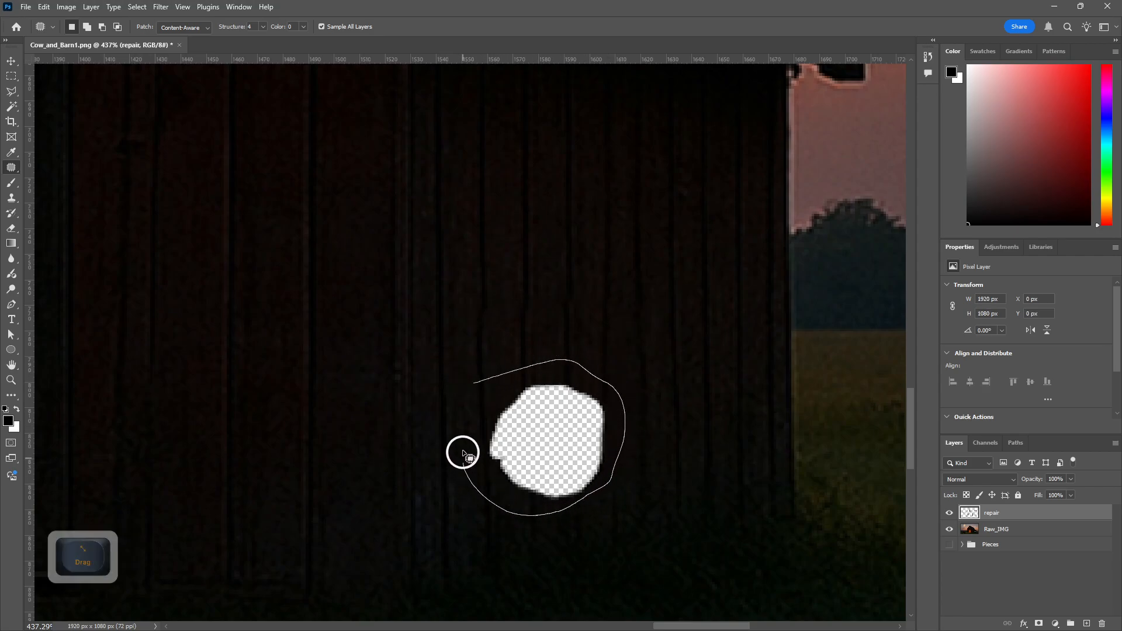
left_click_drag(473, 380, 475, 383)
mouse_move(532, 453)
left_mouse_down()
mouse_move(541, 340)
mouse_move(521, 338)
mouse_move(534, 339)
left_mouse_up()
key("ctrl")
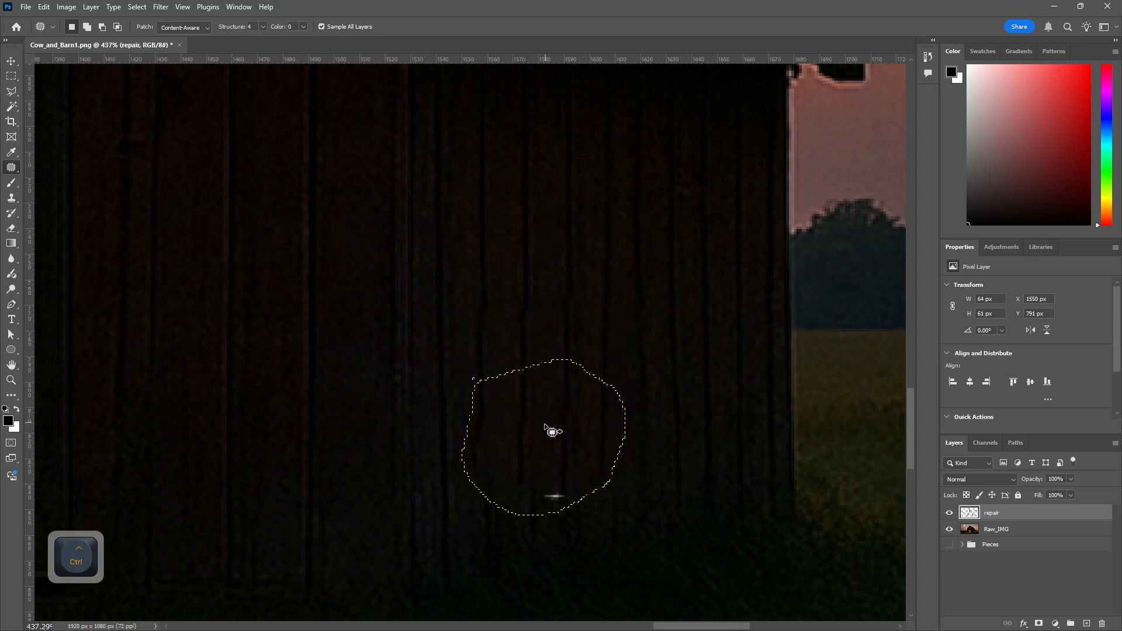
key("ctrl+s")
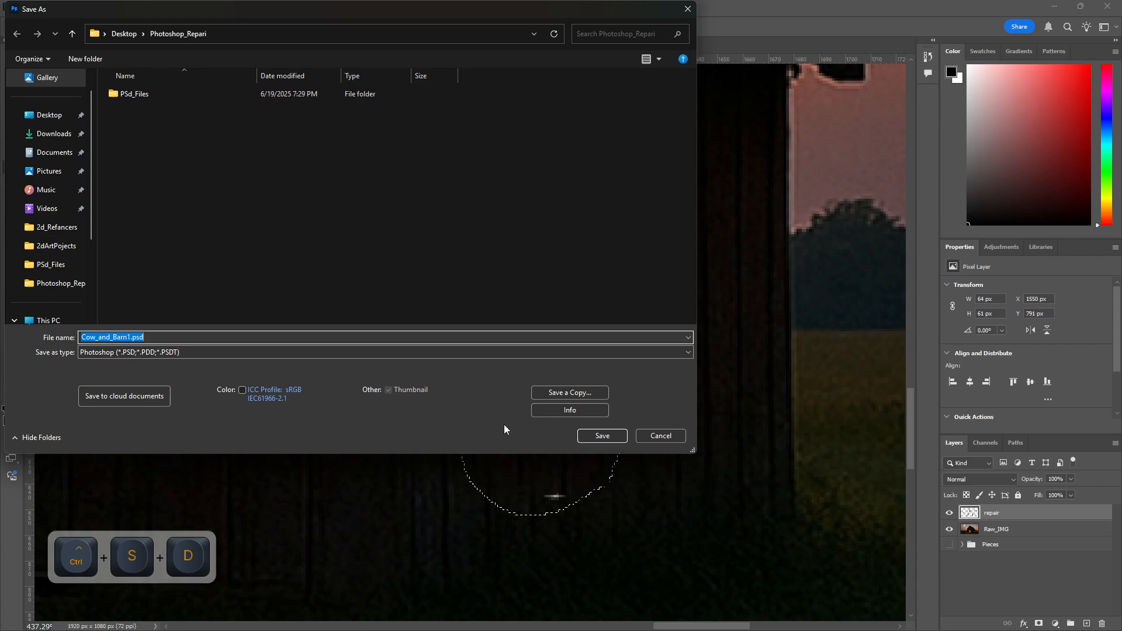
left_click(645, 433)
- Switch to the Spot Healing Brush, clear the selection and heal the small light remnant at the foot of the patched boards
right_click(7, 167)
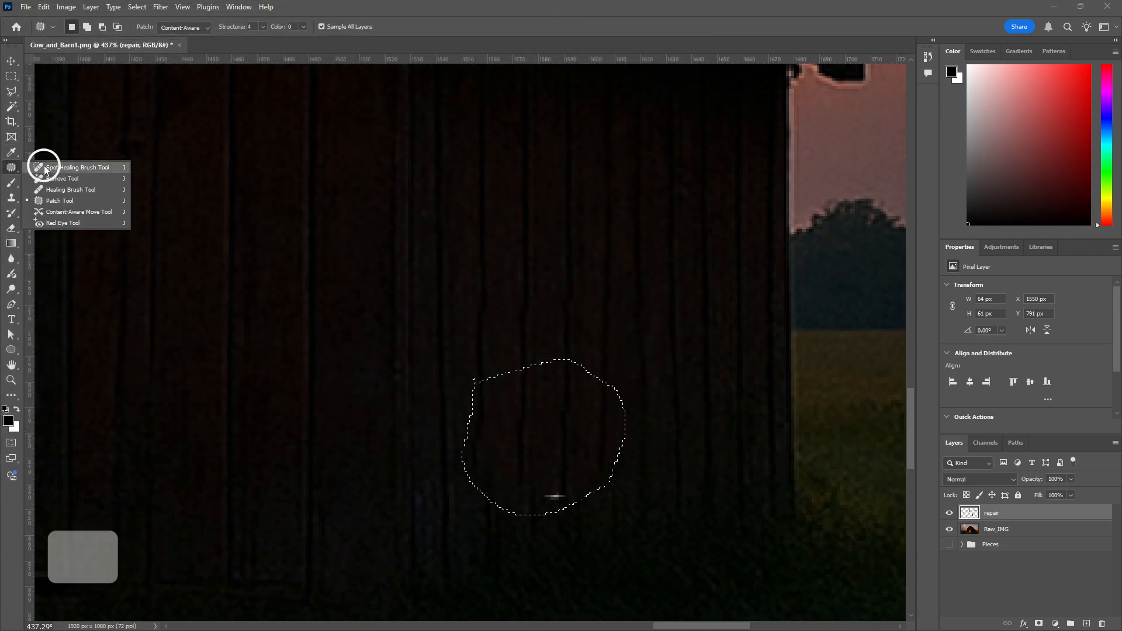
left_click(69, 190)
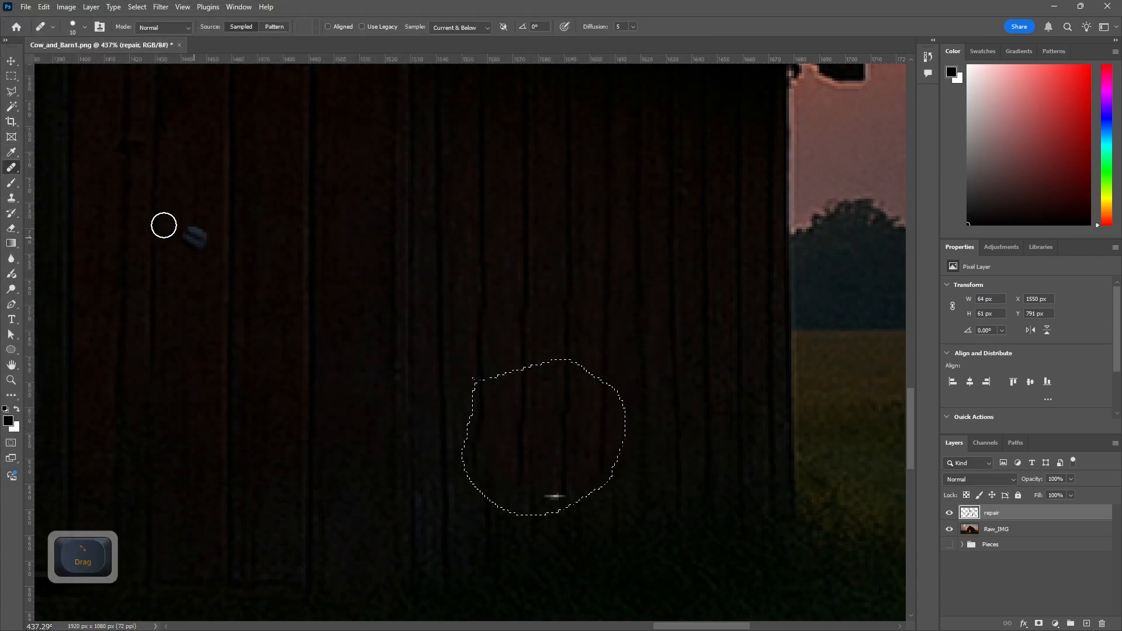
right_click(11, 168)
left_click(77, 174)
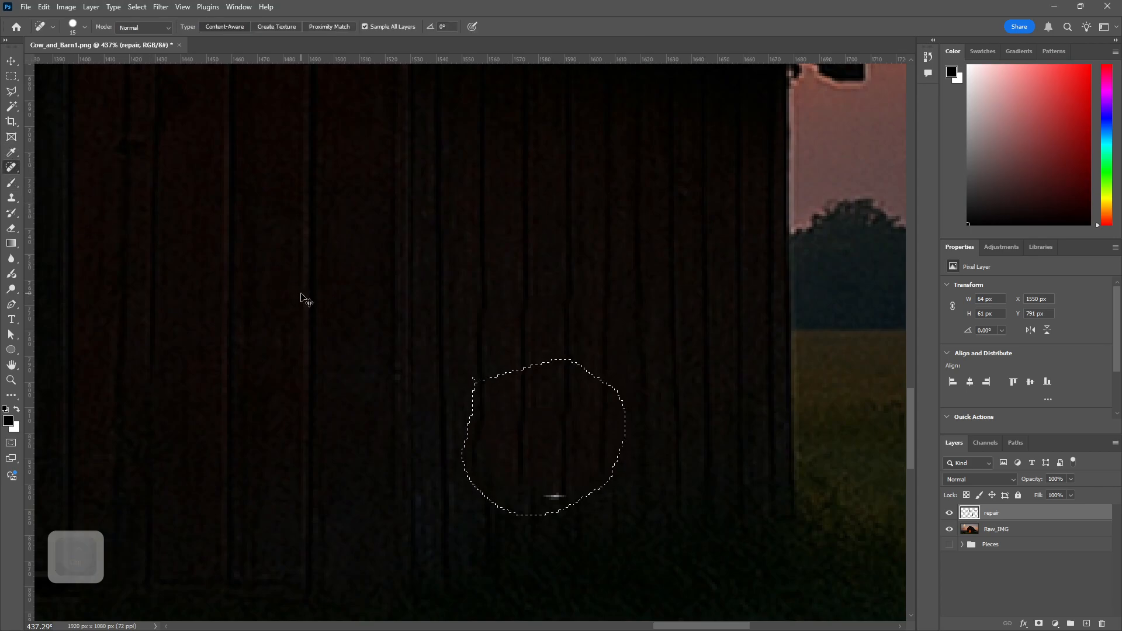
key("ctrl+d")
left_click(555, 496)
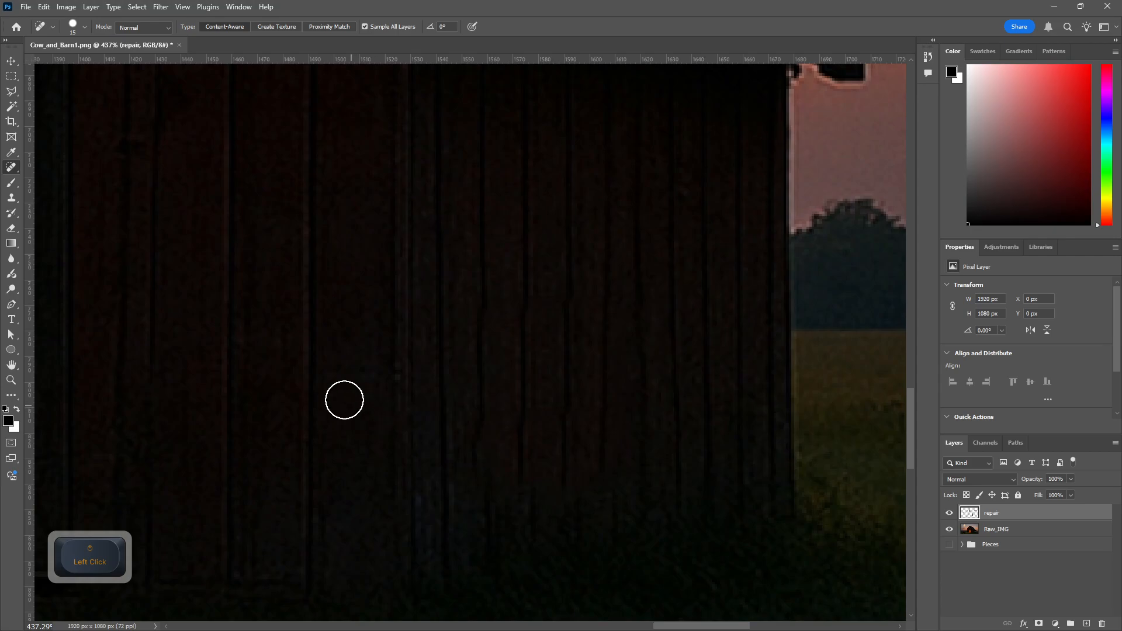
scroll(343, 398, "down", 5, "alt")
left_click_drag(313, 388, 746, 389)
left_click_drag(429, 391, 835, 351)
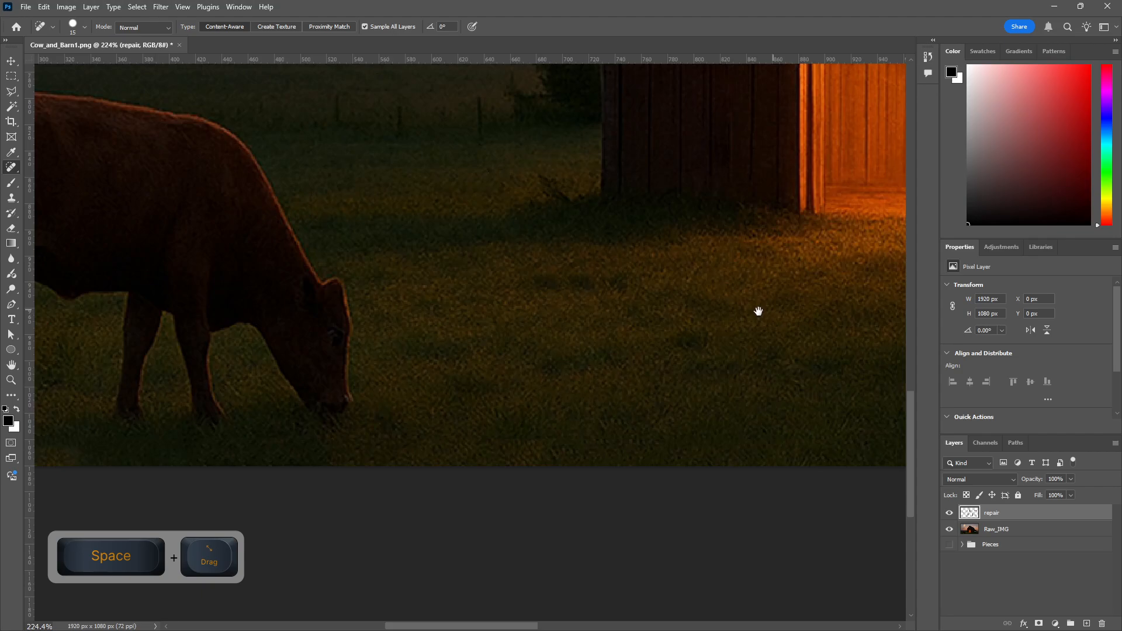
- Heal the thin torn sliver and the upper corner of the gap in the field behind the cow
left_click_drag(413, 176, 564, 463)
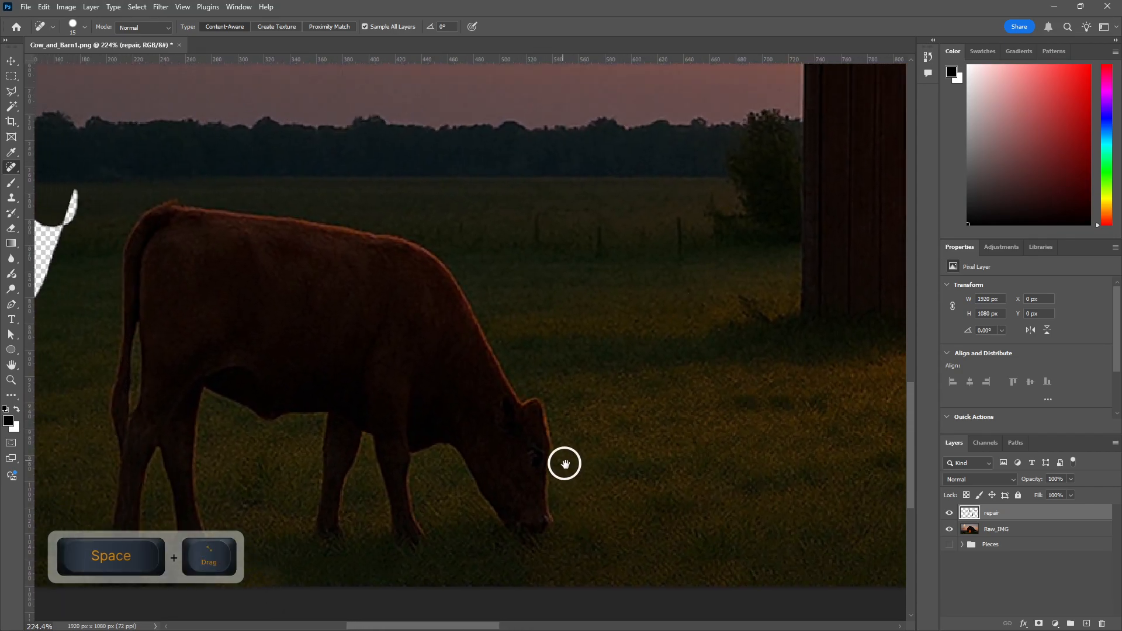
left_click_drag(458, 296, 694, 264)
scroll(515, 263, "up", 5)
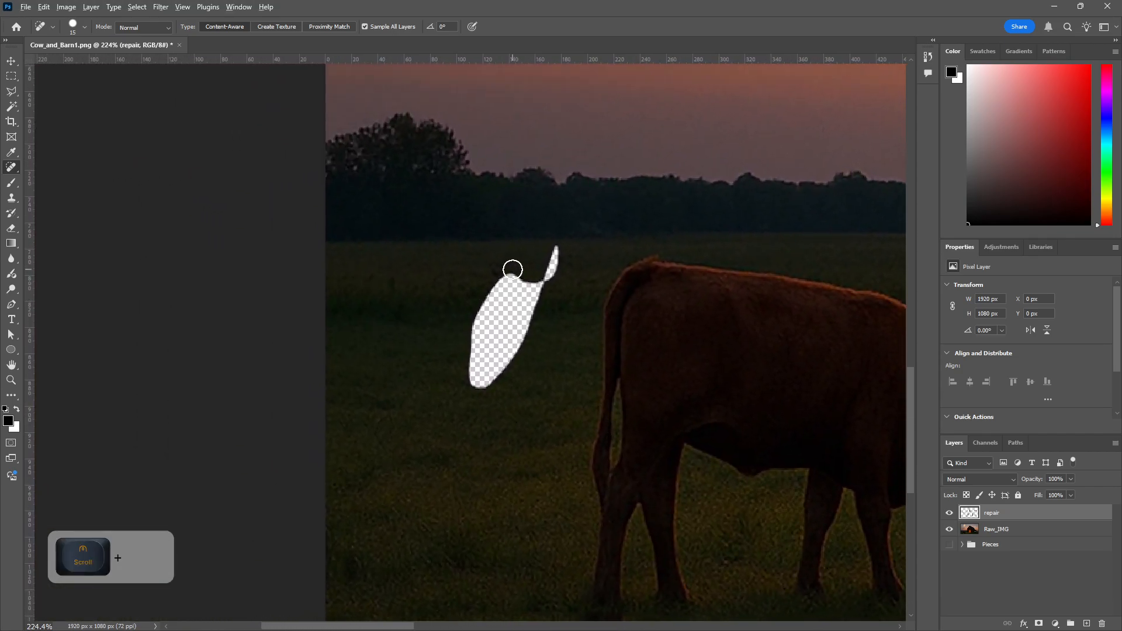
mouse_move(557, 268)
left_mouse_down()
mouse_move(571, 243)
mouse_move(549, 251)
left_mouse_up()
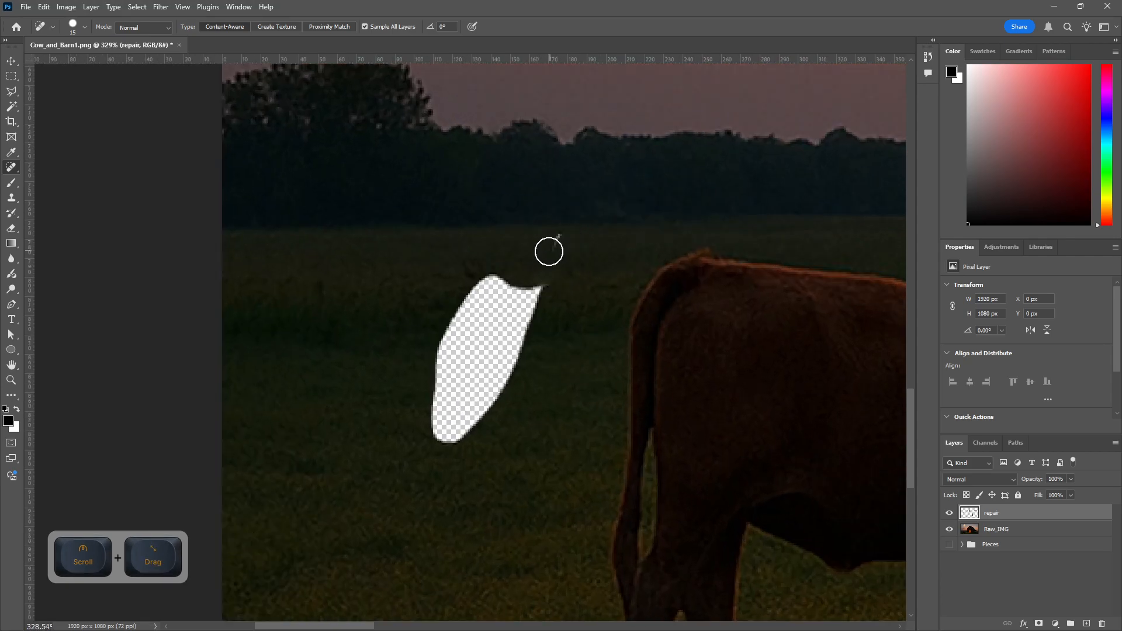
left_click(557, 241)
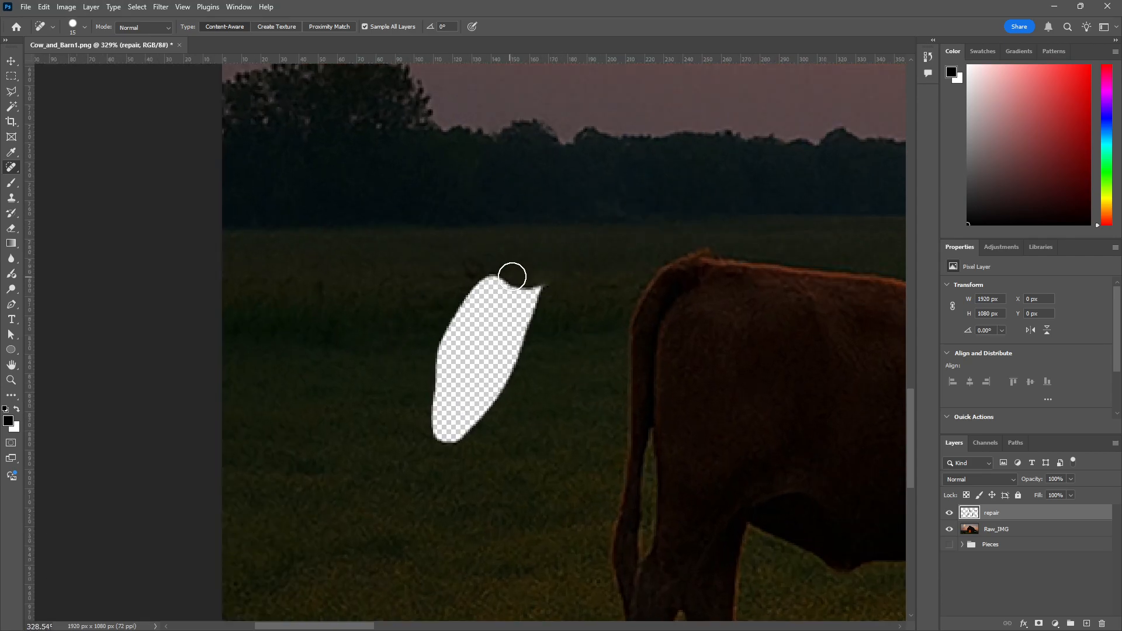
left_click(542, 281)
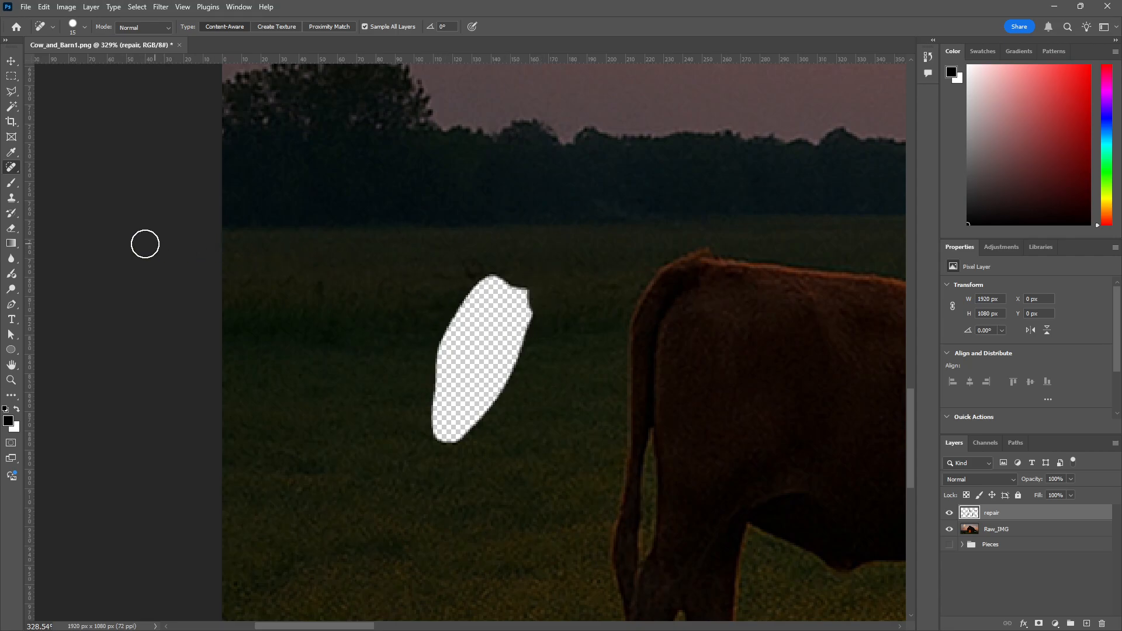
- Switch to the Patch tool, outline the remaining field gap, fill it from the surrounding grass, and clear the selection
mouse_move(13, 169)
left_mouse_down()
mouse_move(55, 220)
mouse_move(55, 210)
left_mouse_up()
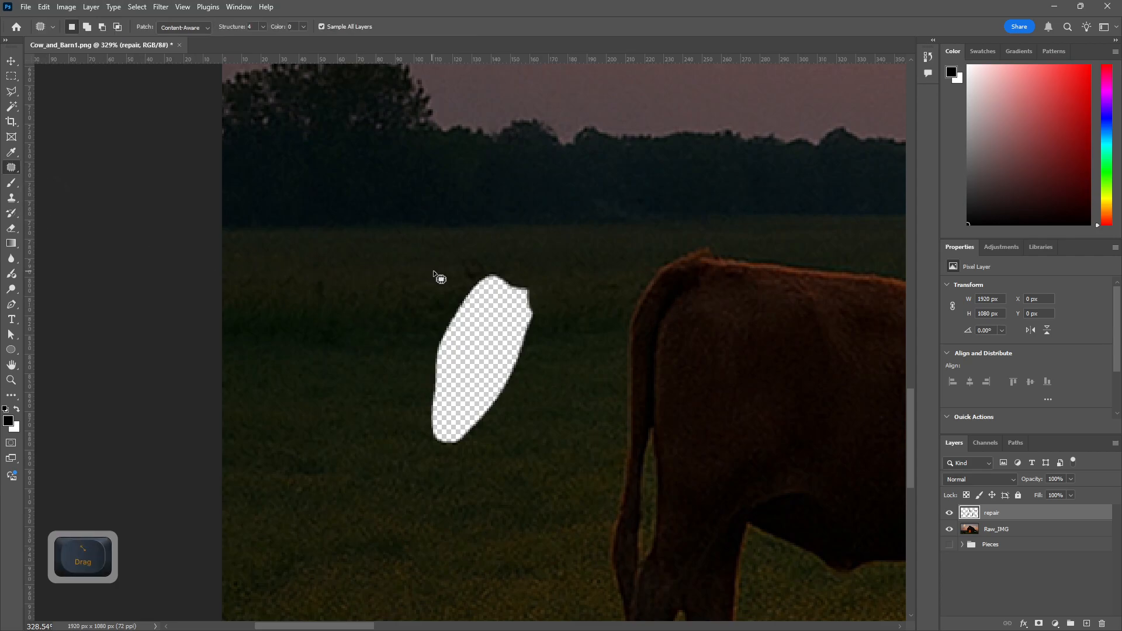
mouse_move(444, 268)
left_mouse_down()
mouse_move(517, 264)
mouse_move(562, 280)
mouse_move(581, 335)
mouse_move(472, 449)
mouse_move(447, 454)
mouse_move(404, 405)
mouse_move(420, 292)
mouse_move(444, 268)
left_mouse_up()
key("space")
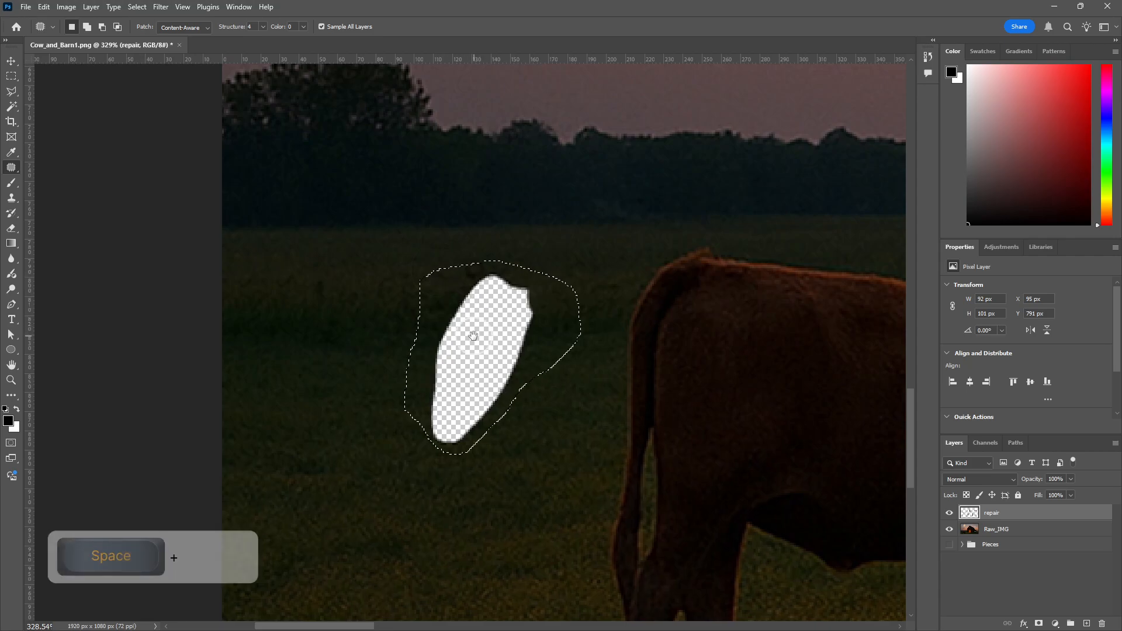
left_click_drag(472, 328, 409, 366)
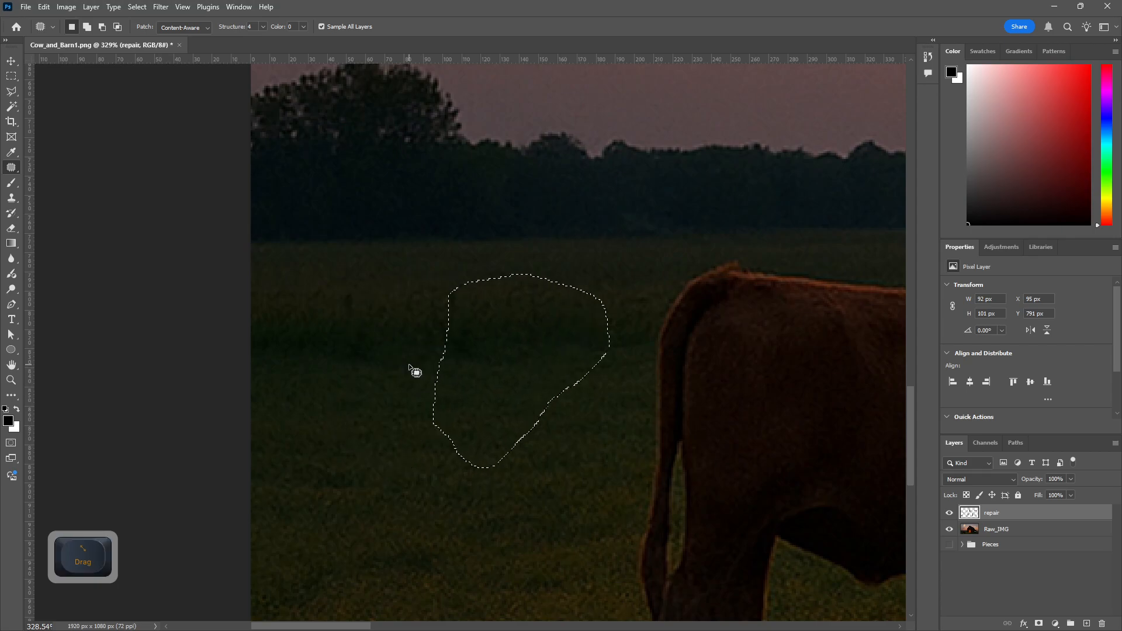
key("ctrl+d")
- Group the repair and Raw_IMG layers together and name the group Fixing_Grp
scroll(522, 449, "down", 5)
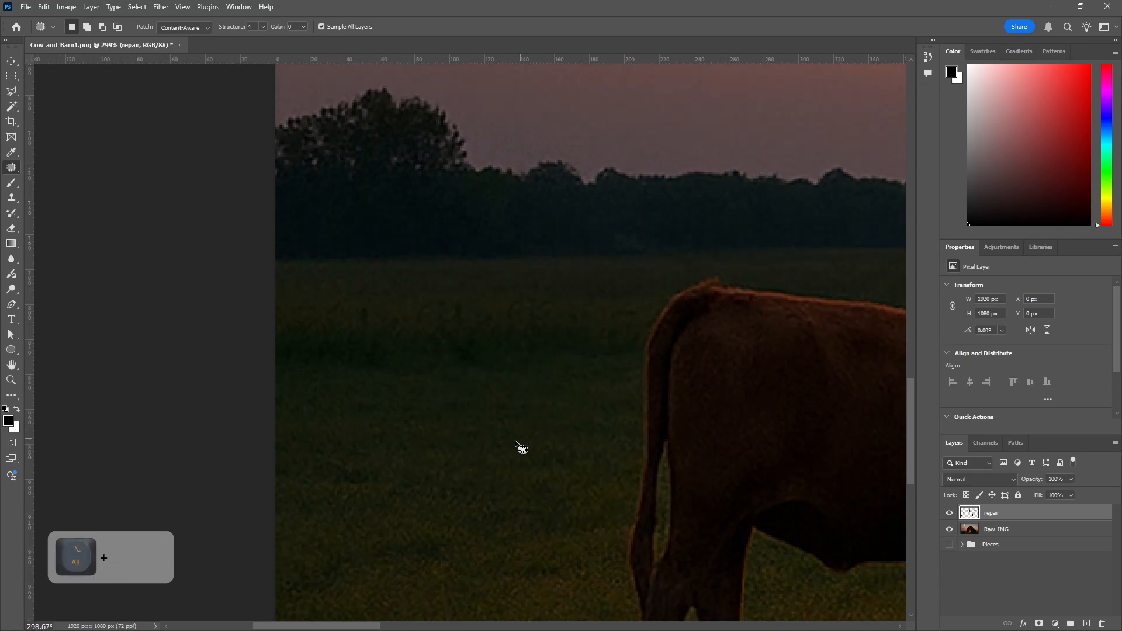
left_click_drag(618, 480, 509, 423)
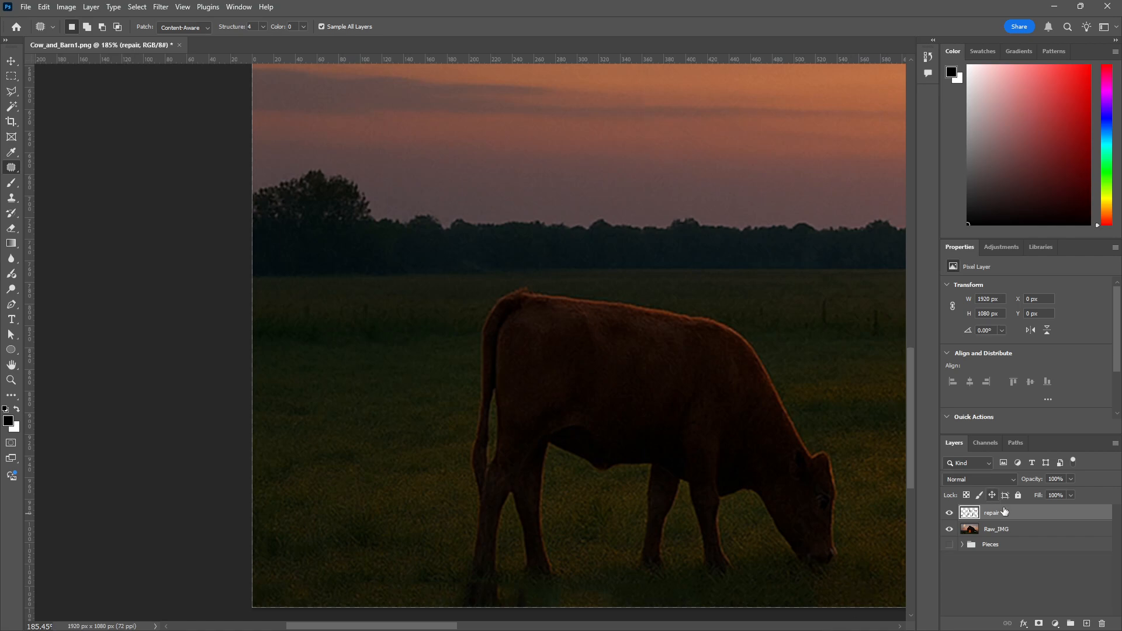
left_click(1049, 529, "shift")
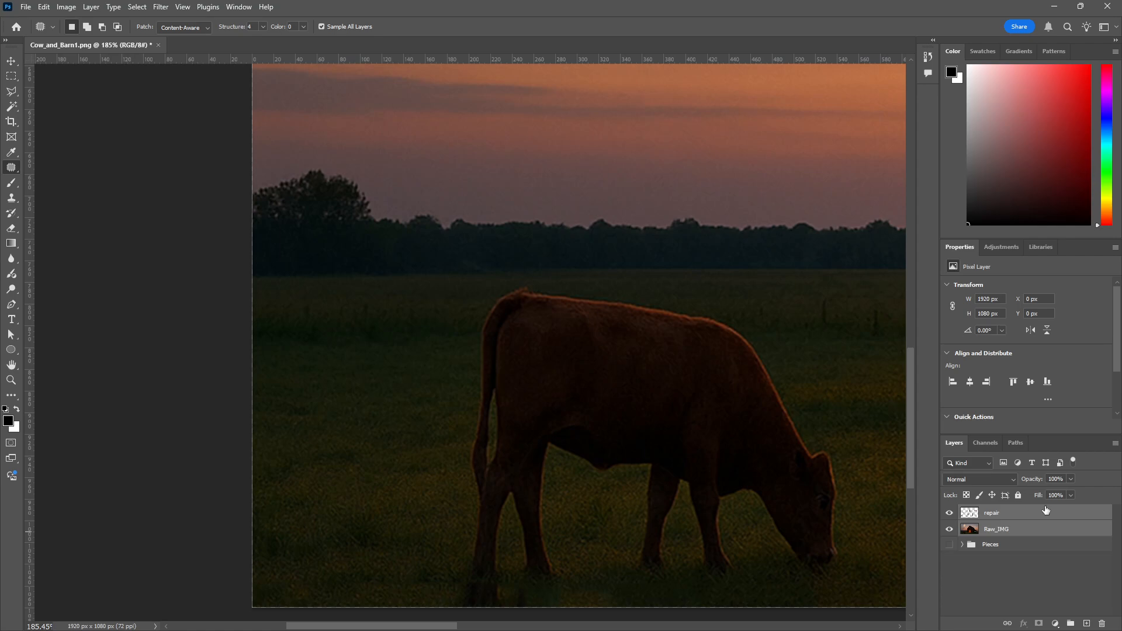
key("ctrl+g")
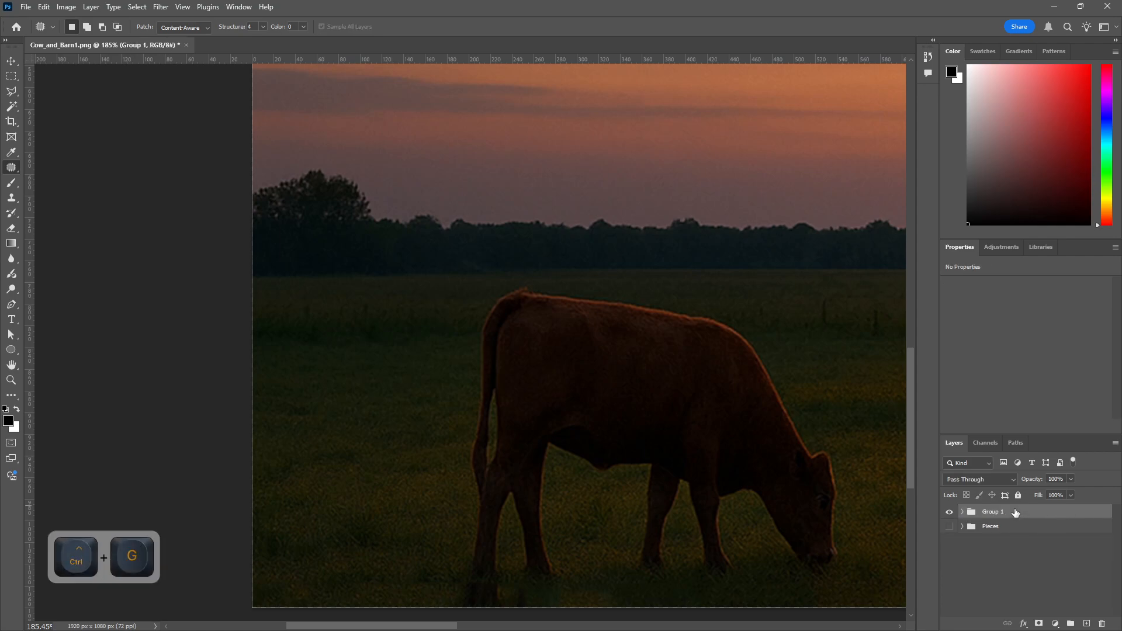
left_click(987, 512)
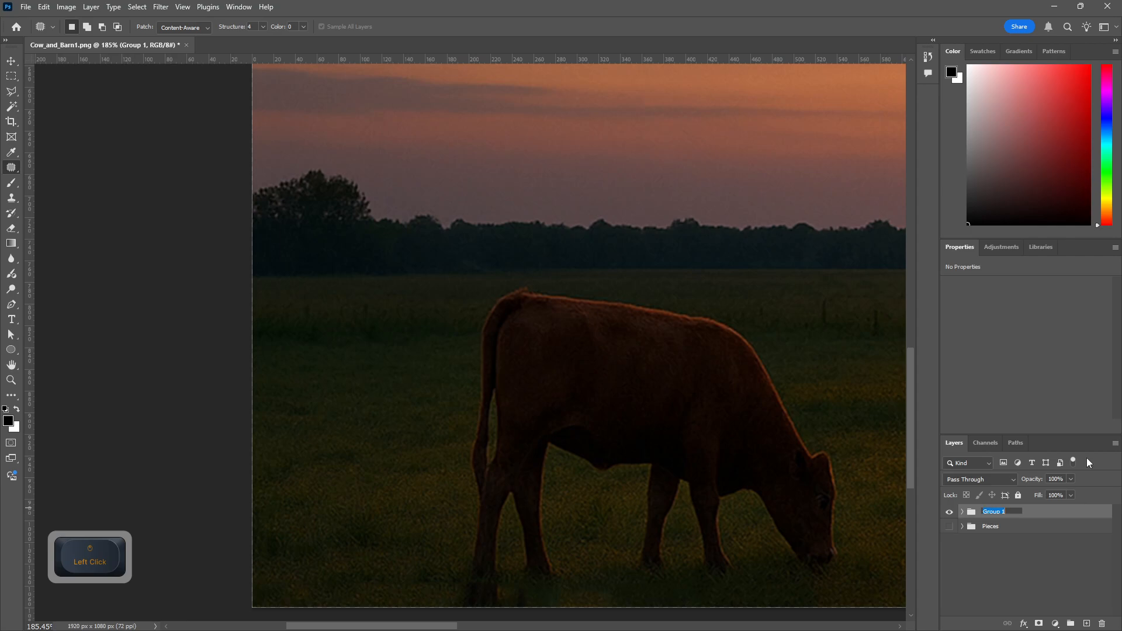
type("Fixing")
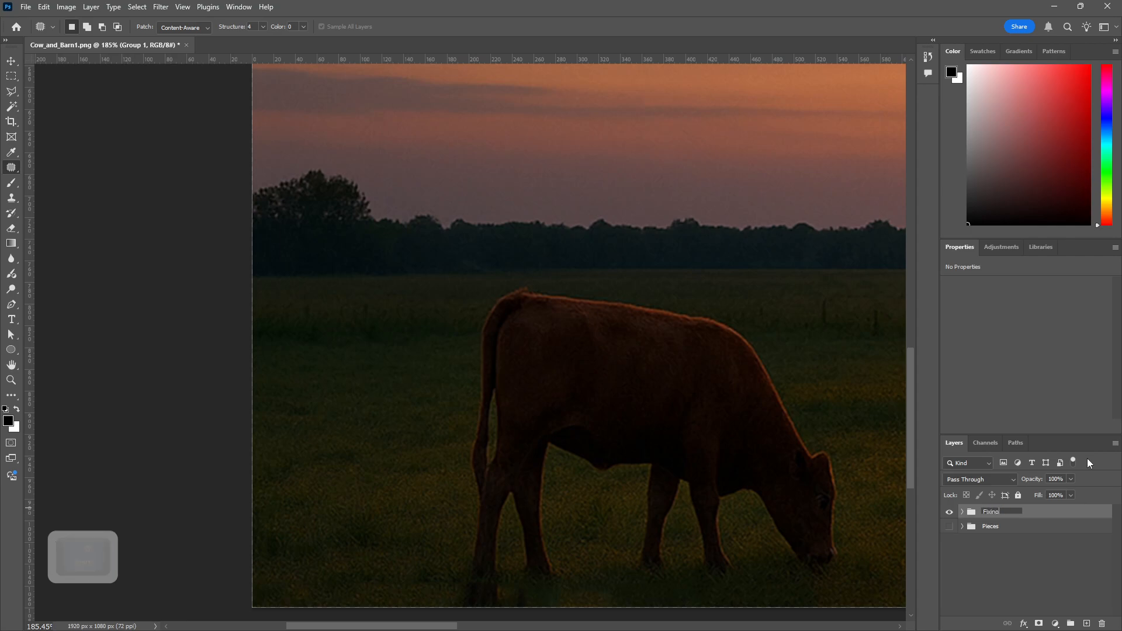
type(" Grp")
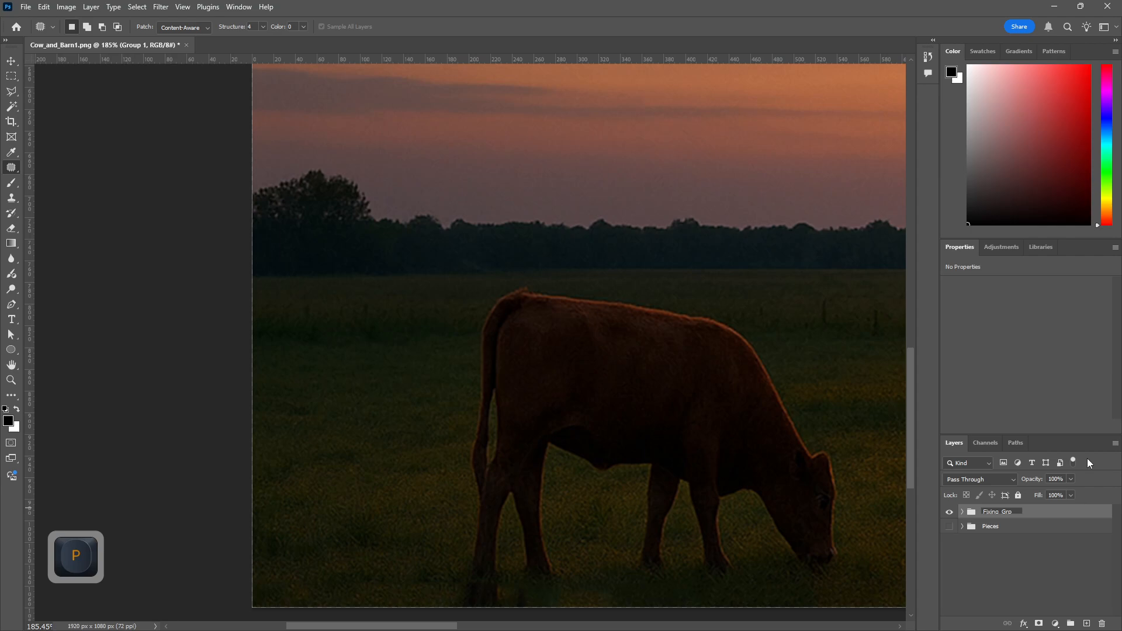
key("Return")
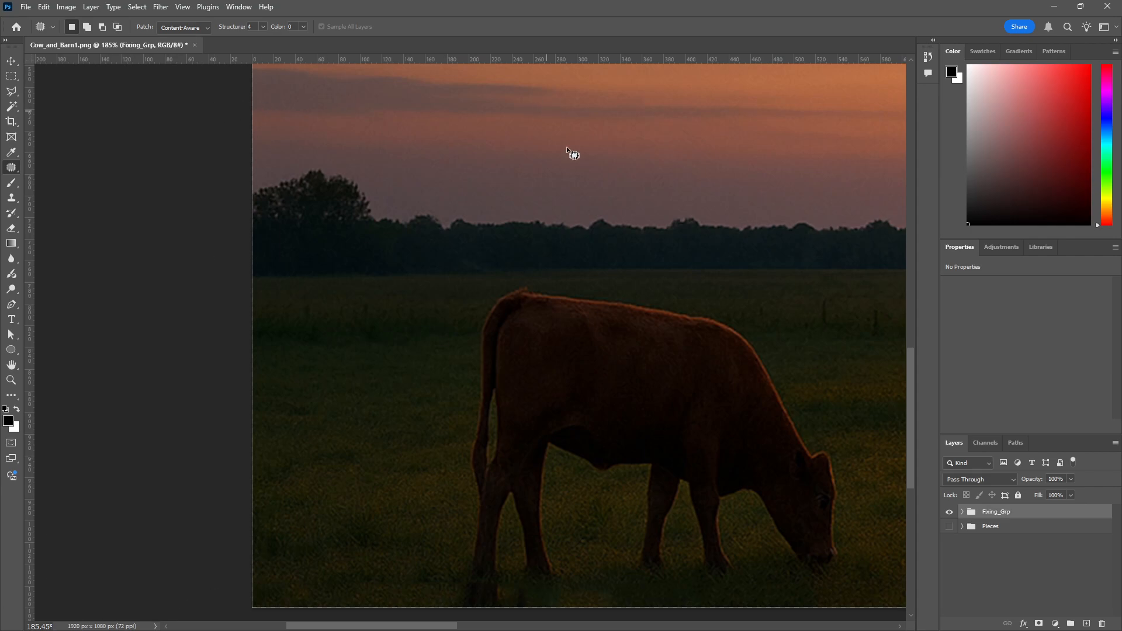
- Select the whole canvas, copy it merged, and paste the restored picture as a new layer
scroll(589, 311, "down", 4)
left_click_drag(659, 316, 211, 431)
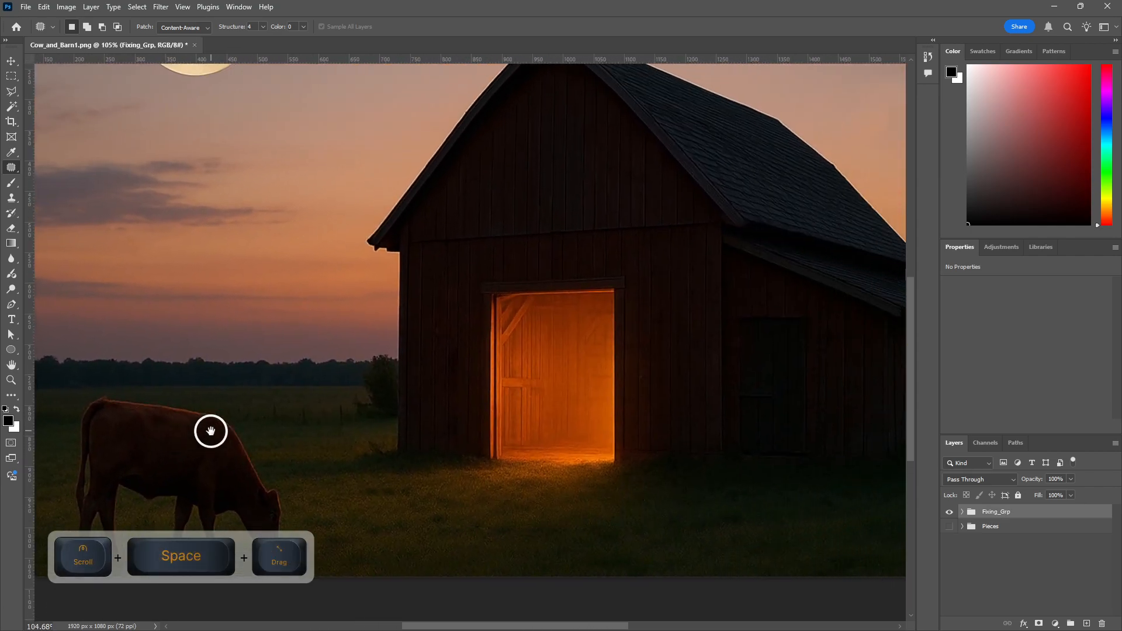
scroll(437, 391, "down", 4)
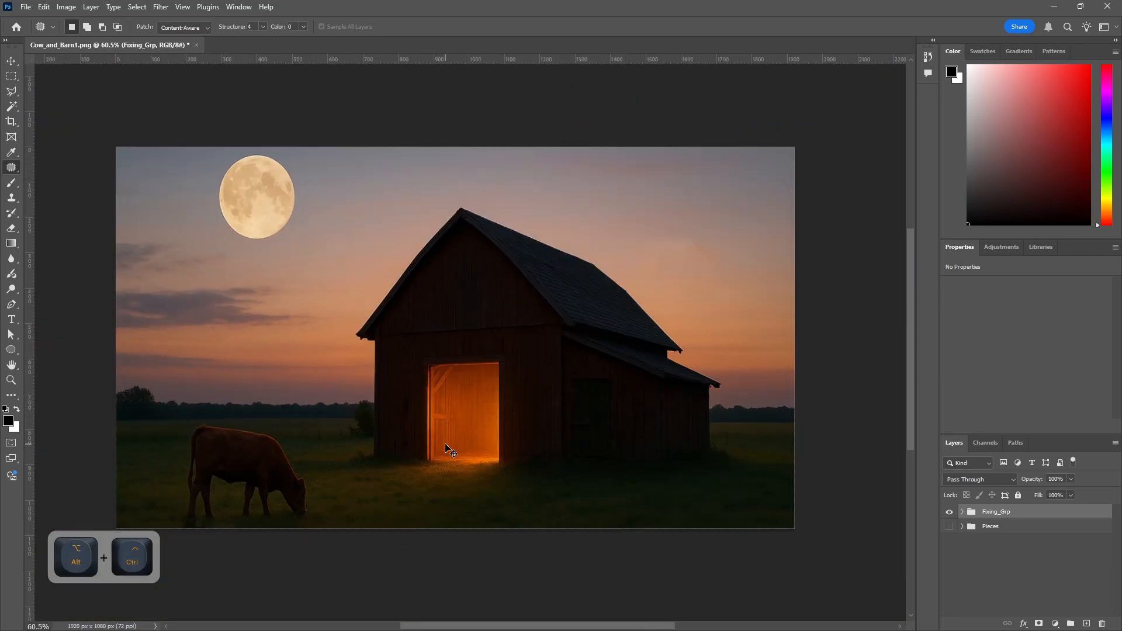
key("ctrl+a")
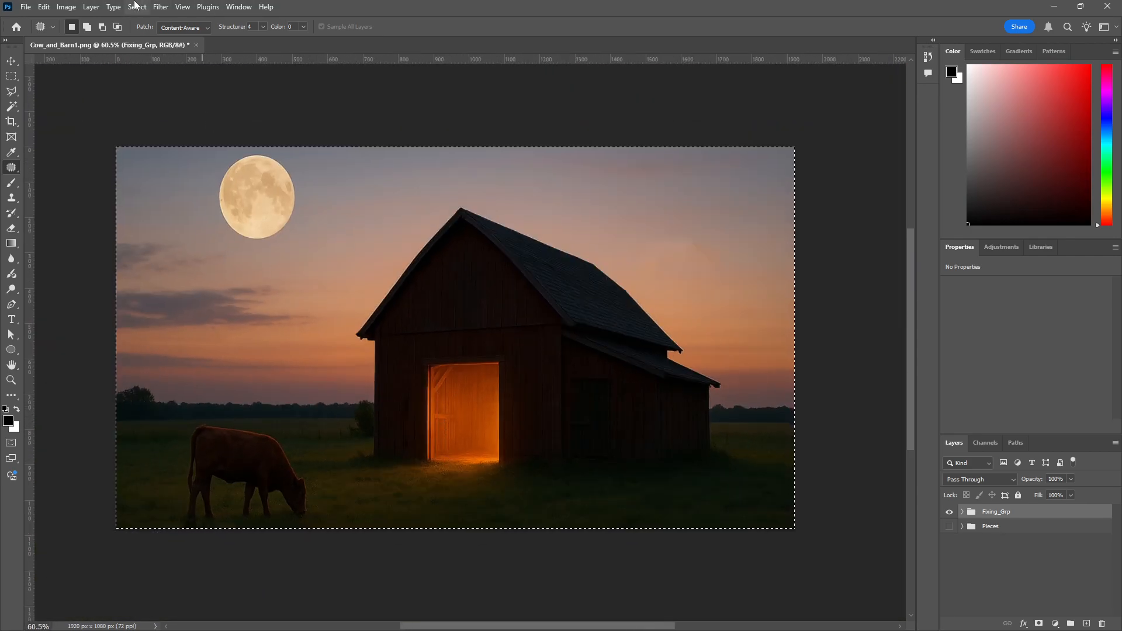
left_click(43, 7)
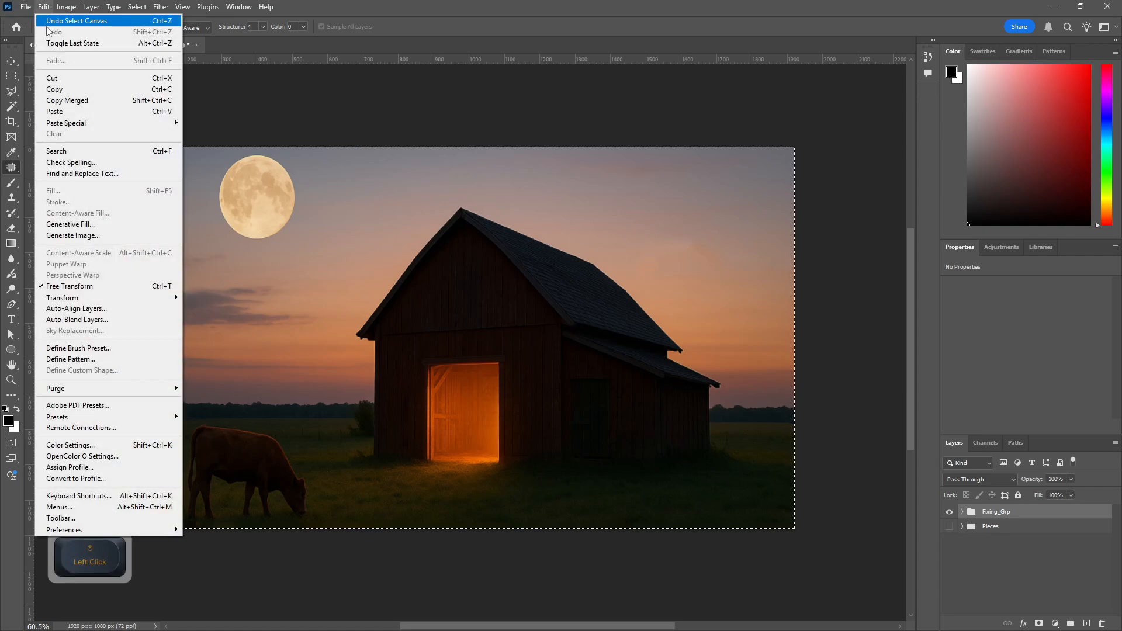
left_click(69, 100)
key("ctrl+v")
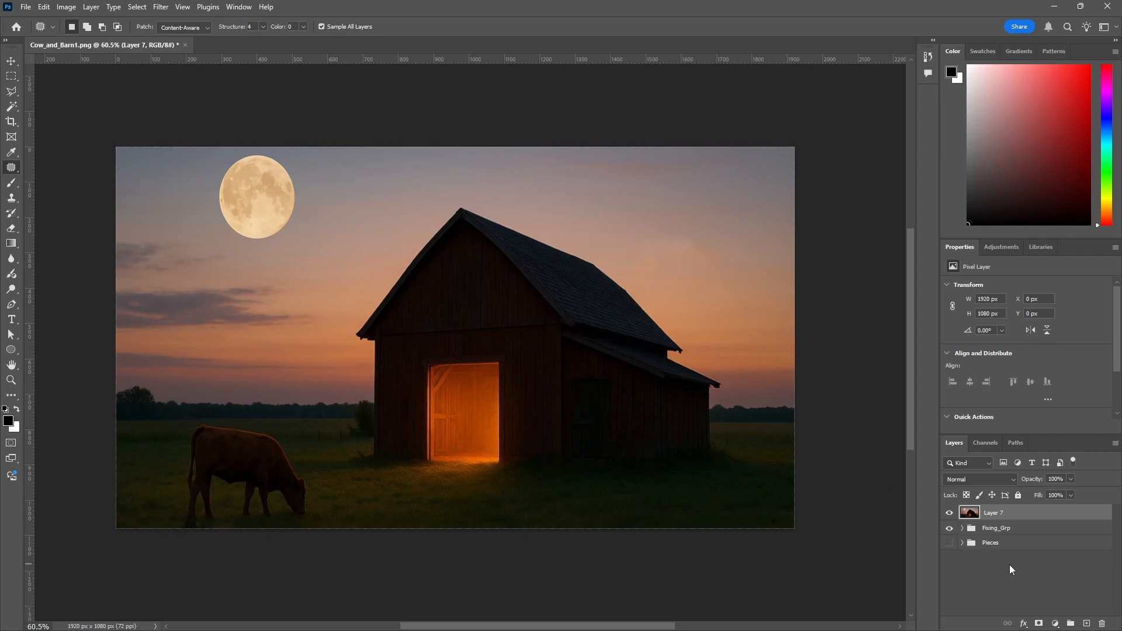
- Group Fixing_Grp and Pieces together and name the new group Done
left_click(982, 530)
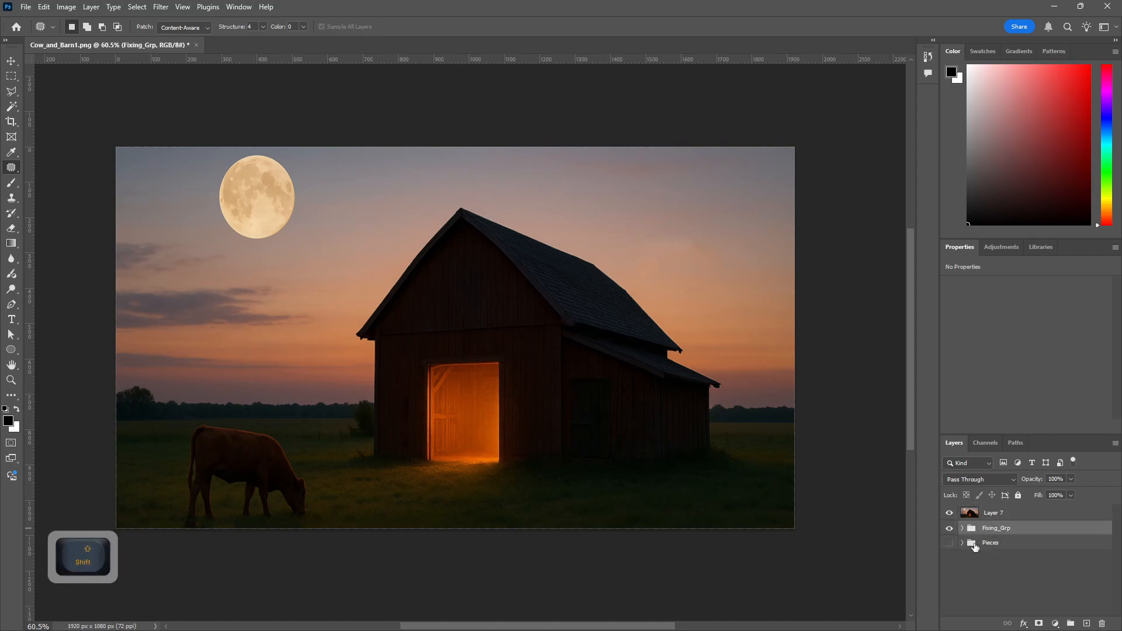
left_click(982, 544, "shift")
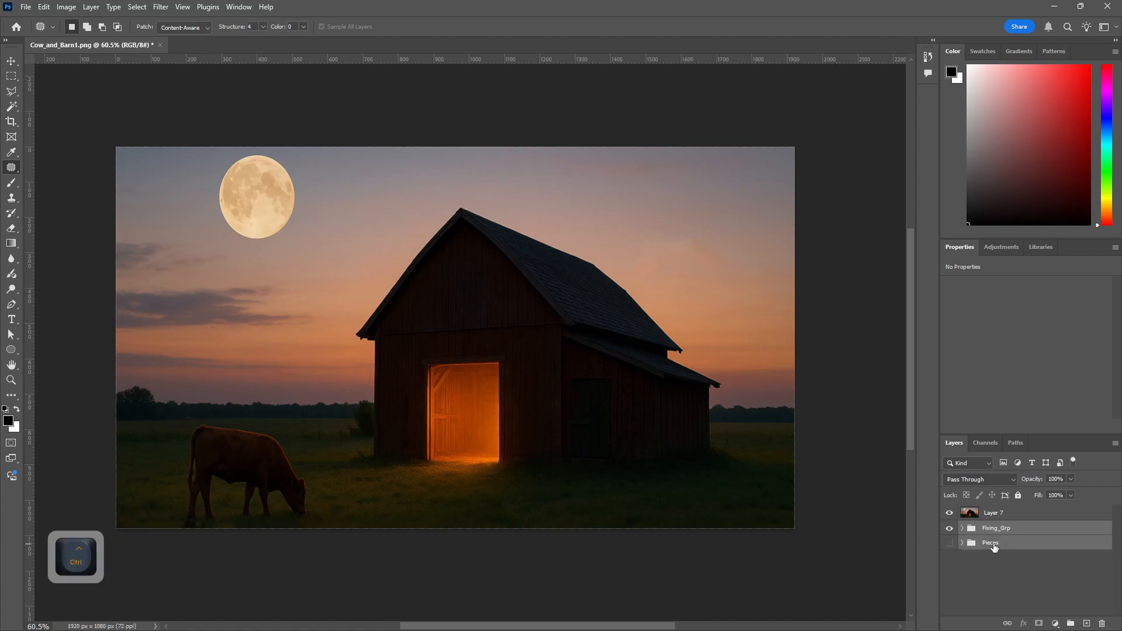
key("ctrl+g")
double_click(988, 528)
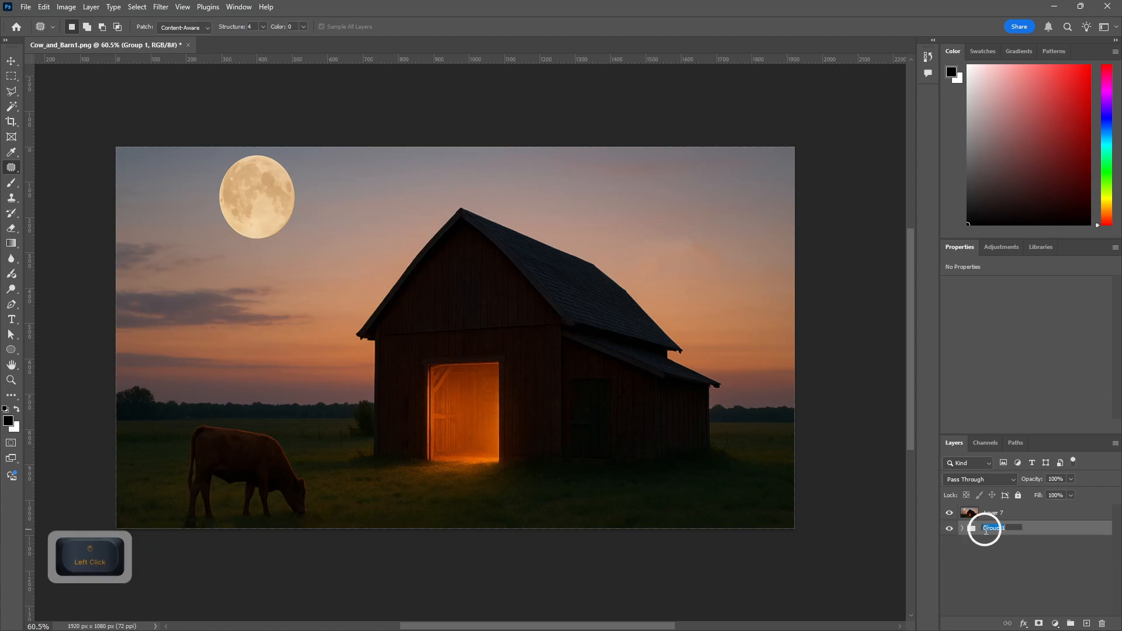
type("Done")
key("Return")
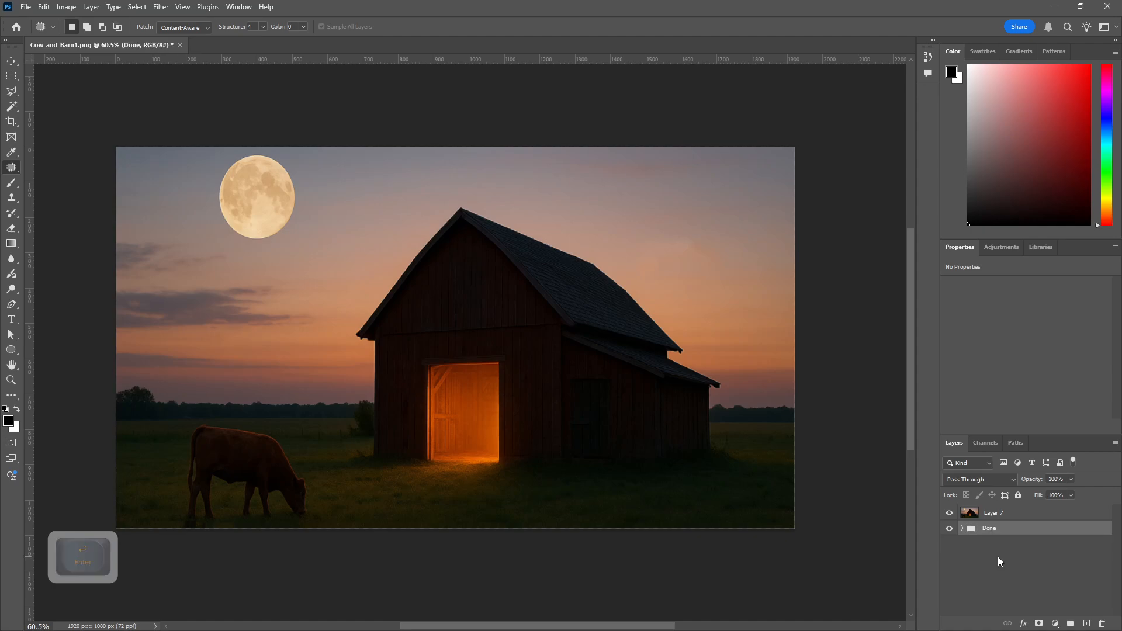
- Hide Fixing_Grp inside the Done group, collapse Done and deselect all layers
left_click(955, 529)
left_click(962, 529)
left_click(949, 528)
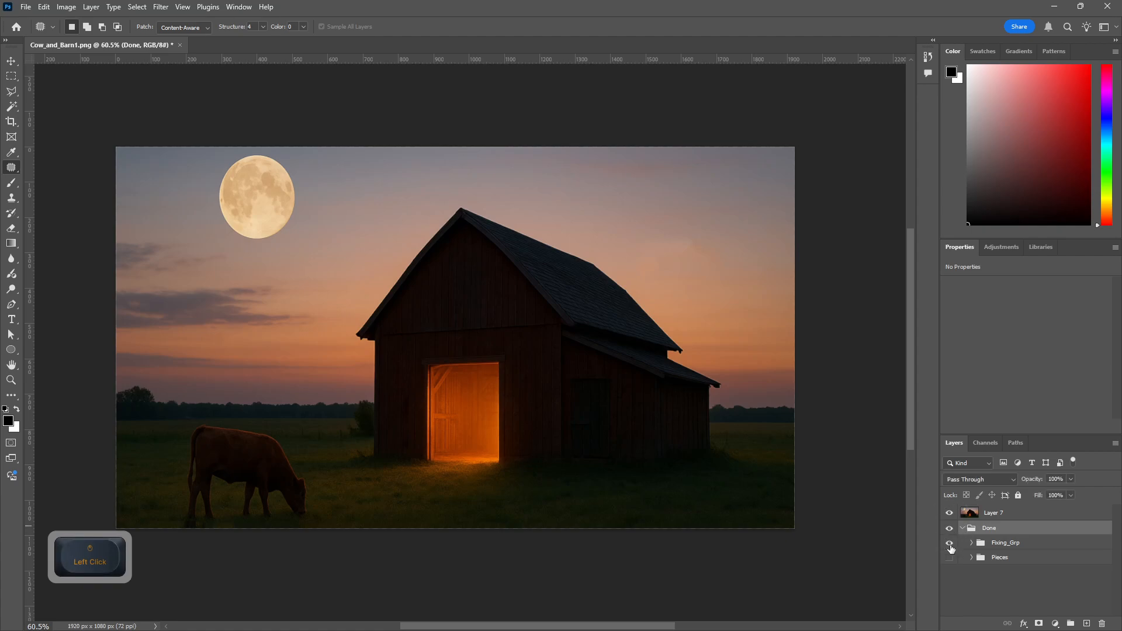
left_click(949, 543)
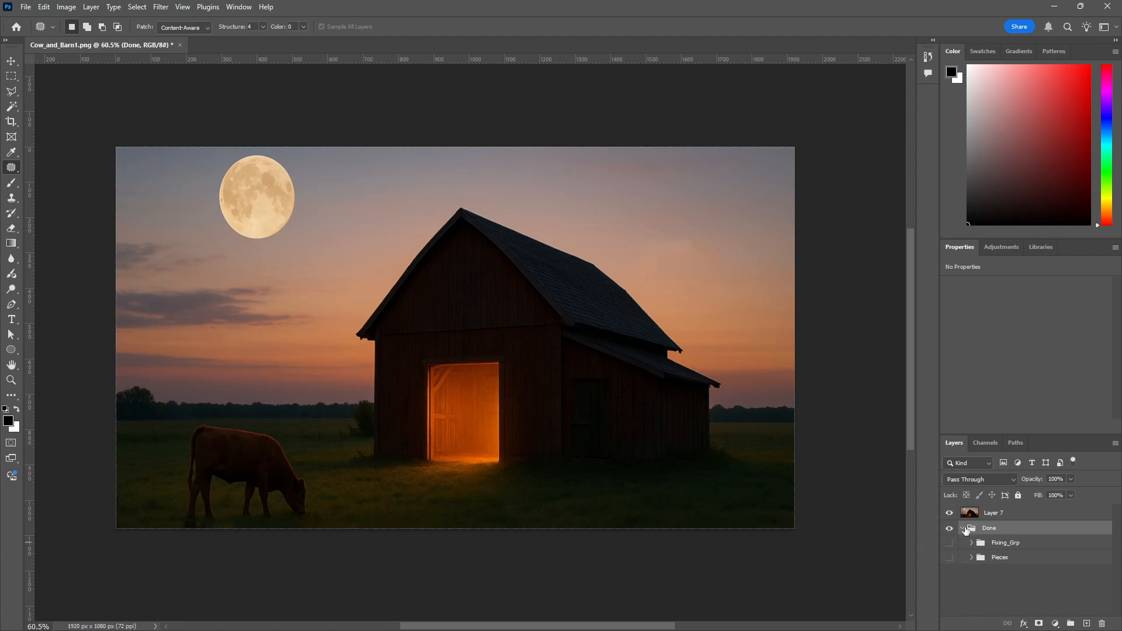
left_click(962, 529)
left_click(979, 546)
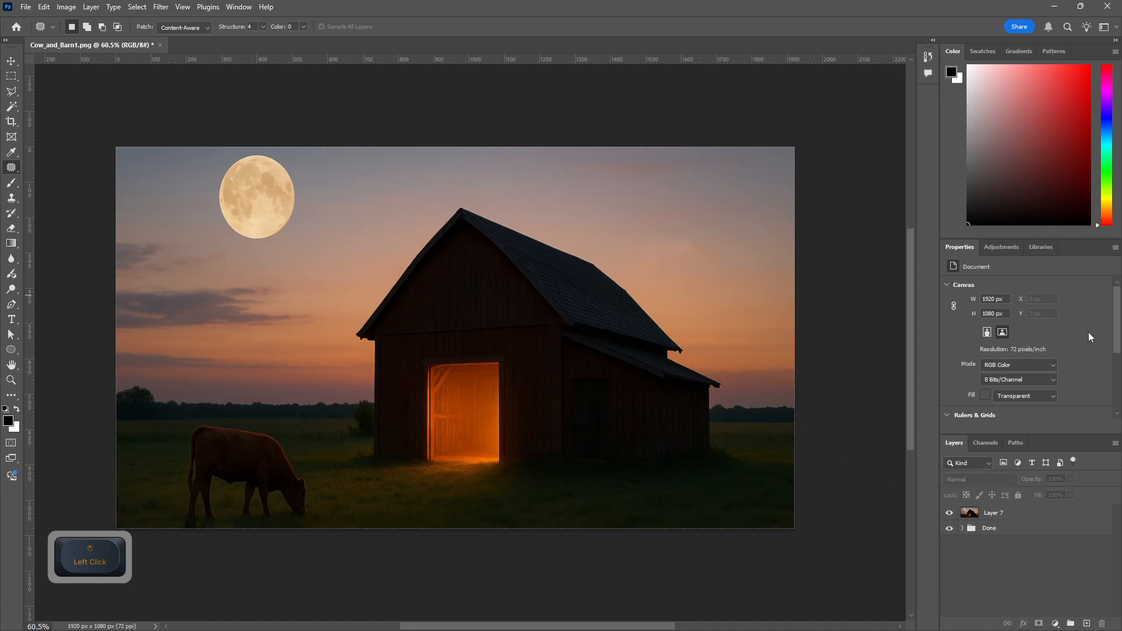